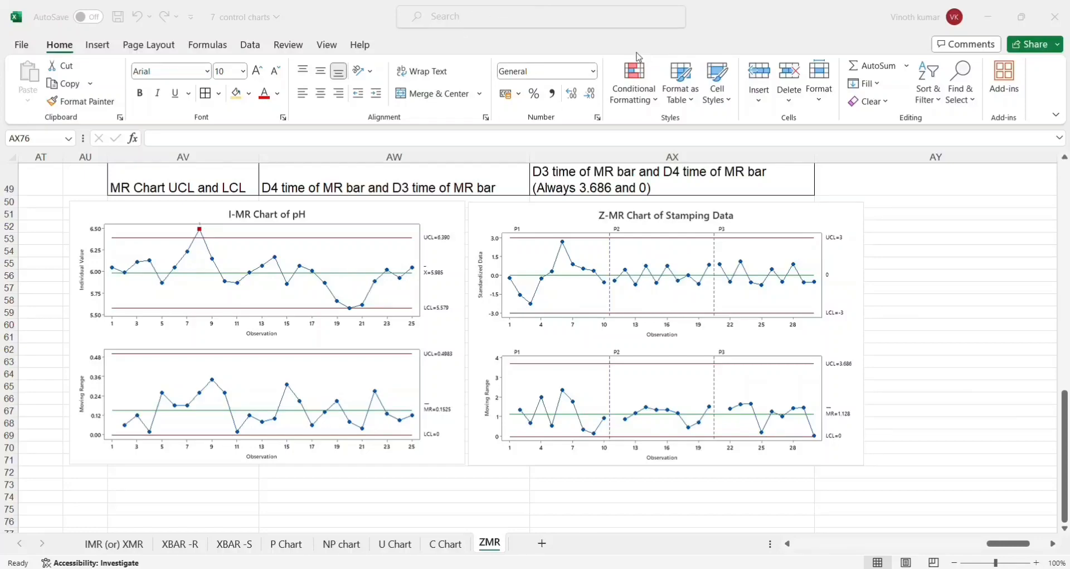
# Step: Review the IMR and ZMR comparison table together with the example I-MR and Z-MR charts
pyautogui.scroll(2, 882, 239)
pyautogui.scroll(1, 882, 239)
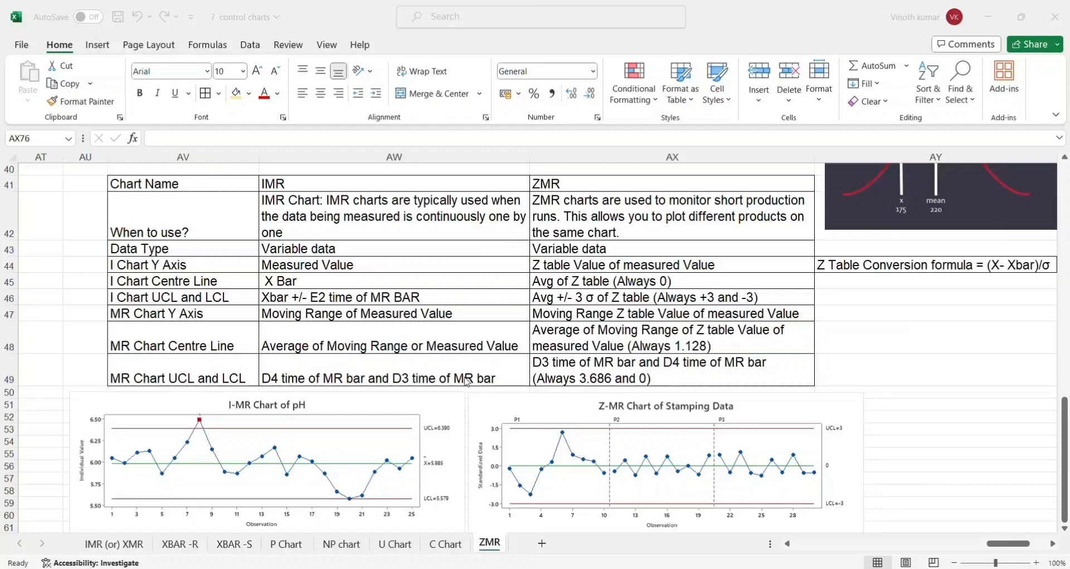
pyautogui.scroll(-2, 467, 381)
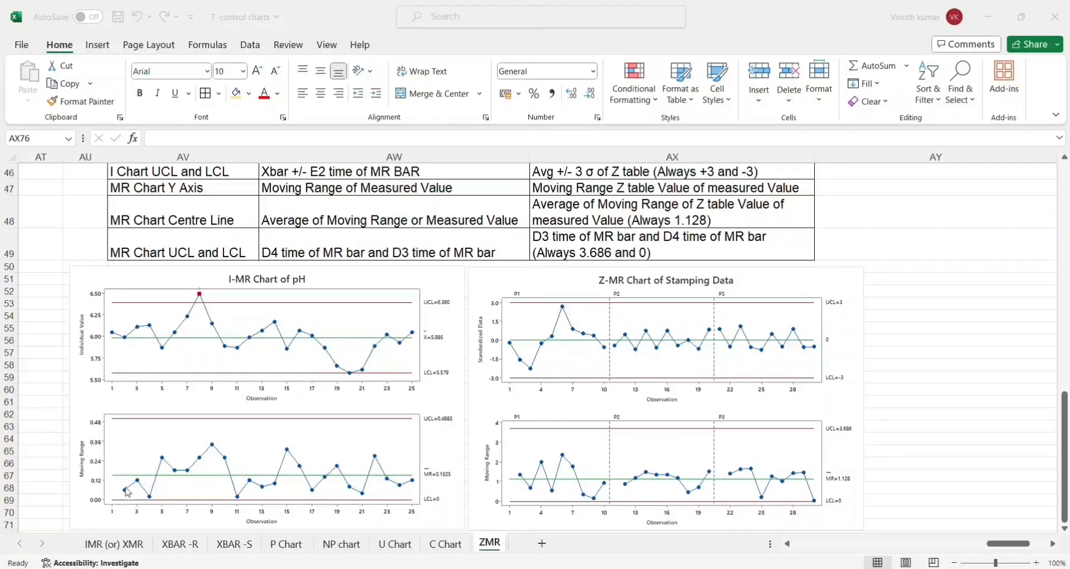
pyautogui.scroll(2, 317, 412)
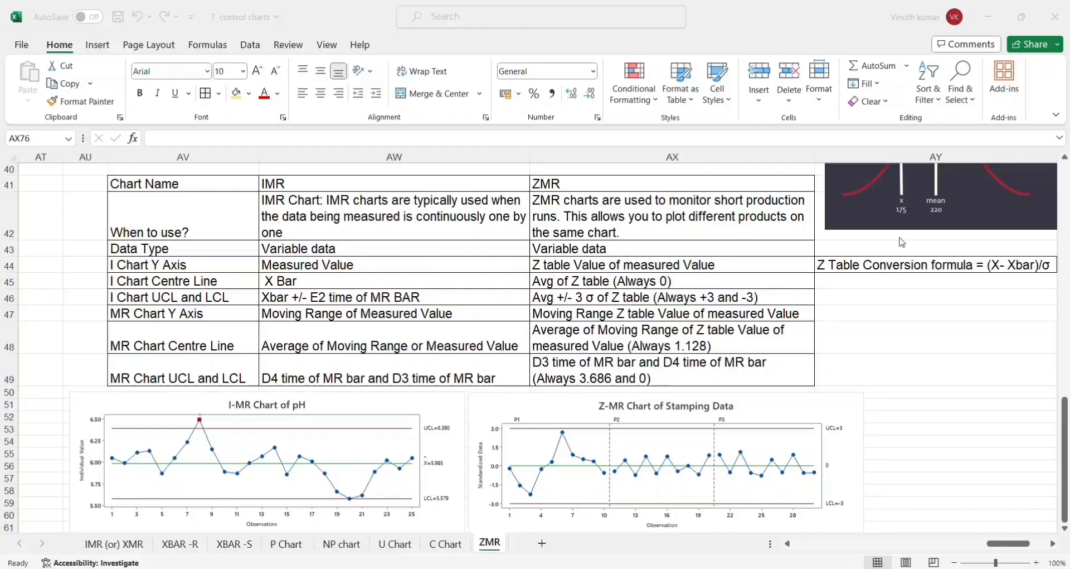
# Step: Examine the Z-score calculation example beside the ZMR comparison table and relate it to the Z table conversion formula
pyautogui.click(853, 285)
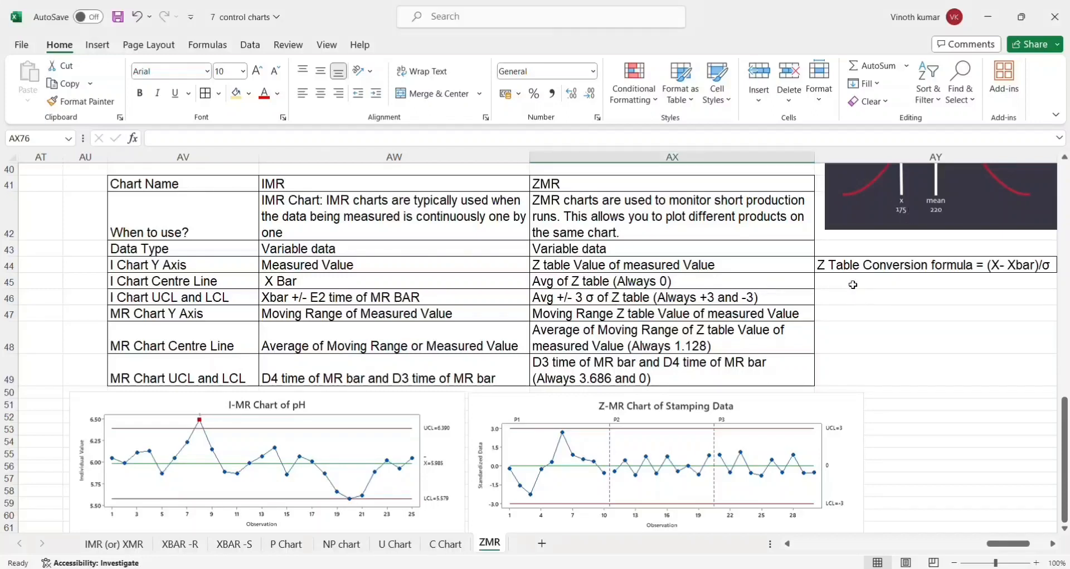
pyautogui.press('Right')
pyautogui.press('Right')
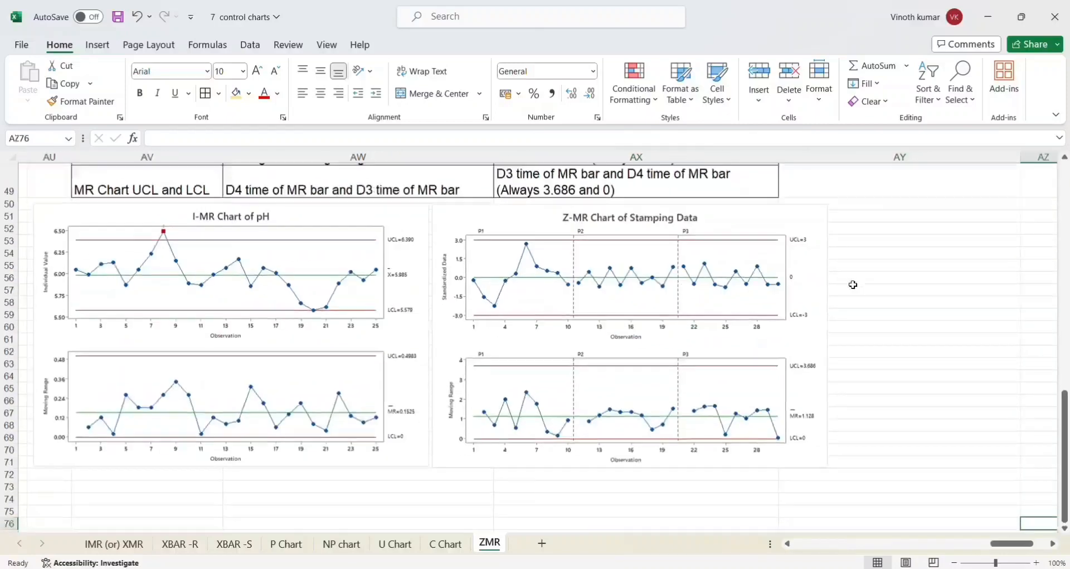
pyautogui.press('Up')
pyautogui.press('Up')
pyautogui.press('Up')
pyautogui.press('Up')
pyautogui.press('Up')
pyautogui.press('Up')
pyautogui.press('Up')
pyautogui.press('Up')
pyautogui.press('Up')
pyautogui.press('Up')
pyautogui.press('Up')
pyautogui.press('Up')
pyautogui.press('Up')
pyautogui.press('Up')
pyautogui.press('Up')
pyautogui.press('Up')
pyautogui.press('Up')
pyautogui.press('Up')
pyautogui.press('Up')
pyautogui.press('Up')
pyautogui.press('Up')
pyautogui.press('Up')
pyautogui.press('Up')
pyautogui.press('Up')
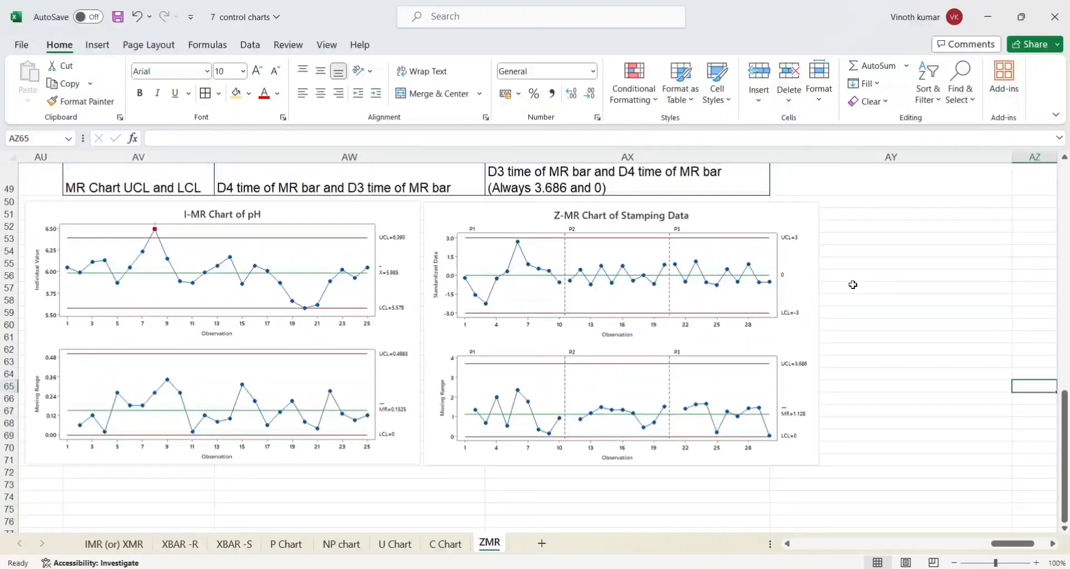
pyautogui.press('Right')
pyautogui.press('Right')
pyautogui.press('Right')
pyautogui.press('Right')
pyautogui.press('Right')
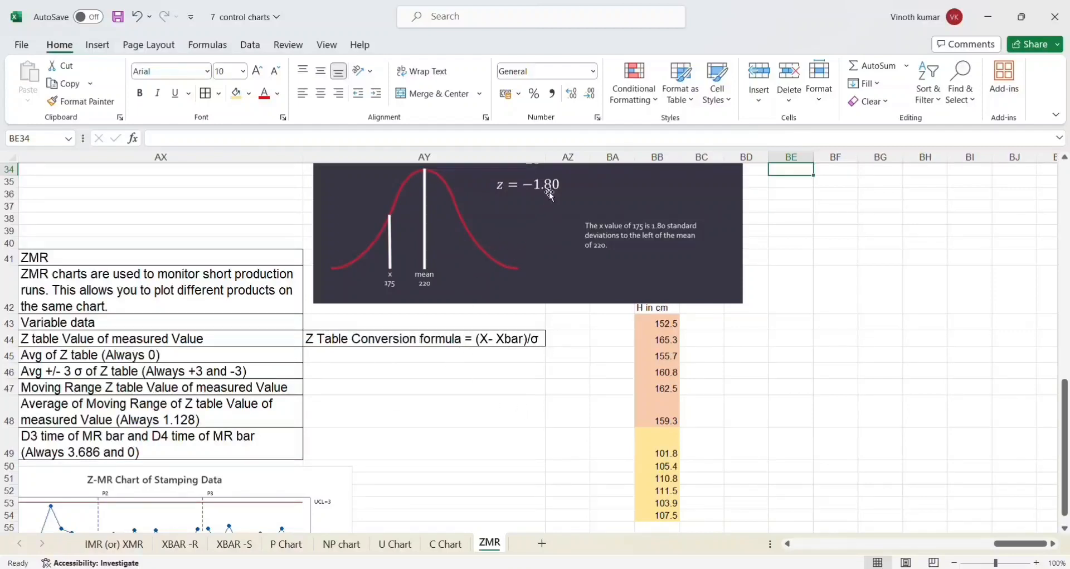
pyautogui.scroll(2, 527, 246)
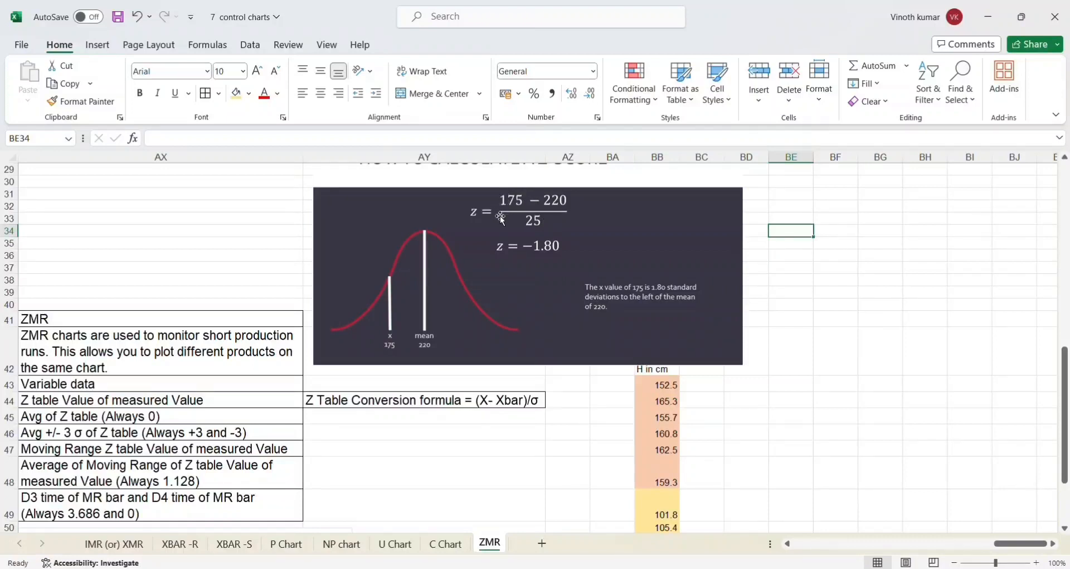
pyautogui.scroll(1, 532, 268)
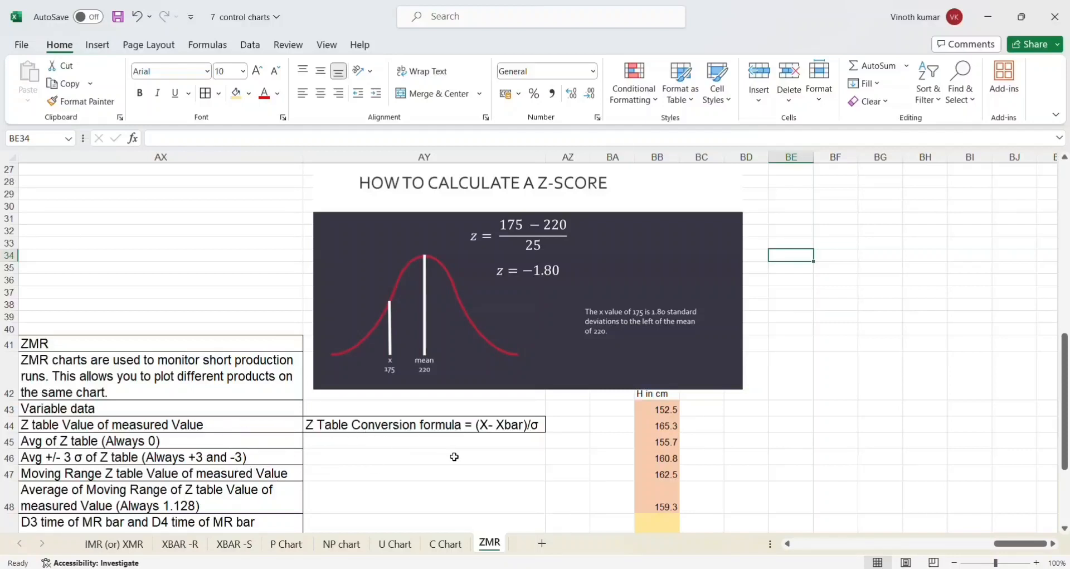
# Step: Go through the height readings in the H in cm column, covering both the orange and the yellow group
pyautogui.scroll(-4, 454, 461)
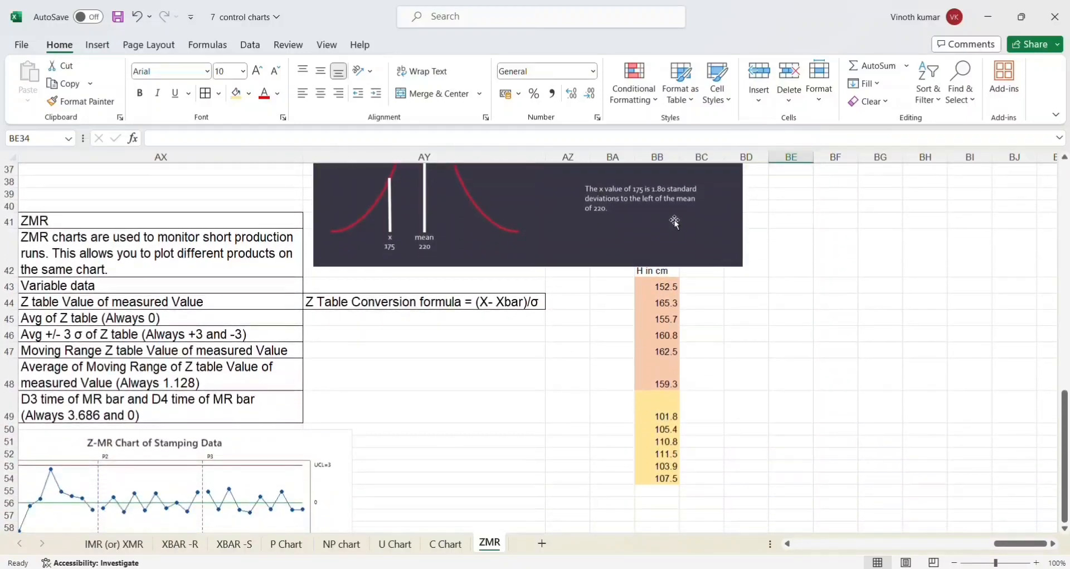
pyautogui.click(668, 294)
pyautogui.press('Up')
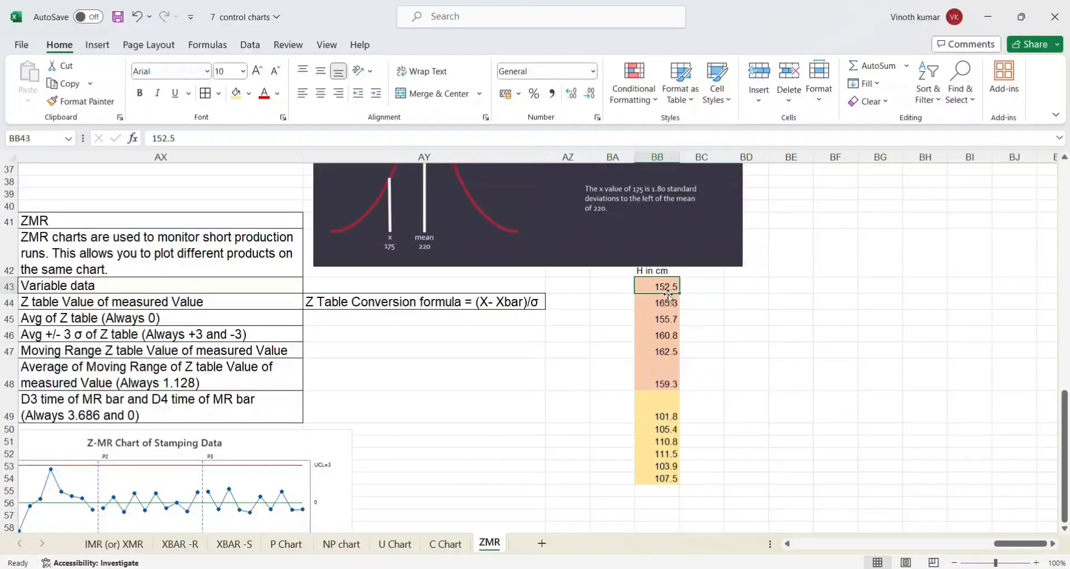
pyautogui.press('Down')
pyautogui.press('Down')
pyautogui.press('Down')
pyautogui.press('Down')
pyautogui.press('Down')
pyautogui.press('Down')
pyautogui.press('Down')
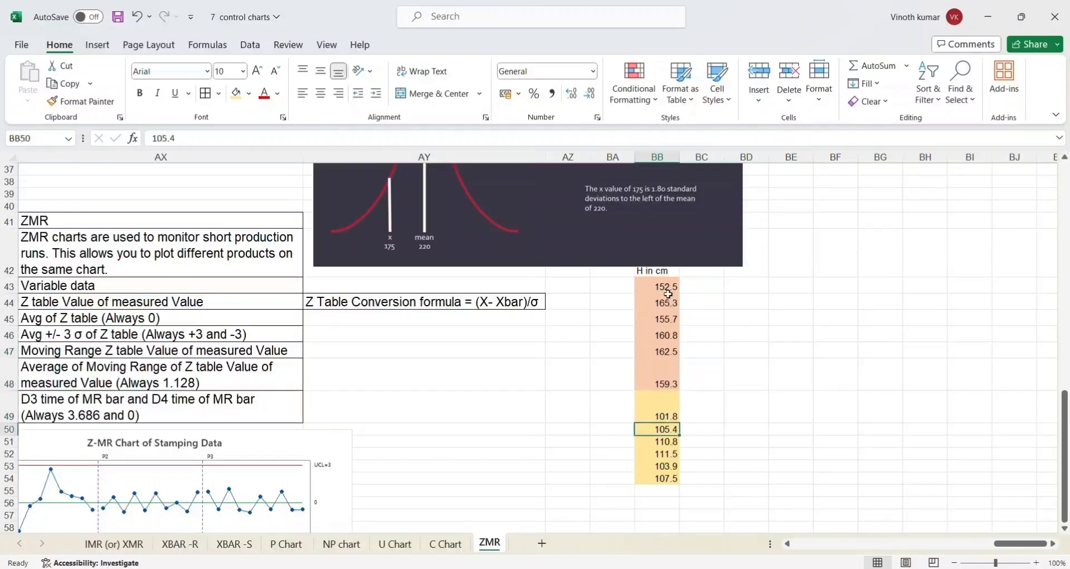
pyautogui.press('Up')
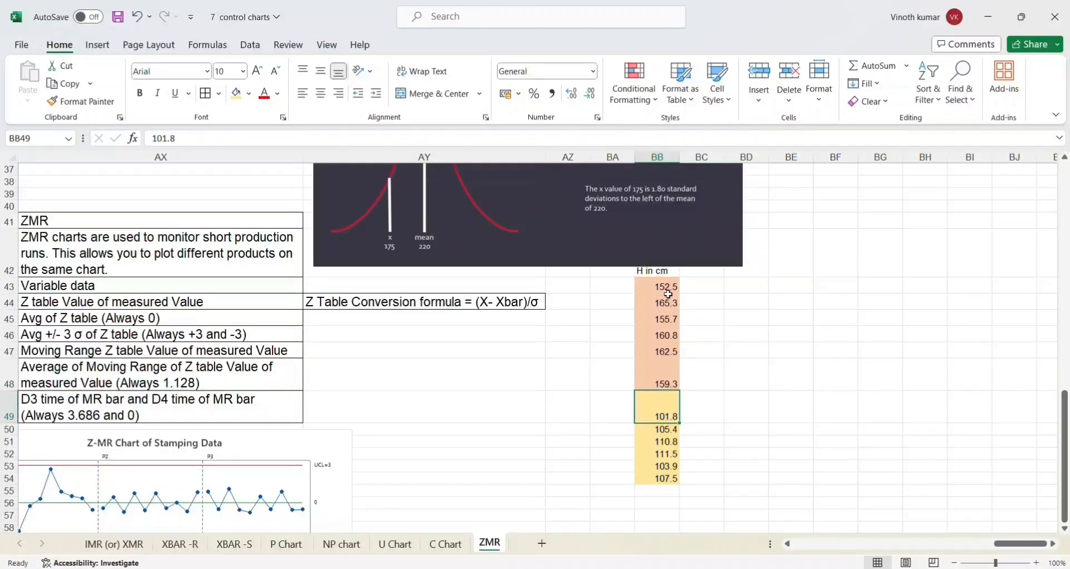
pyautogui.press('Down')
pyautogui.press('Down')
pyautogui.press('Down')
pyautogui.press('Up')
pyautogui.press('Up')
pyautogui.press('Up')
pyautogui.press('Up')
pyautogui.press('Up')
pyautogui.press('Up')
pyautogui.press('Up')
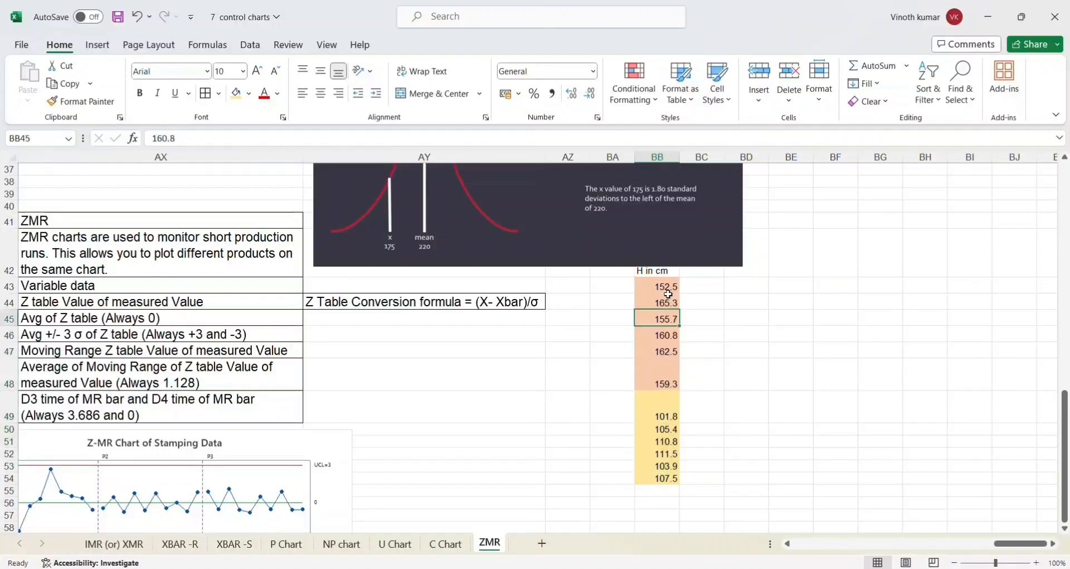
pyautogui.press('Up')
pyautogui.press('Up')
# Step: Highlight values of the orange height group from BB43, then the whole yellow group BB49:BB54, to compare the two products
pyautogui.hotkey('shift', 'Down')
pyautogui.hotkey('shift', 'Down')
pyautogui.hotkey('shift', 'Down')
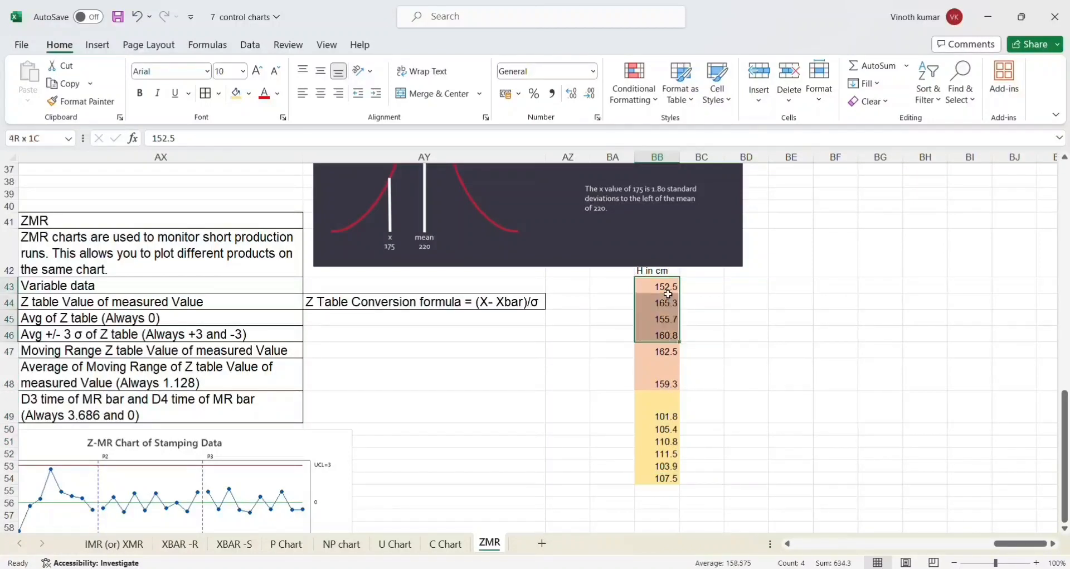
pyautogui.click(668, 294)
pyautogui.press('Down')
pyautogui.press('Down')
pyautogui.press('Down')
pyautogui.press('Down')
pyautogui.press('Down')
pyautogui.press('Down')
pyautogui.press('Down')
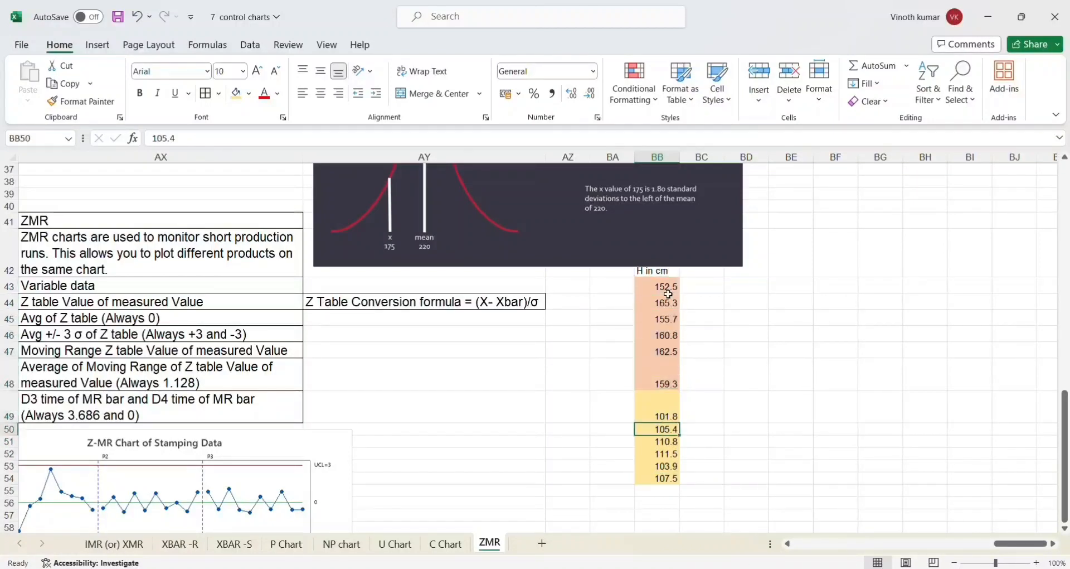
pyautogui.press('Up')
pyautogui.hotkey('shift', 'Down')
pyautogui.hotkey('shift', 'Down')
pyautogui.hotkey('shift', 'Down')
pyautogui.hotkey('shift', 'Down')
pyautogui.hotkey('shift', 'Down')
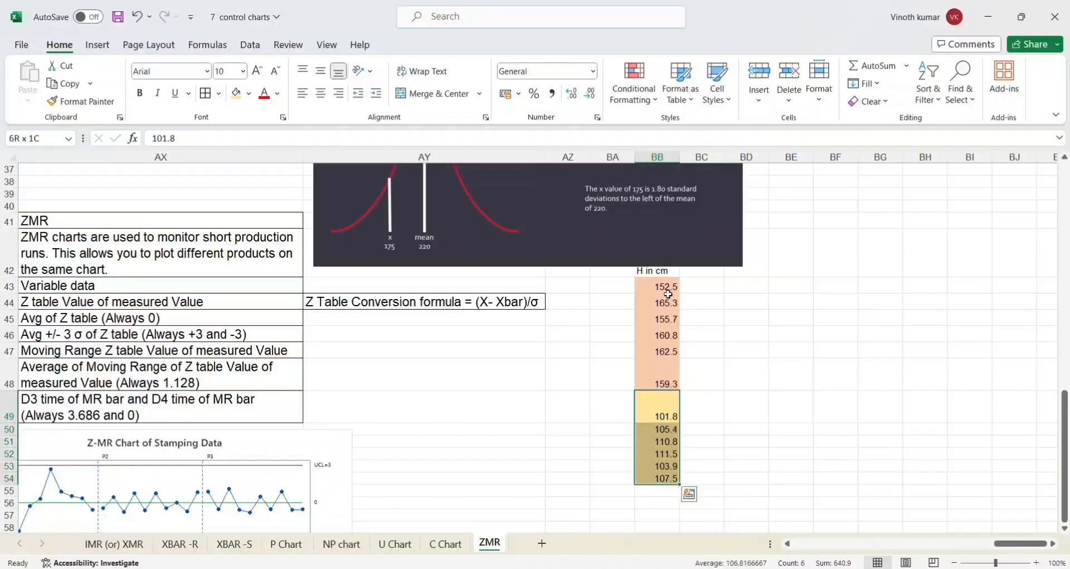
pyautogui.press('Up')
pyautogui.press('Up')
pyautogui.press('Up')
pyautogui.press('Up')
pyautogui.press('Up')
pyautogui.press('Up')
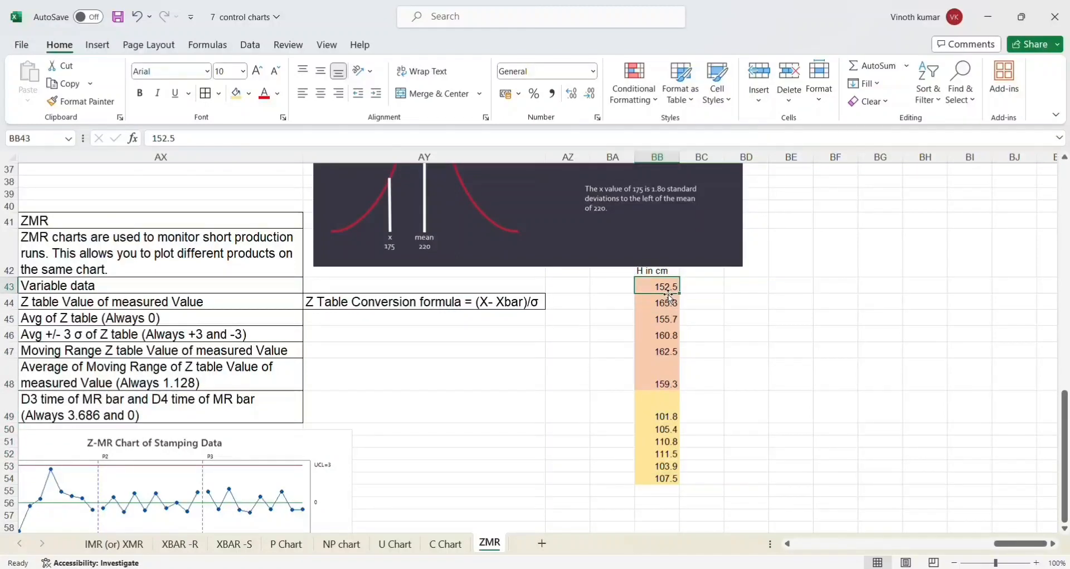
# Step: Highlight the height readings from BB43 downward across both colour groups as one continuous data set
pyautogui.press('Right')
pyautogui.press('Right')
pyautogui.press('Left')
pyautogui.press('Left')
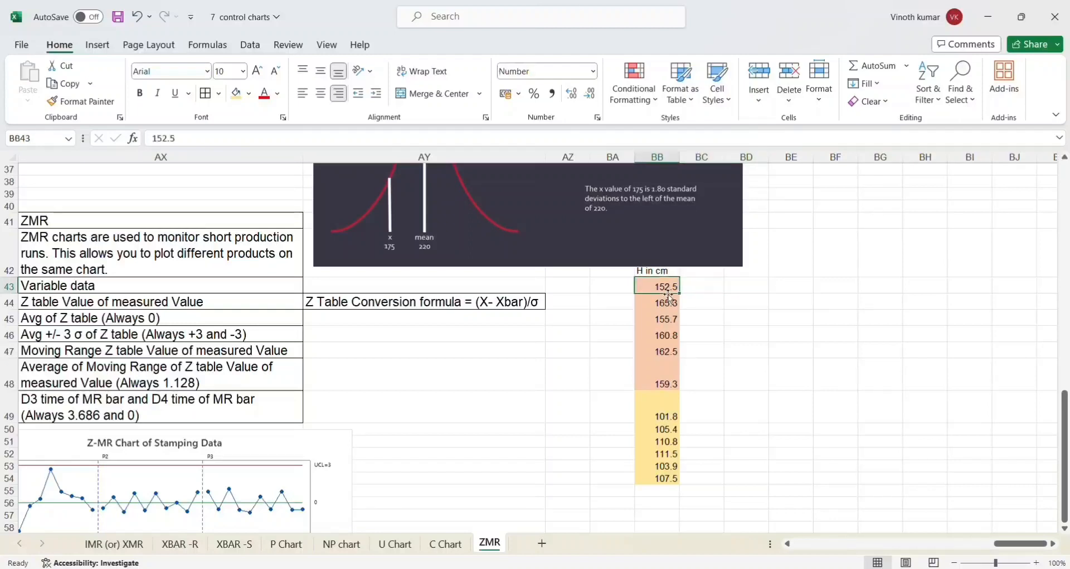
pyautogui.hotkey('shift', 'Down')
pyautogui.hotkey('shift', 'Down')
pyautogui.hotkey('shift', 'Down')
pyautogui.hotkey('shift', 'Down')
pyautogui.hotkey('shift', 'Down')
pyautogui.hotkey('shift', 'Down')
pyautogui.hotkey('shift', 'Down')
pyautogui.hotkey('shift', 'Down')
pyautogui.hotkey('shift', 'Down')
pyautogui.hotkey('shift', 'Down')
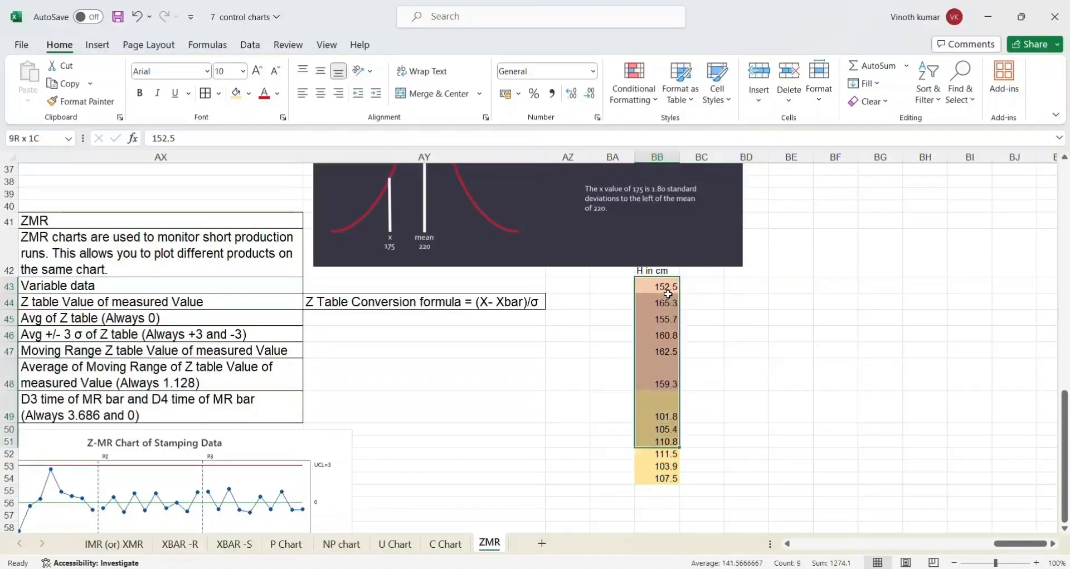
pyautogui.hotkey('shift', 'Down')
# Step: Calculate the average of the orange height group in BD43 with =AVERAGE(BB43:BB48)
pyautogui.press('Right')
pyautogui.press('Right')
pyautogui.press('Right')
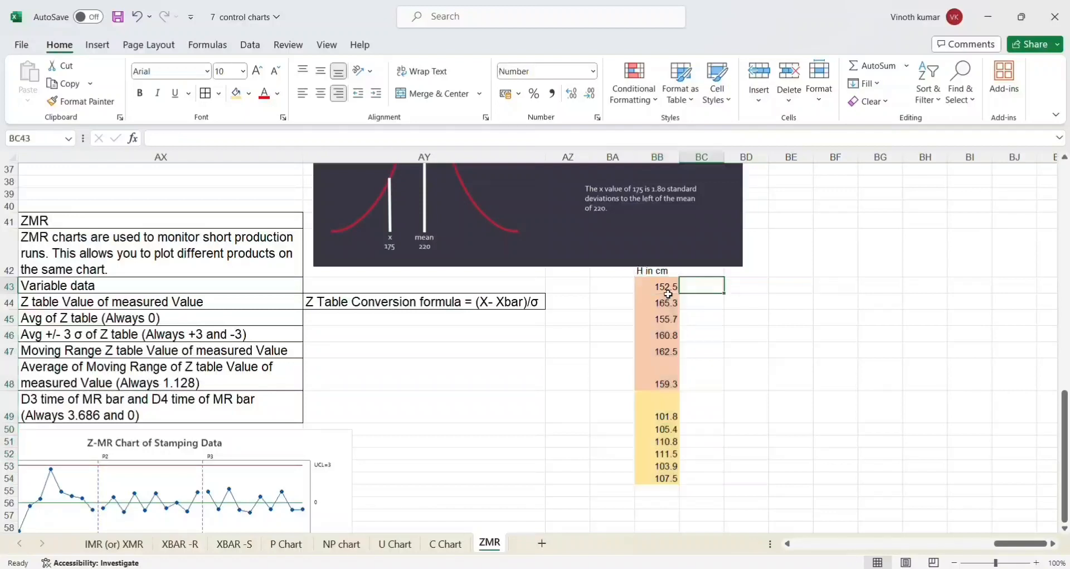
pyautogui.press('Left')
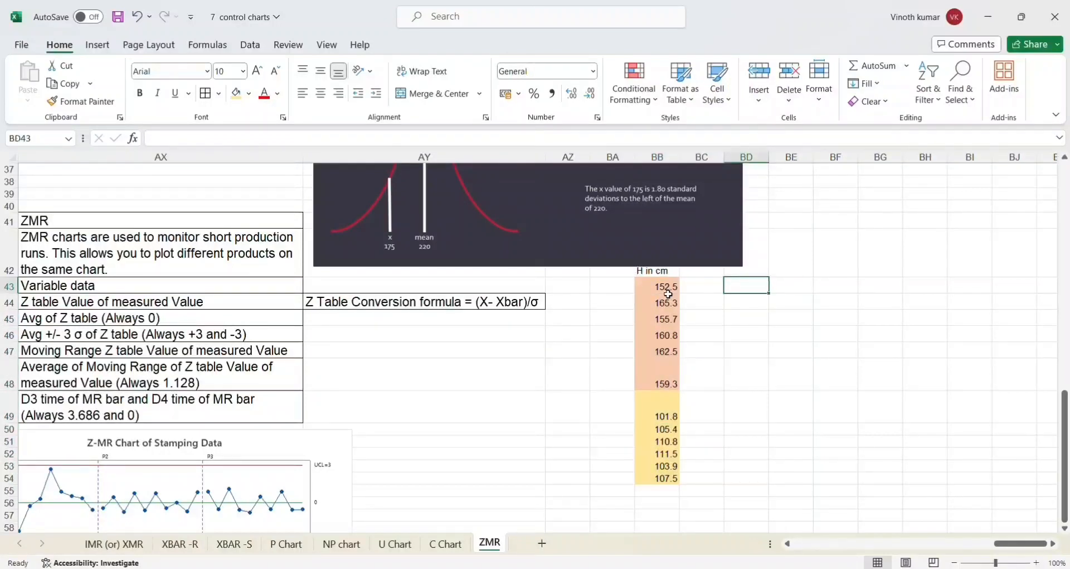
pyautogui.write('=')
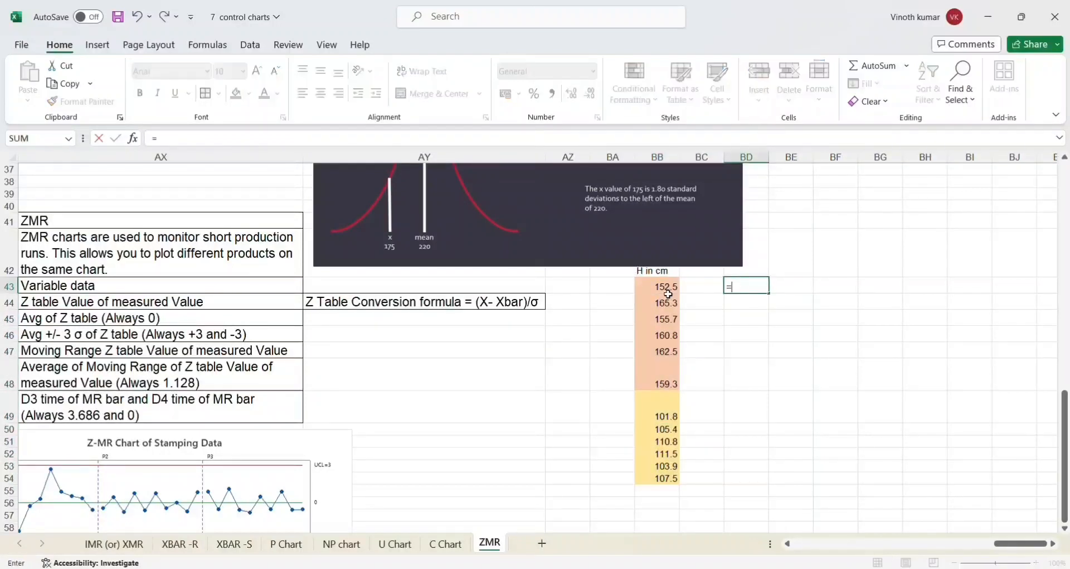
pyautogui.write('av')
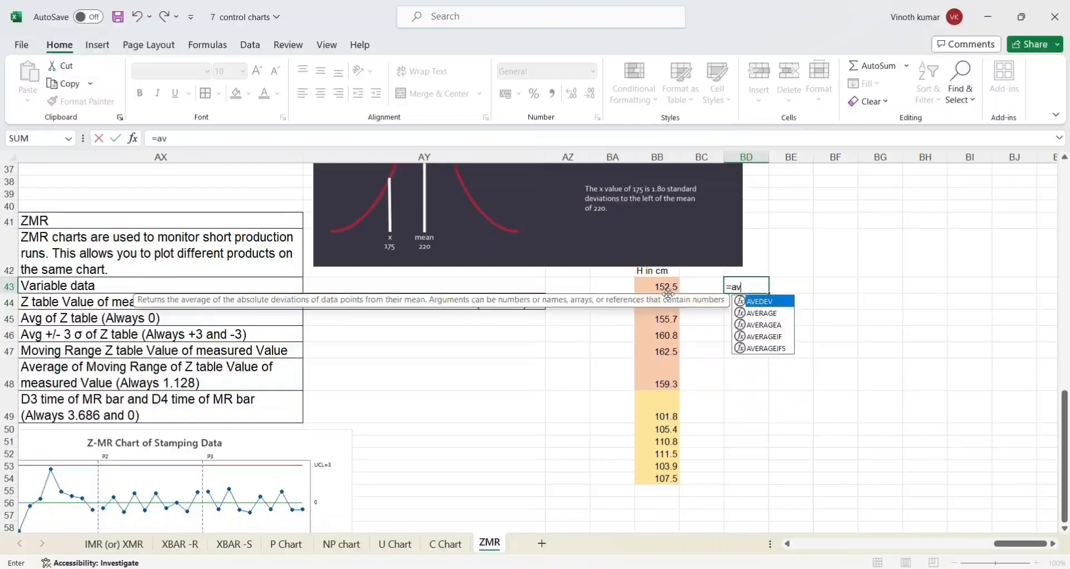
pyautogui.doubleClick(773, 312)
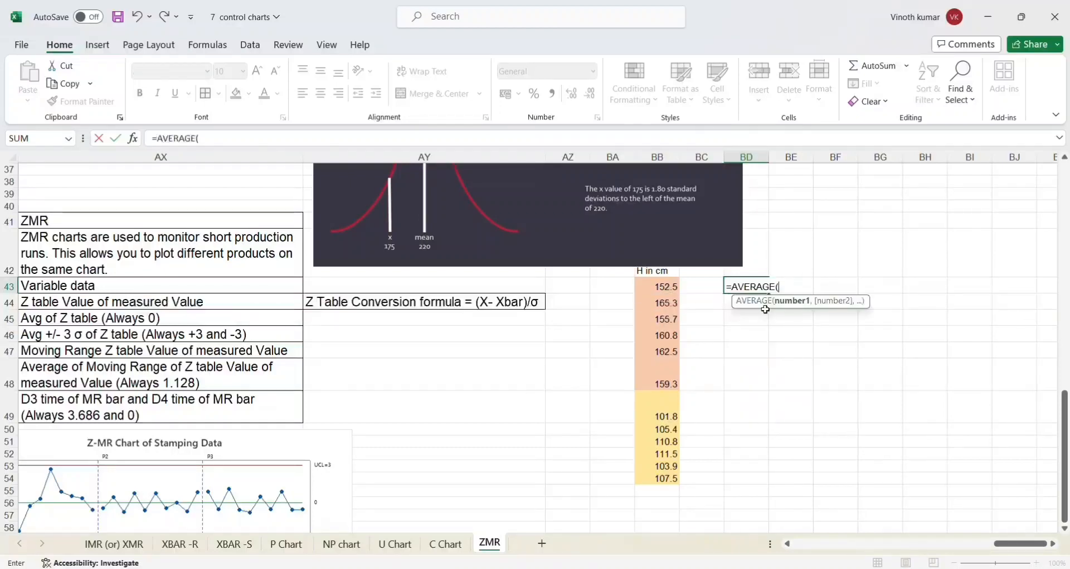
pyautogui.click(669, 283)
pyautogui.hotkey('shift', 'Down')
pyautogui.hotkey('shift', 'Down')
pyautogui.hotkey('shift', 'Down')
pyautogui.hotkey('shift', 'Down')
pyautogui.hotkey('shift', 'Down')
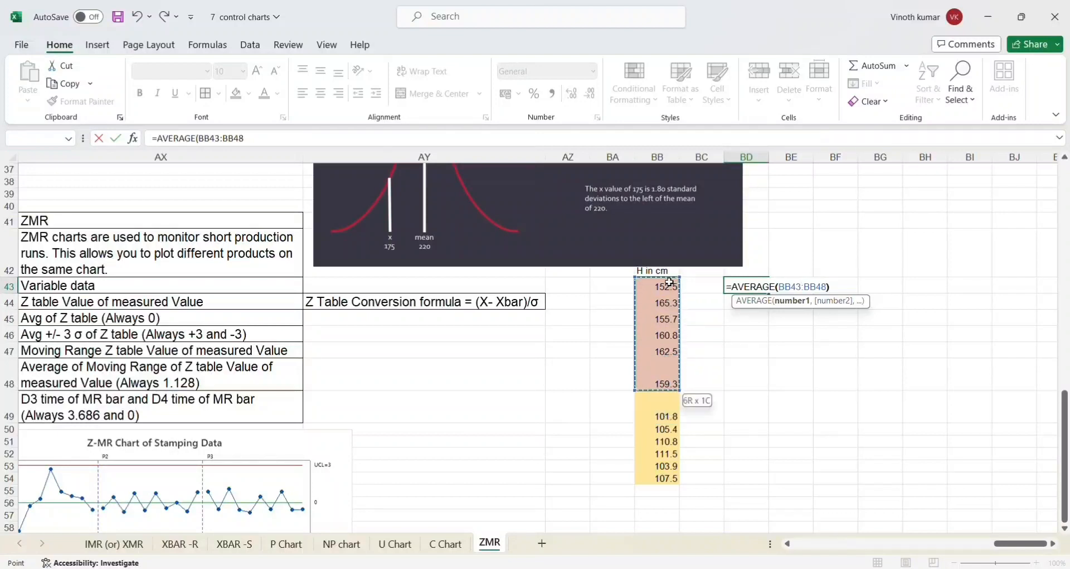
pyautogui.press('Return')
# Step: Calculate the standard deviation of the orange height group in BE43 with =STDEV(BB43:BB48)
pyautogui.press('Right')
pyautogui.press('Up')
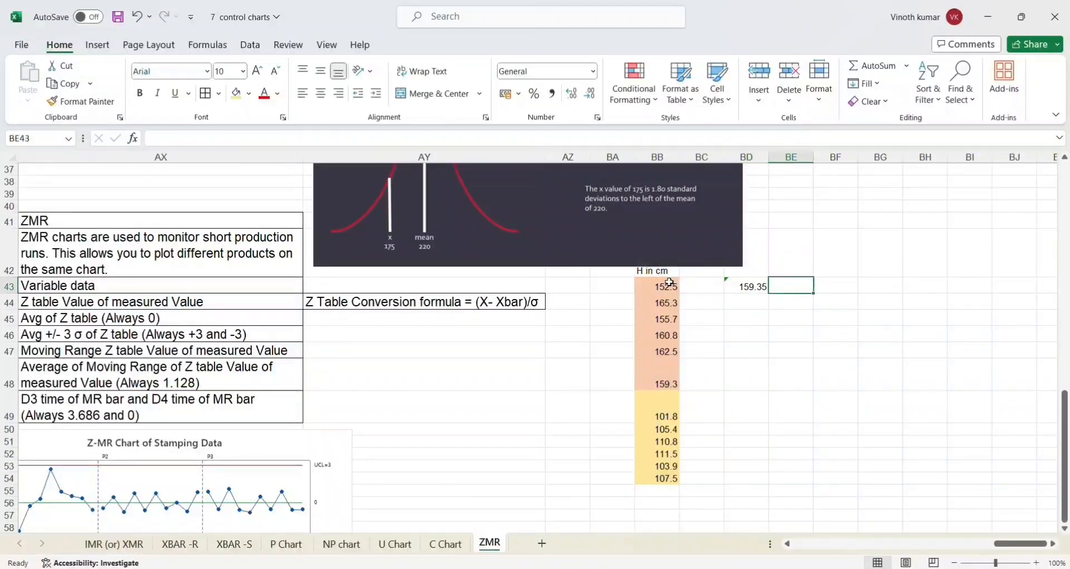
pyautogui.write('=std')
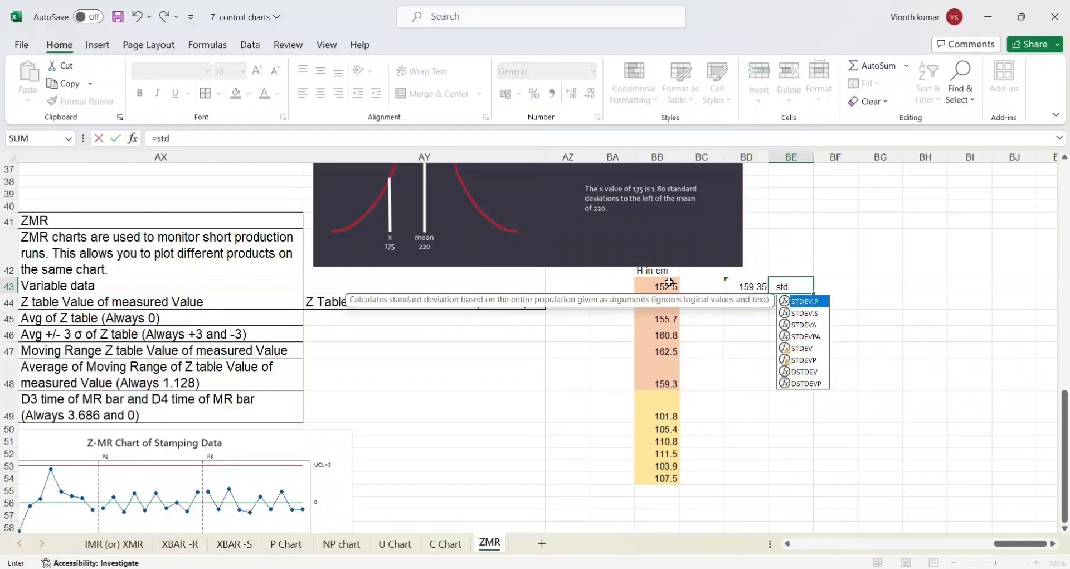
pyautogui.doubleClick(816, 350)
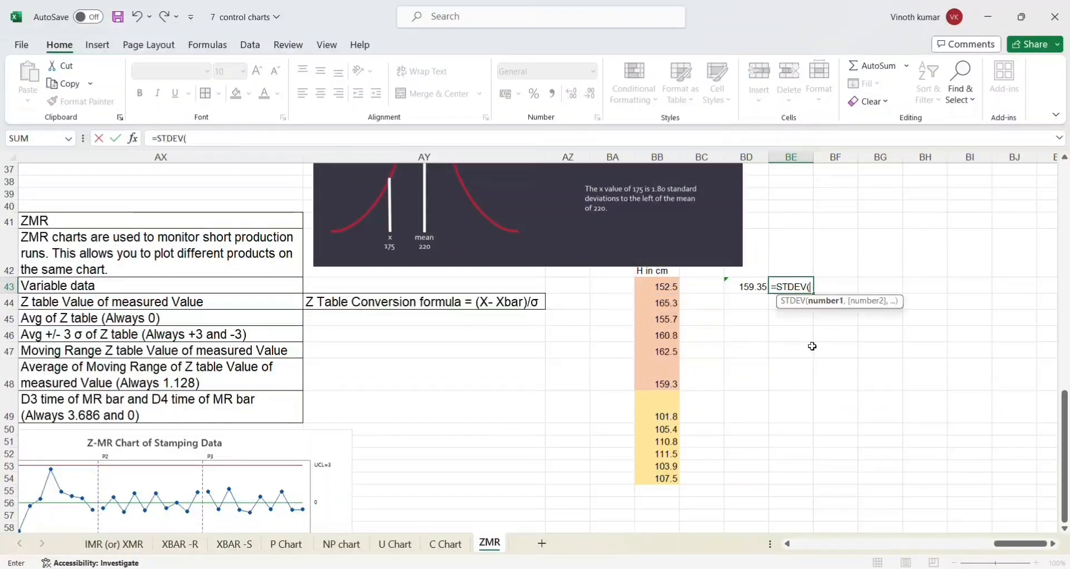
pyautogui.moveTo(665, 289); pyautogui.dragTo(665, 415)
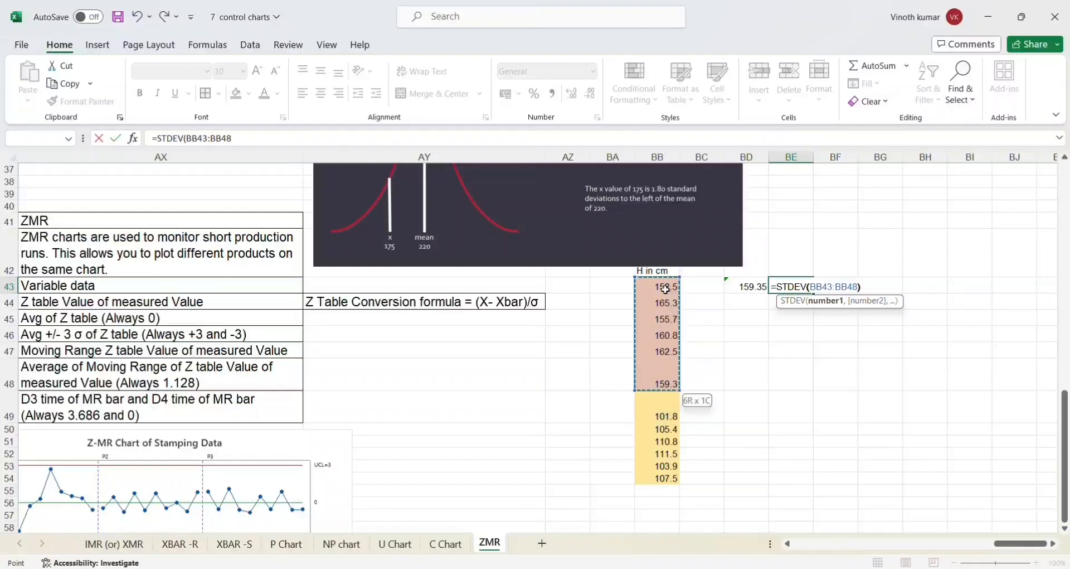
pyautogui.hotkey('ctrl', 'Return')
# Step: Begin the Z formula in BC43 by subtracting the group average from the first reading, as =BB43-$BD$43 with the average absolute
pyautogui.press('Left')
pyautogui.press('Left')
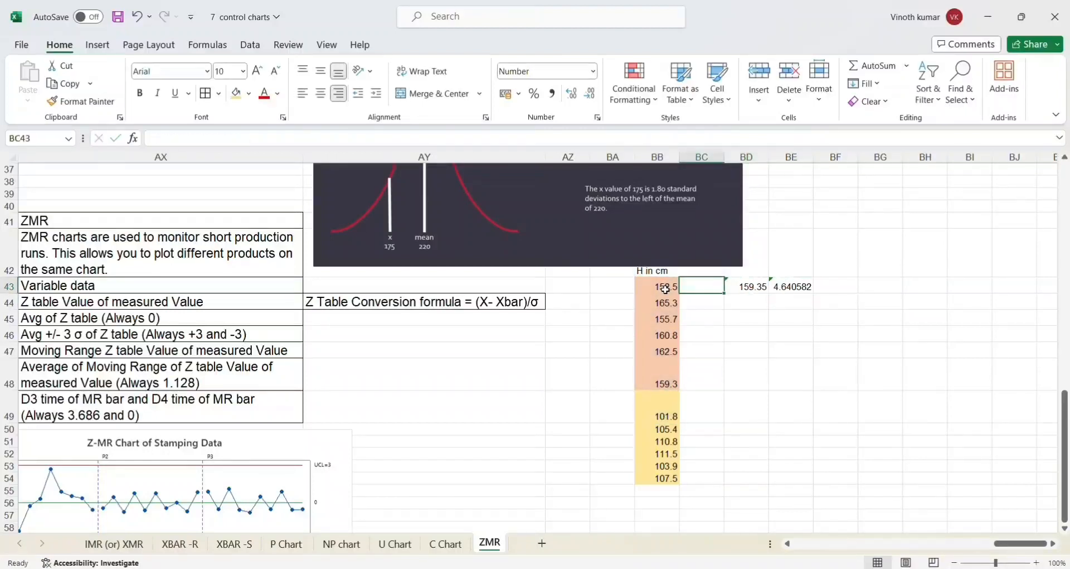
pyautogui.write('=')
pyautogui.click(665, 289)
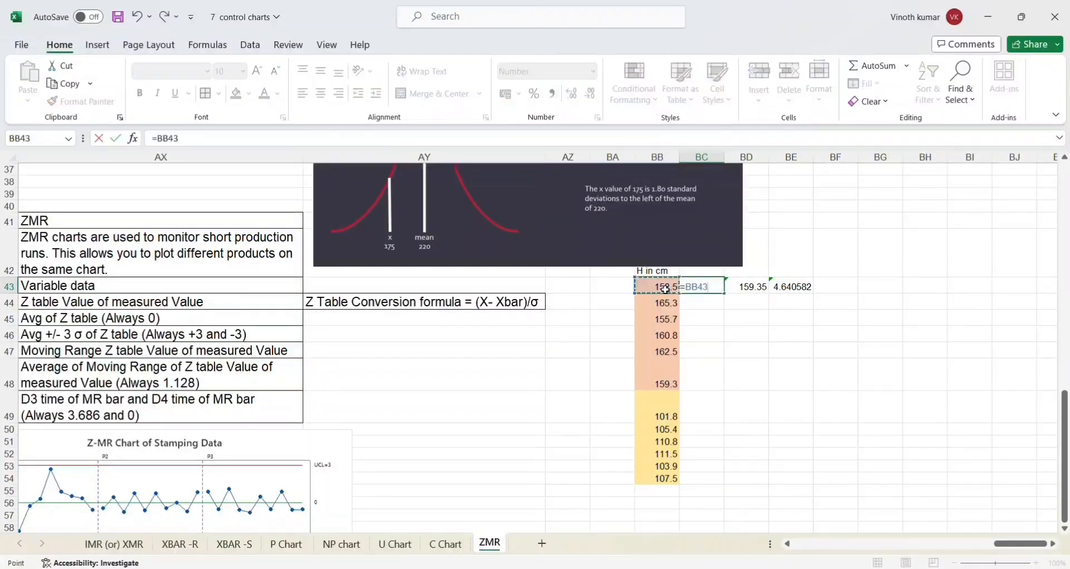
pyautogui.write('-')
pyautogui.press('Right')
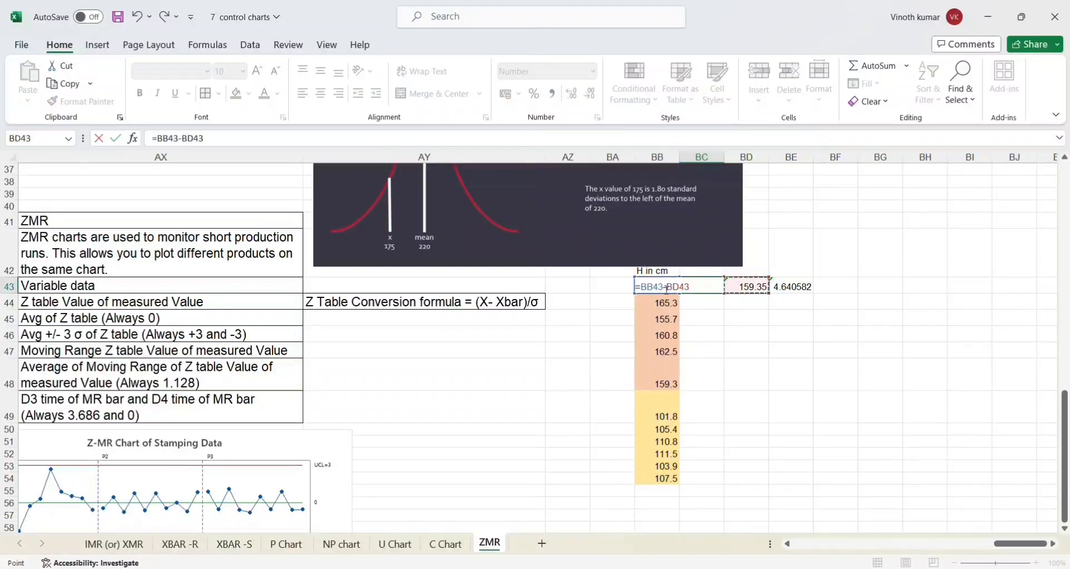
pyautogui.click(191, 139)
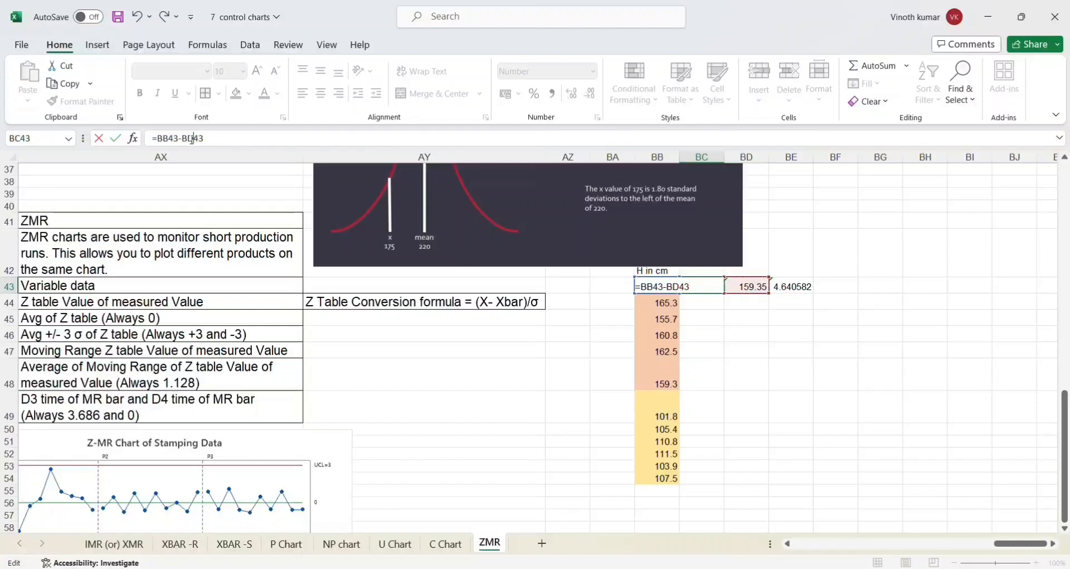
pyautogui.press('F4')
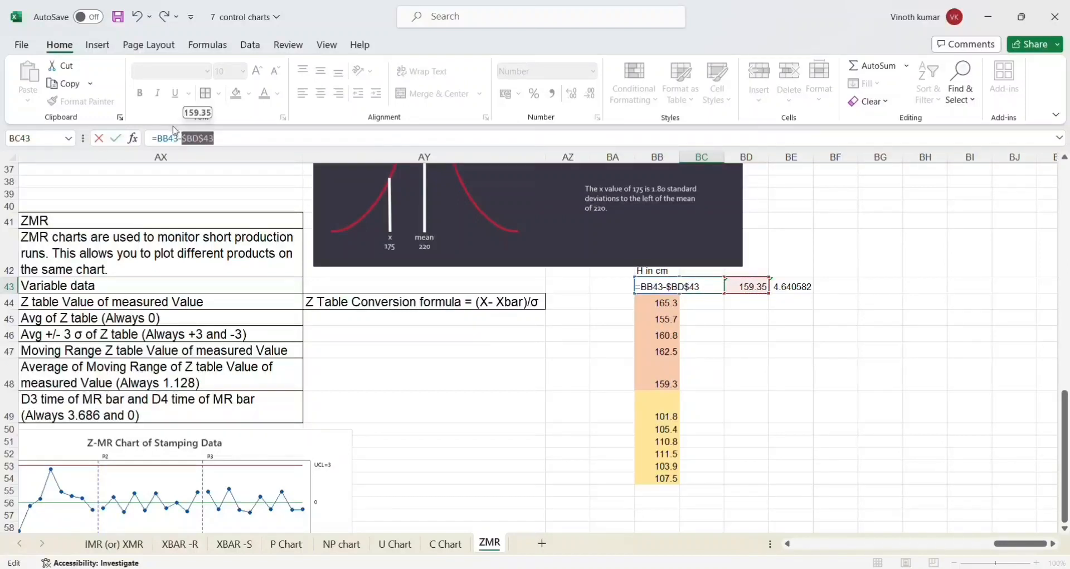
# Step: Bracket the difference in BC43 and divide it by the absolute standard deviation, completing =(BB43-$BD$43)/$BE$43
pyautogui.click(159, 137)
pyautogui.write('(')
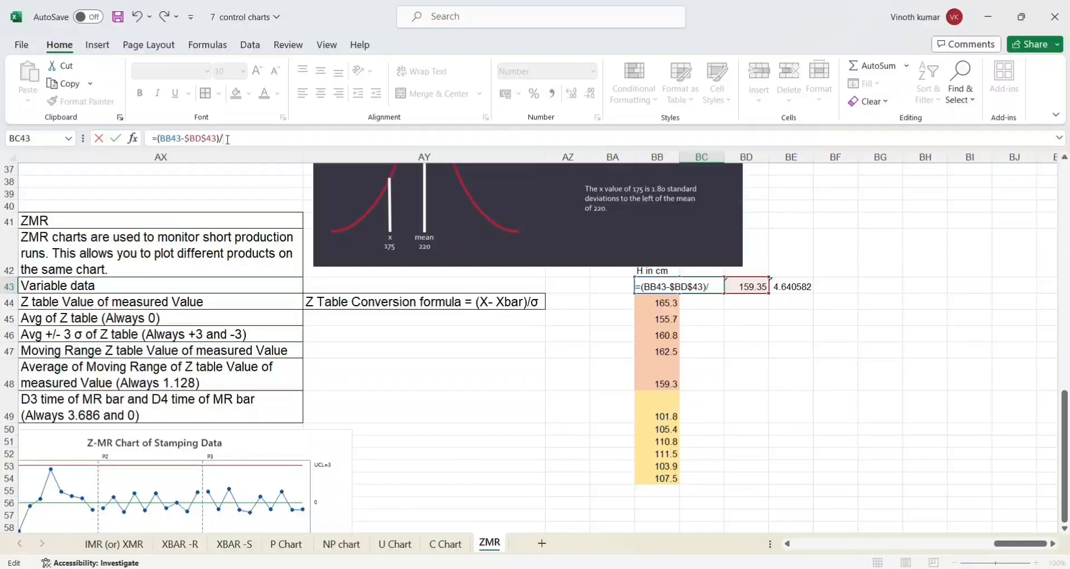
pyautogui.click(803, 282)
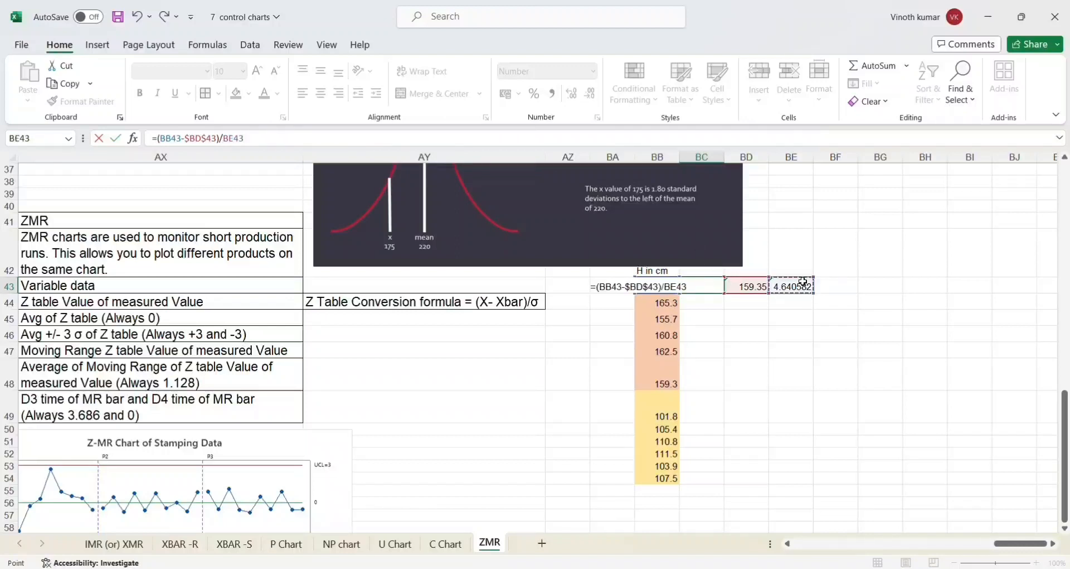
pyautogui.click(235, 136)
pyautogui.press('F4')
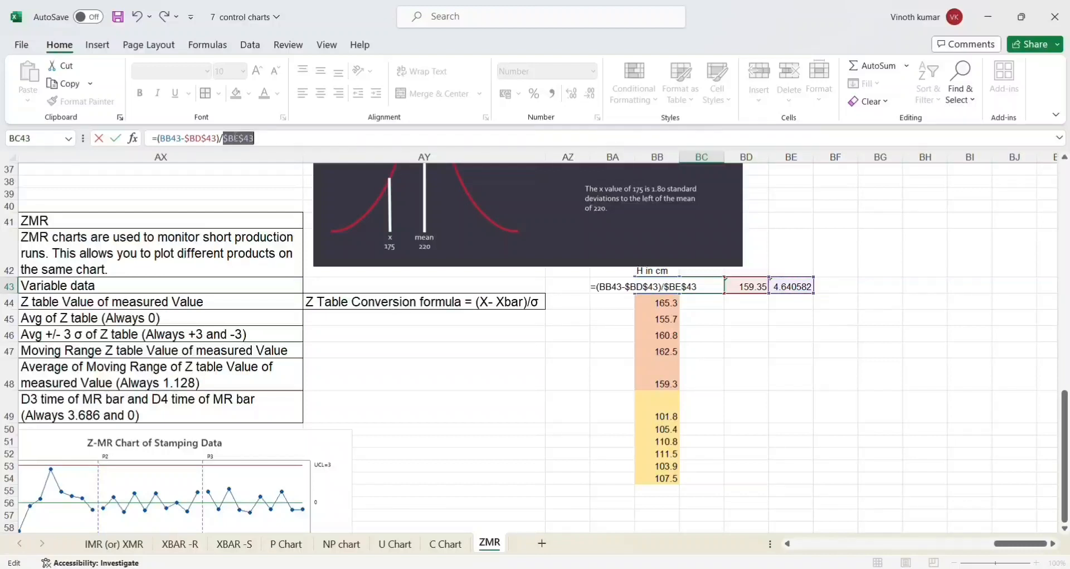
pyautogui.hotkey('ctrl', 'Return')
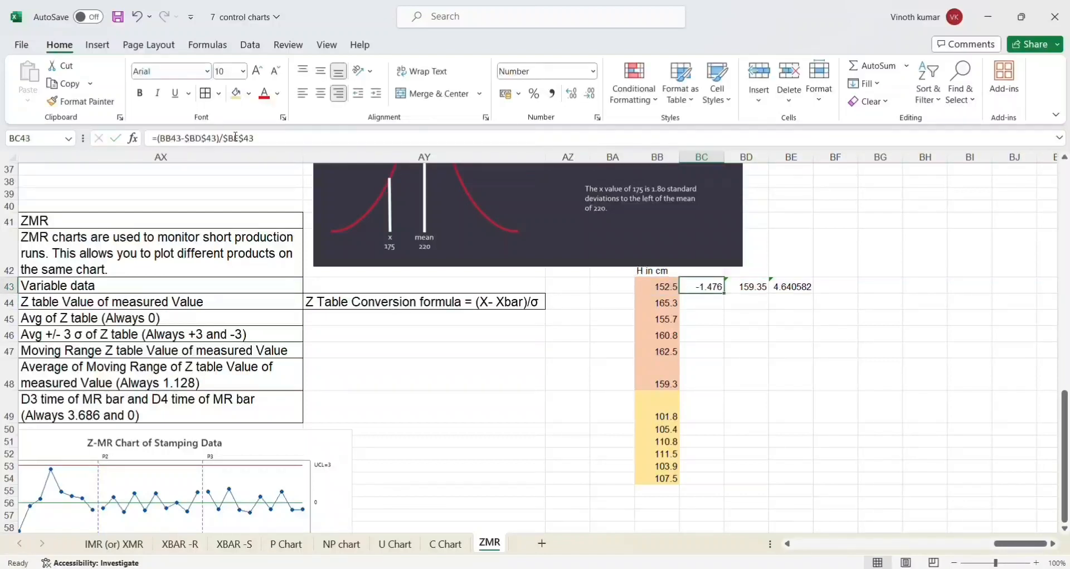
# Step: Review the reading, Z value, average and standard deviation cells in row 43 that make up the conversion
pyautogui.press('Left')
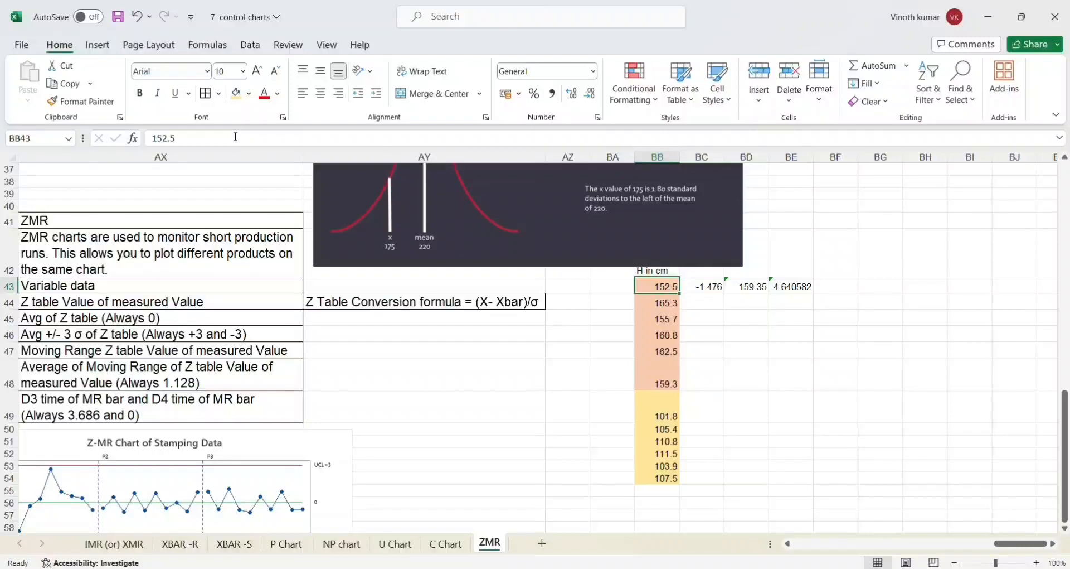
pyautogui.press('Right')
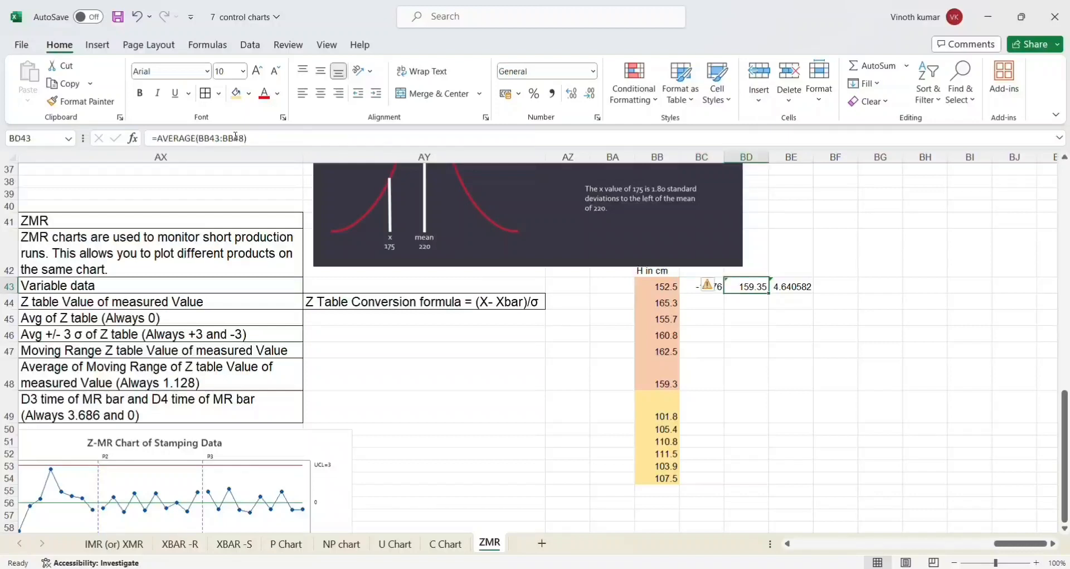
pyautogui.press('Right')
pyautogui.press('Left')
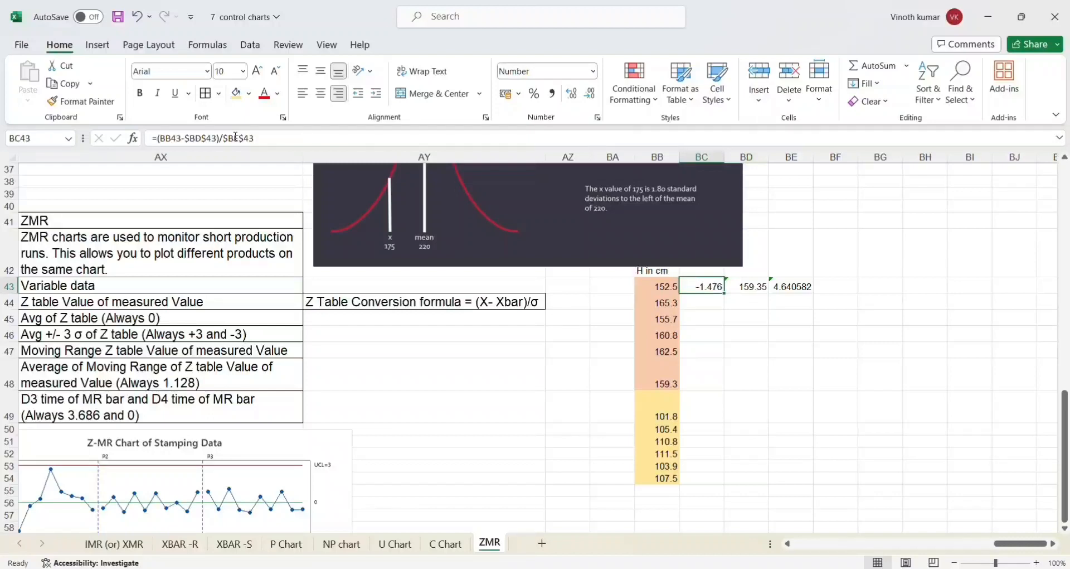
pyautogui.press('Right')
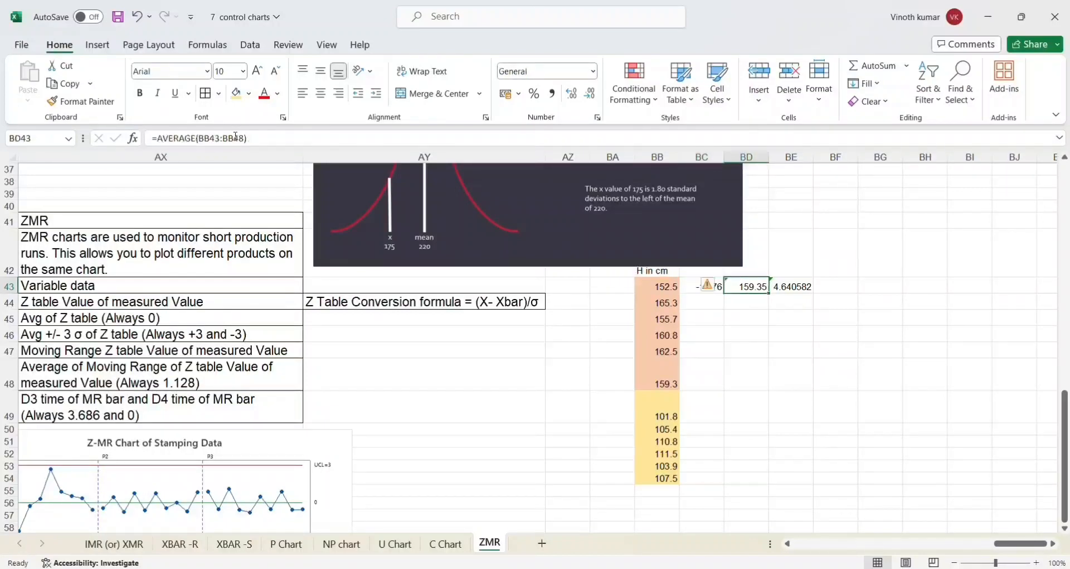
pyautogui.press('Left')
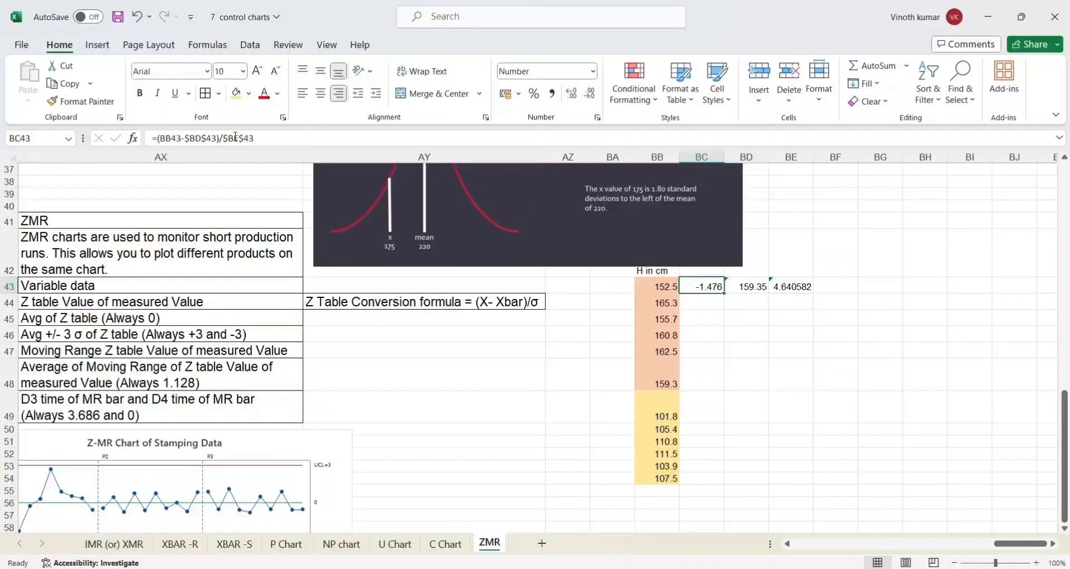
# Step: Copy the Z formula from BC43 down through BC48 for the whole orange height group
pyautogui.hotkey('ctrl', 'c')
pyautogui.hotkey('shift', 'Down')
pyautogui.hotkey('shift', 'Down')
pyautogui.hotkey('shift', 'Down')
pyautogui.hotkey('shift', 'Down')
pyautogui.hotkey('shift', 'Down')
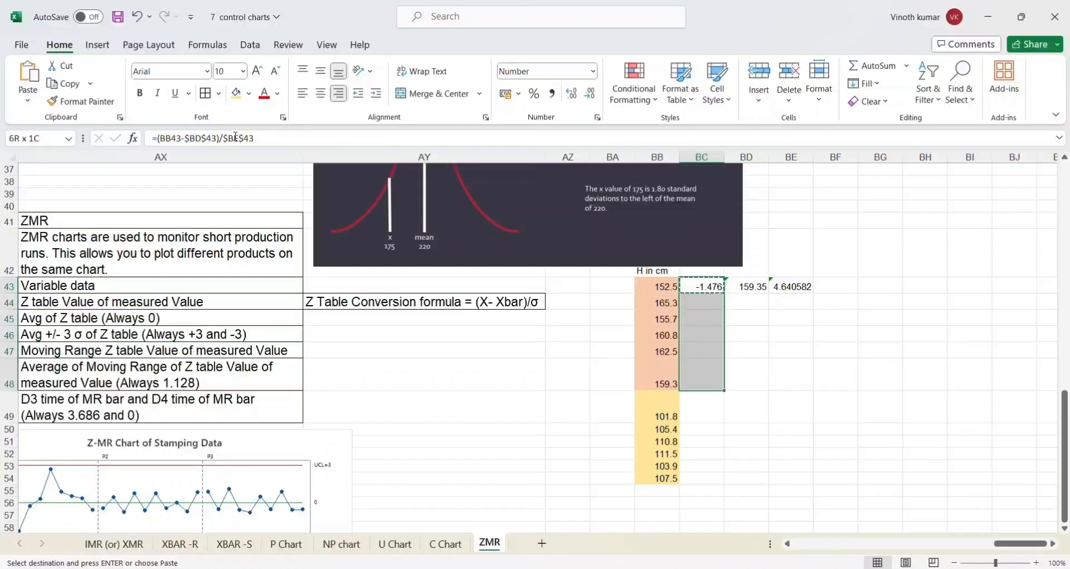
pyautogui.hotkey('ctrl', 'v')
# Step: Examine the converted Z values in BC43:BC48 alongside the original orange height readings
pyautogui.press('Down')
pyautogui.press('Down')
pyautogui.press('Down')
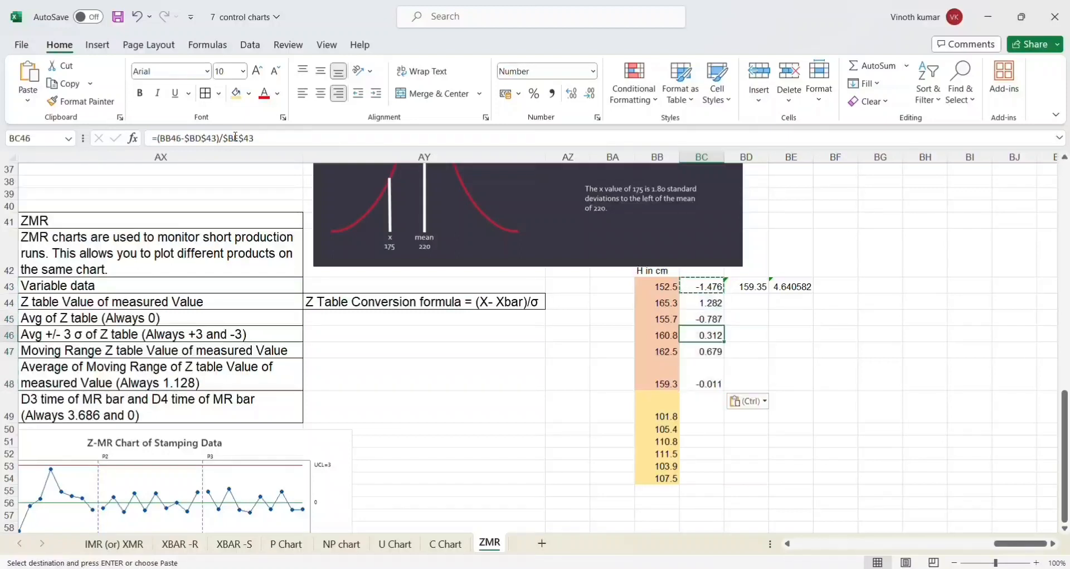
pyautogui.press('Up')
pyautogui.press('Up')
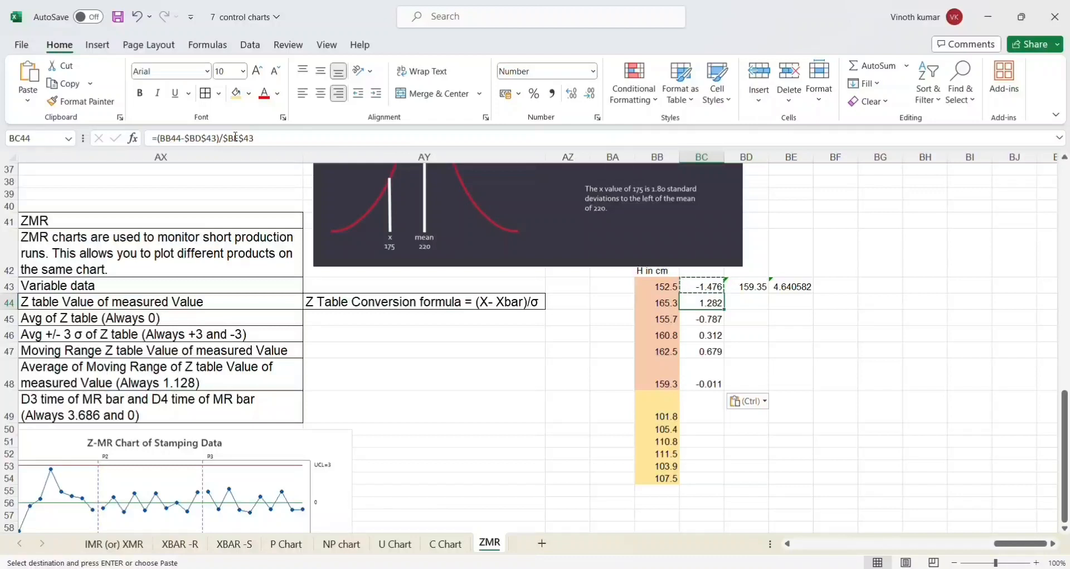
pyautogui.press('Down')
pyautogui.press('Down')
pyautogui.press('Down')
pyautogui.press('Down')
pyautogui.press('Down')
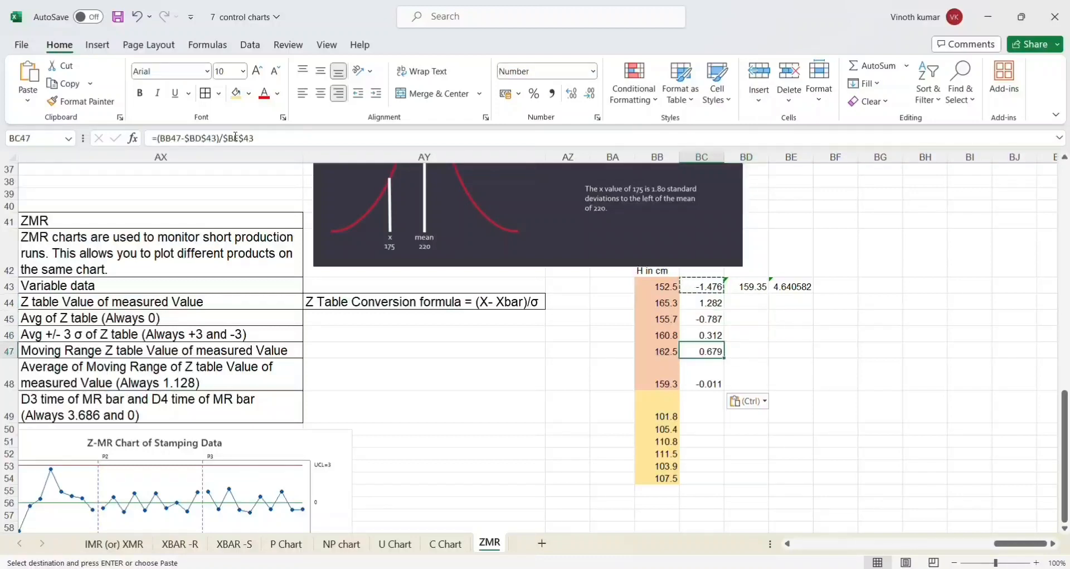
pyautogui.press('Up')
pyautogui.press('Up')
pyautogui.press('Up')
pyautogui.press('Up')
pyautogui.press('Up')
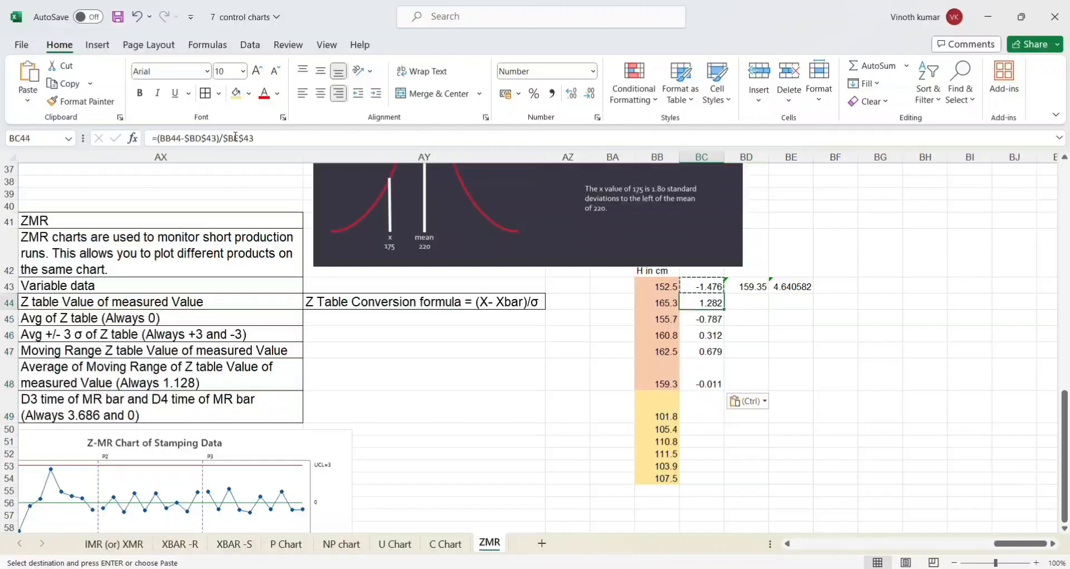
pyautogui.press('Left')
pyautogui.press('Up')
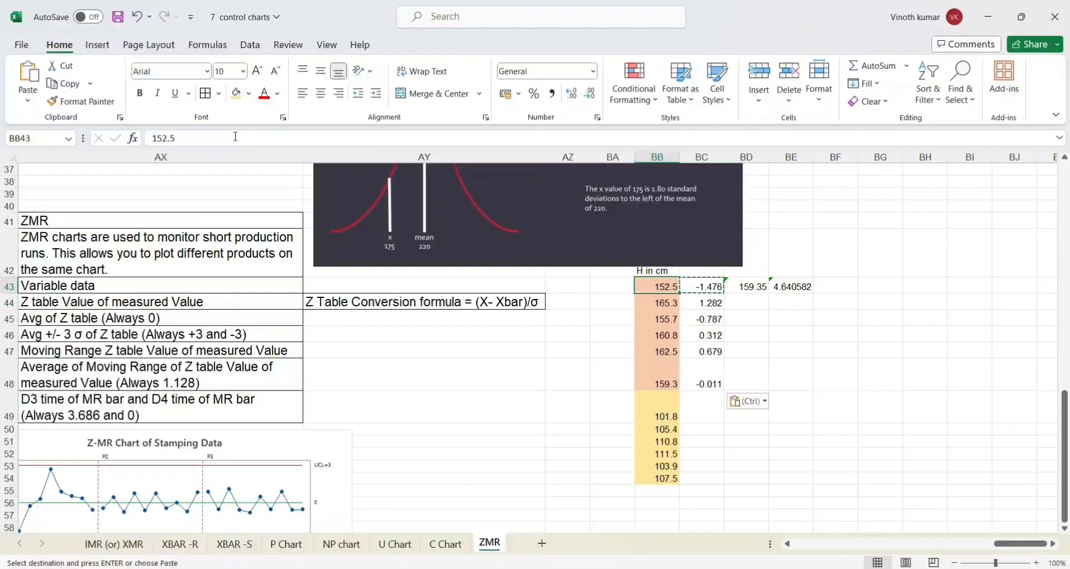
pyautogui.press('Right')
pyautogui.press('Right')
pyautogui.press('Left')
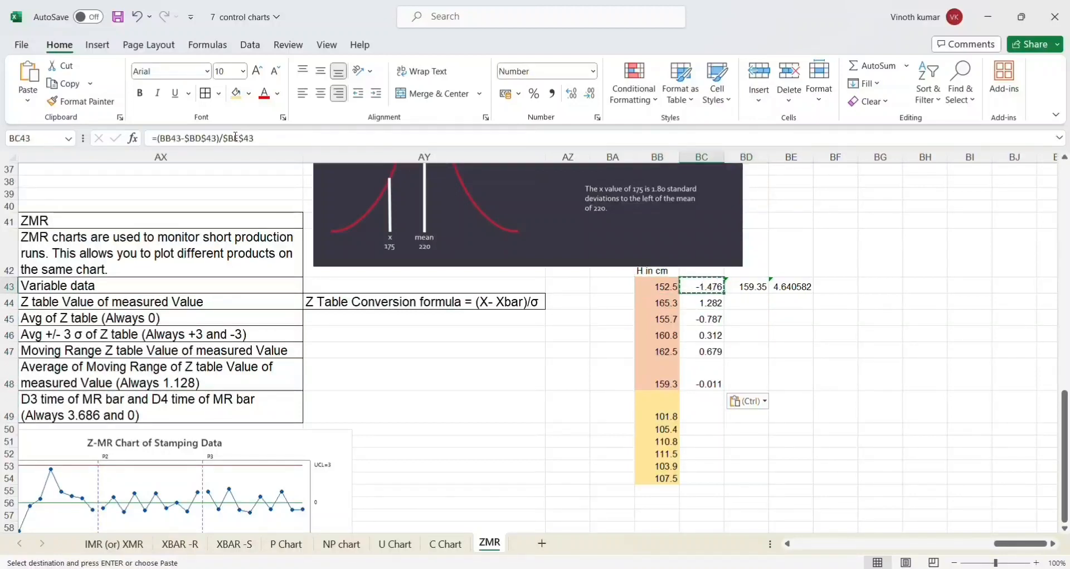
# Step: Calculate the average of the yellow height group in BD49 with =AVERAGE(BB49:BB54)
pyautogui.press('Down')
pyautogui.press('Down')
pyautogui.press('Down')
pyautogui.press('Down')
pyautogui.press('Down')
pyautogui.press('Down')
pyautogui.press('Down')
pyautogui.press('Right')
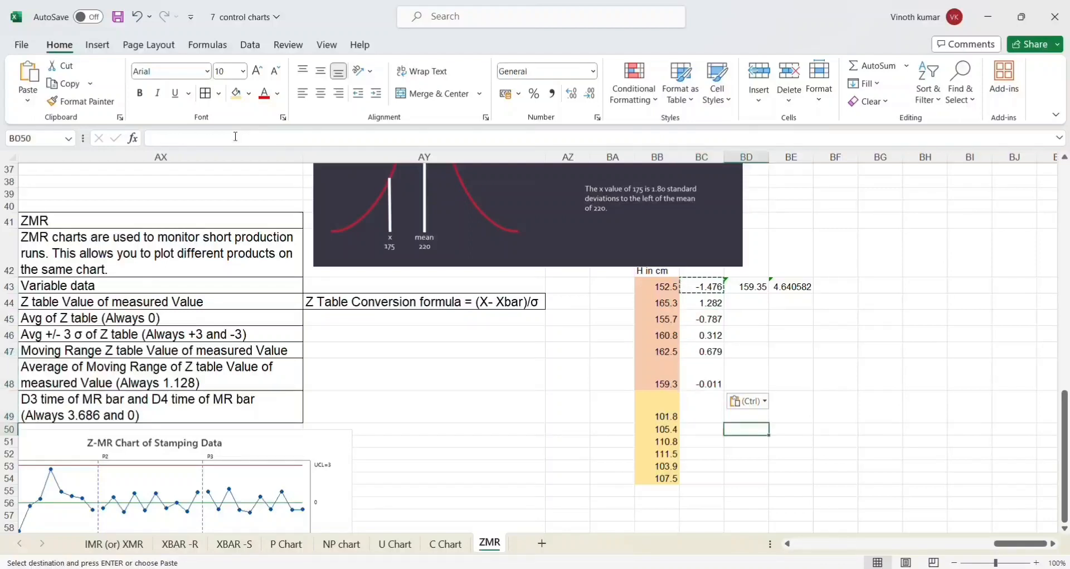
pyautogui.press('Up')
pyautogui.write('=')
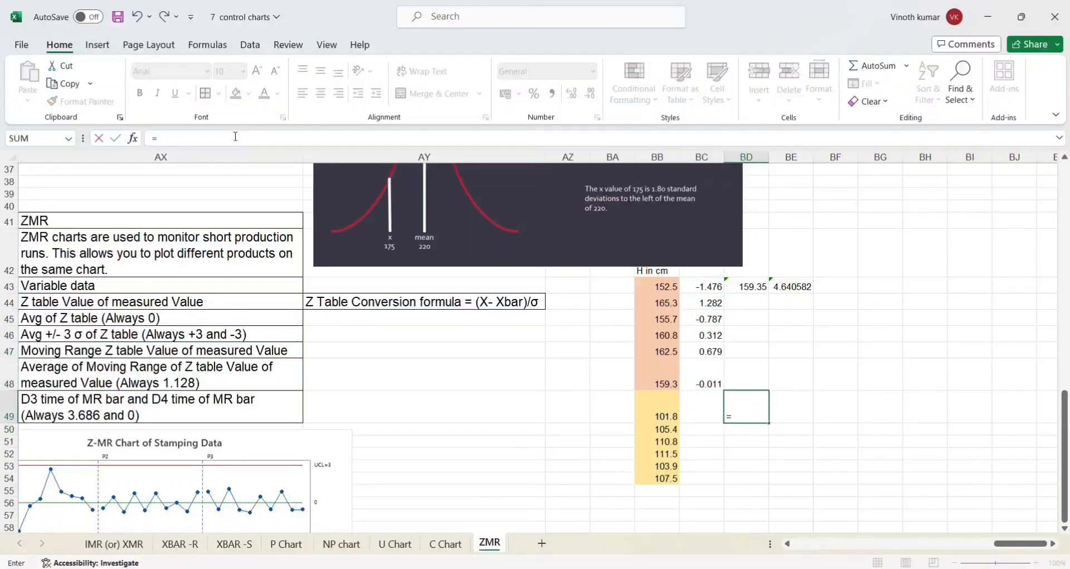
pyautogui.write('av')
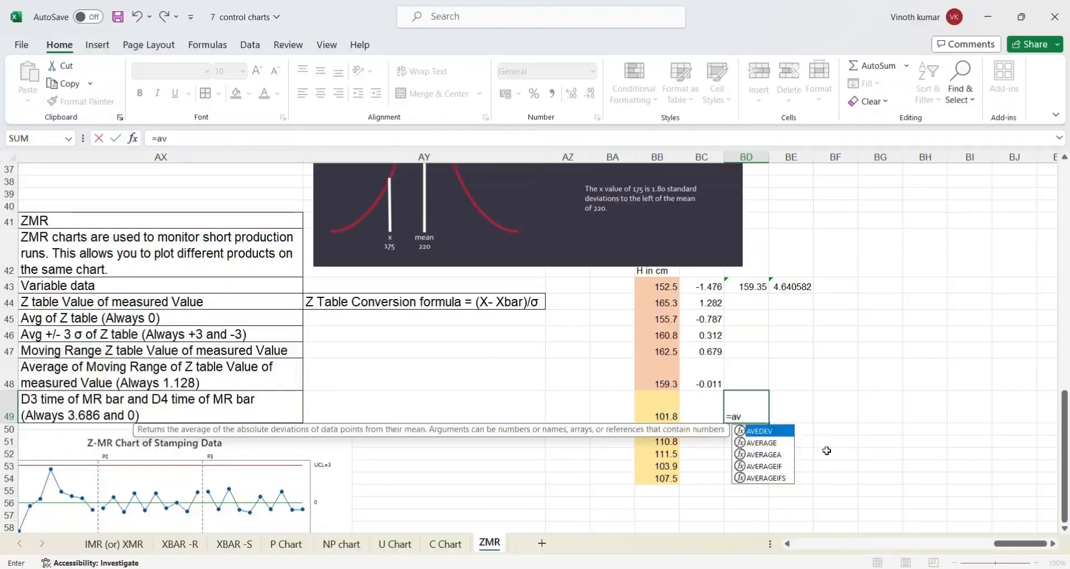
pyautogui.doubleClick(781, 442)
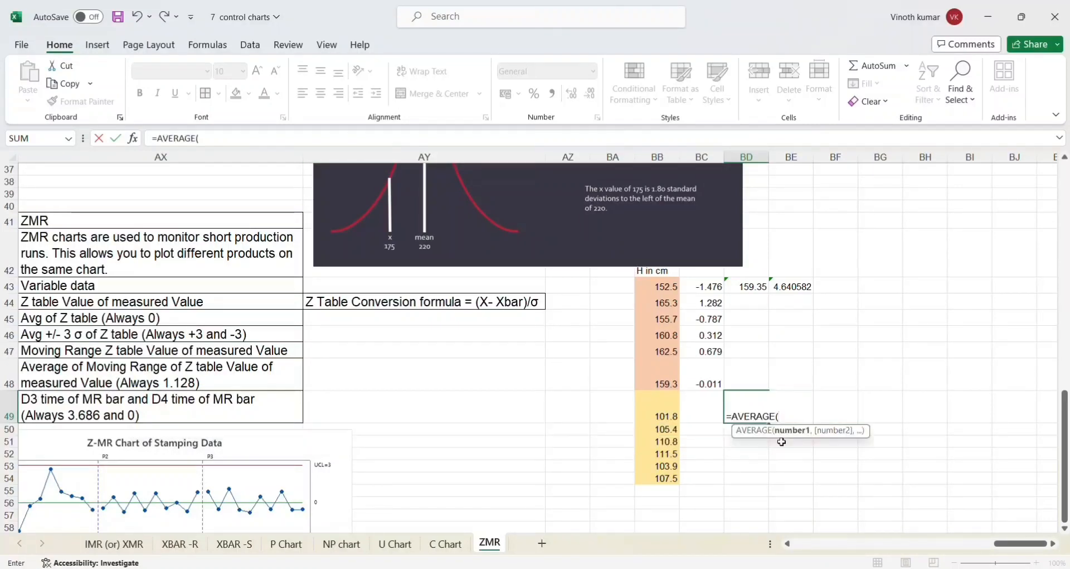
pyautogui.press('Left')
pyautogui.press('Left')
pyautogui.hotkey('shift', 'Down')
pyautogui.hotkey('shift', 'Down')
pyautogui.hotkey('shift', 'Down')
pyautogui.hotkey('shift', 'Down')
pyautogui.hotkey('shift', 'Down')
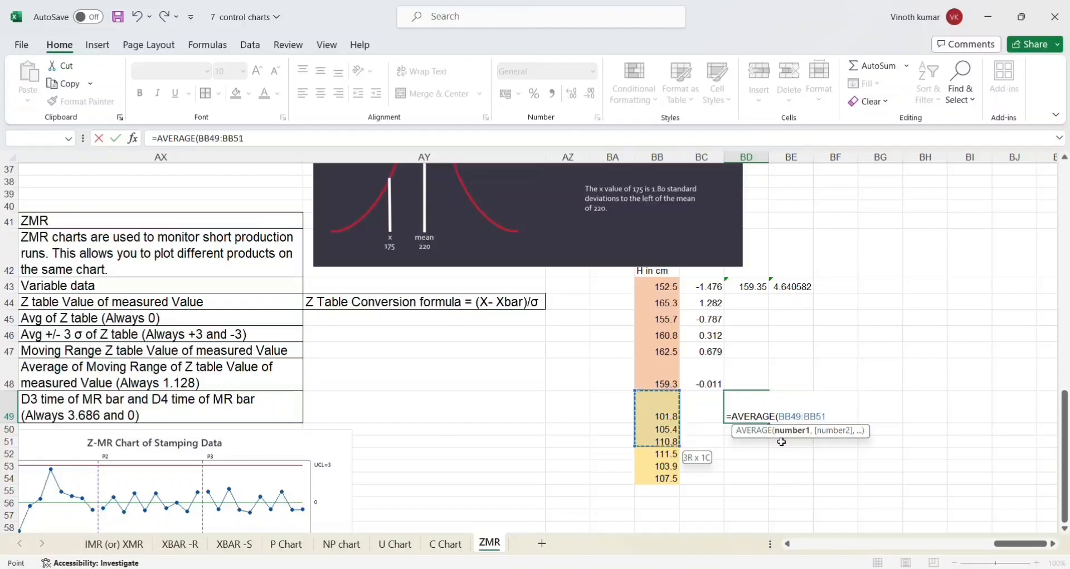
pyautogui.press('Tab')
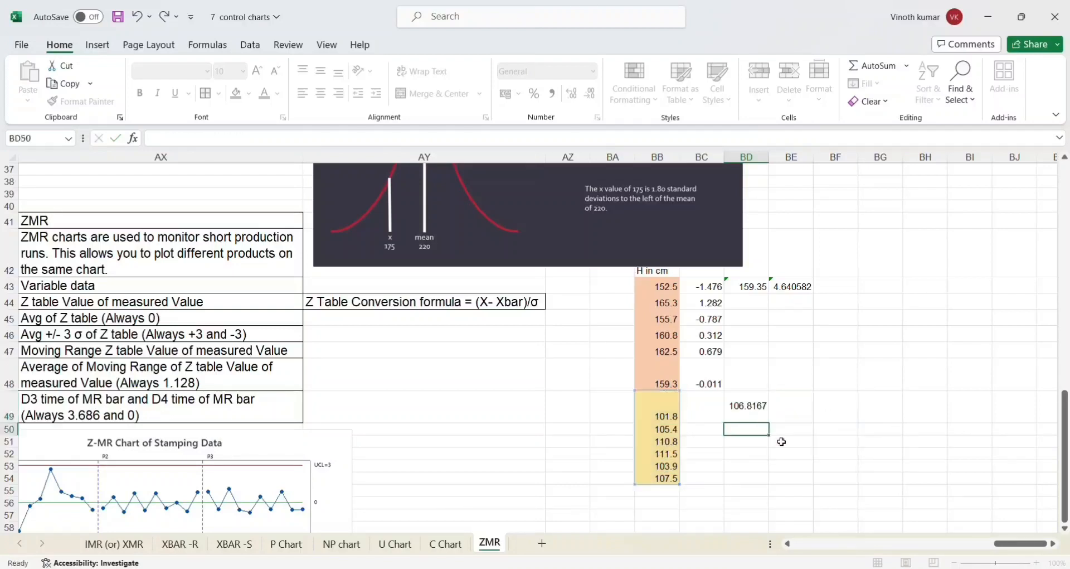
# Step: Calculate the standard deviation of the yellow height group in BE49 with =STDEV(BB49:BB54)
pyautogui.write('=std')
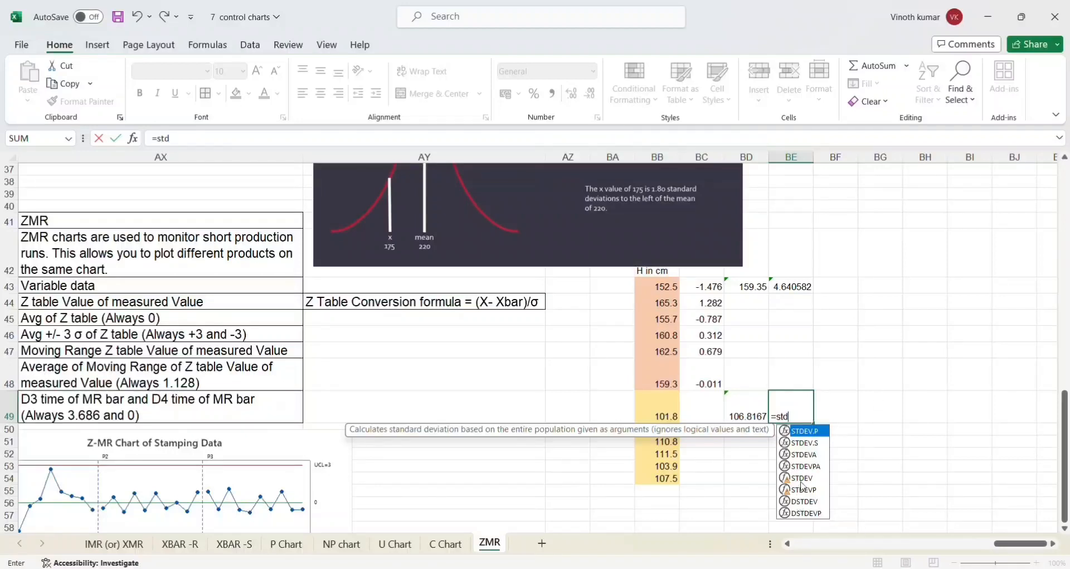
pyautogui.doubleClick(803, 478)
pyautogui.press('Left')
pyautogui.press('Left')
pyautogui.press('Left')
pyautogui.press('Left')
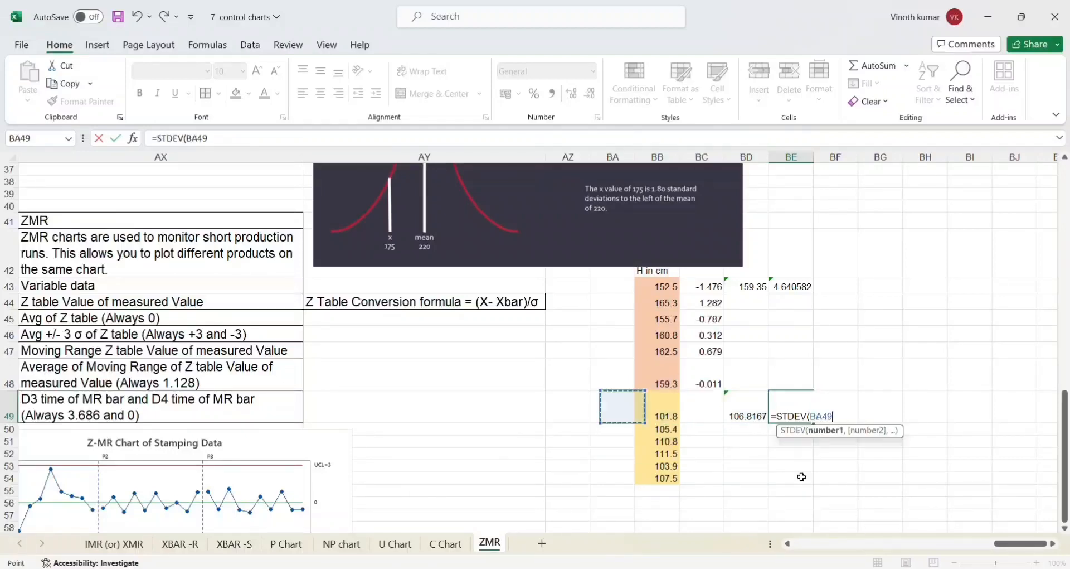
pyautogui.press('Right')
pyautogui.hotkey('shift', 'Down')
pyautogui.hotkey('shift', 'Down')
pyautogui.hotkey('shift', 'Down')
pyautogui.hotkey('shift', 'Down')
pyautogui.hotkey('shift', 'Down')
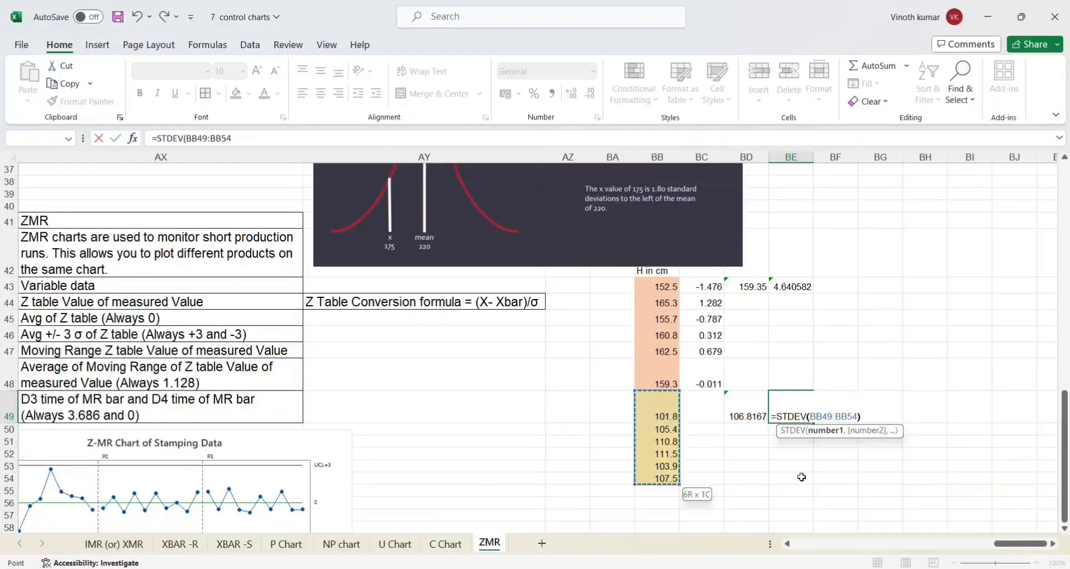
pyautogui.press('Return')
# Step: Enter the Z formula =(BB49-$BD$49)/$BE$49 in BC49 for the first yellow height reading
pyautogui.press('Up')
pyautogui.press('Left')
pyautogui.press('Left')
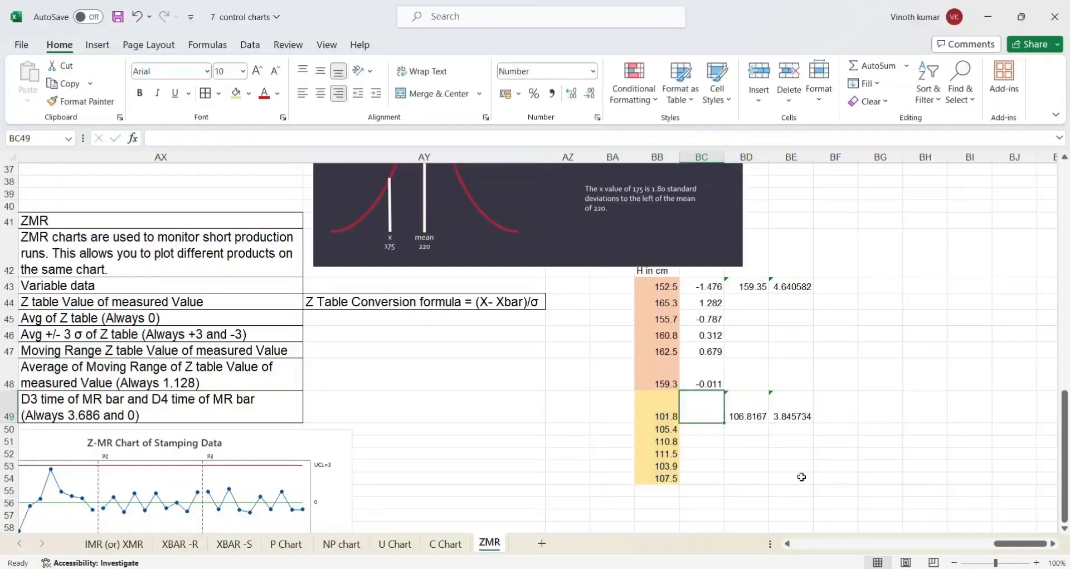
pyautogui.write('=')
pyautogui.press('Left')
pyautogui.write('-')
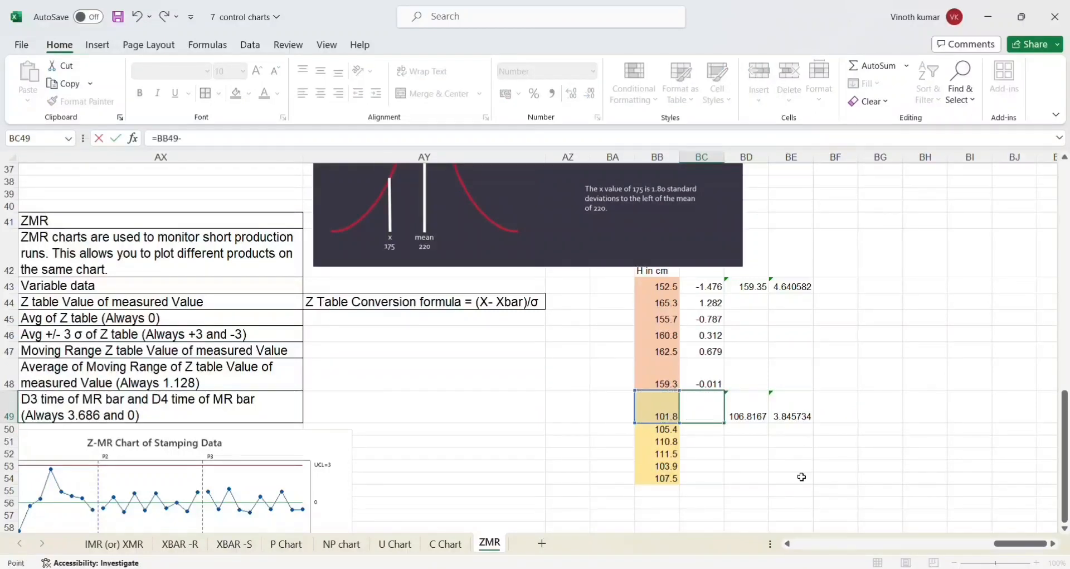
pyautogui.press('Right')
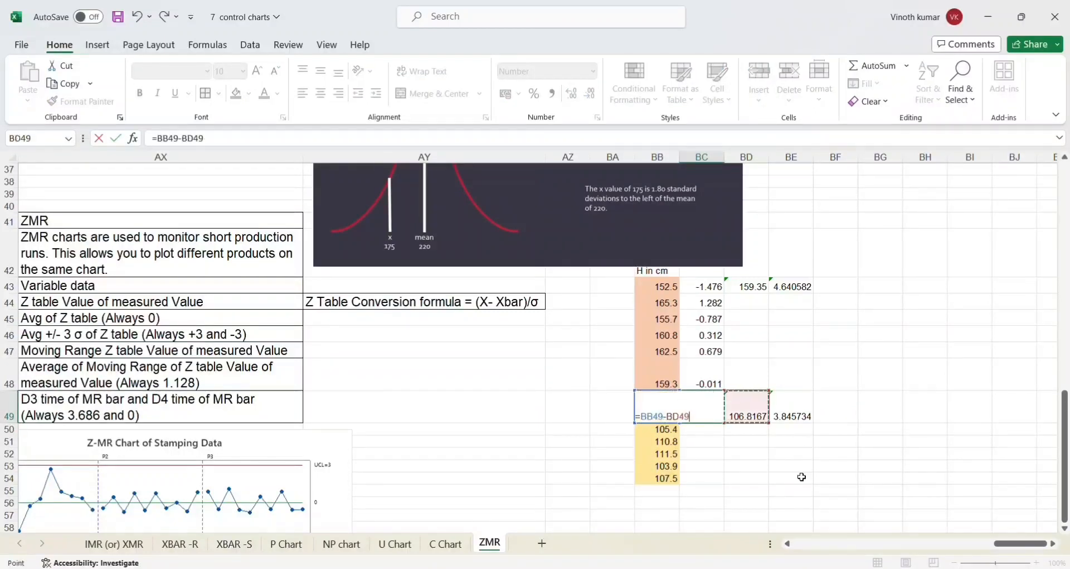
pyautogui.click(195, 137)
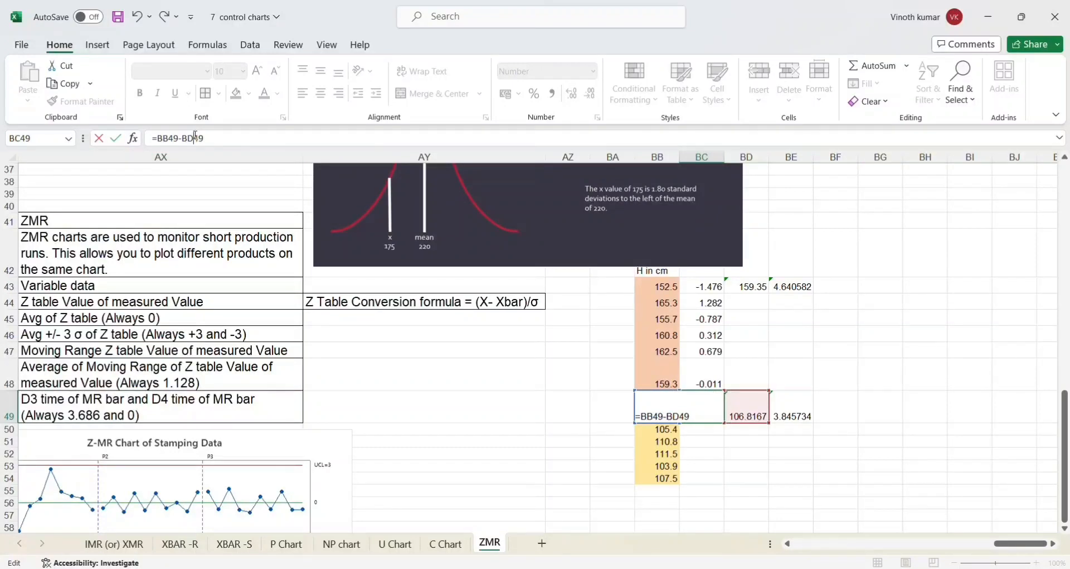
pyautogui.press('F4')
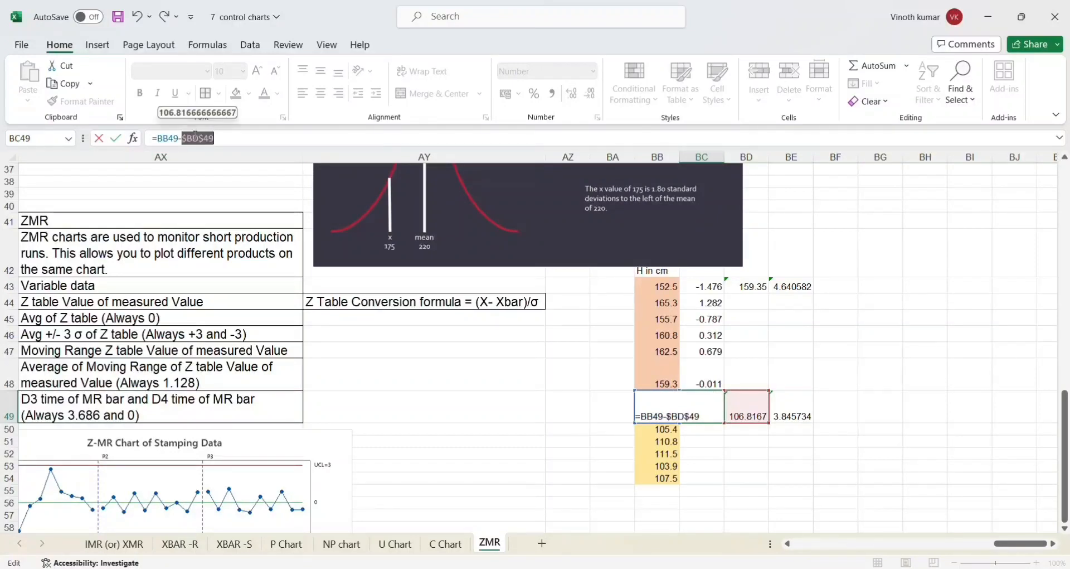
pyautogui.click(157, 138)
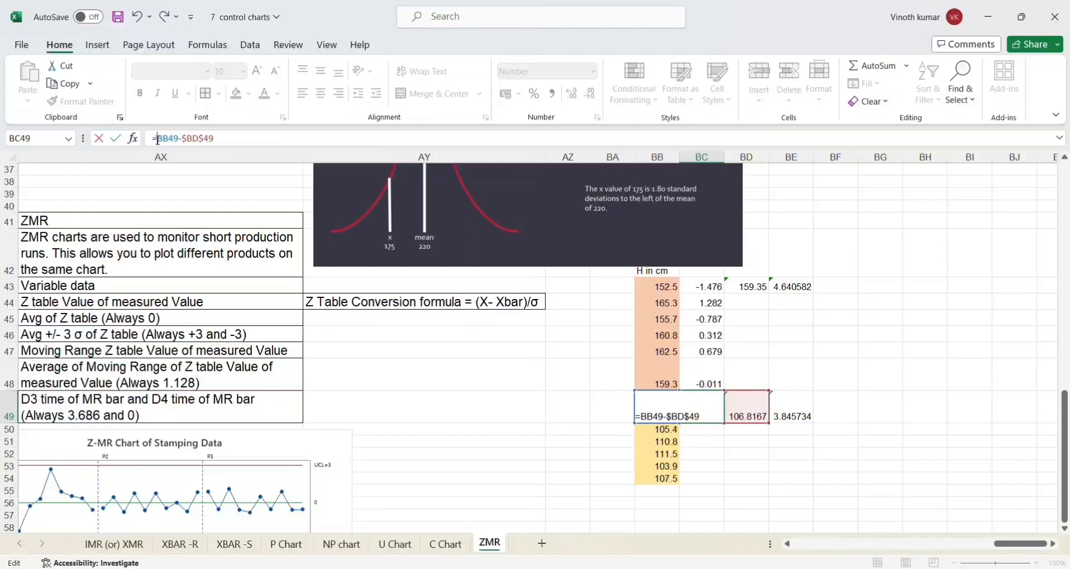
pyautogui.write('(')
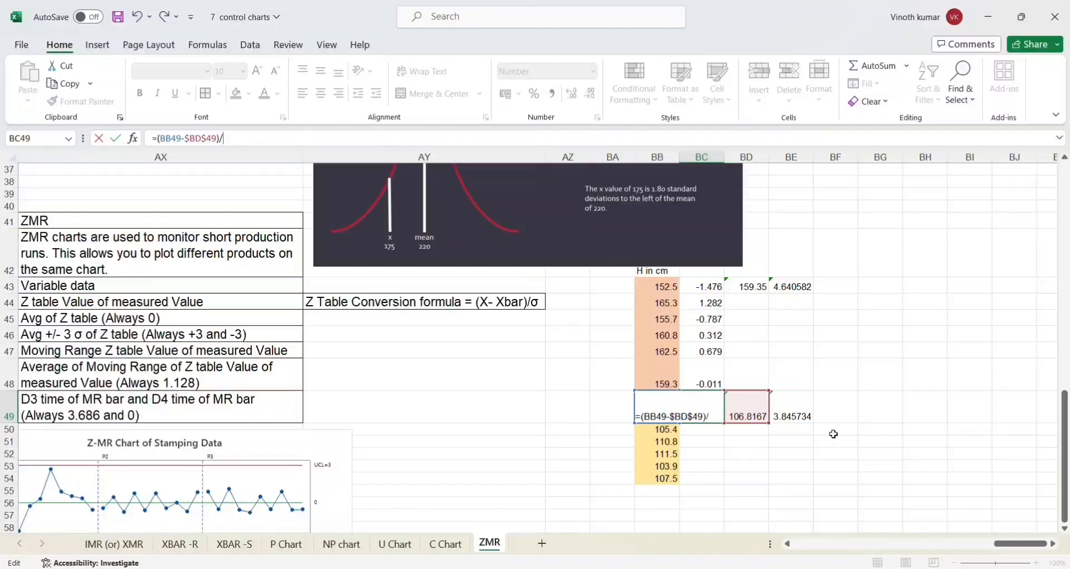
pyautogui.click(792, 415)
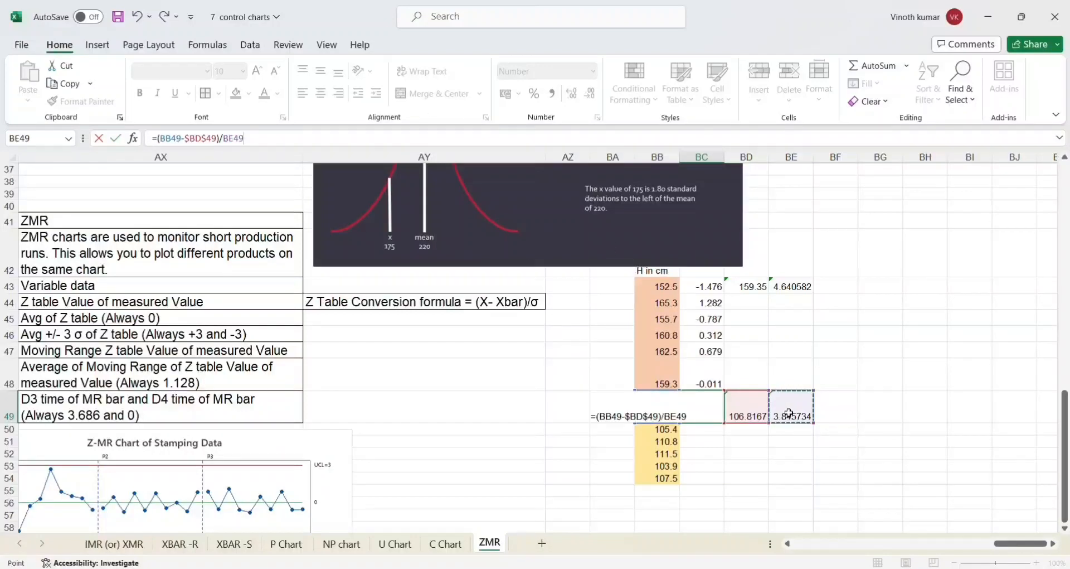
pyautogui.click(231, 138)
pyautogui.press('F4')
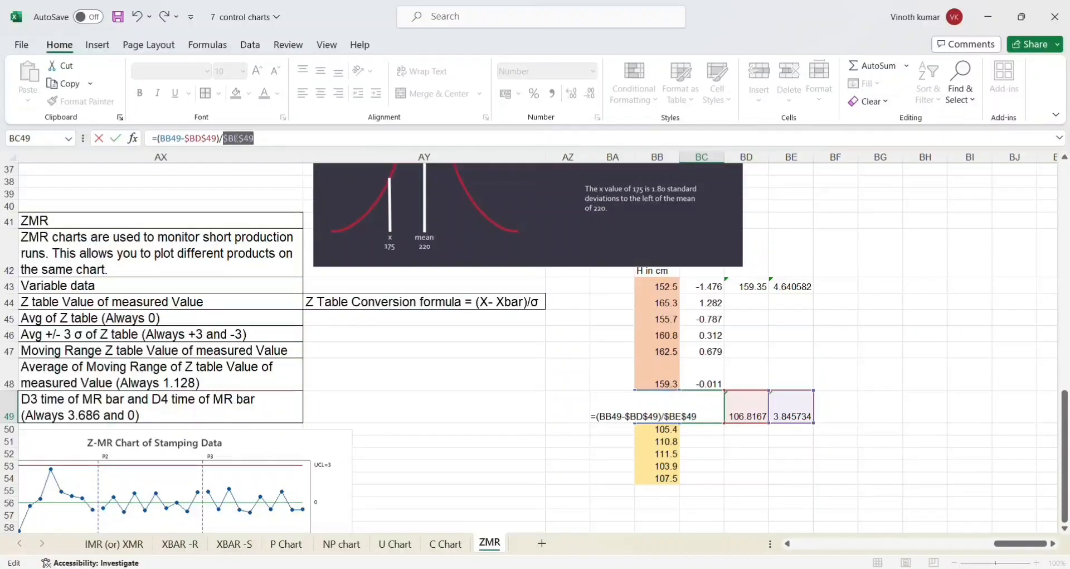
pyautogui.hotkey('ctrl', 'Return')
# Step: Copy the Z formula from BC49 down through BC54 for the whole yellow height group
pyautogui.hotkey('ctrl', 'c')
pyautogui.hotkey('shift', 'Down')
pyautogui.hotkey('shift', 'Down')
pyautogui.hotkey('shift', 'Down')
pyautogui.hotkey('shift', 'Down')
pyautogui.hotkey('shift', 'Down')
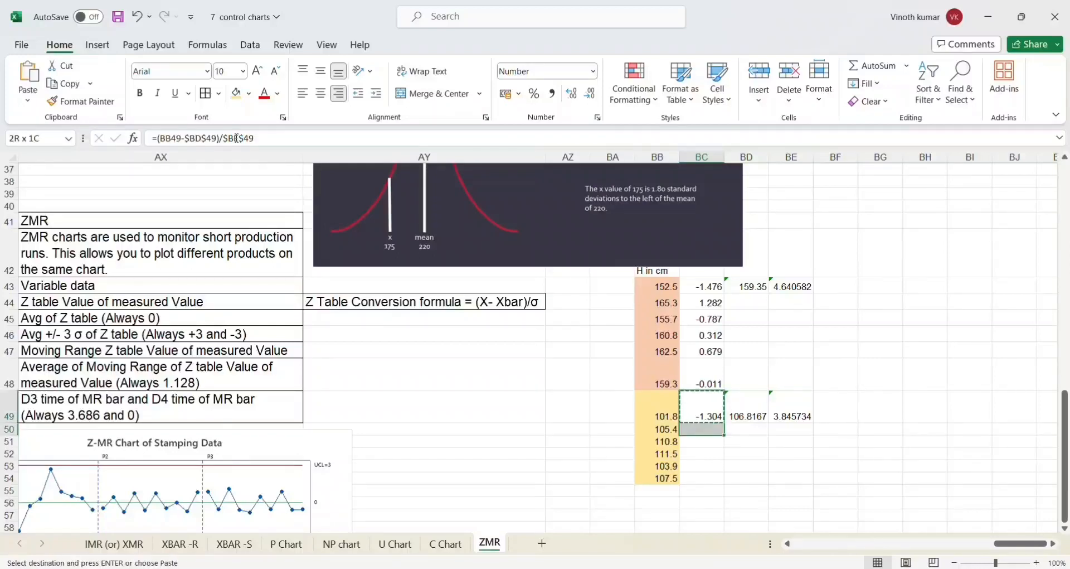
pyautogui.hotkey('ctrl', 'v')
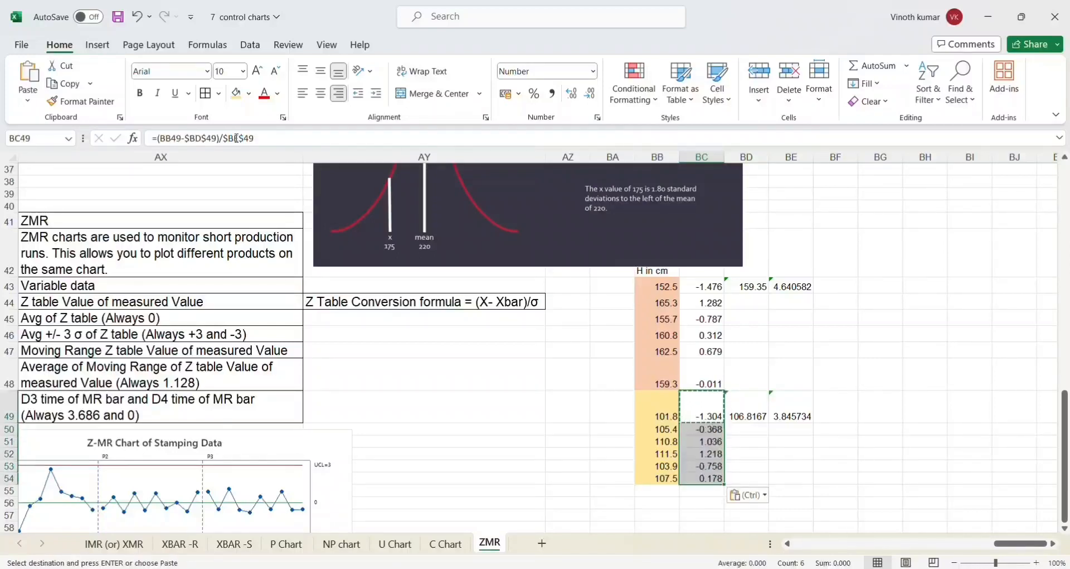
# Step: Add the heading "Z score" in BC42 above the converted values
pyautogui.press('Left')
pyautogui.press('Left')
pyautogui.press('Up')
pyautogui.press('Up')
pyautogui.press('Up')
pyautogui.press('Right')
pyautogui.press('Up')
pyautogui.press('Up')
pyautogui.press('Up')
pyautogui.press('Up')
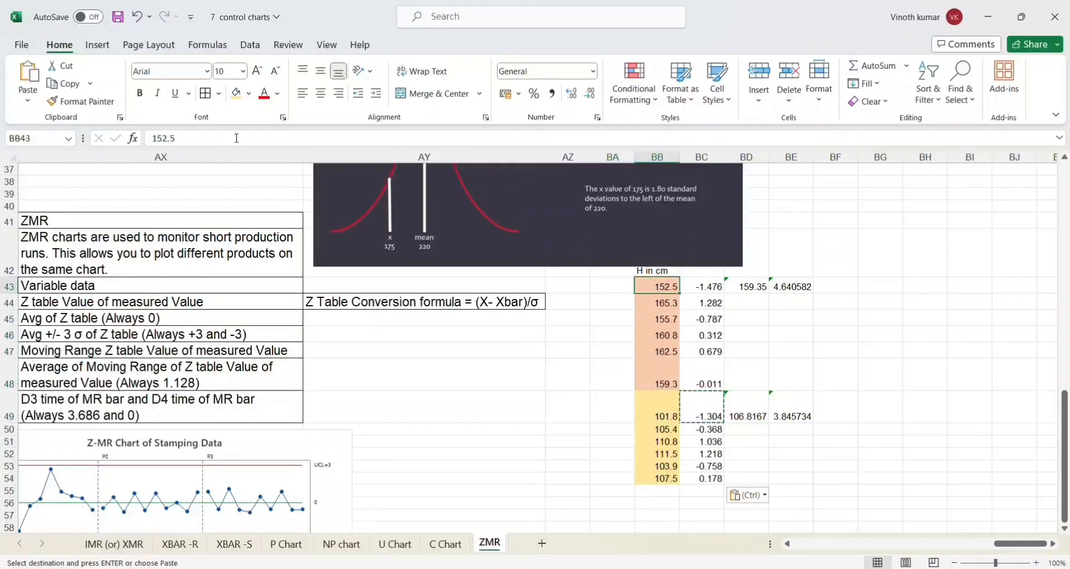
pyautogui.press('Right')
pyautogui.write('Z')
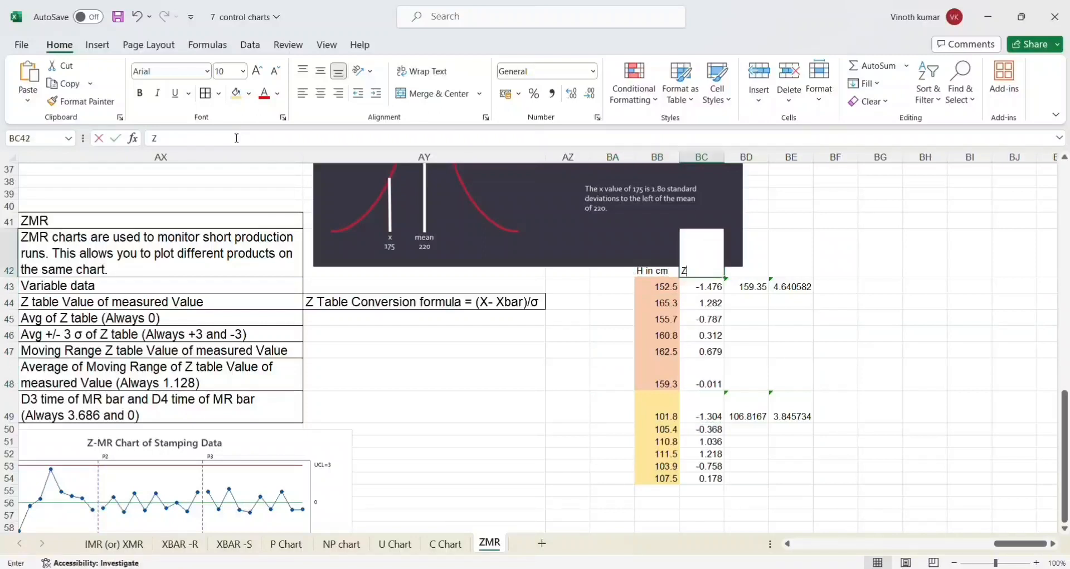
pyautogui.write(' score')
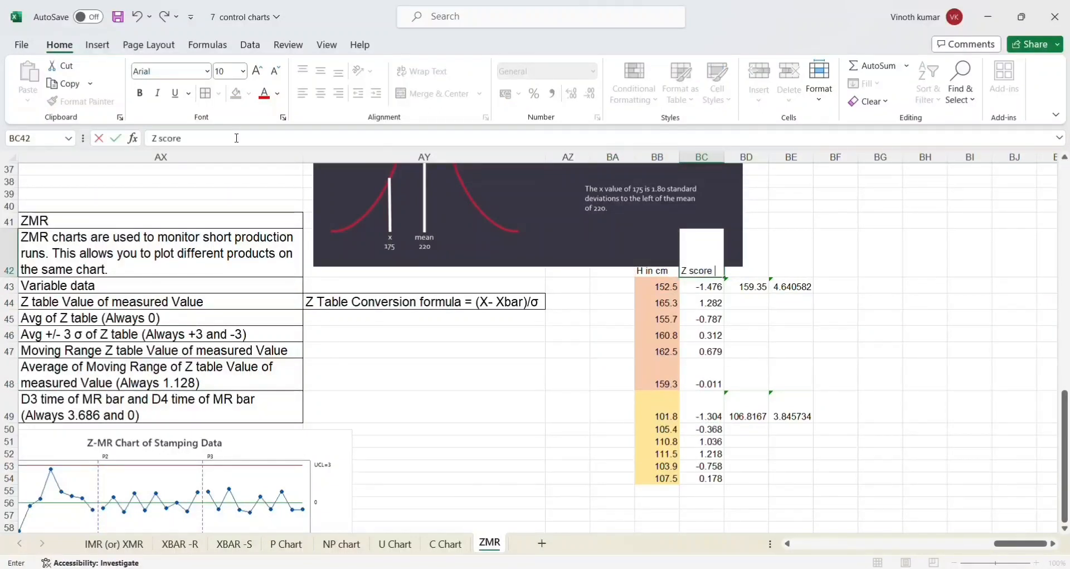
pyautogui.press('Return')
# Step: Examine the original height readings under the "H in cm" heading, from the orange group down into the yellow group
pyautogui.press('Left')
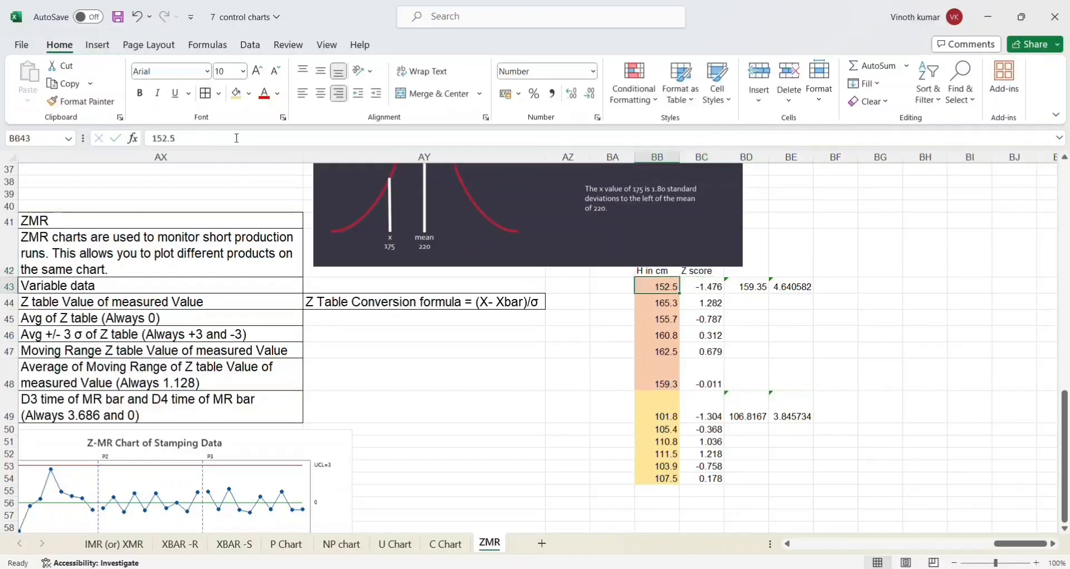
pyautogui.press('Up')
pyautogui.hotkey('shift', 'Down')
pyautogui.hotkey('shift', 'Down')
pyautogui.hotkey('shift', 'Down')
pyautogui.hotkey('shift', 'Down')
pyautogui.hotkey('shift', 'Down')
pyautogui.hotkey('shift', 'Down')
pyautogui.hotkey('shift', 'Down')
pyautogui.hotkey('shift', 'Down')
pyautogui.hotkey('shift', 'Down')
pyautogui.hotkey('shift', 'Down')
pyautogui.hotkey('shift', 'Down')
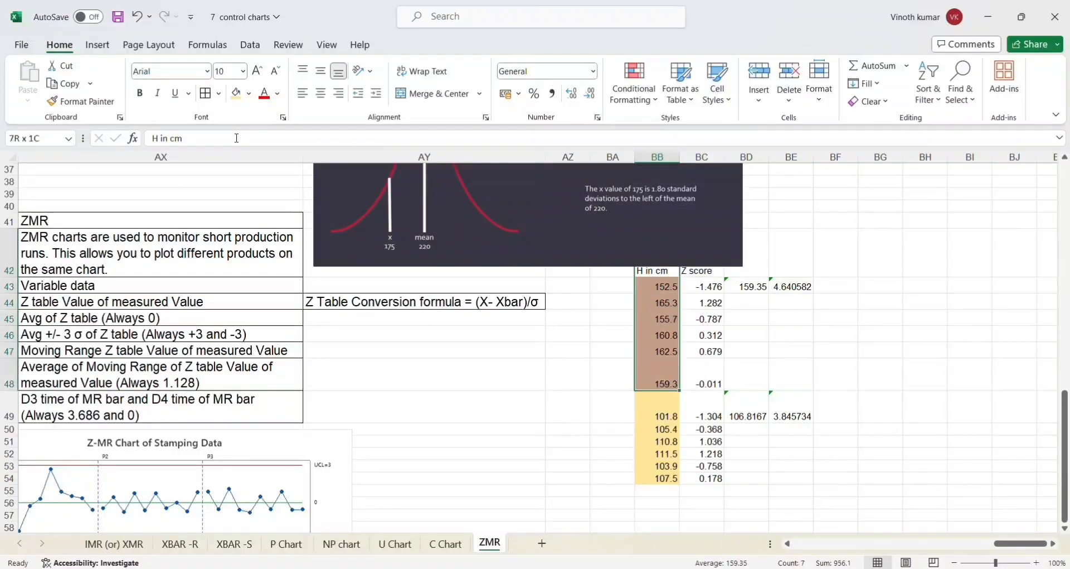
# Step: Examine the Z scores of both height groups from BC43 downward
pyautogui.press('Right')
pyautogui.press('Down')
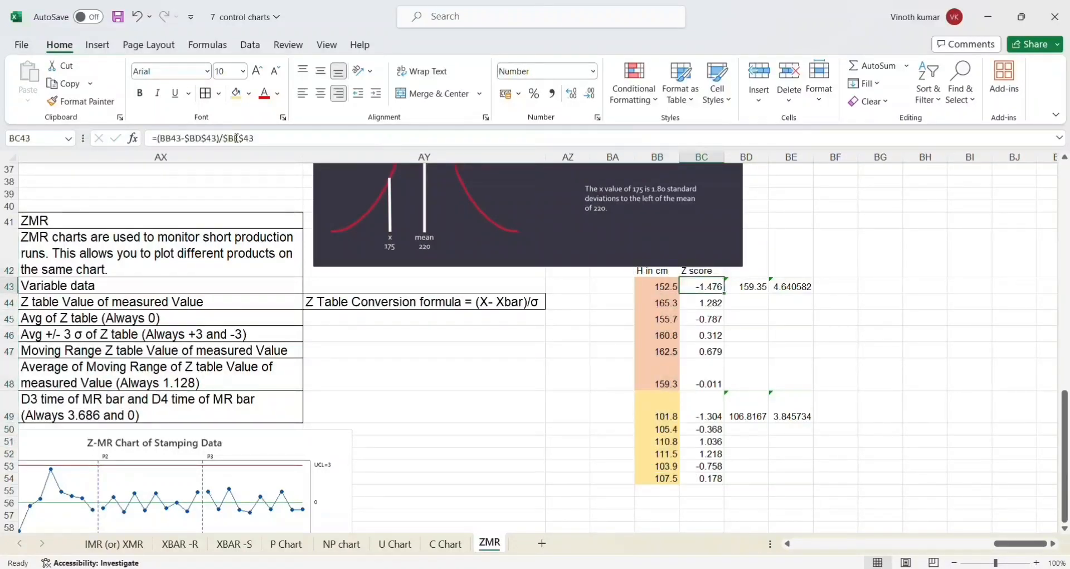
pyautogui.hotkey('shift', 'Down')
pyautogui.hotkey('shift', 'Down')
pyautogui.hotkey('shift', 'Down')
pyautogui.hotkey('shift', 'Down')
pyautogui.hotkey('shift', 'Down')
pyautogui.hotkey('shift', 'Down')
pyautogui.hotkey('shift', 'Down')
pyautogui.hotkey('shift', 'Down')
pyautogui.hotkey('shift', 'Down')
pyautogui.hotkey('shift', 'Down')
pyautogui.hotkey('shift', 'Down')
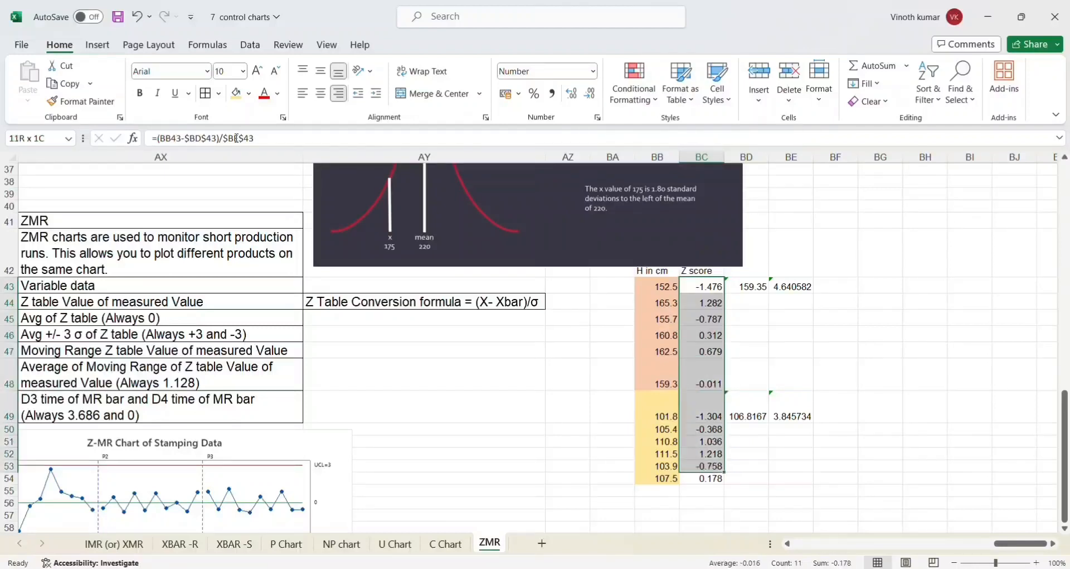
# Step: Compare individual height readings in column BB with their Z scores in column BC
pyautogui.press('Up')
pyautogui.press('Left')
pyautogui.press('Down')
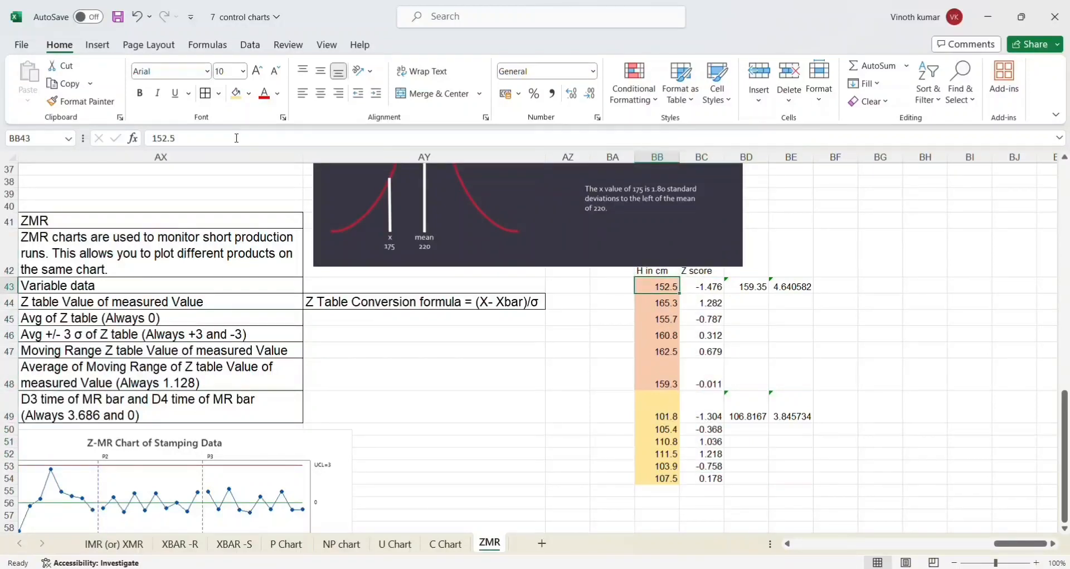
pyautogui.press('Right')
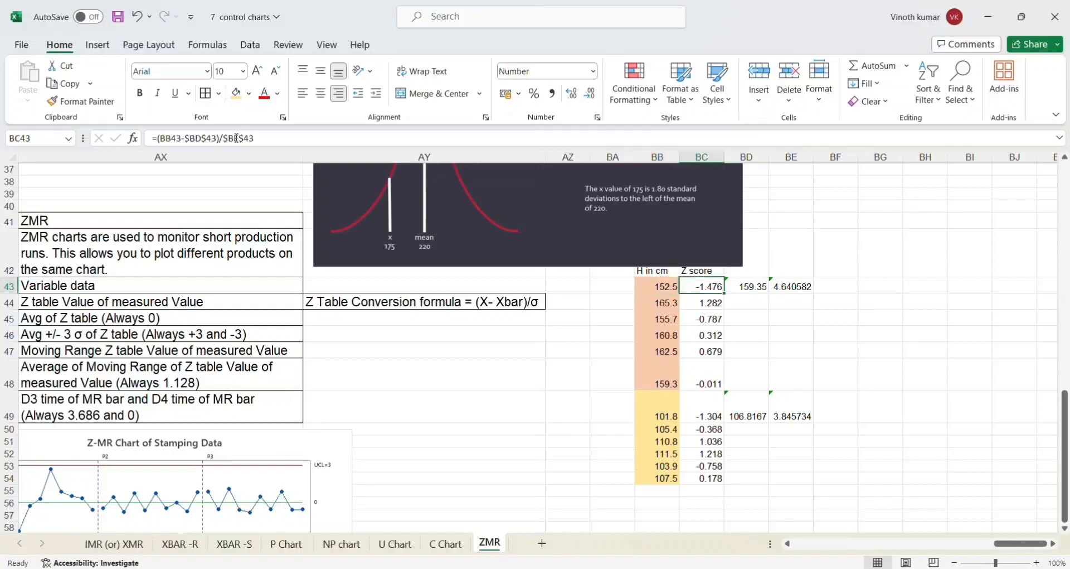
pyautogui.press('Left')
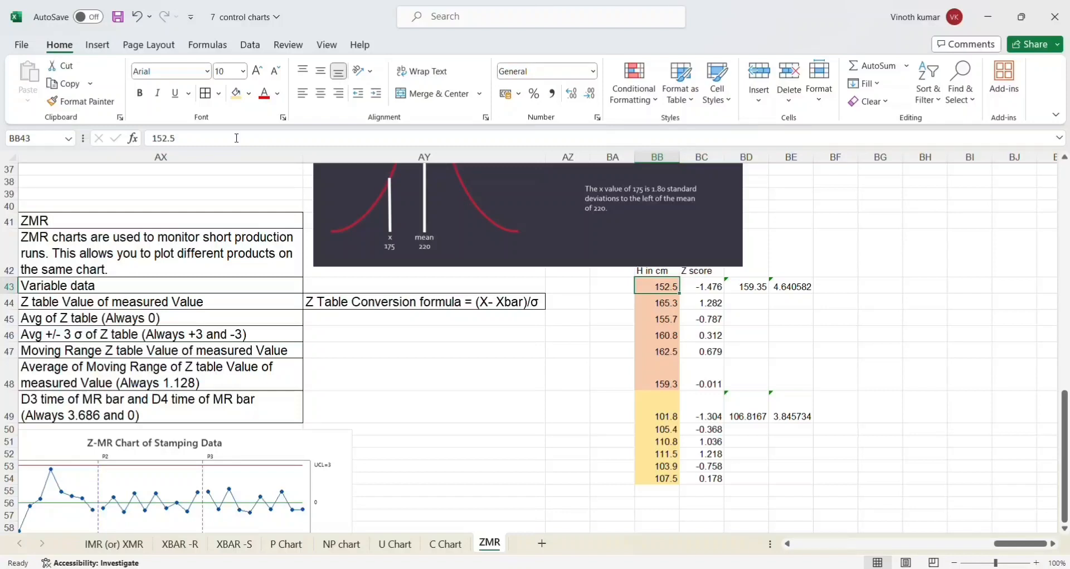
pyautogui.press('Right')
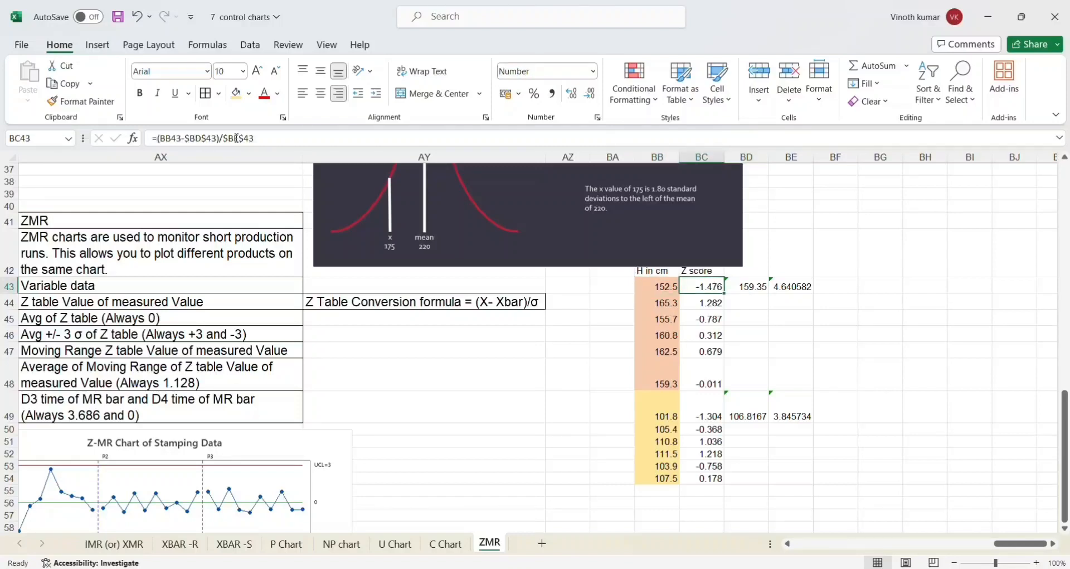
pyautogui.press('Left')
pyautogui.press('Down')
pyautogui.press('Down')
pyautogui.press('Down')
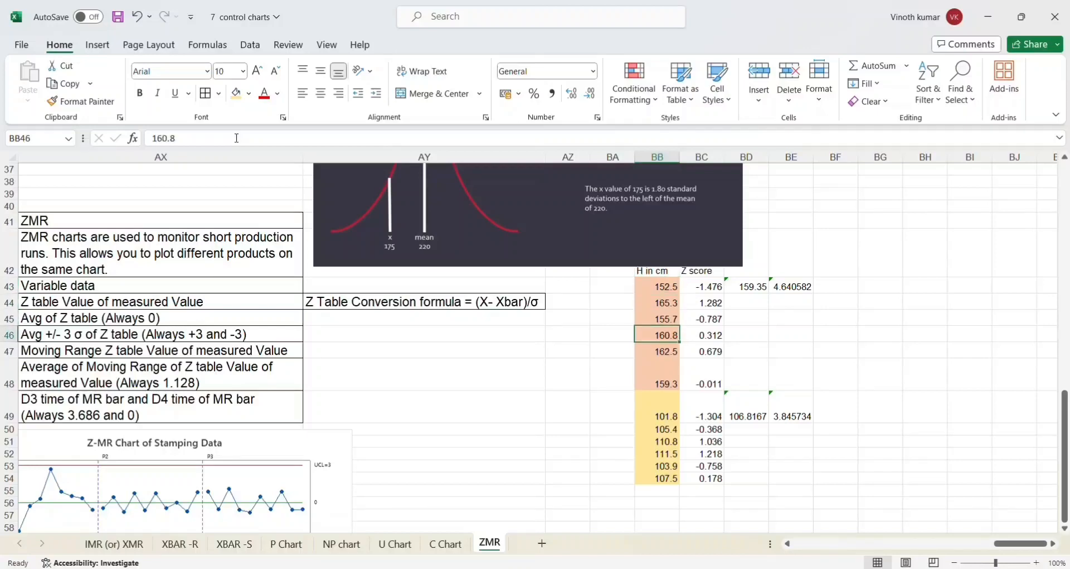
pyautogui.press('Right')
pyautogui.press('Up')
pyautogui.press('Up')
pyautogui.press('Up')
pyautogui.press('Down')
pyautogui.press('Down')
pyautogui.press('Down')
pyautogui.press('Down')
pyautogui.press('Down')
pyautogui.press('Down')
pyautogui.press('Down')
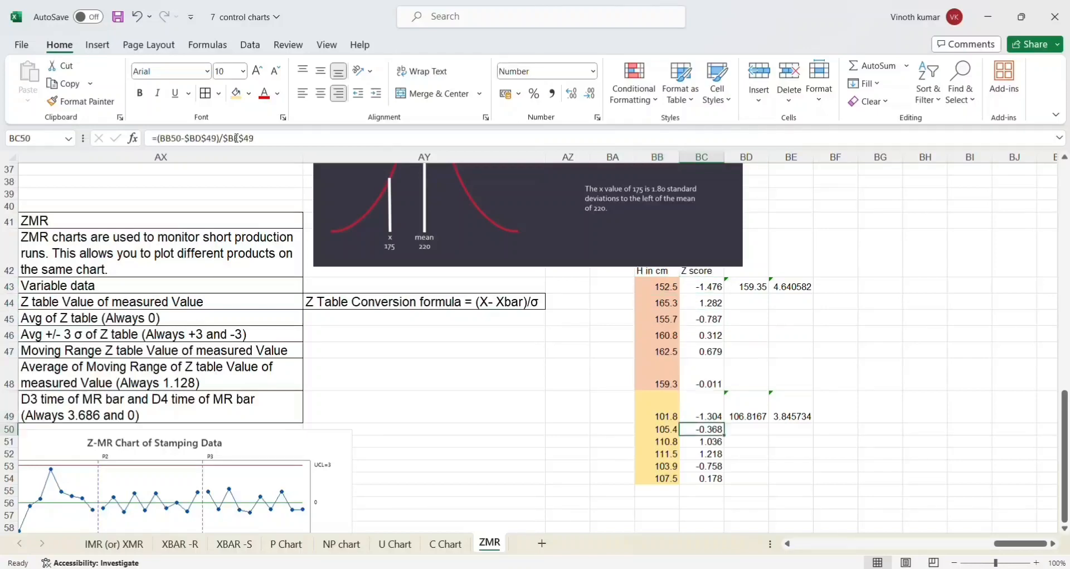
# Step: Review the IMR and ZMR comparison table across columns AV to AX beside the converted height data
pyautogui.press('Down')
pyautogui.press('Down')
pyautogui.press('Down')
pyautogui.press('Down')
pyautogui.press('Down')
pyautogui.press('Down')
pyautogui.press('Down')
pyautogui.press('Down')
pyautogui.press('Left')
pyautogui.press('Left')
pyautogui.press('Left')
pyautogui.press('Left')
pyautogui.press('Left')
pyautogui.press('Left')
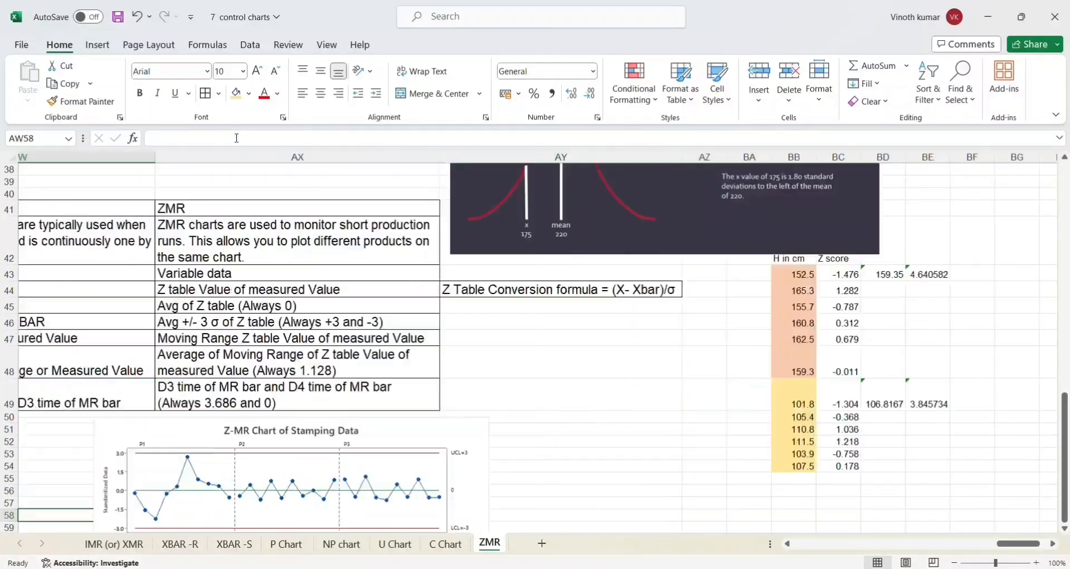
pyautogui.press('Left')
pyautogui.press('Left')
pyautogui.press('Left')
pyautogui.press('Left')
pyautogui.press('Left')
pyautogui.press('Left')
pyautogui.press('Left')
pyautogui.press('Left')
pyautogui.press('Left')
pyautogui.press('Left')
pyautogui.press('Left')
pyautogui.press('Left')
pyautogui.press('Up')
pyautogui.press('Up')
pyautogui.press('Right')
pyautogui.press('Right')
pyautogui.press('Right')
pyautogui.press('Right')
pyautogui.press('Right')
pyautogui.press('Right')
pyautogui.press('Right')
pyautogui.press('Right')
pyautogui.press('Right')
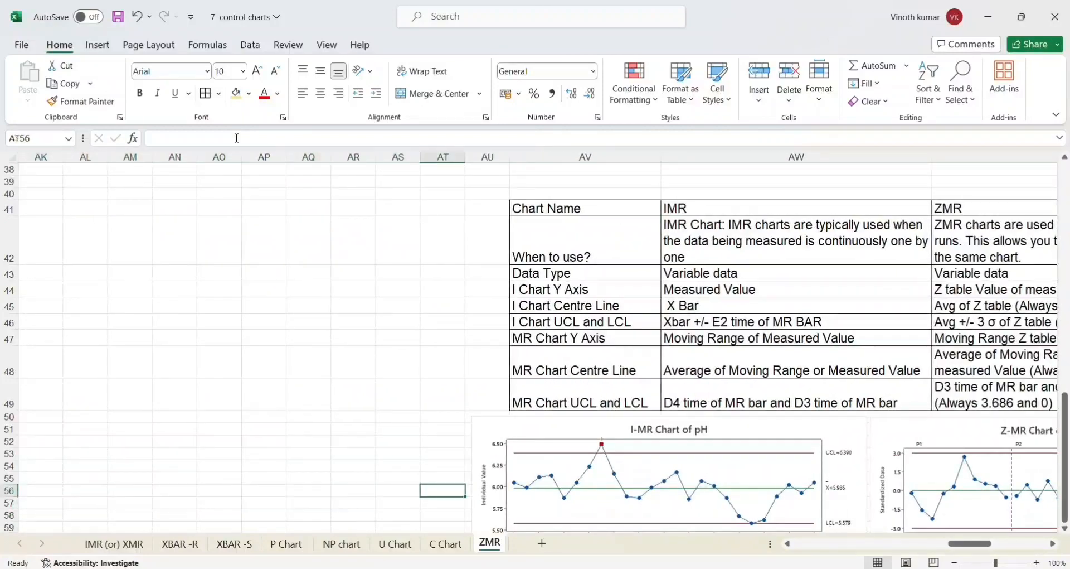
pyautogui.press('Right')
pyautogui.press('Right')
pyautogui.press('Right')
pyautogui.press('Right')
pyautogui.press('Right')
pyautogui.press('Right')
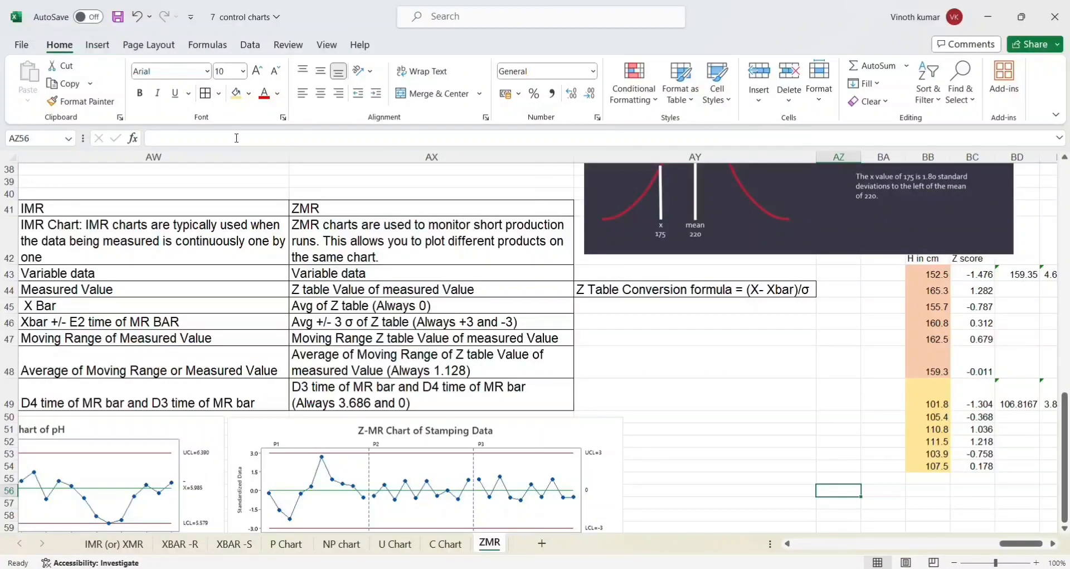
# Step: Examine the Z-MR Chart of Stamping Data, covering its standardized data and moving range plots, against the ZMR table rules
pyautogui.press('Down')
pyautogui.press('Down')
pyautogui.press('Down')
pyautogui.press('Down')
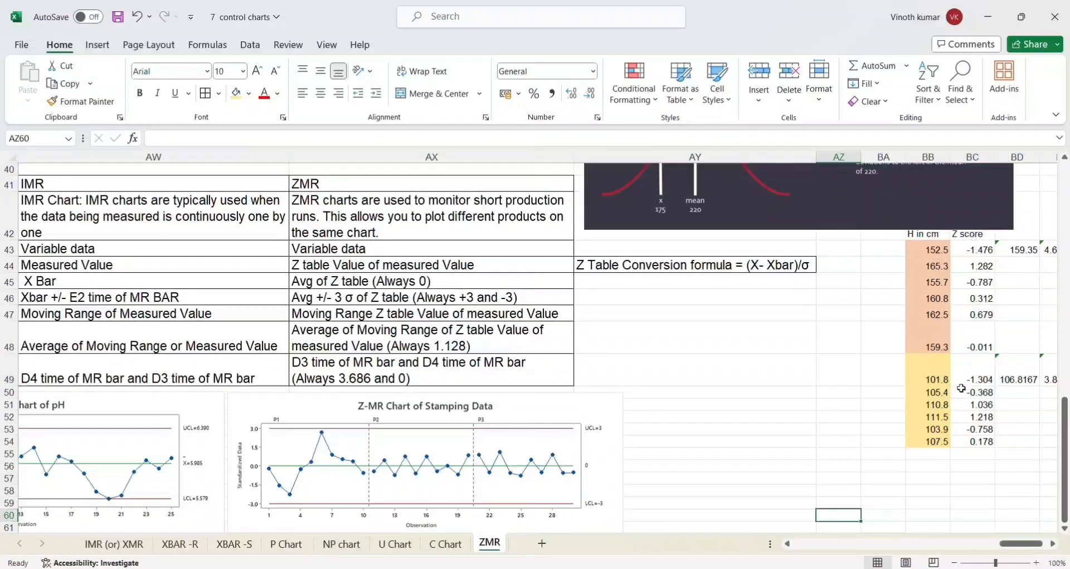
pyautogui.scroll(-2, 681, 389)
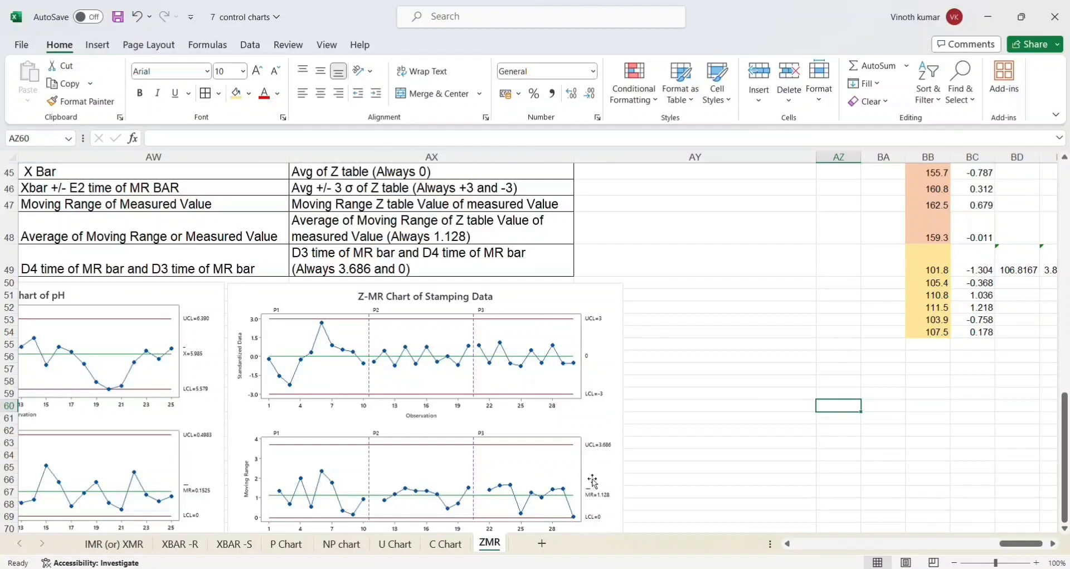
pyautogui.scroll(1, 641, 418)
pyautogui.scroll(1, 643, 418)
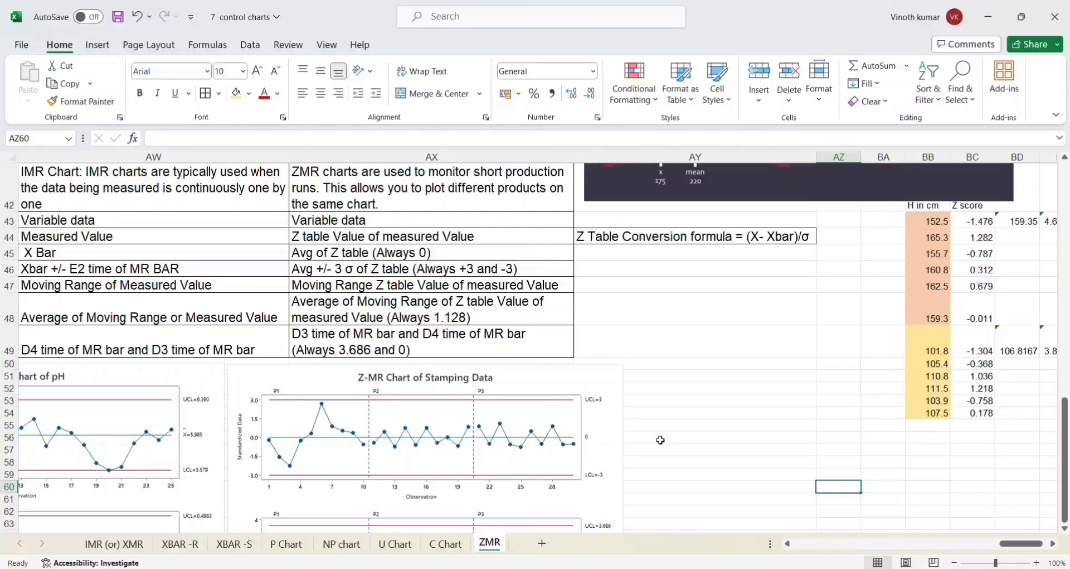
pyautogui.scroll(-2, 660, 440)
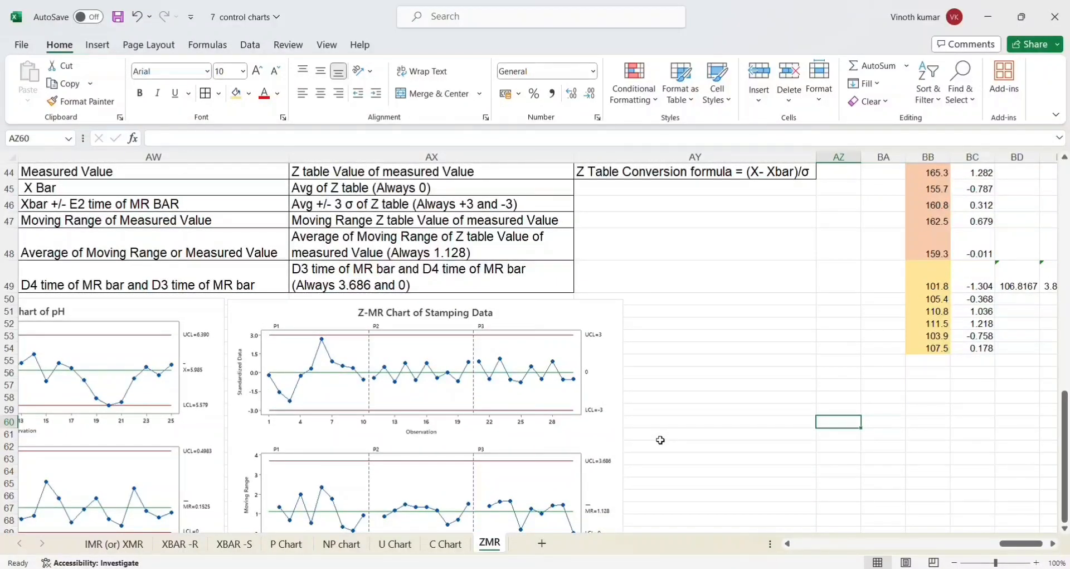
pyautogui.scroll(-2, 660, 440)
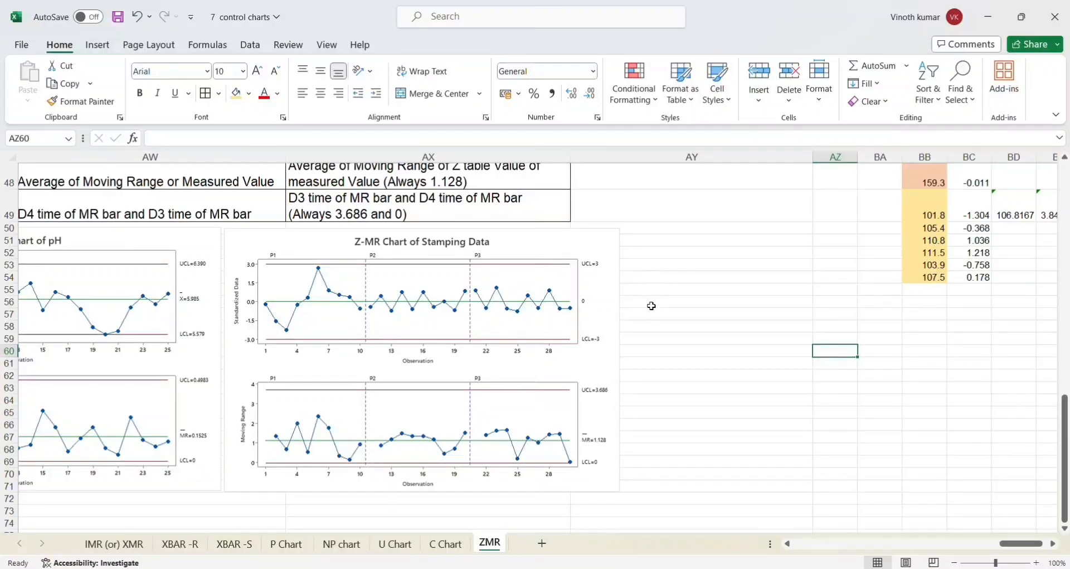
pyautogui.scroll(1, 650, 313)
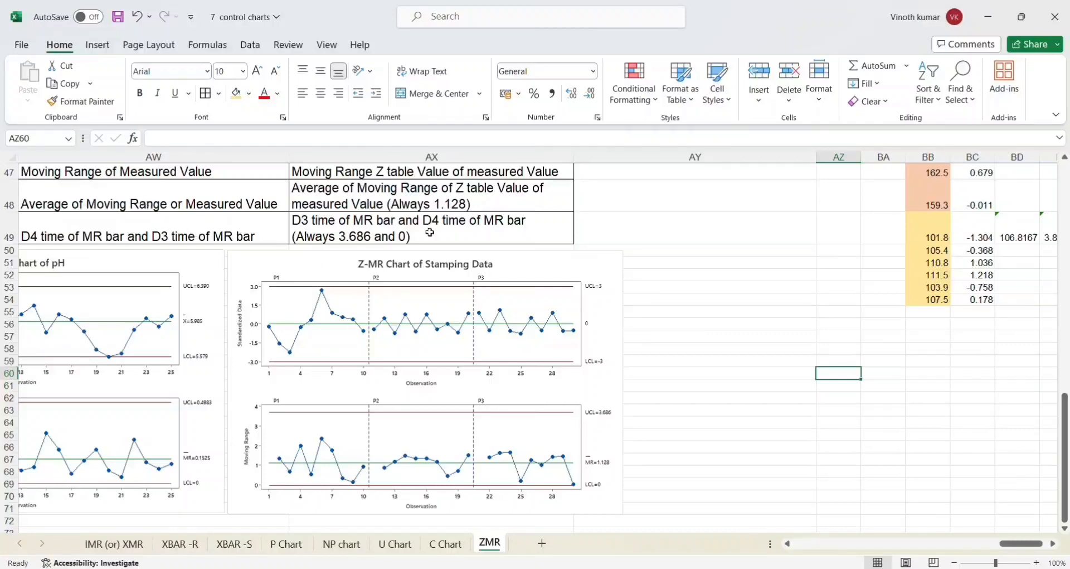
pyautogui.scroll(2, 722, 286)
pyautogui.scroll(3, 722, 286)
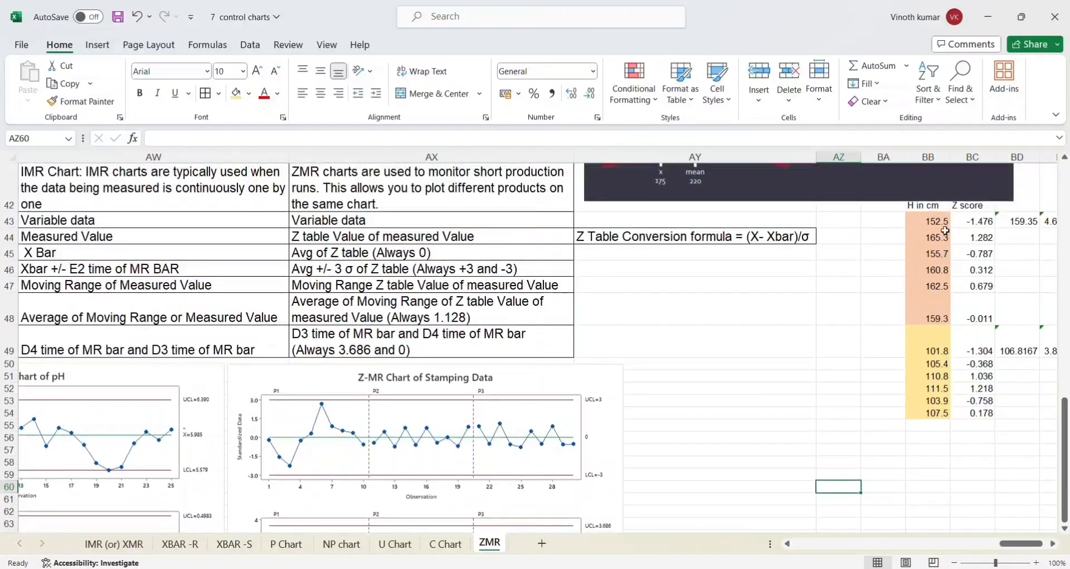
# Step: Compare the first two heights in BB43:BB44 with their Z scores in BC43:BC44
pyautogui.click(938, 225)
pyautogui.press('Left')
pyautogui.press('Down')
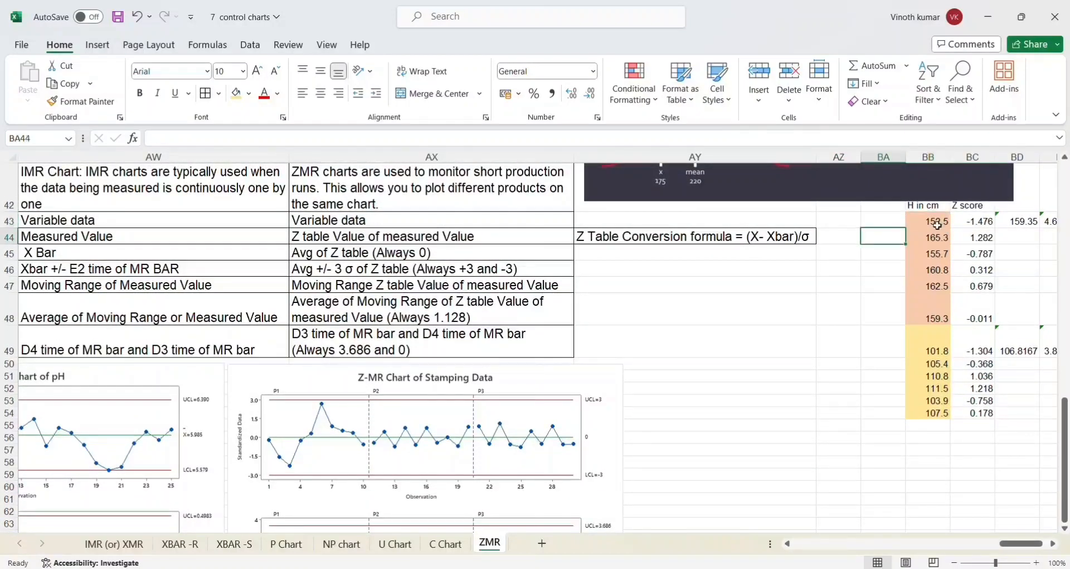
pyautogui.press('Right')
pyautogui.click(938, 225)
pyautogui.hotkey('shift', 'Down')
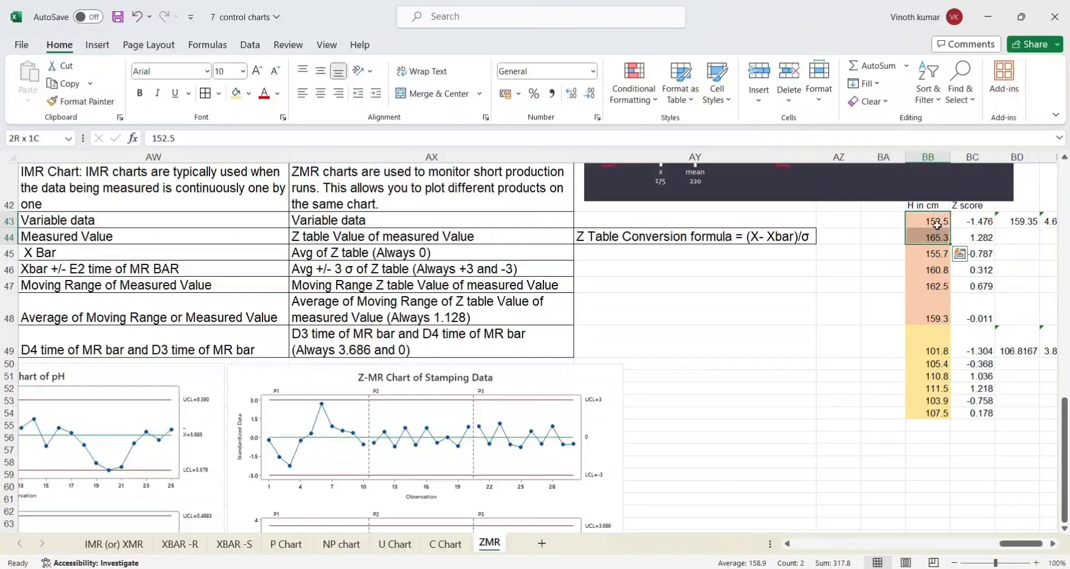
pyautogui.press('Right')
pyautogui.hotkey('shift', 'Down')
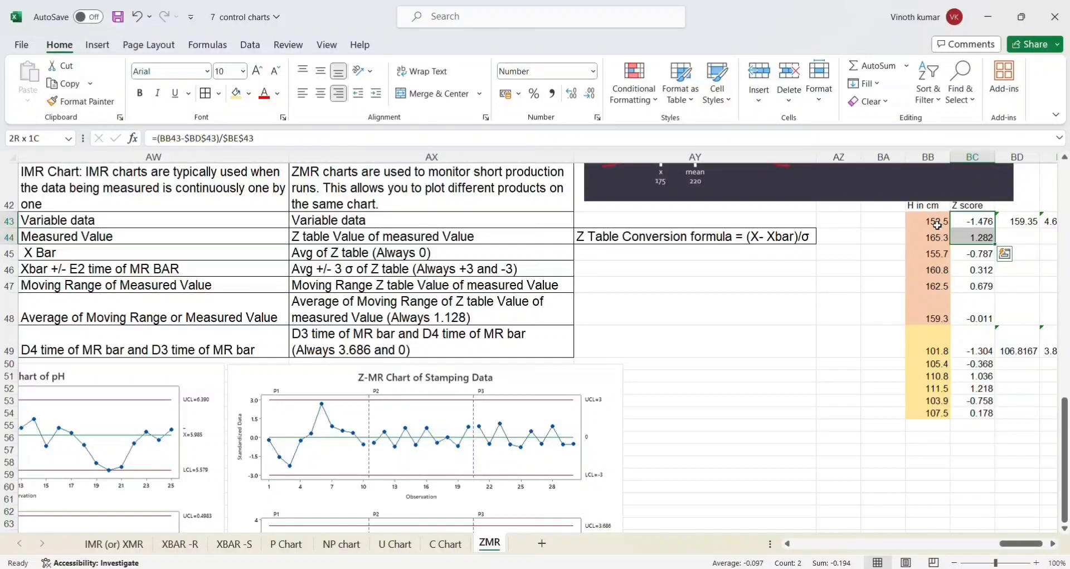
# Step: Review the IMR and ZMR rules in rows 43 to 49 against the limits on the Z-MR Chart of Stamping Data
pyautogui.press('Left')
pyautogui.press('Left')
pyautogui.press('Left')
pyautogui.press('Left')
pyautogui.press('Left')
pyautogui.press('Left')
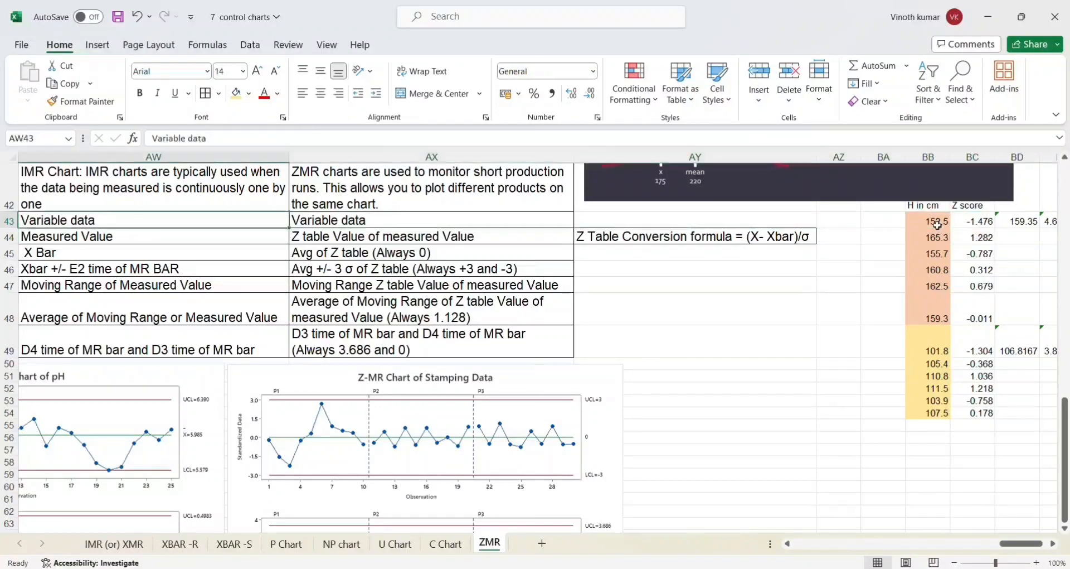
pyautogui.press('Down')
pyautogui.press('Down')
pyautogui.press('Down')
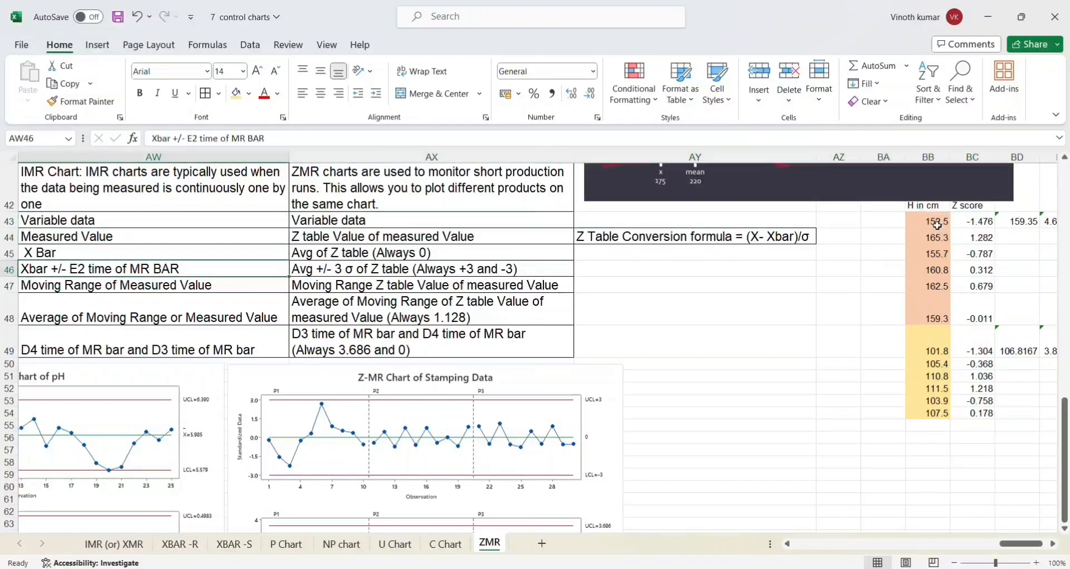
pyautogui.press('Down')
pyautogui.press('Down')
pyautogui.press('Down')
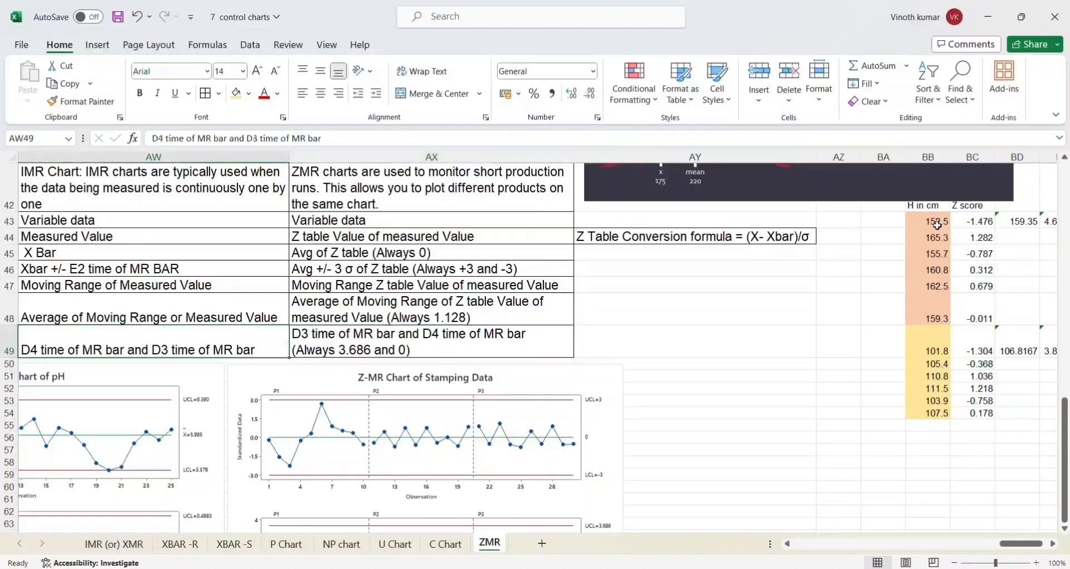
pyautogui.press('Right')
pyautogui.press('Up')
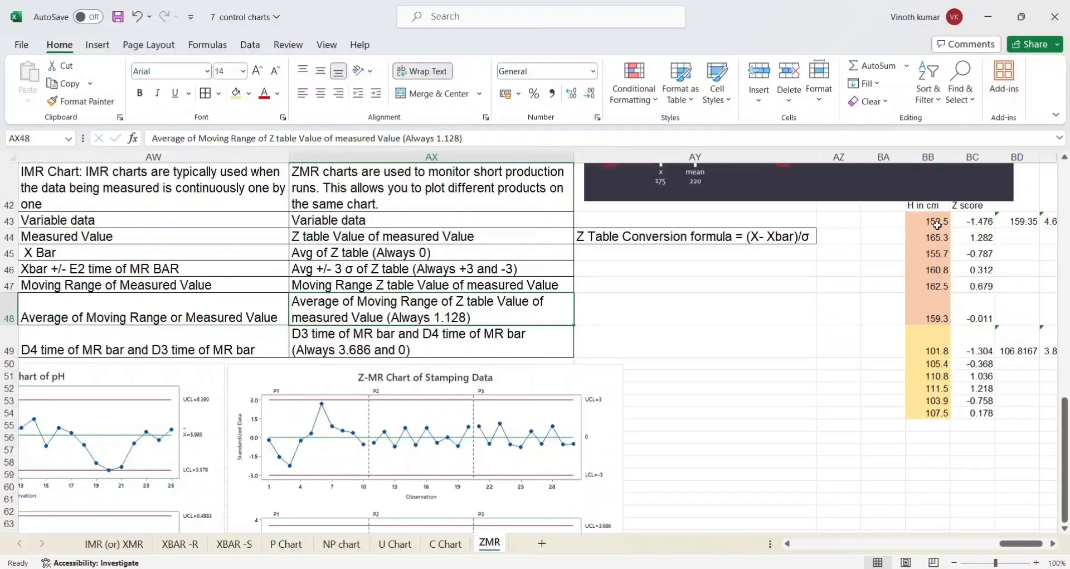
pyautogui.press('Down')
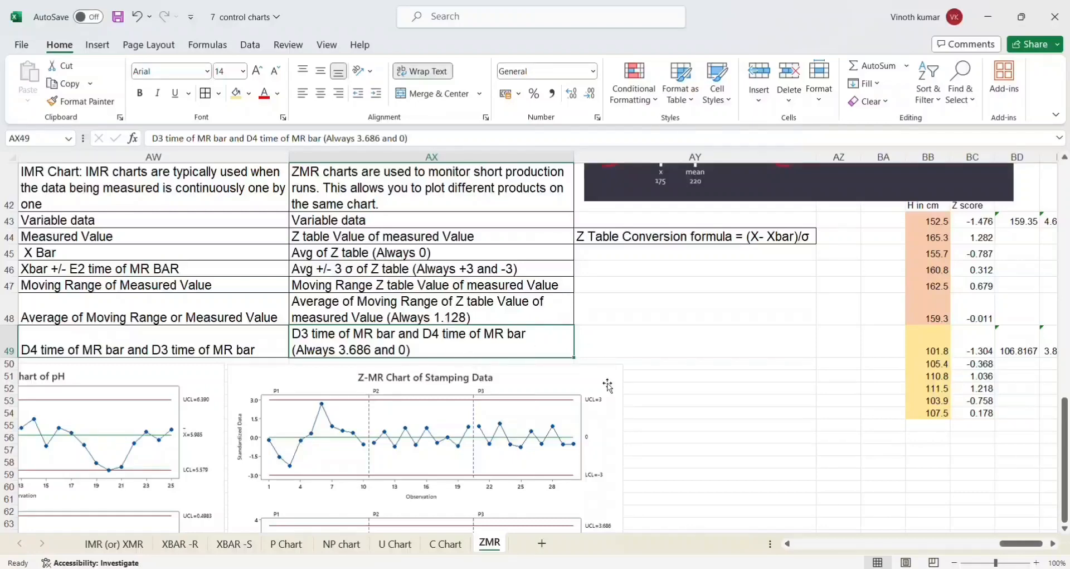
pyautogui.scroll(-1, 607, 385)
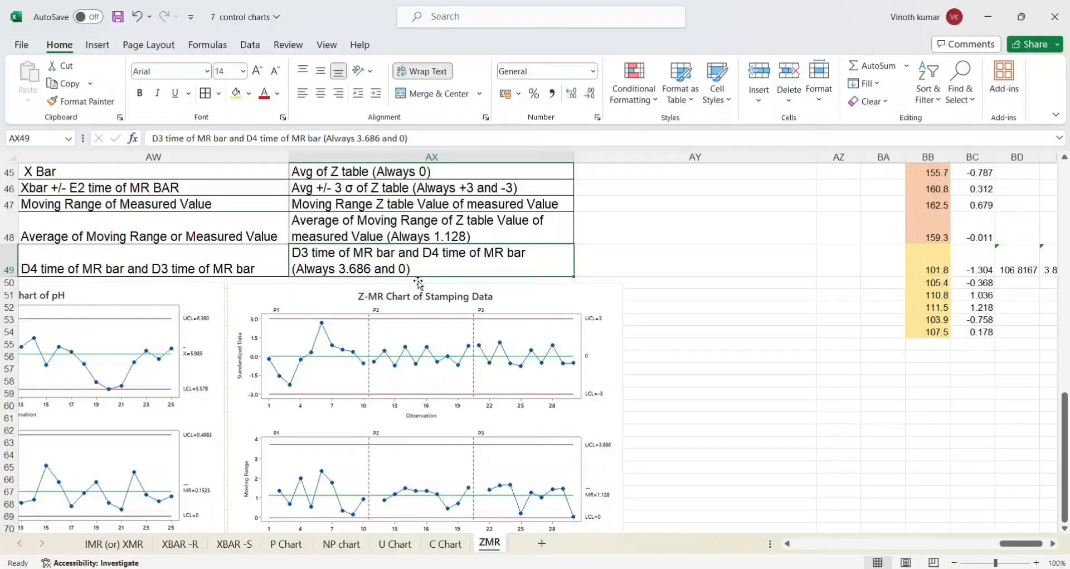
pyautogui.scroll(-1, 447, 309)
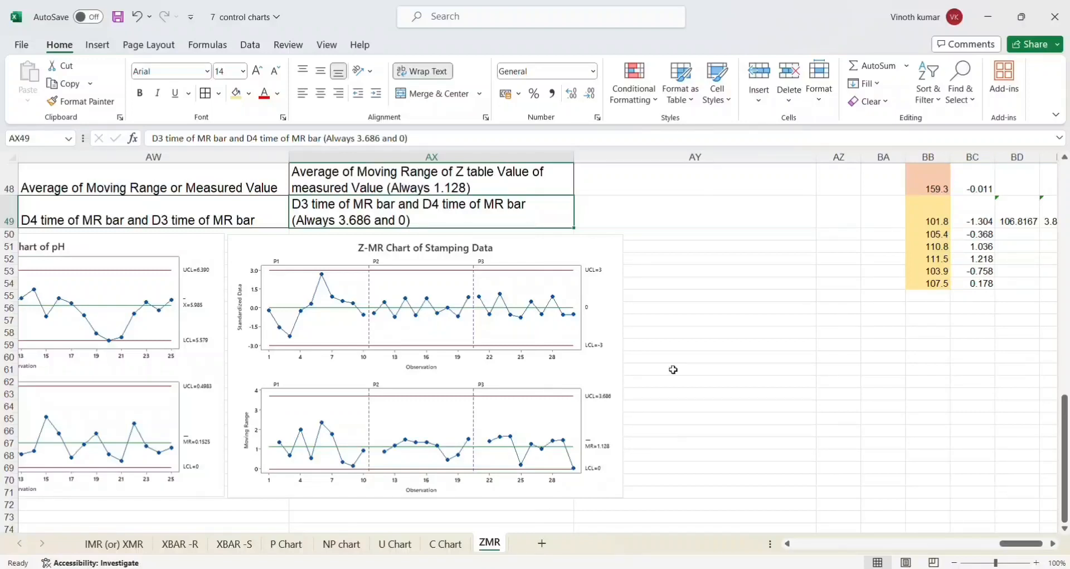
# Step: Clear the calculated range, Z value and control limit entries in C3:K32 beside the stamping data, keeping the headers
pyautogui.click(662, 308)
pyautogui.hotkey('ctrl', 'Left')
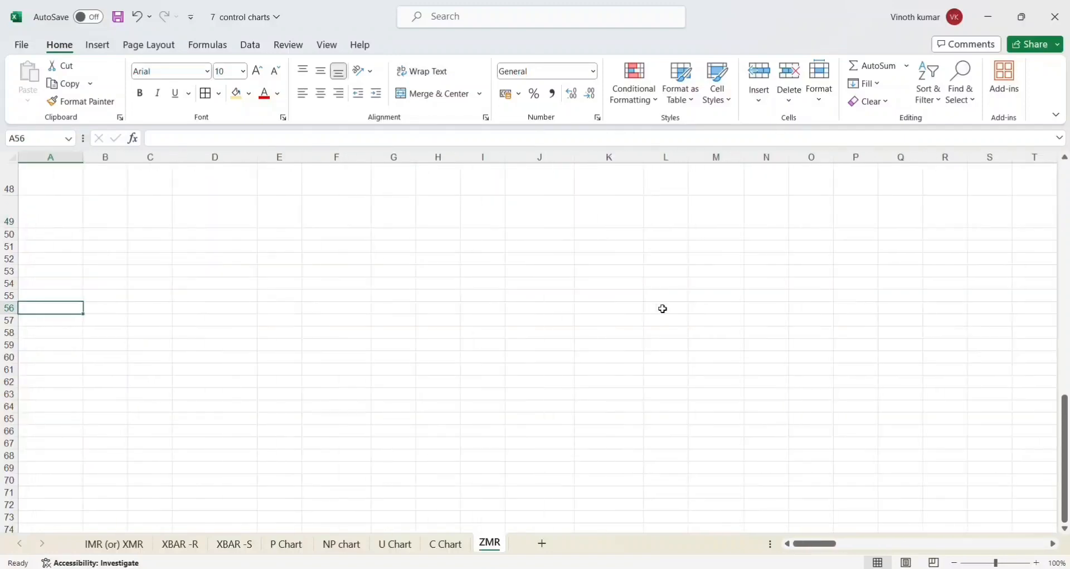
pyautogui.hotkey('ctrl', 'Up')
pyautogui.hotkey('ctrl', 'Up')
pyautogui.hotkey('ctrl', 'Up')
pyautogui.press('Down')
pyautogui.press('Down')
pyautogui.press('Down')
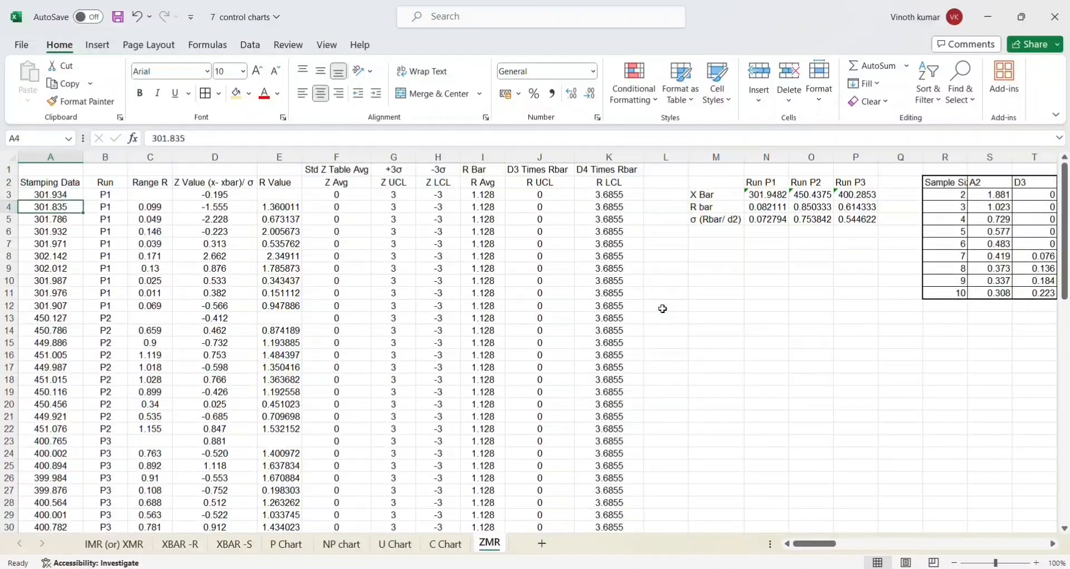
pyautogui.press('Right')
pyautogui.press('Right')
pyautogui.press('Up')
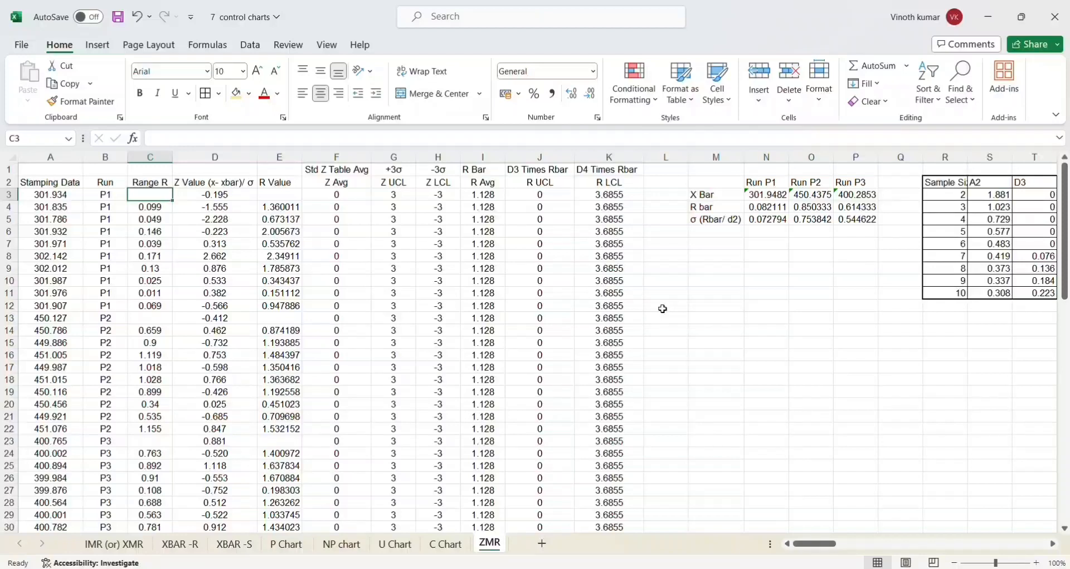
pyautogui.hotkey('shift', 'Right')
pyautogui.hotkey('shift', 'Right')
pyautogui.hotkey('shift', 'Right')
pyautogui.hotkey('shift', 'Right')
pyautogui.hotkey('shift', 'Right')
pyautogui.hotkey('shift', 'Right')
pyautogui.hotkey('shift', 'Right')
pyautogui.hotkey('shift', 'Right')
pyautogui.hotkey('shift', 'Right')
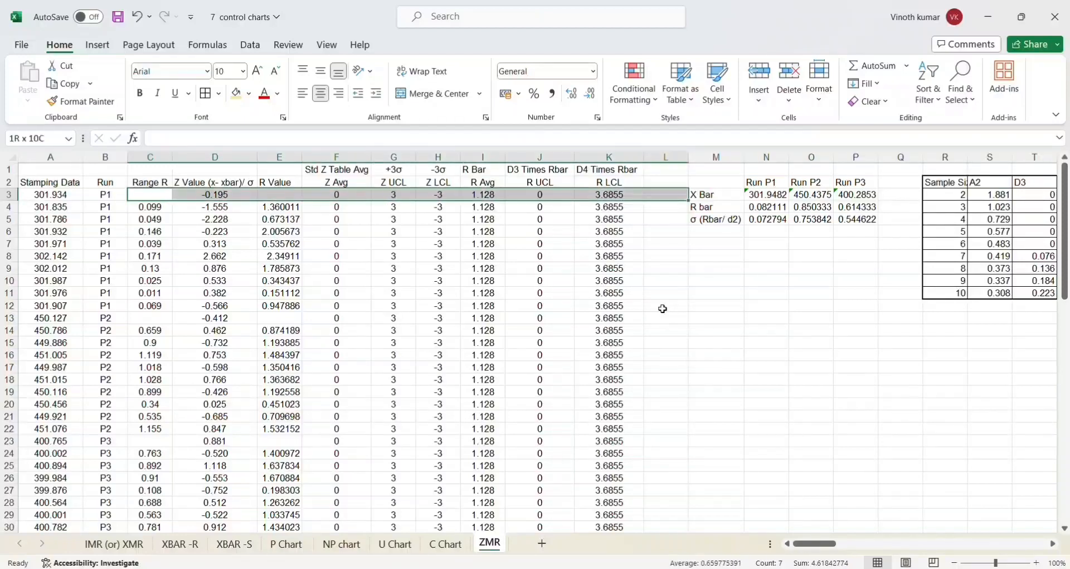
pyautogui.hotkey('shift', 'Left')
pyautogui.hotkey('shift', 'Down')
pyautogui.hotkey('shift', 'Down')
pyautogui.hotkey('shift', 'Down')
pyautogui.hotkey('shift', 'Down')
pyautogui.hotkey('shift', 'Down')
pyautogui.hotkey('shift', 'Down')
pyautogui.hotkey('shift', 'Down')
pyautogui.hotkey('shift', 'Down')
pyautogui.hotkey('shift', 'Down')
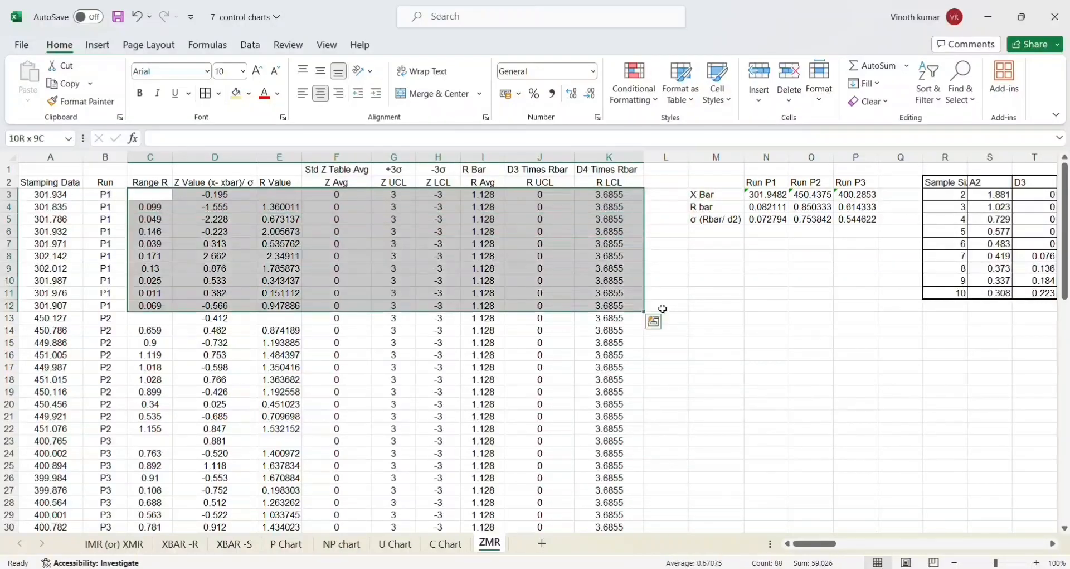
pyautogui.hotkey('shift', 'Down')
pyautogui.hotkey('shift', 'Down')
pyautogui.hotkey('shift', 'Down')
pyautogui.hotkey('shift', 'Down')
pyautogui.hotkey('shift', 'Down')
pyautogui.hotkey('shift', 'Down')
pyautogui.hotkey('shift', 'Down')
pyautogui.hotkey('shift', 'Down')
pyautogui.hotkey('shift', 'Down')
pyautogui.hotkey('shift', 'Down')
pyautogui.hotkey('shift', 'Down')
pyautogui.hotkey('shift', 'Down')
pyautogui.hotkey('shift', 'Down')
pyautogui.hotkey('shift', 'Down')
pyautogui.hotkey('shift', 'Down')
pyautogui.hotkey('shift', 'Down')
pyautogui.hotkey('shift', 'Down')
pyautogui.hotkey('shift', 'Down')
pyautogui.hotkey('shift', 'Down')
pyautogui.hotkey('shift', 'Down')
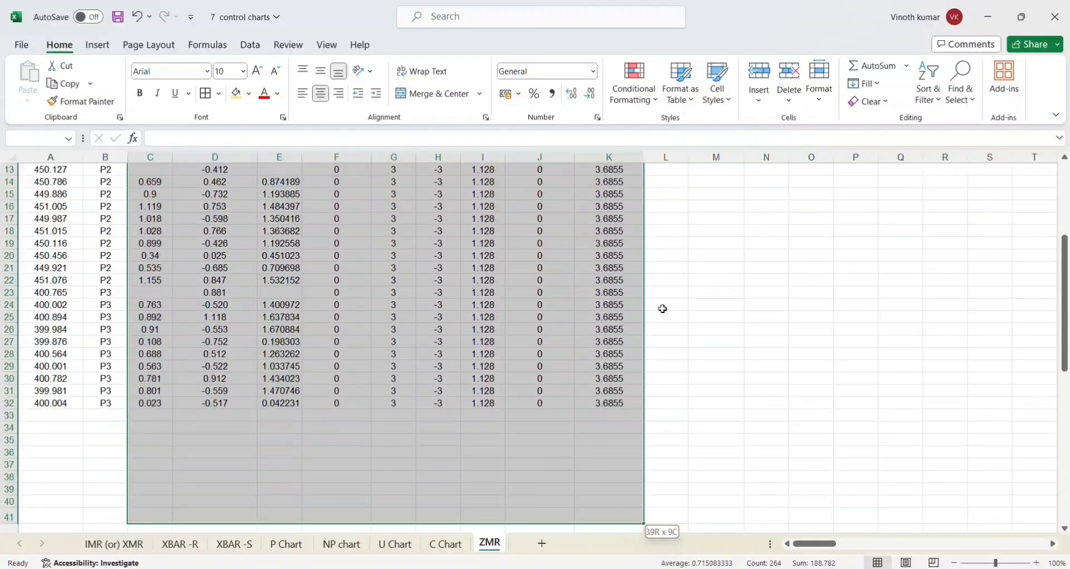
pyautogui.hotkey('shift', 'Up')
pyautogui.hotkey('shift', 'Up')
pyautogui.hotkey('shift', 'Up')
pyautogui.hotkey('shift', 'Up')
pyautogui.hotkey('shift', 'Up')
pyautogui.hotkey('shift', 'Up')
pyautogui.hotkey('shift', 'Up')
pyautogui.hotkey('shift', 'Up')
pyautogui.hotkey('shift', 'Up')
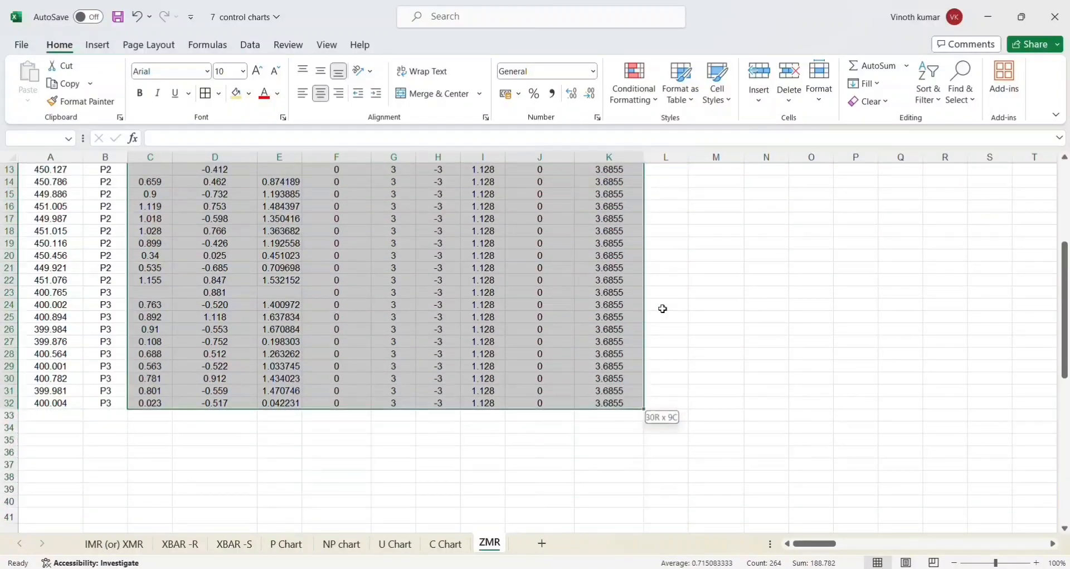
pyautogui.press('Delete')
pyautogui.press('Up')
pyautogui.press('Down')
pyautogui.press('Down')
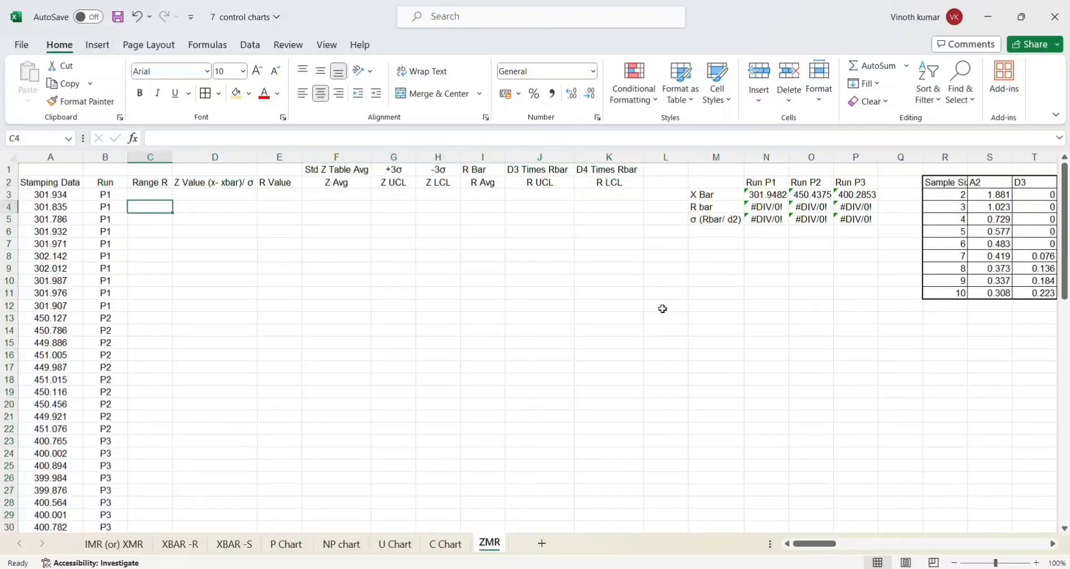
# Step: Clear the X Bar, R bar and σ formulas for Run P1, P2 and P3 in N3:P5
pyautogui.press('Right')
pyautogui.press('Right')
pyautogui.press('Right')
pyautogui.press('Right')
pyautogui.press('Right')
pyautogui.press('Right')
pyautogui.press('Right')
pyautogui.press('Right')
pyautogui.press('Right')
pyautogui.press('Right')
pyautogui.press('Right')
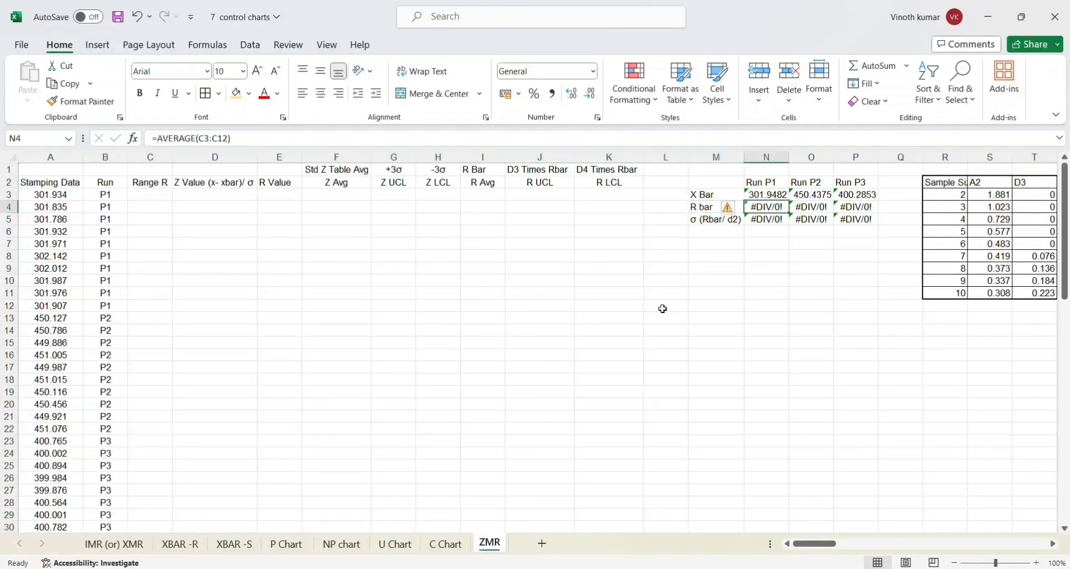
pyautogui.press('Up')
pyautogui.hotkey('shift', 'Right')
pyautogui.hotkey('shift', 'Right')
pyautogui.hotkey('shift', 'Down')
pyautogui.hotkey('shift', 'Down')
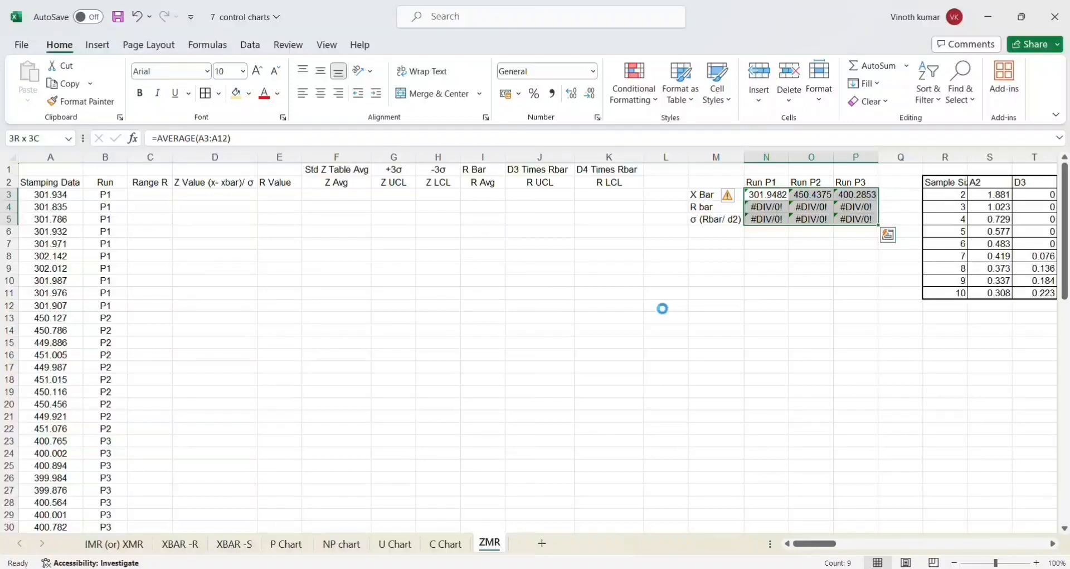
pyautogui.press('Delete')
# Step: Examine how the stamping data is grouped into runs P1, P2 and P3 down column B
pyautogui.press('Left')
pyautogui.press('Left')
pyautogui.press('Left')
pyautogui.press('Left')
pyautogui.press('Left')
pyautogui.press('Left')
pyautogui.press('Left')
pyautogui.press('Left')
pyautogui.press('Left')
pyautogui.press('Left')
pyautogui.press('Left')
pyautogui.press('Left')
pyautogui.press('Left')
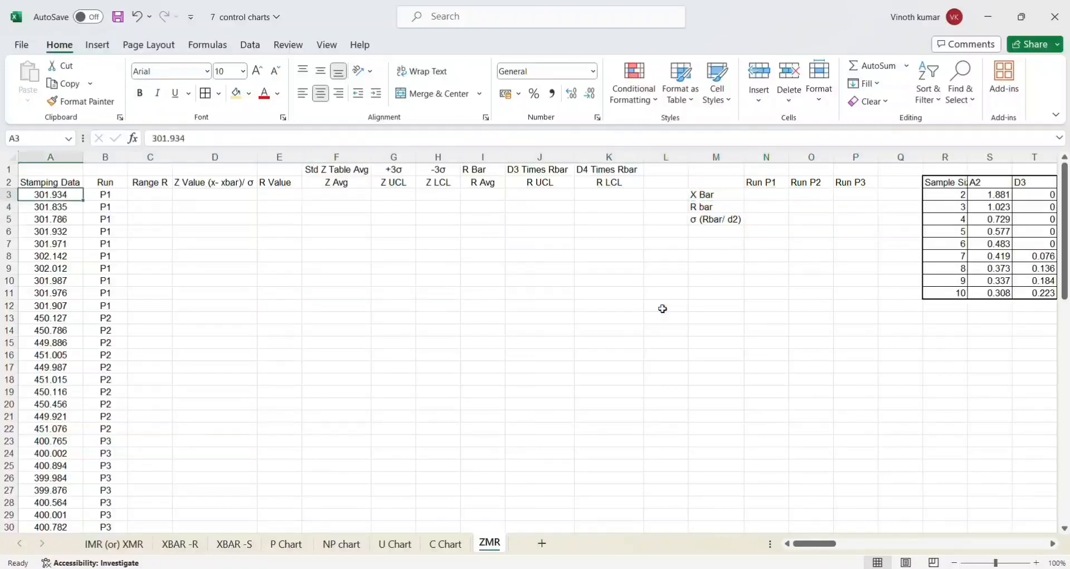
pyautogui.press('Up')
pyautogui.press('Right')
pyautogui.press('Down')
pyautogui.press('Down')
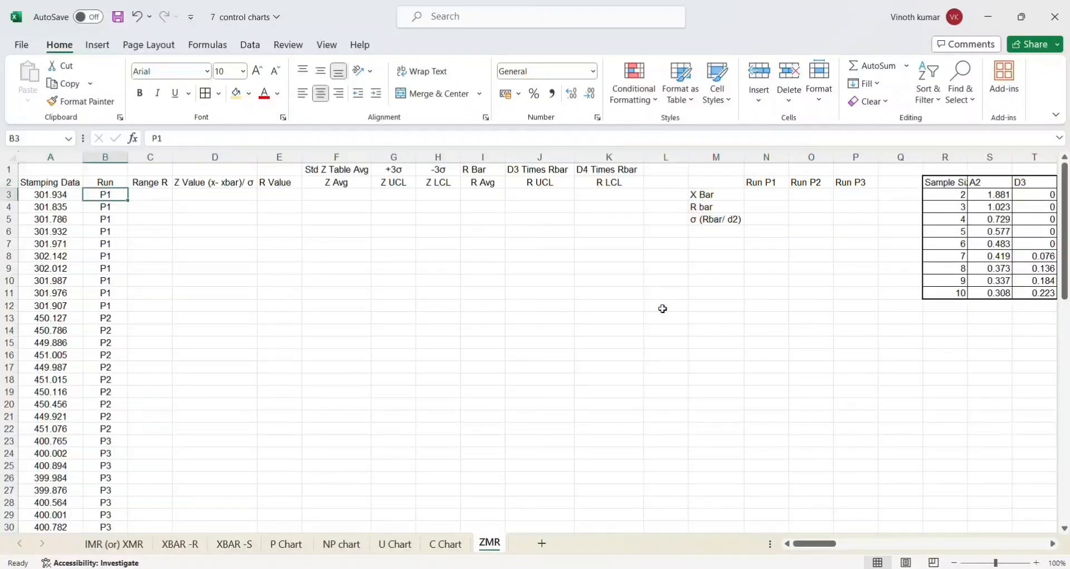
pyautogui.press('Down')
pyautogui.press('Down')
pyautogui.press('Down')
pyautogui.press('Down')
pyautogui.press('Down')
pyautogui.press('Down')
pyautogui.press('Down')
pyautogui.press('Down')
pyautogui.press('Down')
pyautogui.press('Down')
pyautogui.press('Down')
pyautogui.press('Down')
pyautogui.press('Down')
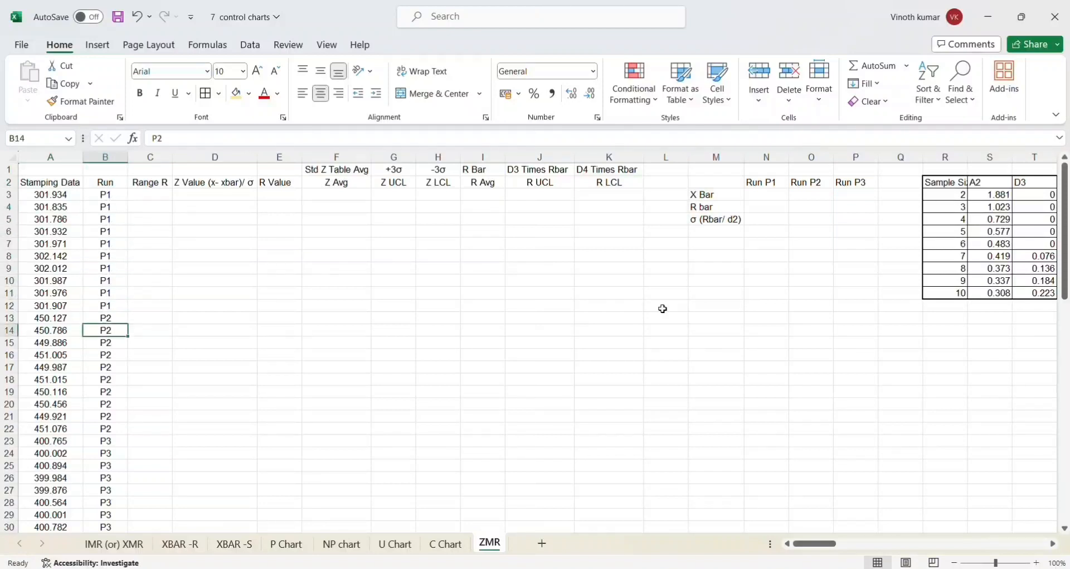
pyautogui.press('Down')
pyautogui.press('Down')
pyautogui.press('Down')
pyautogui.press('Down')
pyautogui.press('Down')
pyautogui.press('Down')
pyautogui.press('Down')
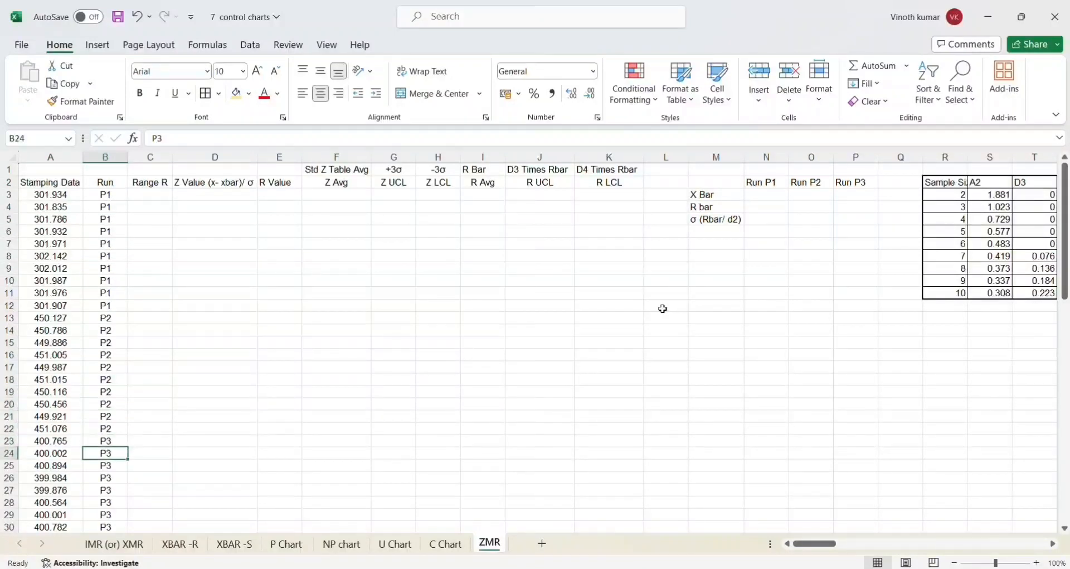
pyautogui.press('Up')
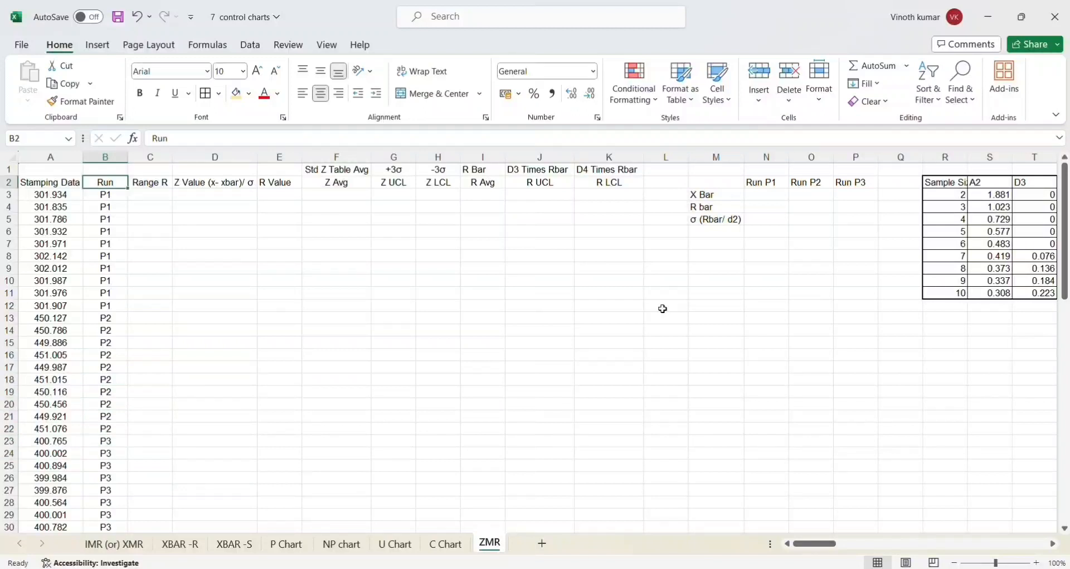
# Step: Copy the Stamping Data and Run columns with their headers, A2:B32
pyautogui.press('Left')
pyautogui.hotkey('ctrl', 'shift', 'Down')
pyautogui.hotkey('ctrl', 'c')
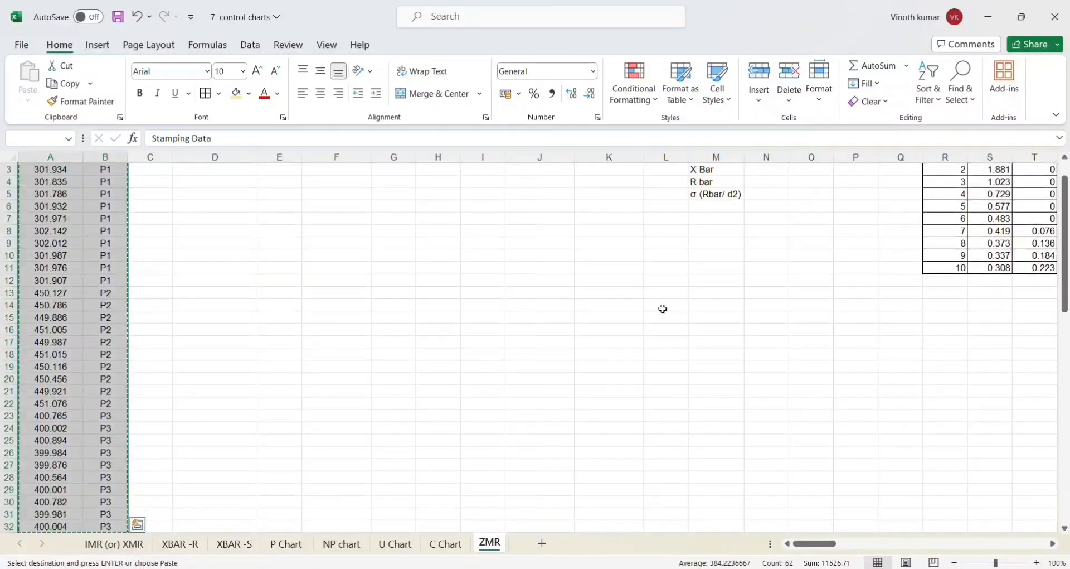
pyautogui.hotkey('shift', 'BackSpace')
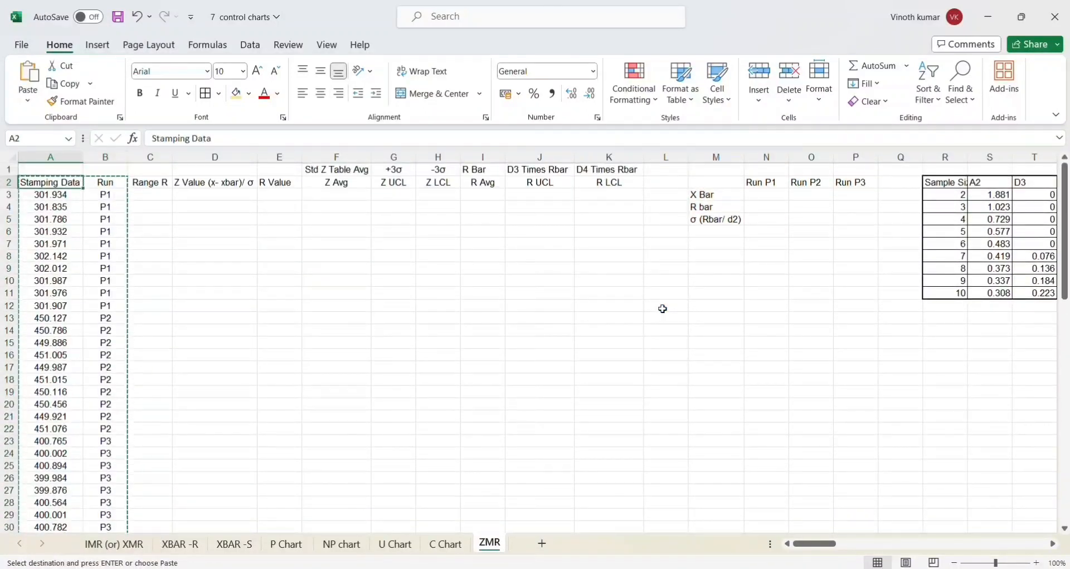
# Step: Look through the run P1 stamping readings in column A
pyautogui.press('Down')
pyautogui.press('Down')
pyautogui.press('Down')
pyautogui.press('Down')
pyautogui.press('Down')
pyautogui.press('Down')
pyautogui.press('Down')
pyautogui.press('Down')
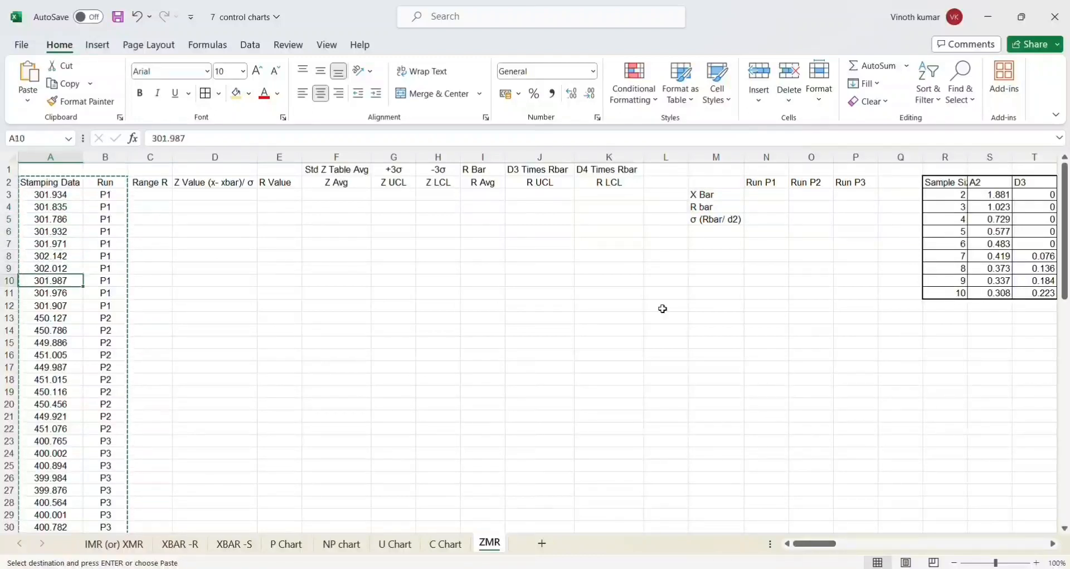
# Step: Look through the last run P1 and the run P2 stamping readings in column A
pyautogui.press('Down')
pyautogui.press('Down')
pyautogui.press('Down')
pyautogui.press('Down')
pyautogui.press('Down')
pyautogui.press('Down')
pyautogui.press('Down')
pyautogui.press('Down')
pyautogui.press('Down')
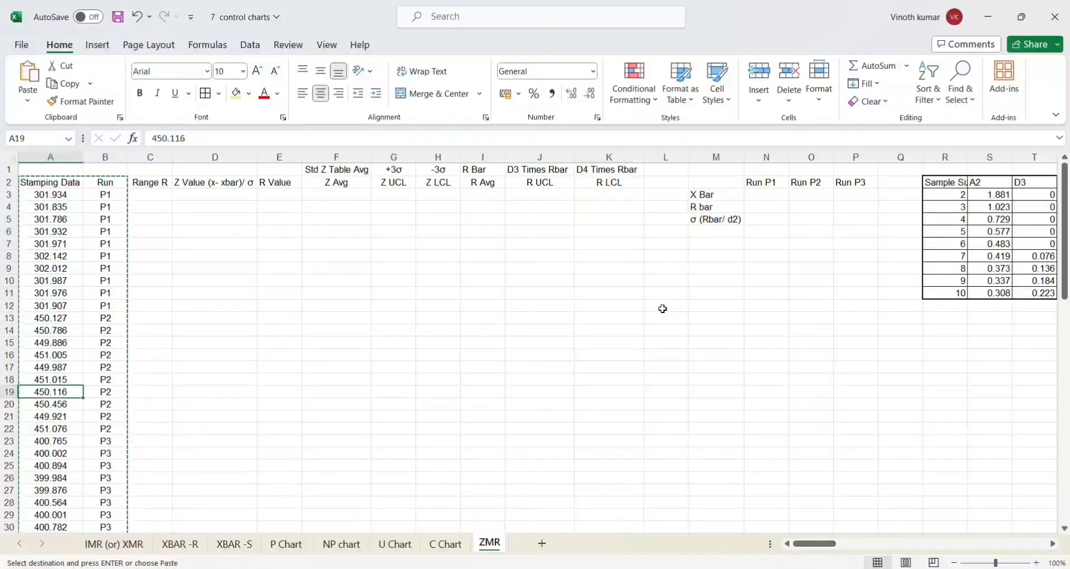
pyautogui.press('Down')
pyautogui.press('Down')
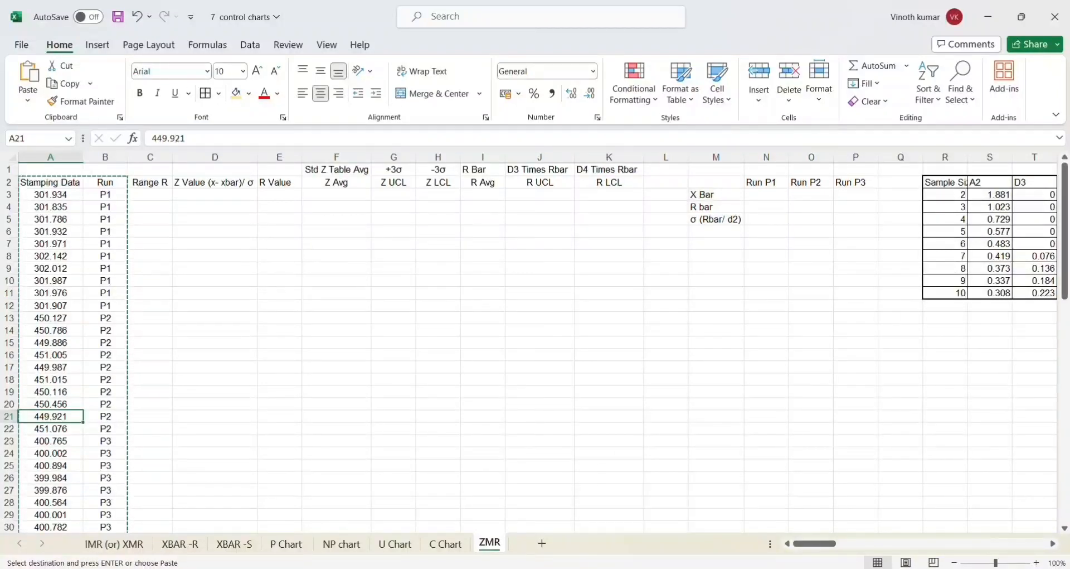
# Step: Switch to Minitab and paste the copied Stamping Data and Run columns with their headers into C1 and C2 of Worksheet 1
pyautogui.click(694, 564)
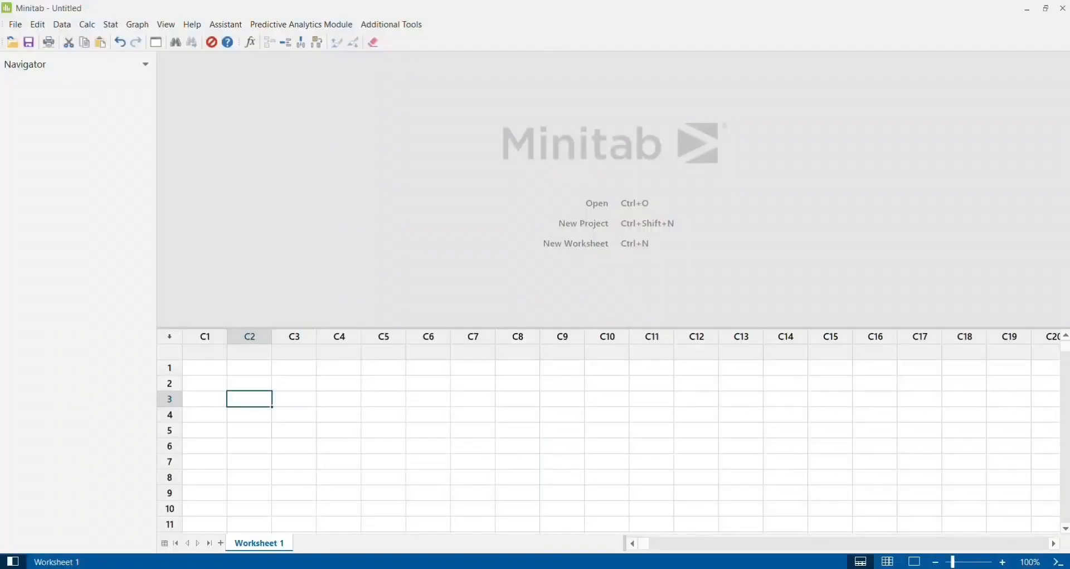
pyautogui.click(214, 352)
pyautogui.hotkey('ctrl', 'v')
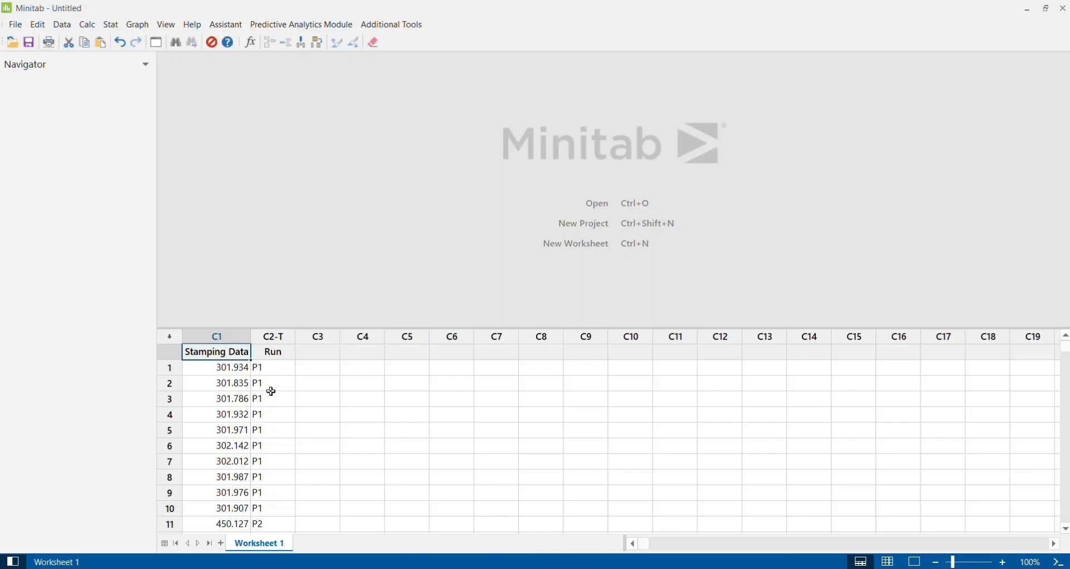
# Step: Set up a Z-MR control chart for individuals with Stamping Data as the variable and Run as the part indicator
pyautogui.click(111, 25)
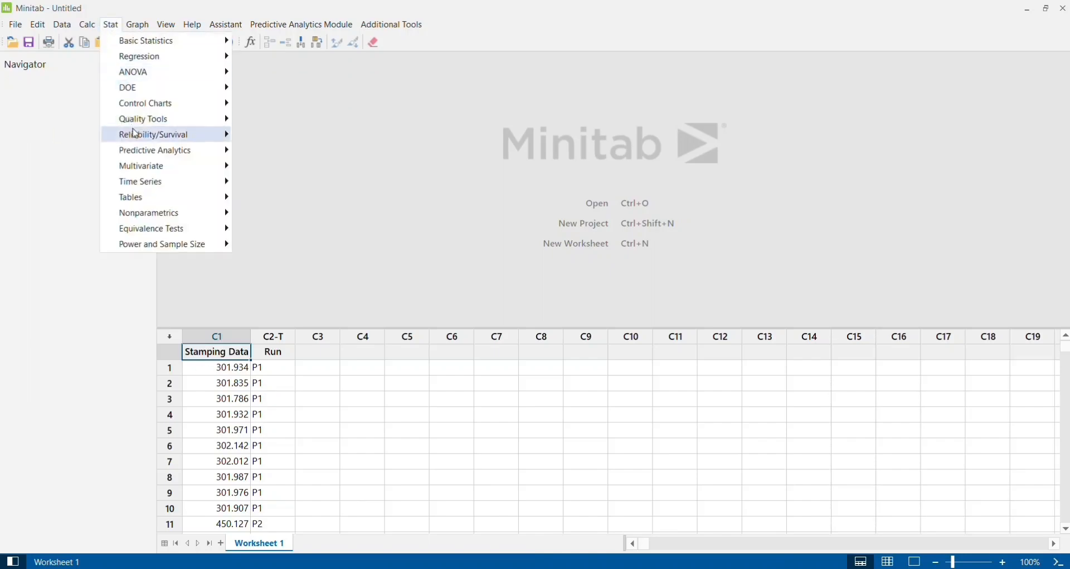
pyautogui.moveTo(146, 101)
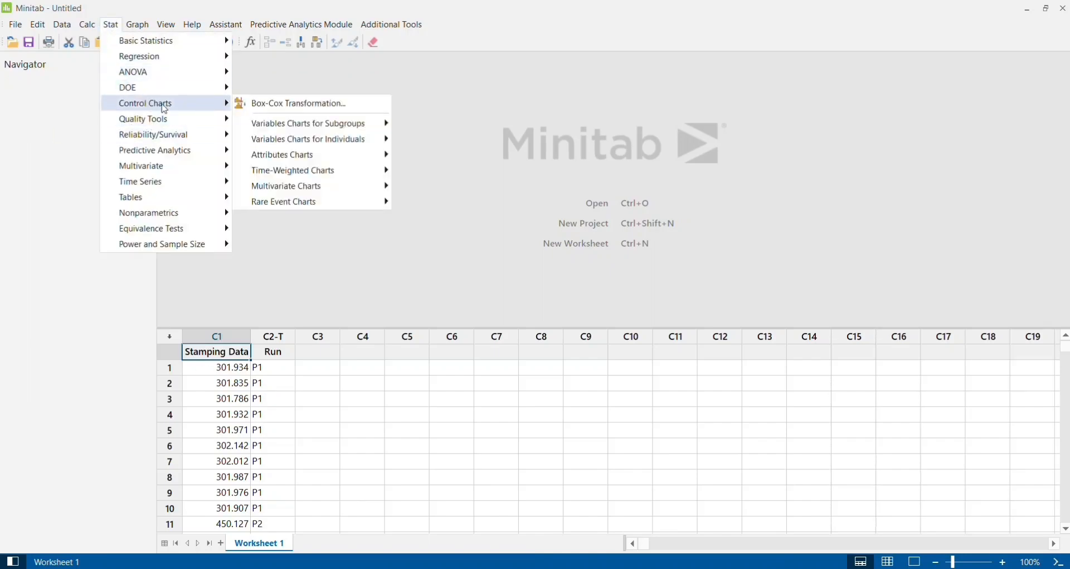
pyautogui.moveTo(277, 146)
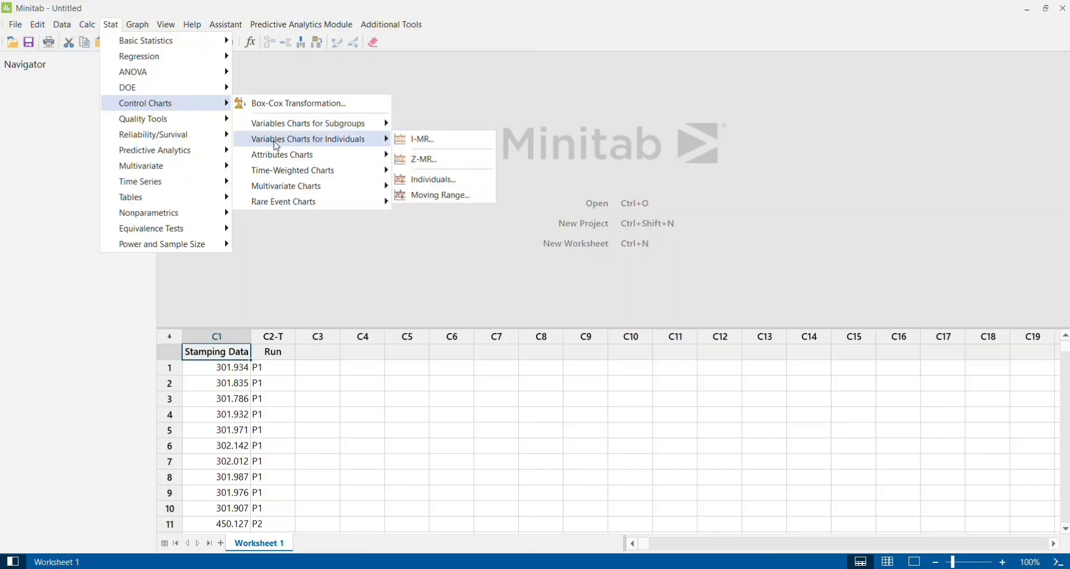
pyautogui.click(437, 168)
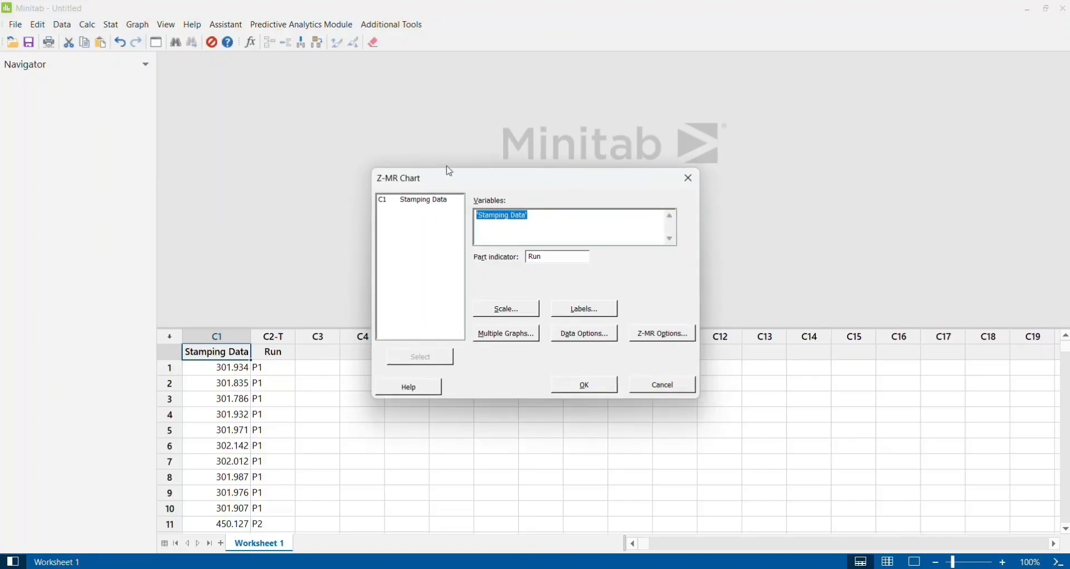
pyautogui.click(427, 204)
pyautogui.click(555, 257)
pyautogui.press('BackSpace')
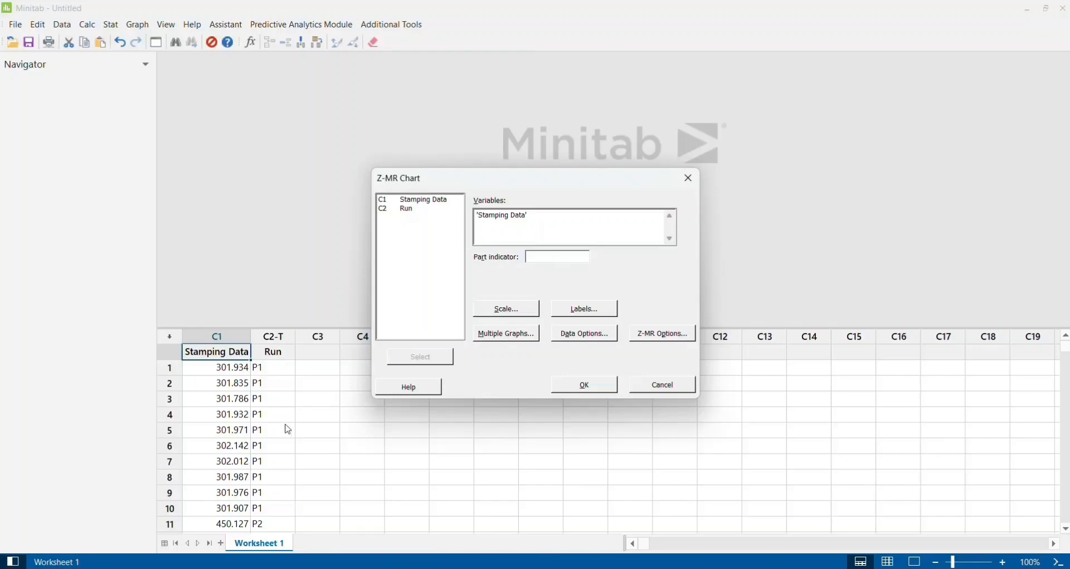
pyautogui.doubleClick(408, 210)
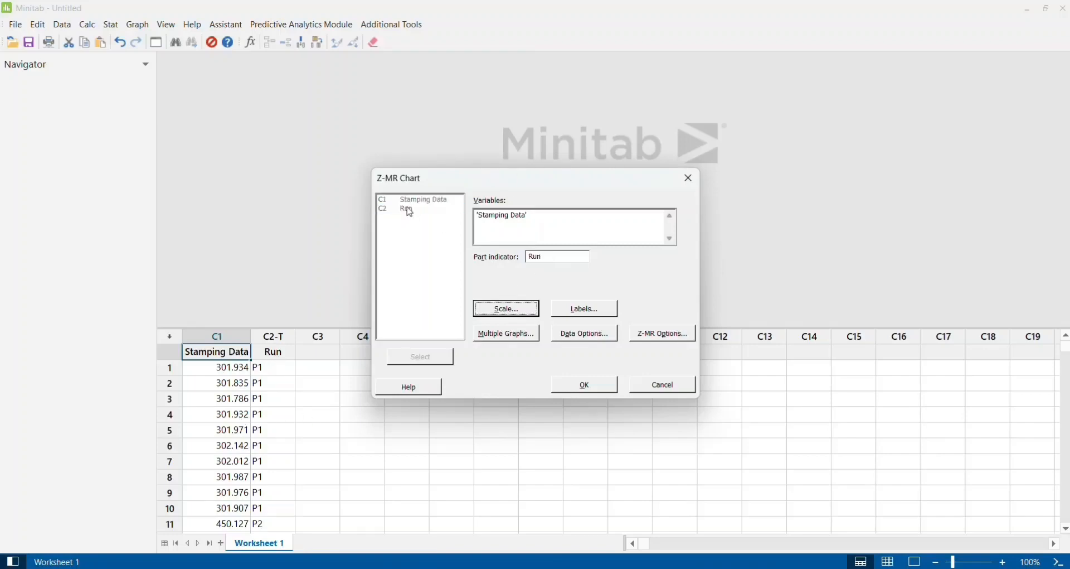
# Step: Generate the Z-MR chart, storing means, standard deviations, plotted points, center line values, control limit values and test results
pyautogui.click(670, 337)
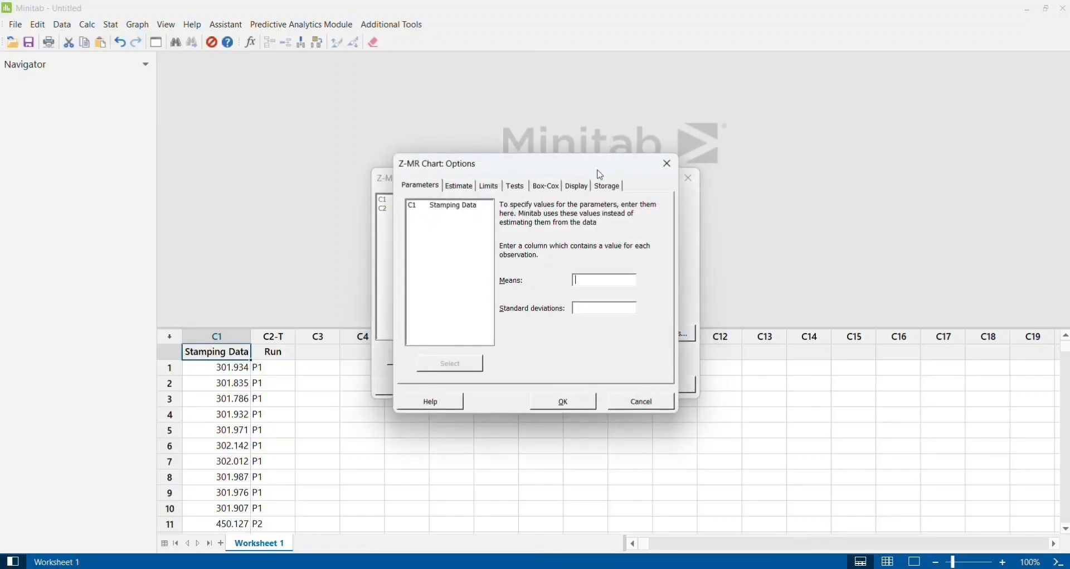
pyautogui.click(602, 187)
pyautogui.click(438, 301)
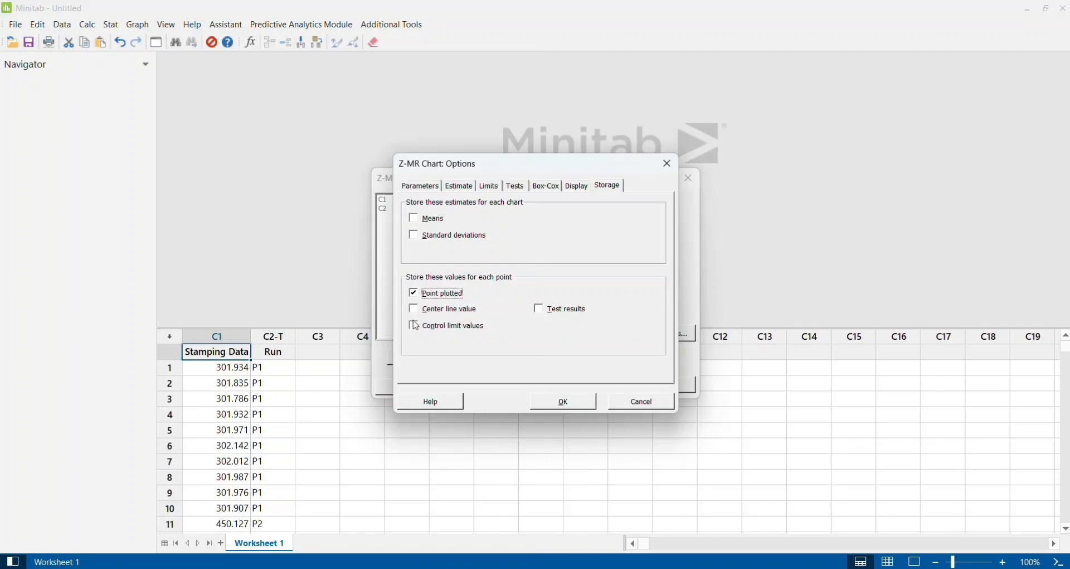
pyautogui.click(418, 315)
pyautogui.click(412, 329)
pyautogui.click(412, 330)
pyautogui.click(426, 226)
pyautogui.click(418, 240)
pyautogui.click(540, 314)
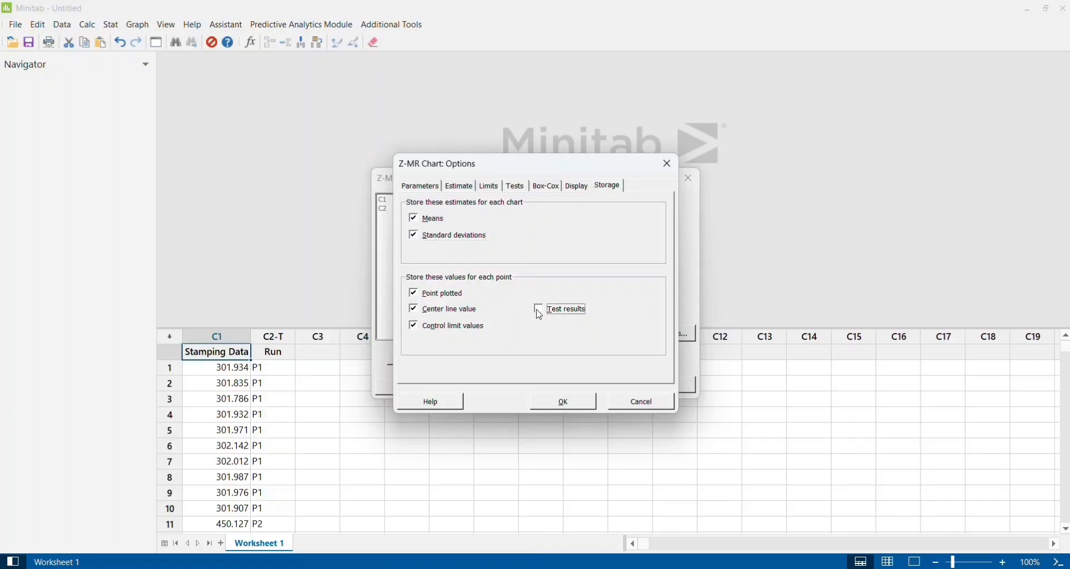
pyautogui.click(593, 402)
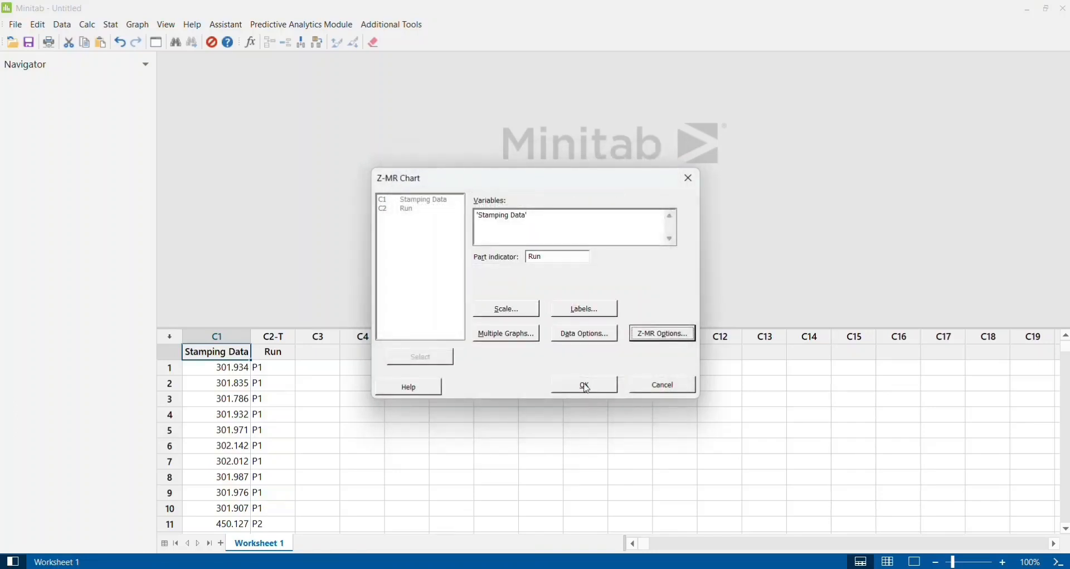
pyautogui.click(585, 386)
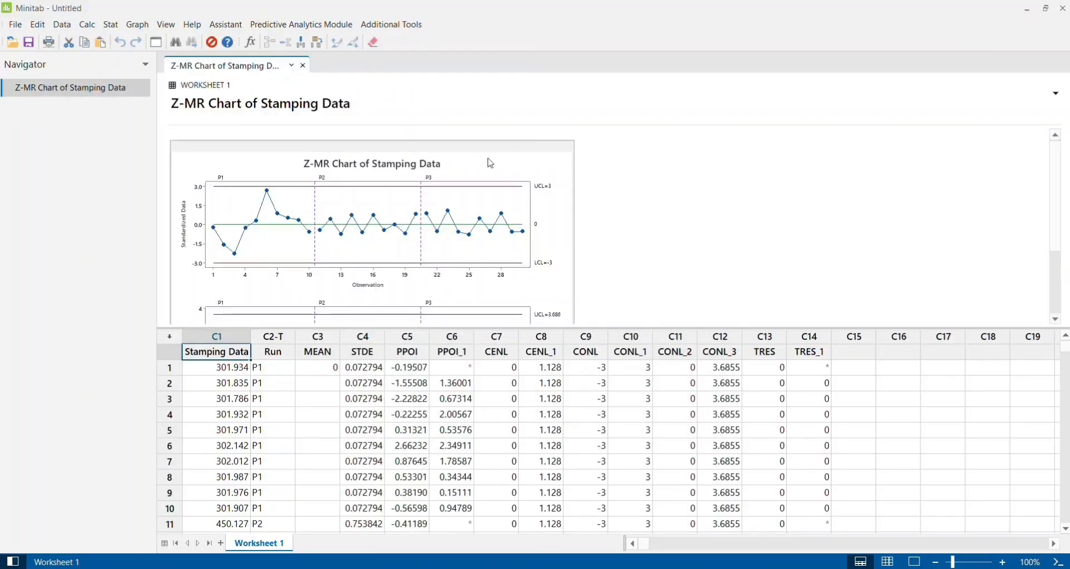
# Step: Copy the Z-MR chart graph and paste it into Excel's ZMR sheet at R13, below the control chart constants table
pyautogui.scroll(-2, 585, 364)
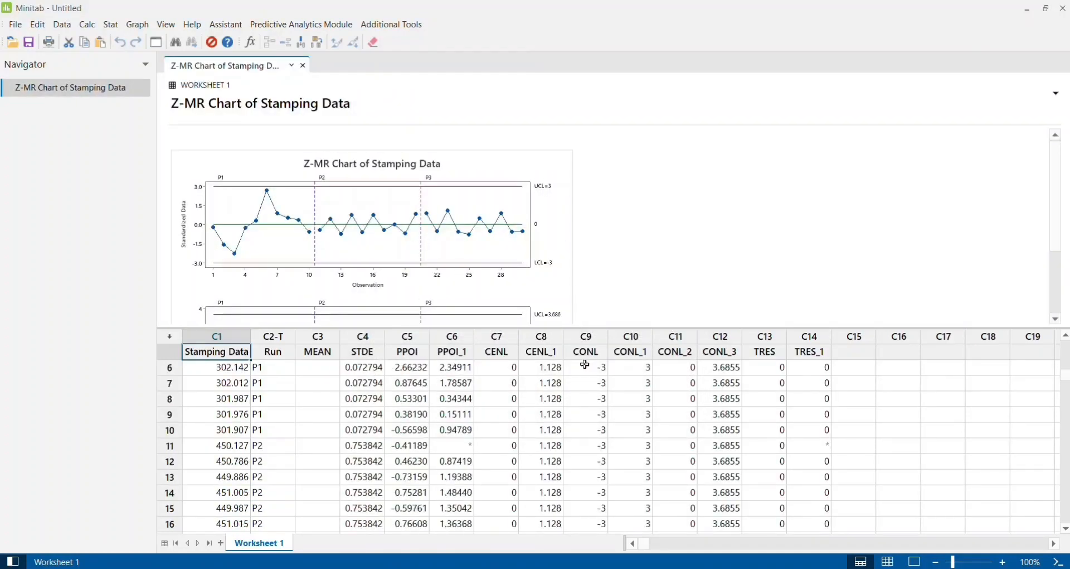
pyautogui.scroll(-6, 561, 423)
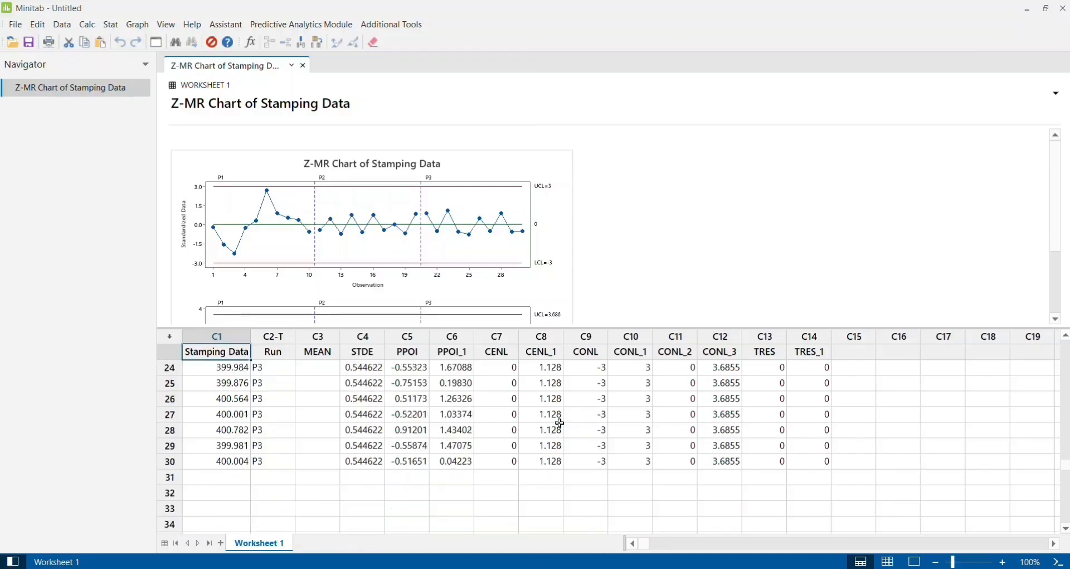
pyautogui.scroll(8, 560, 423)
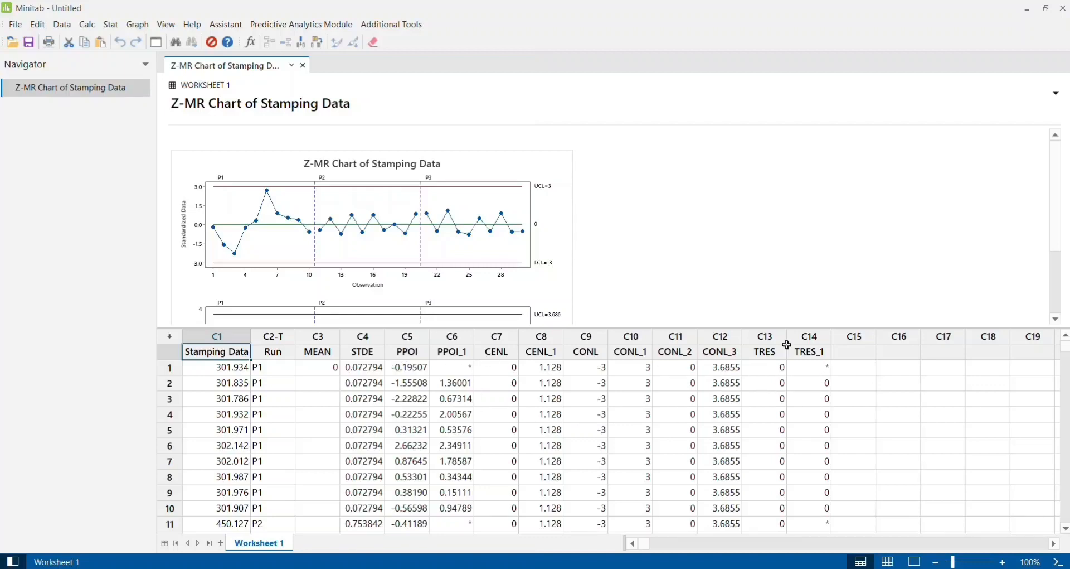
pyautogui.click(563, 219)
pyautogui.rightClick(564, 221)
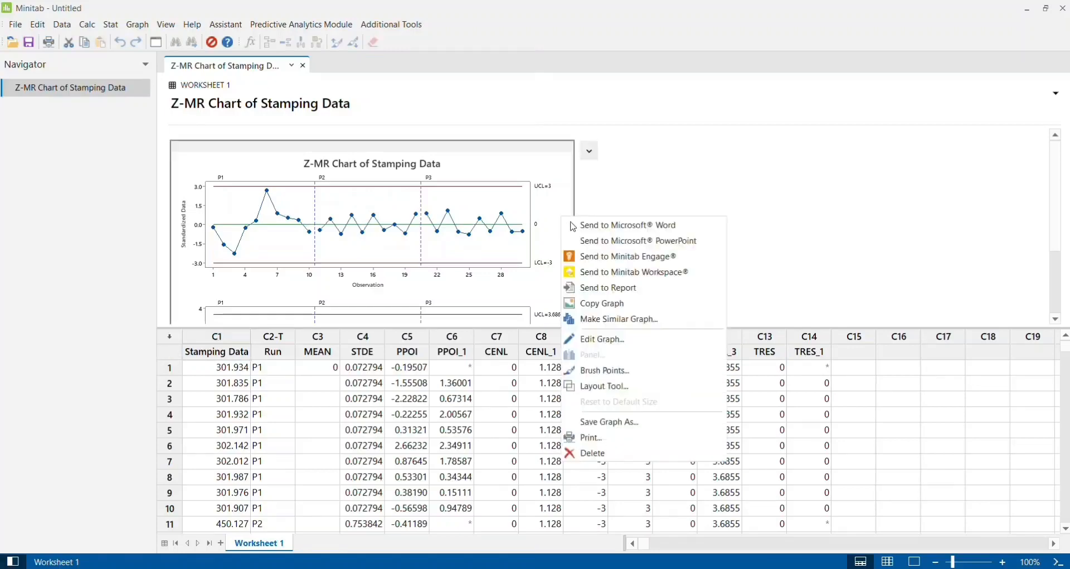
pyautogui.click(615, 306)
pyautogui.hotkey('alt', 'Tab')
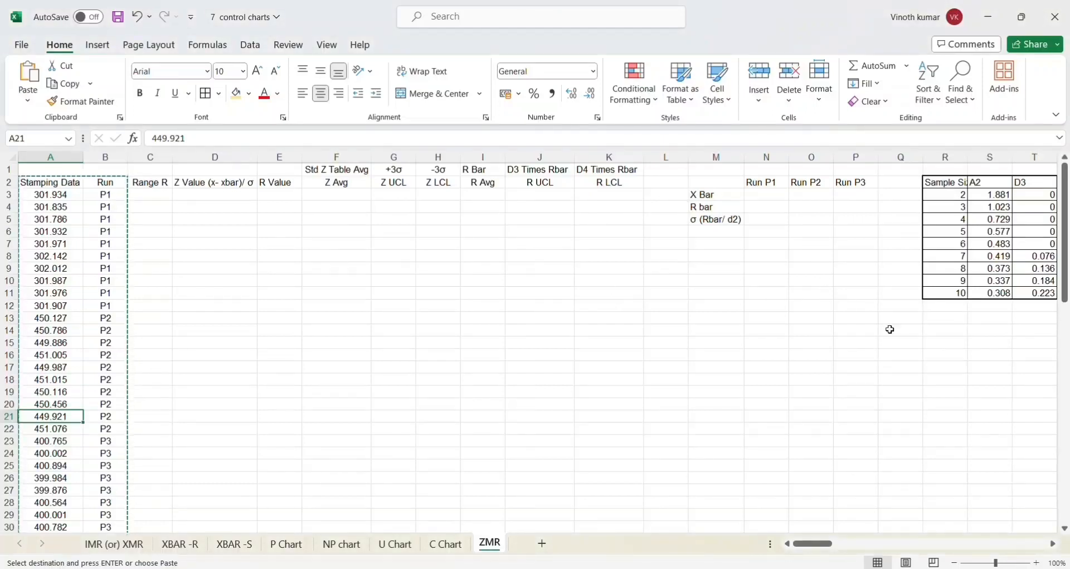
pyautogui.click(941, 317)
pyautogui.hotkey('ctrl', 'v')
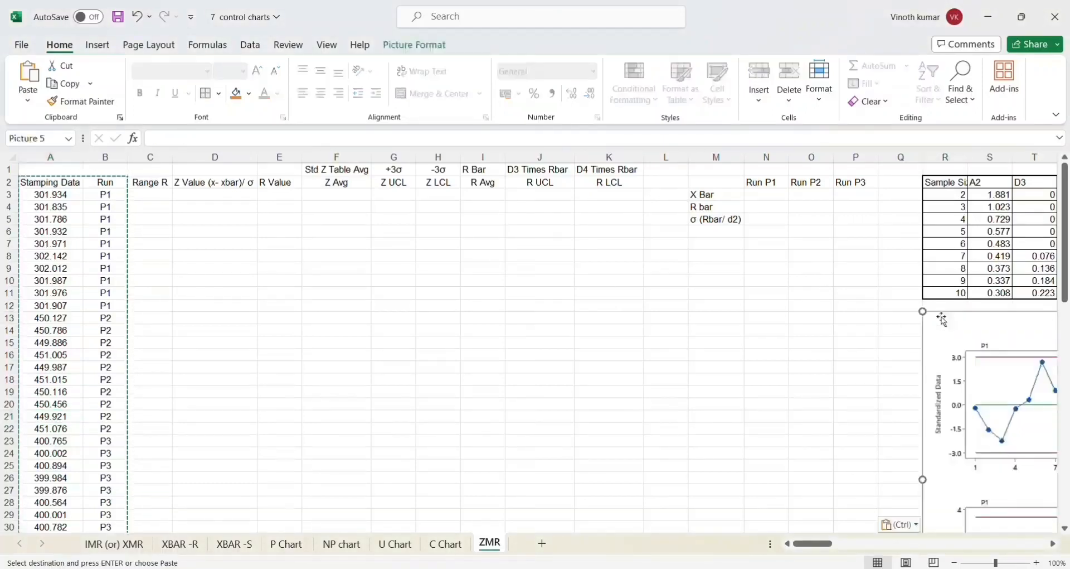
pyautogui.click(820, 340)
pyautogui.click(450, 237)
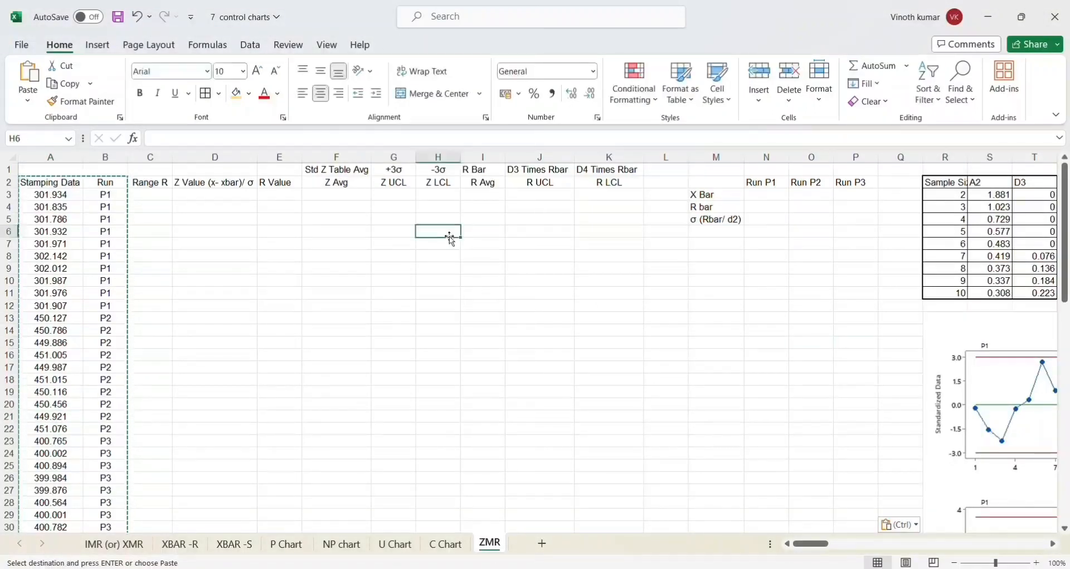
# Step: Switch to Minitab and examine the enlarged Z-MR chart of Stamping Data across runs P1, P2 and P3
pyautogui.hotkey('alt', 'Tab')
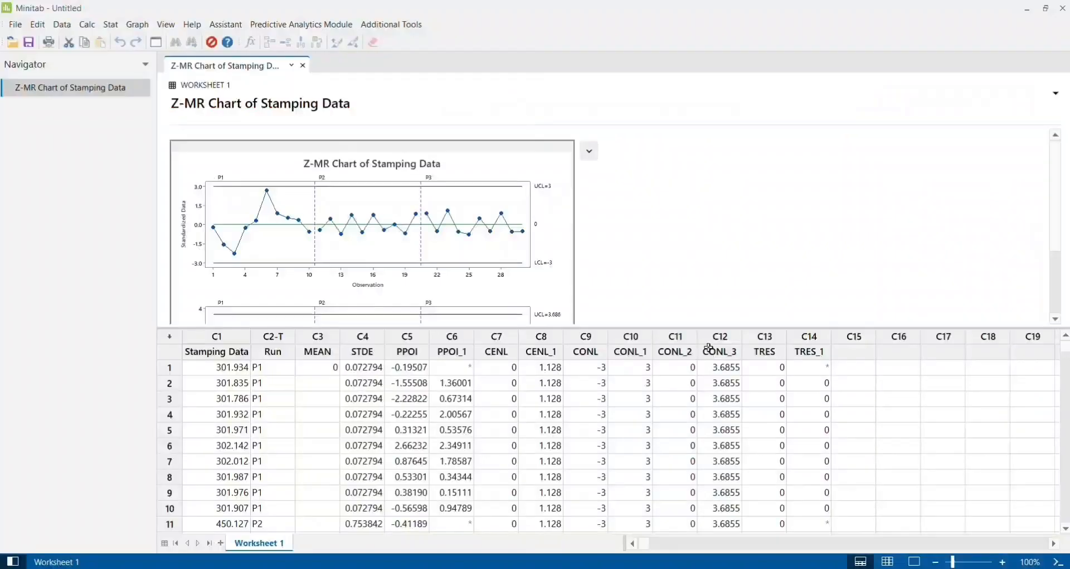
pyautogui.doubleClick(561, 169)
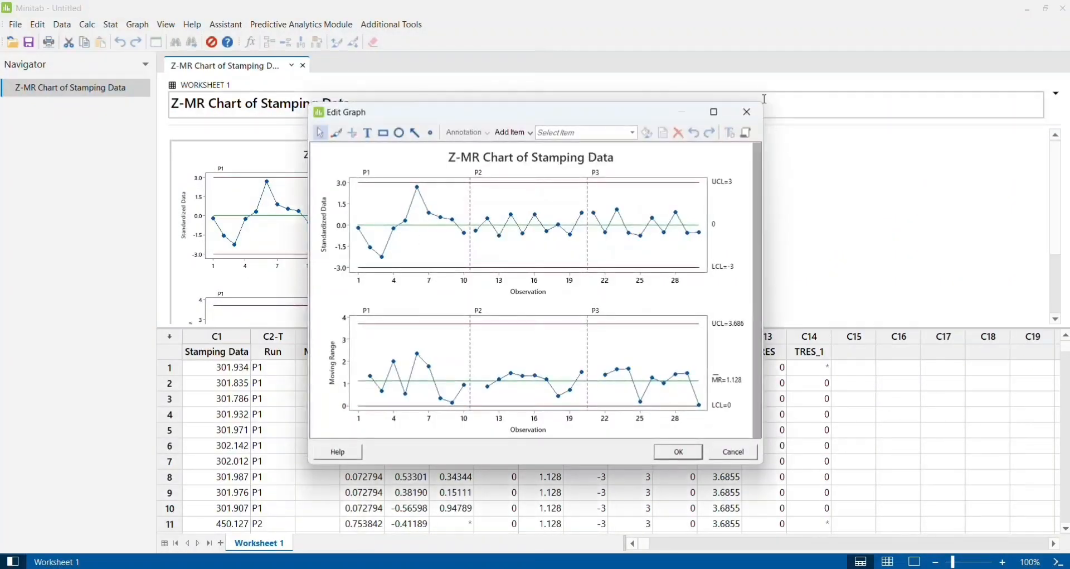
pyautogui.click(714, 112)
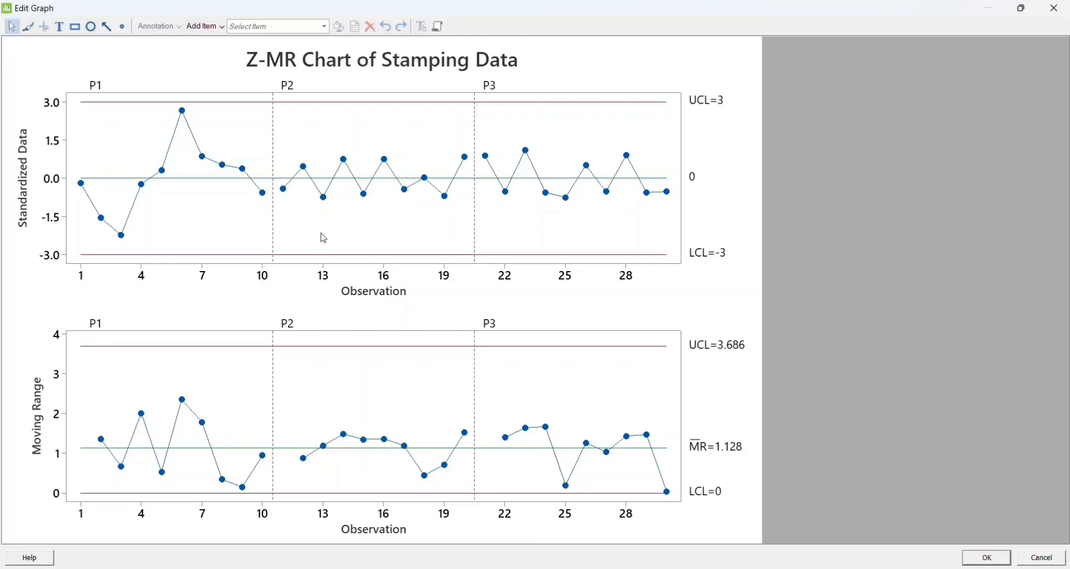
pyautogui.click(1056, 9)
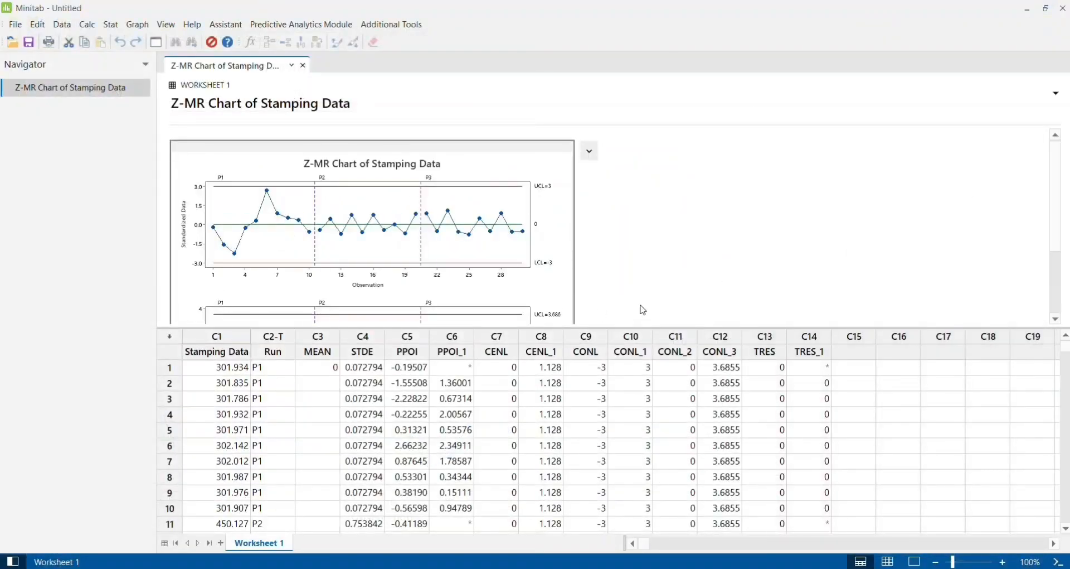
# Step: Switch to Excel and examine the Range R and Z Value columns beside the first run P1 readings
pyautogui.hotkey('alt', 'Tab')
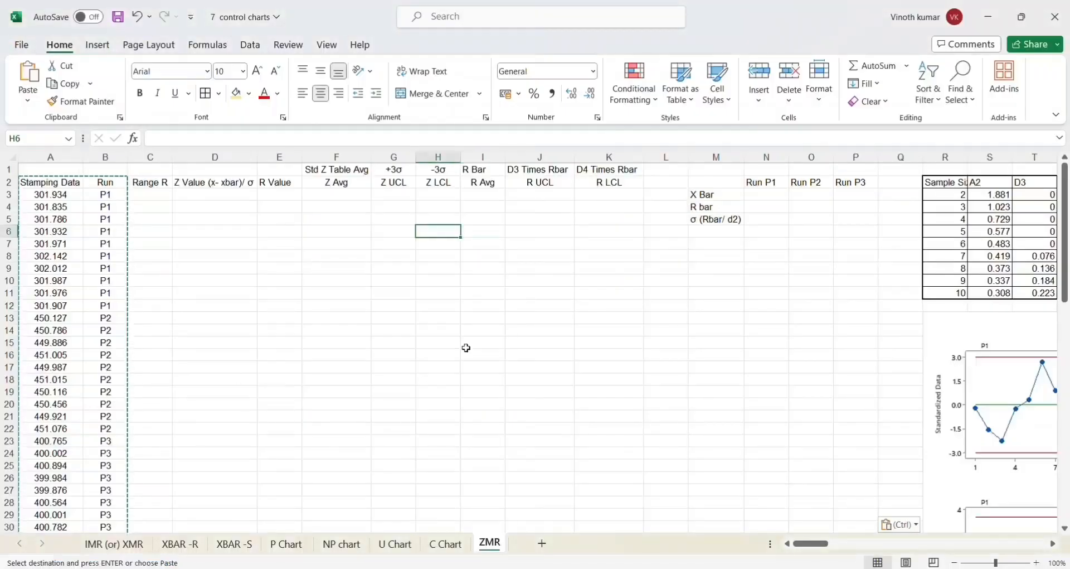
pyautogui.click(150, 183)
pyautogui.click(155, 242)
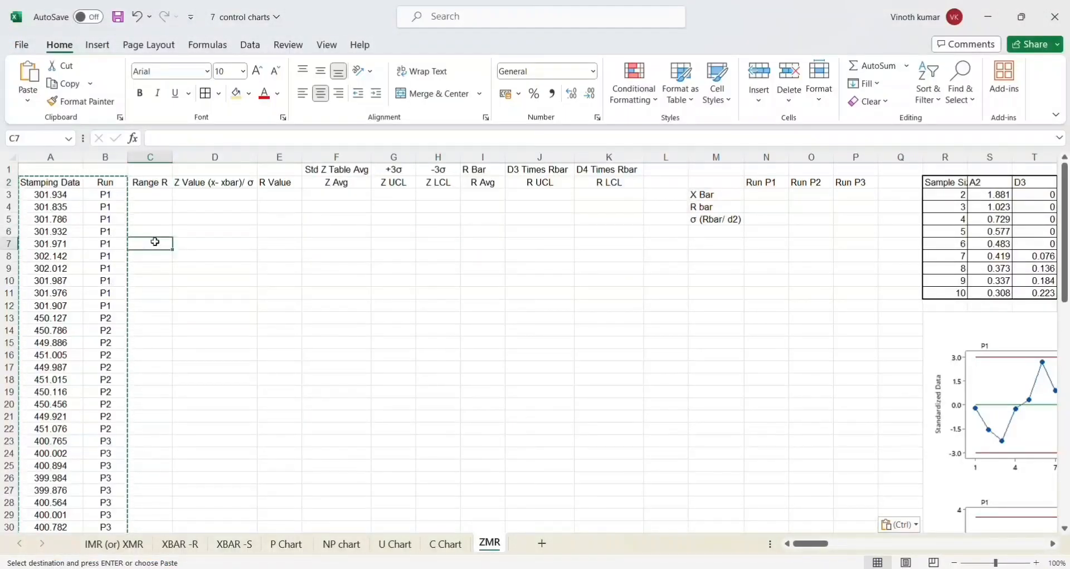
pyautogui.press('Escape')
pyautogui.press('Up')
pyautogui.press('Up')
pyautogui.press('Up')
pyautogui.press('Up')
pyautogui.press('Up')
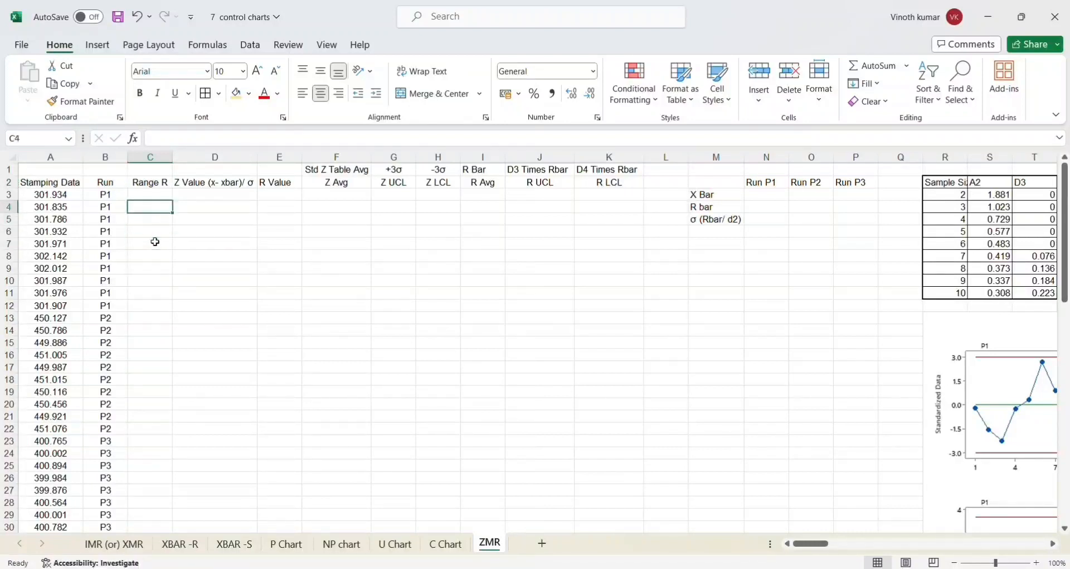
pyautogui.press('Right')
pyautogui.press('Left')
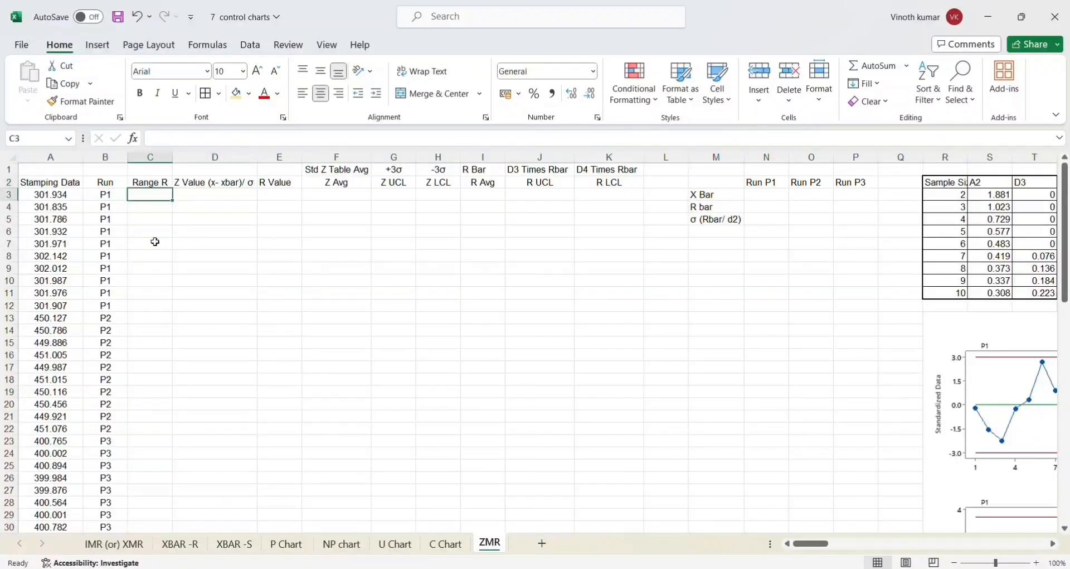
pyautogui.press('Down')
pyautogui.press('Left')
pyautogui.press('Left')
pyautogui.press('Right')
pyautogui.press('Right')
pyautogui.press('Right')
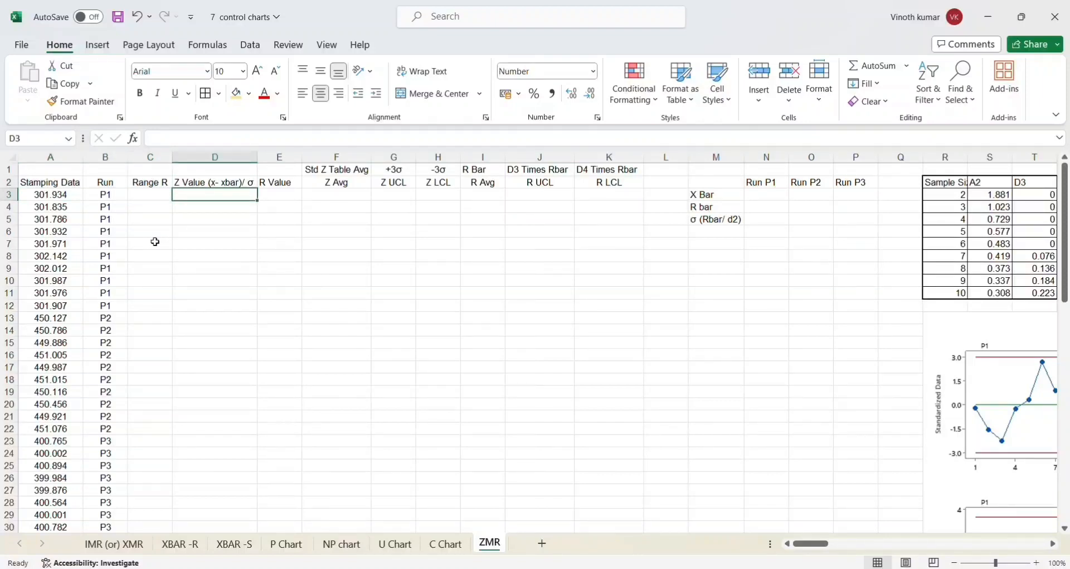
# Step: Calculate the Run P1 X Bar in N3 with AVERAGE over the P1 stamping data readings starting at A3
pyautogui.press('Right')
pyautogui.press('Right')
pyautogui.press('Right')
pyautogui.press('Right')
pyautogui.press('Right')
pyautogui.press('Right')
pyautogui.press('Right')
pyautogui.press('Right')
pyautogui.press('Right')
pyautogui.press('Right')
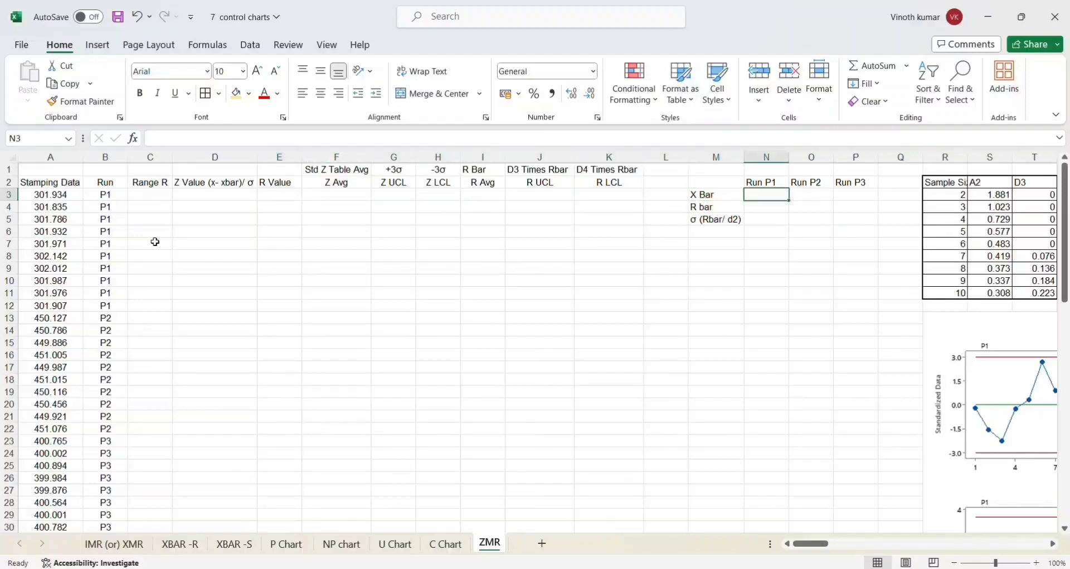
pyautogui.write('=')
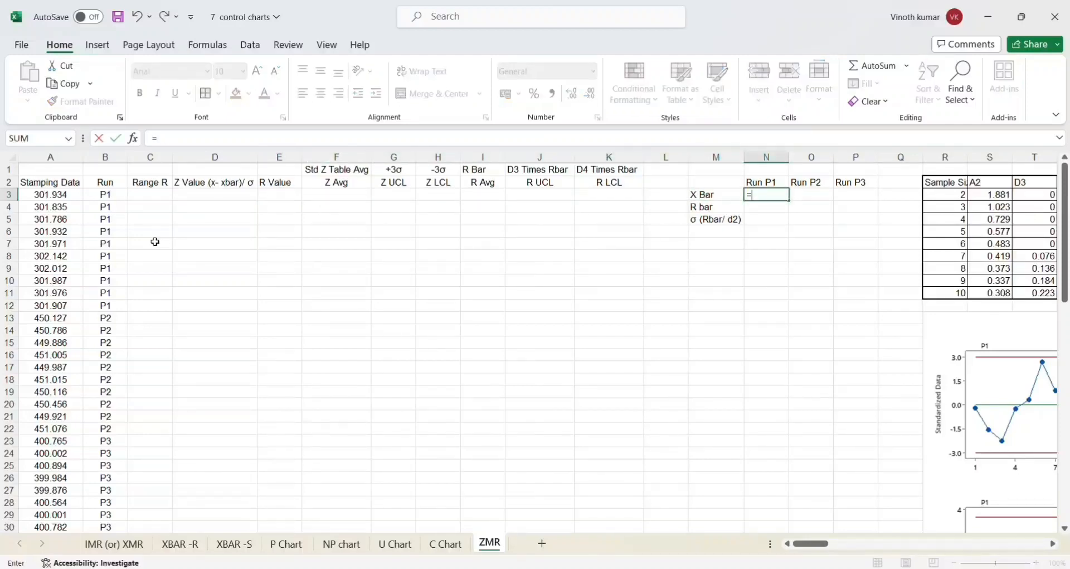
pyautogui.write('av')
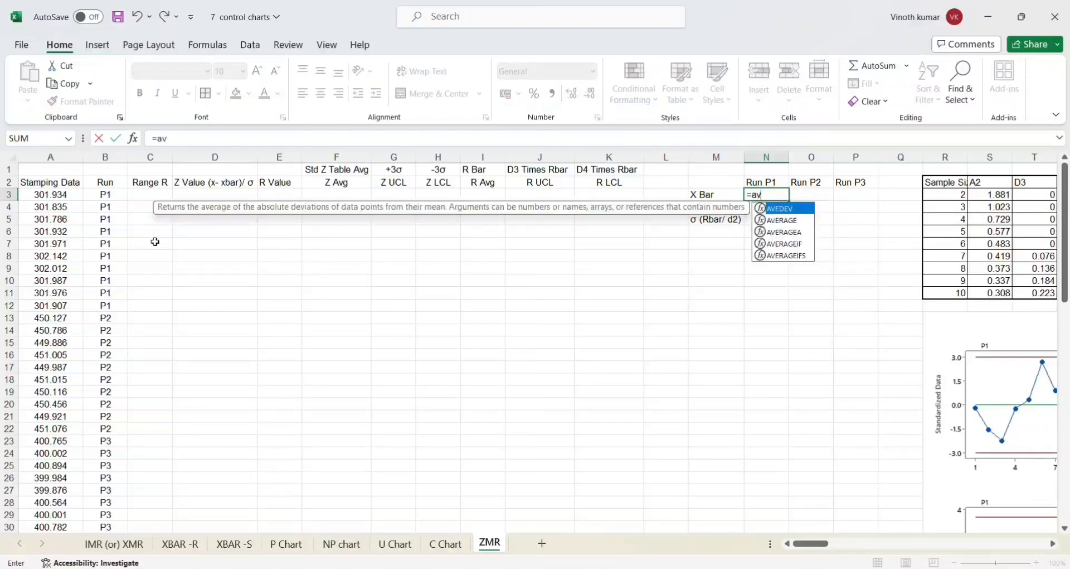
pyautogui.doubleClick(794, 225)
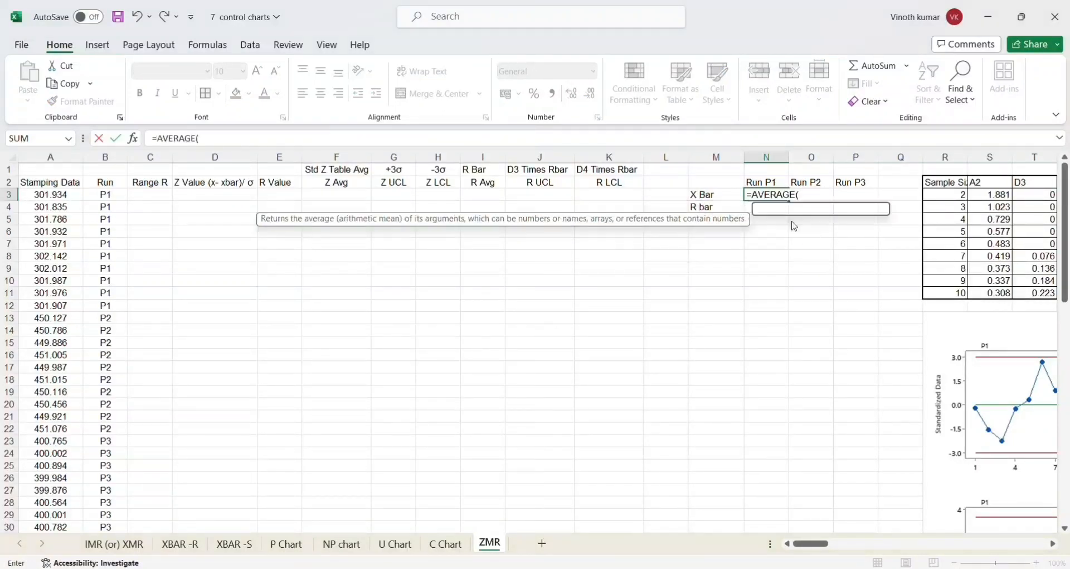
pyautogui.click(59, 198)
pyautogui.hotkey('shift', 'Down')
pyautogui.hotkey('shift', 'Down')
pyautogui.hotkey('shift', 'Down')
pyautogui.hotkey('shift', 'Down')
pyautogui.hotkey('shift', 'Down')
pyautogui.hotkey('shift', 'Down')
pyautogui.hotkey('shift', 'Down')
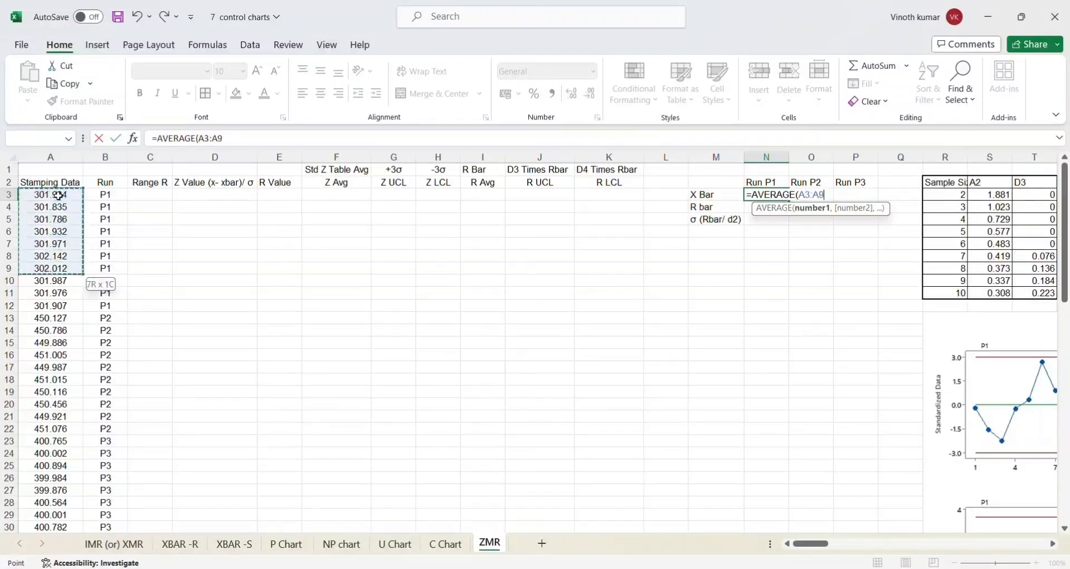
pyautogui.press('Return')
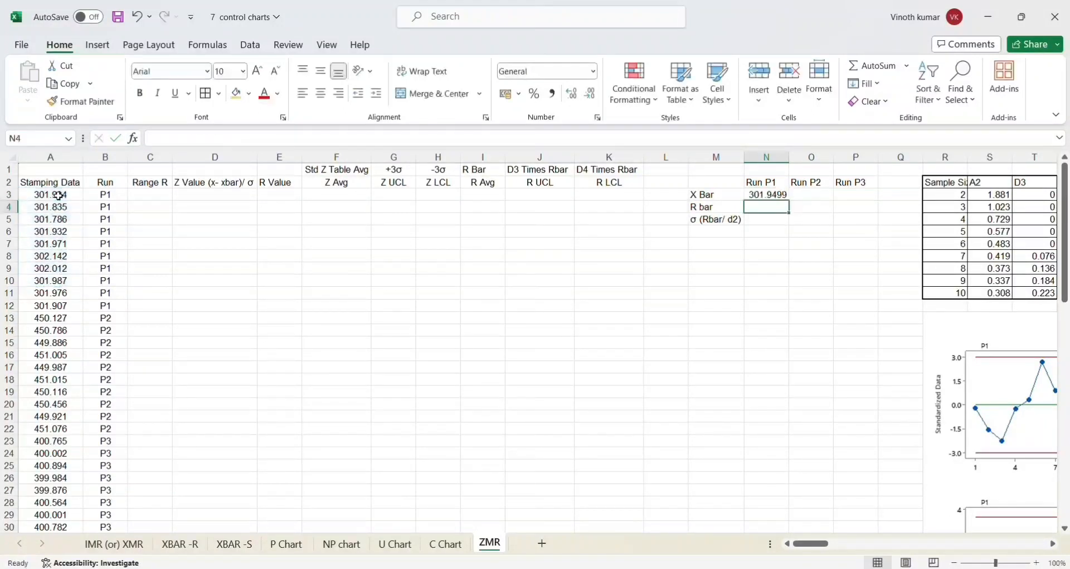
# Step: Calculate the Run P2 X Bar in O3 with the formula =AVERAGE(A13:A22)
pyautogui.press('Right')
pyautogui.press('Up')
pyautogui.write('=avr')
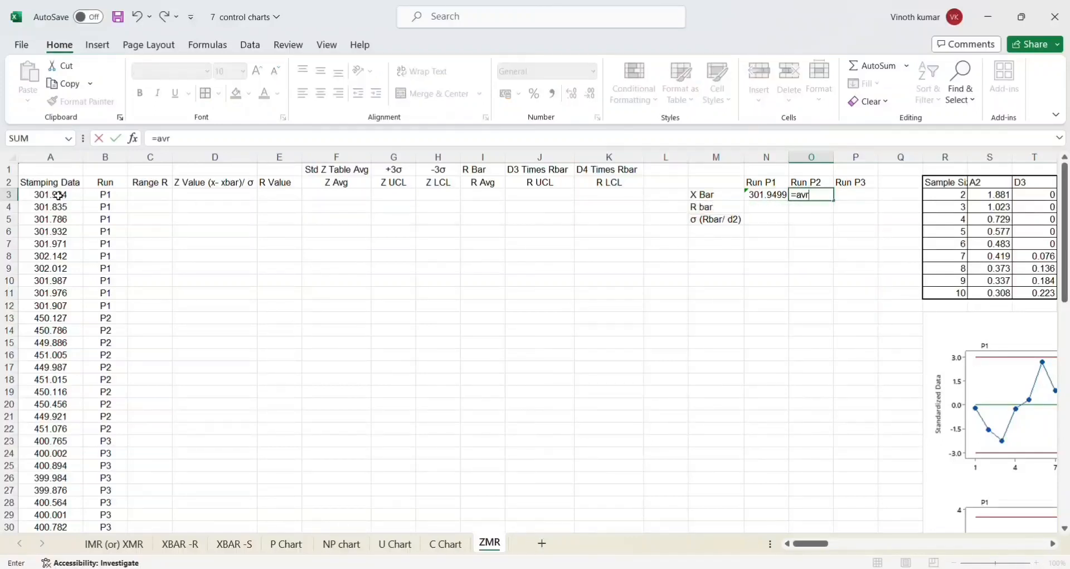
pyautogui.press('BackSpace')
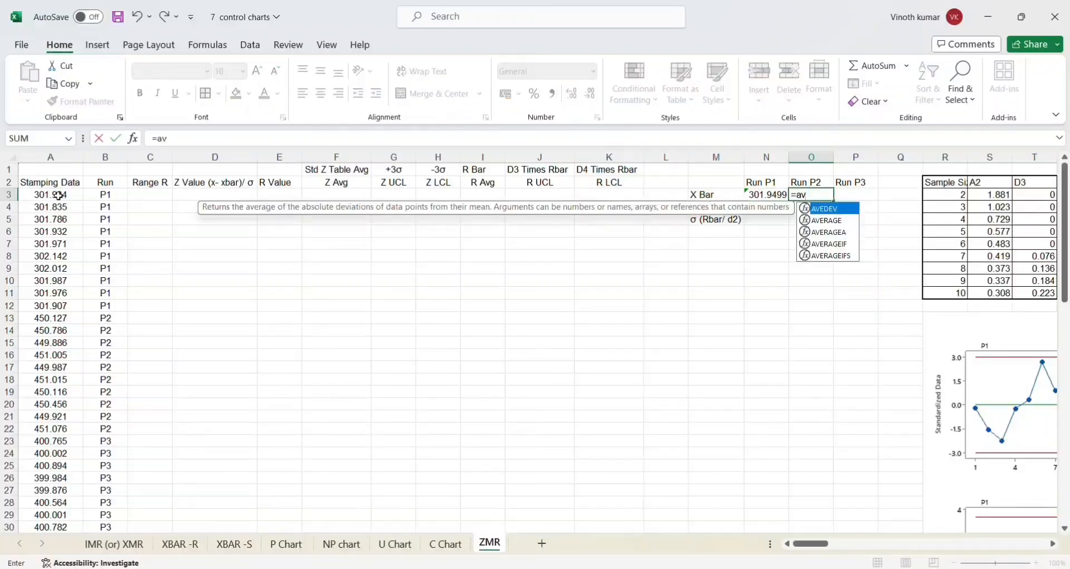
pyautogui.doubleClick(831, 220)
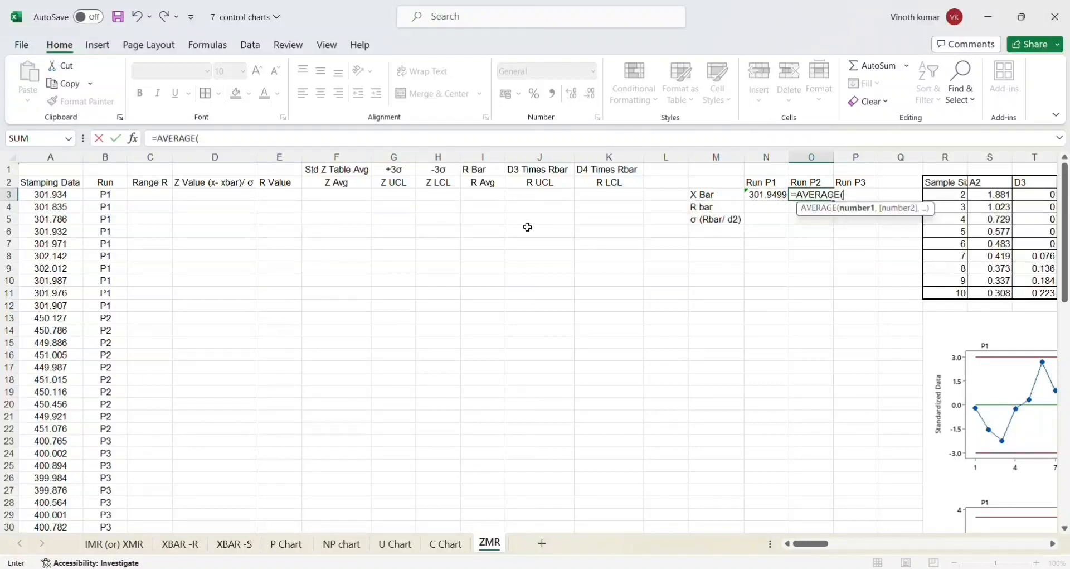
pyautogui.click(58, 196)
pyautogui.press('Down')
pyautogui.press('Down')
pyautogui.press('Down')
pyautogui.press('Down')
pyautogui.press('Down')
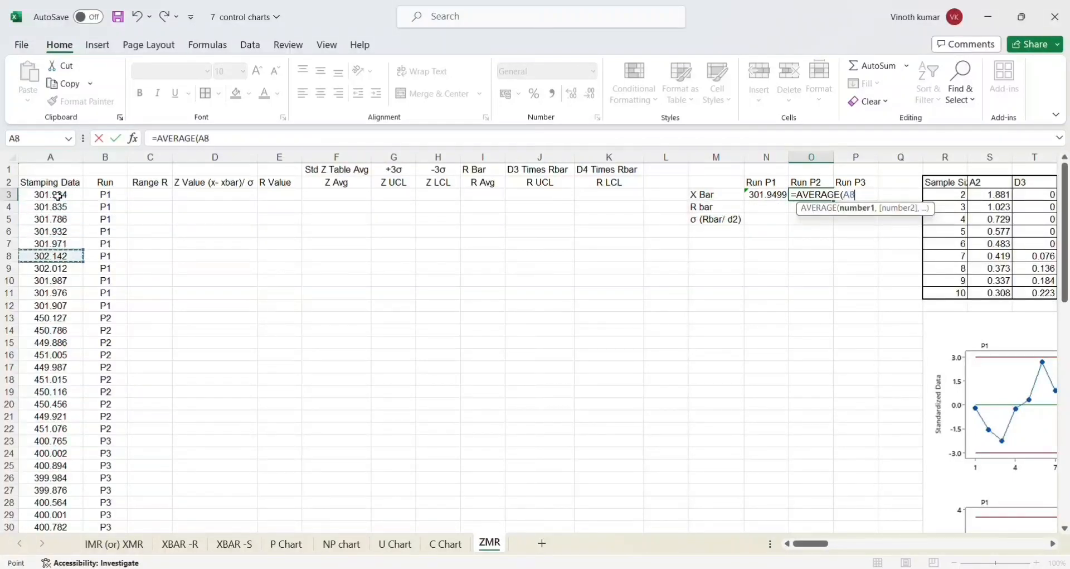
pyautogui.press('Down')
pyautogui.press('Down')
pyautogui.press('Down')
pyautogui.press('Up')
pyautogui.hotkey('shift', 'Down')
pyautogui.hotkey('shift', 'Down')
pyautogui.hotkey('shift', 'Down')
pyautogui.hotkey('shift', 'Down')
pyautogui.hotkey('shift', 'Down')
pyautogui.hotkey('shift', 'Down')
pyautogui.hotkey('shift', 'Down')
pyautogui.hotkey('shift', 'Down')
pyautogui.hotkey('shift', 'Down')
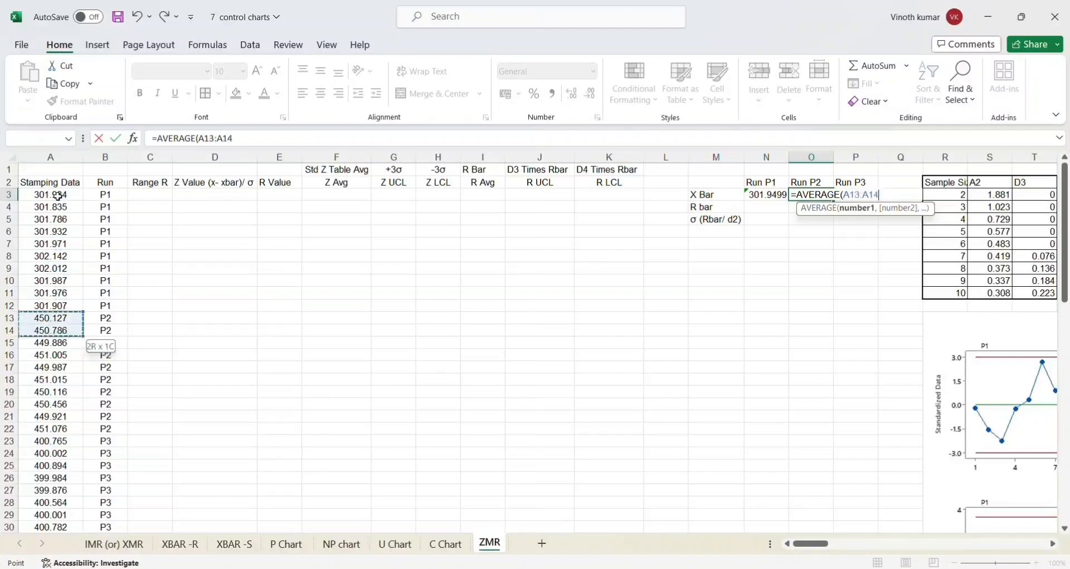
pyautogui.hotkey('shift', 'Down')
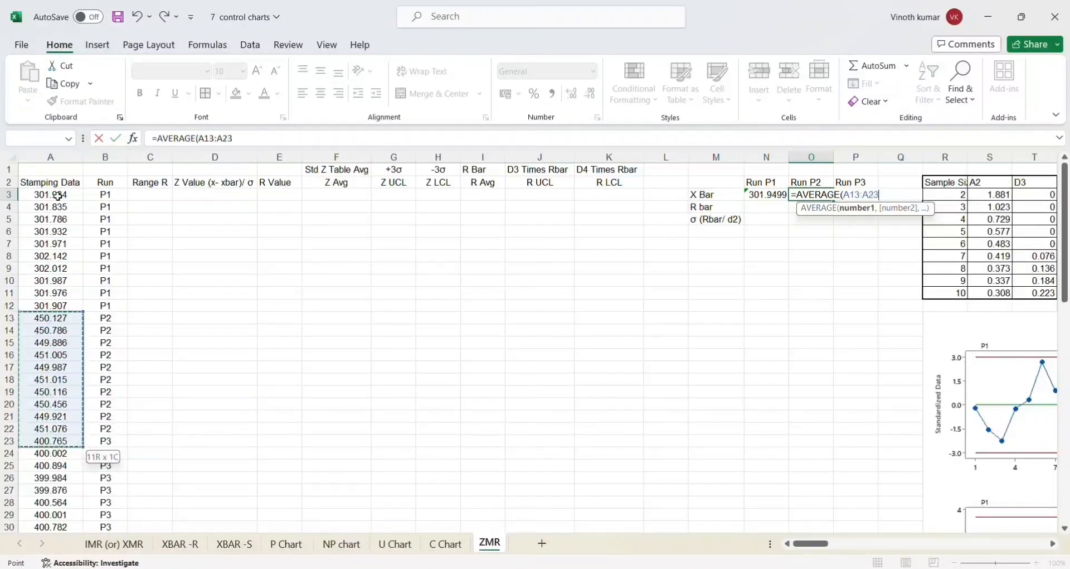
pyautogui.hotkey('shift', 'Up')
pyautogui.hotkey('shift', 'Up')
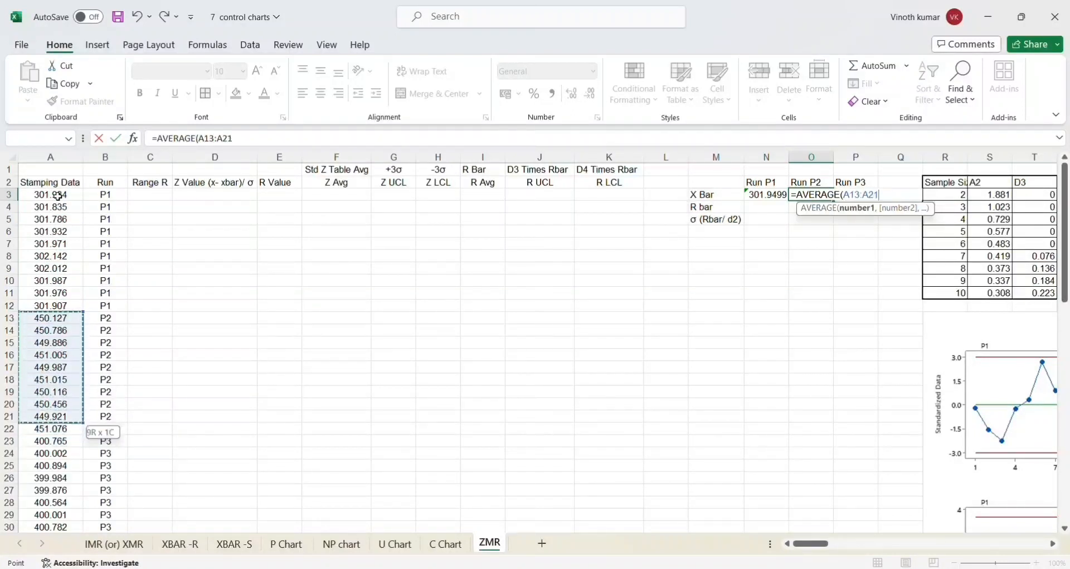
pyautogui.hotkey('shift', 'Down')
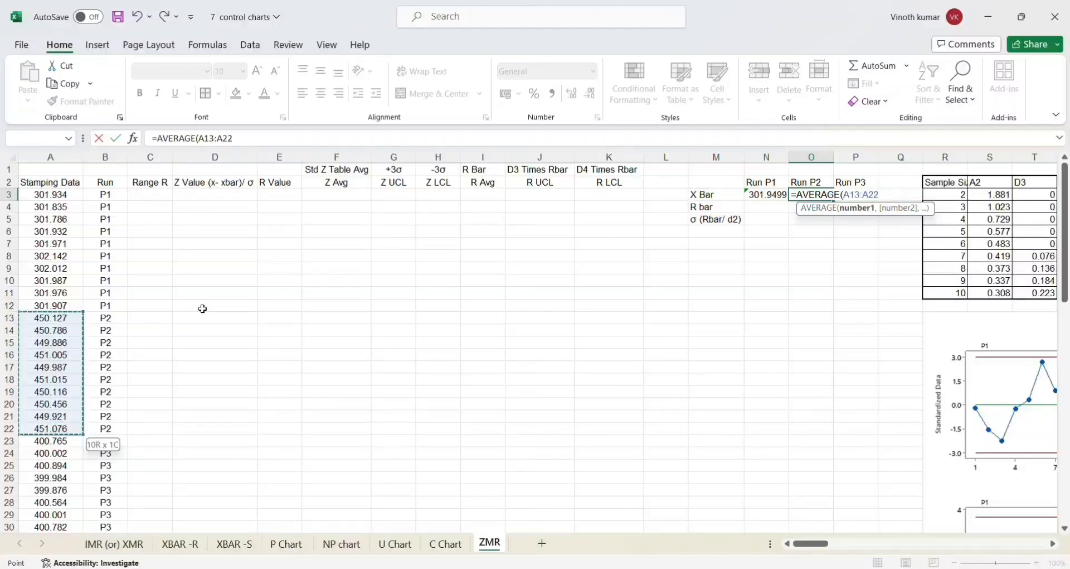
pyautogui.write(')')
pyautogui.press('Tab')
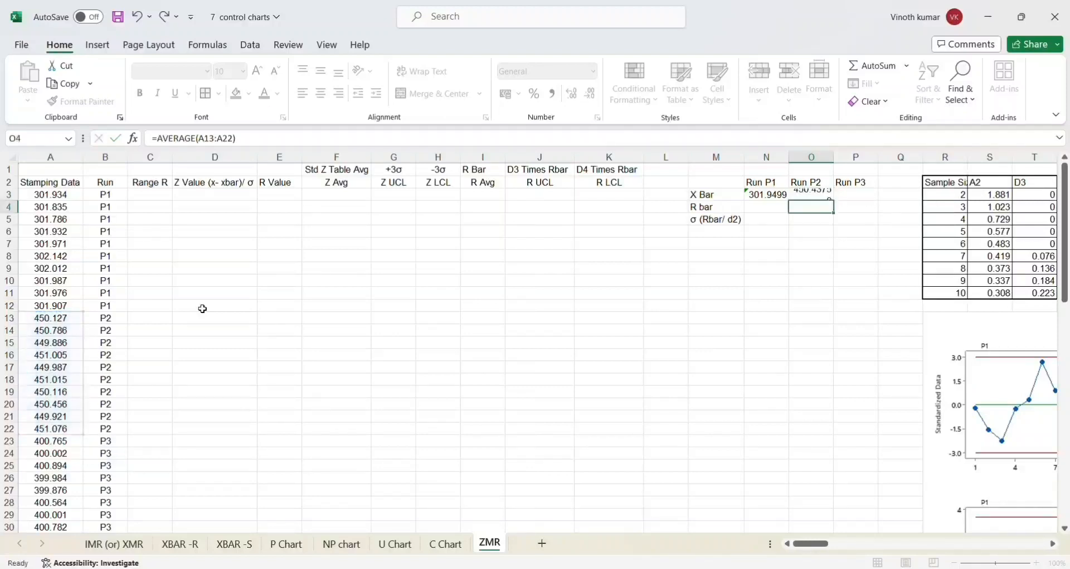
# Step: Calculate the Run P3 X Bar in P3 with =AVERAGE(A23:A32) and check the range the formula covers
pyautogui.write('=av')
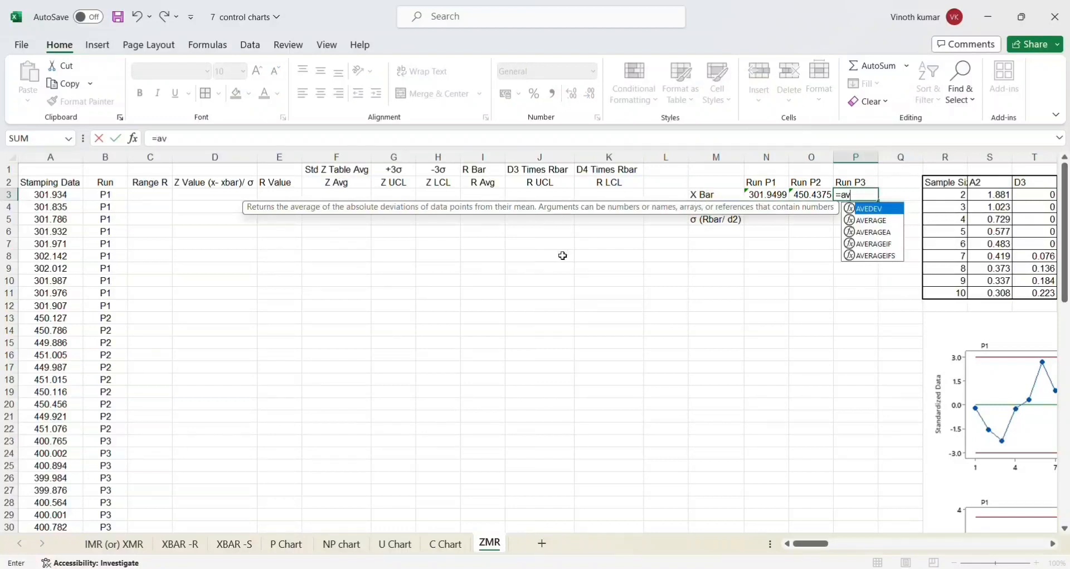
pyautogui.doubleClick(873, 220)
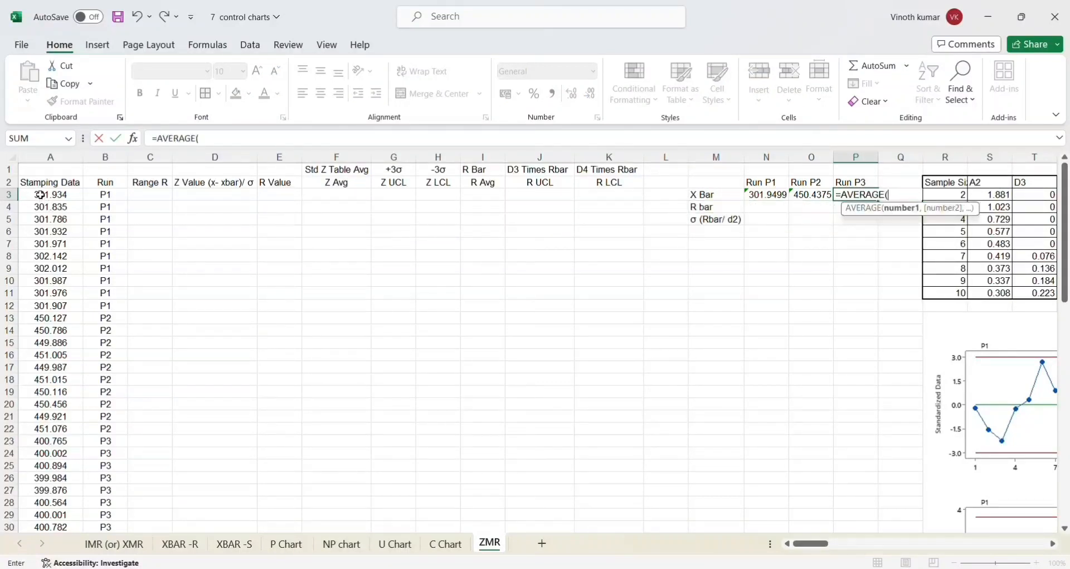
pyautogui.moveTo(61, 443)
pyautogui.mouseDown()
pyautogui.moveTo(61, 527)
pyautogui.moveTo(61, 443)
pyautogui.mouseUp()
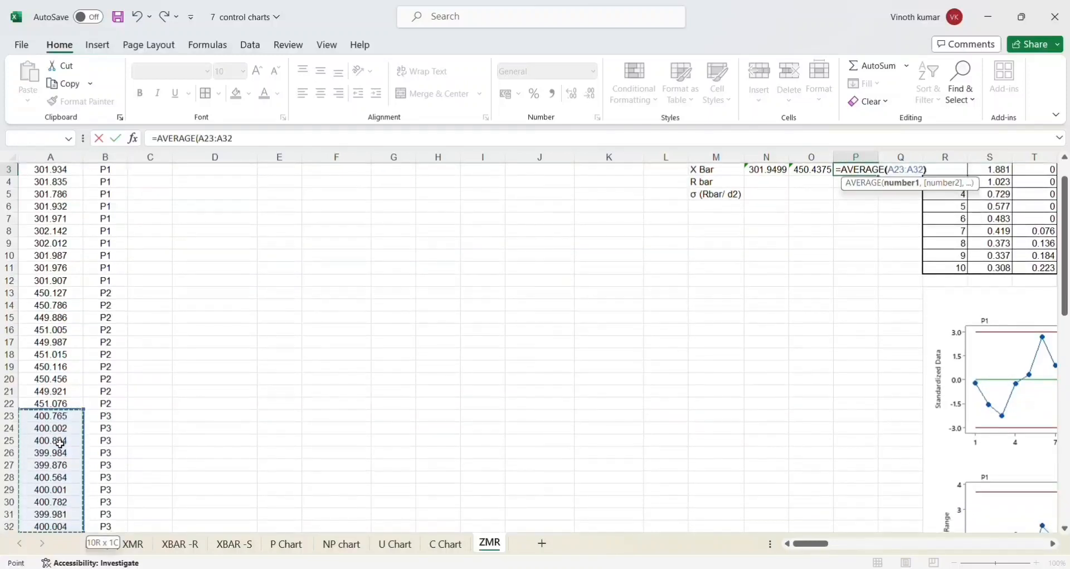
pyautogui.press('Return')
pyautogui.press('Up')
pyautogui.press('Up')
pyautogui.press('Up')
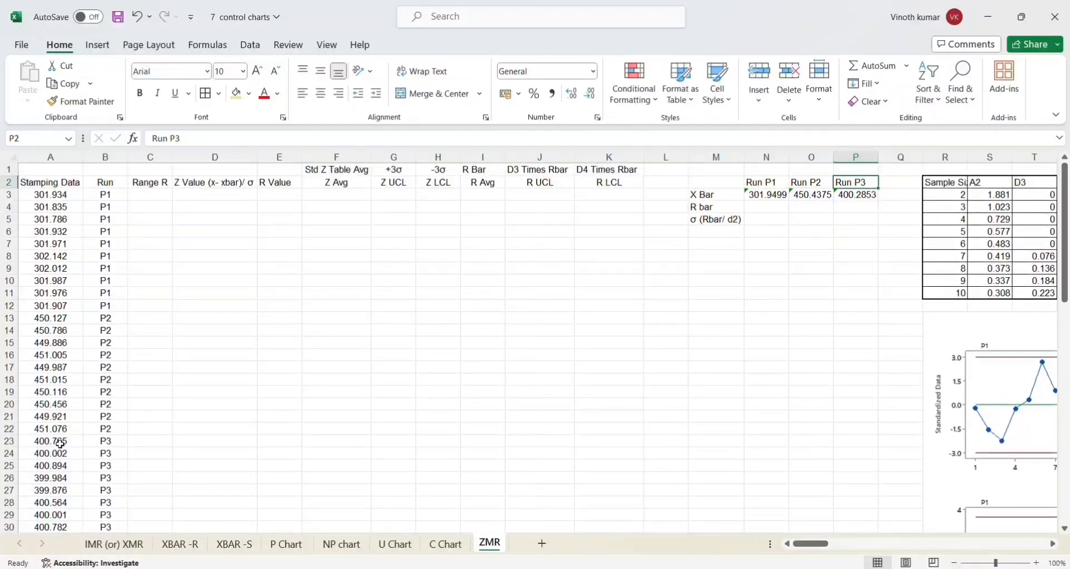
pyautogui.press('Down')
pyautogui.press('Down')
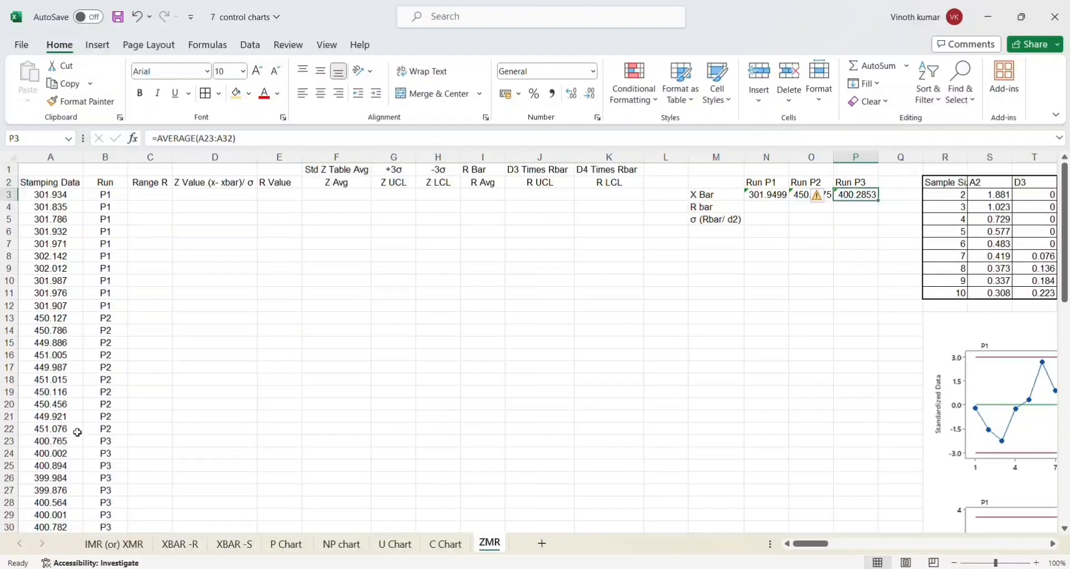
pyautogui.doubleClick(848, 195)
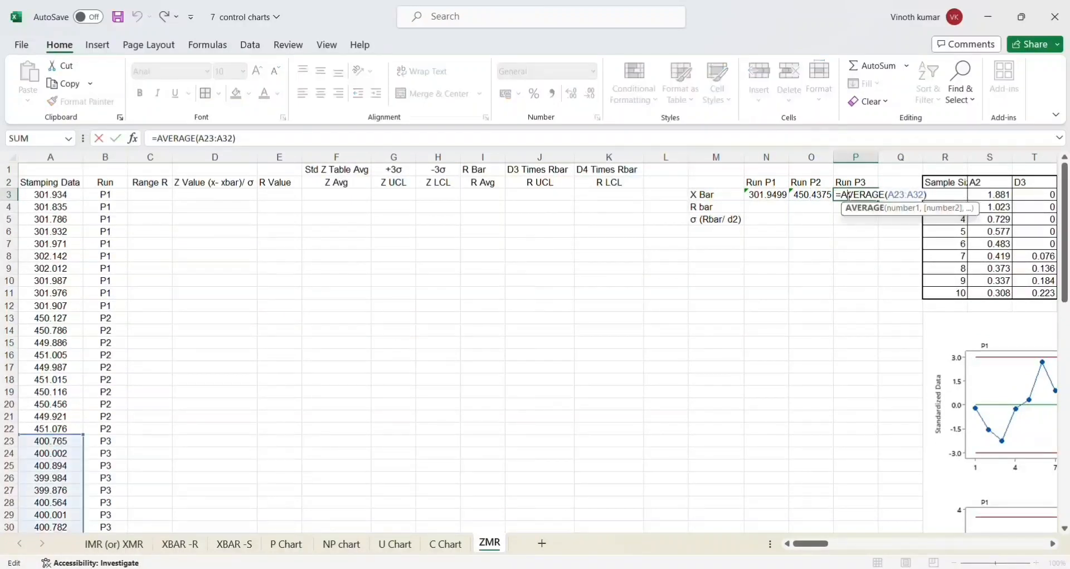
pyautogui.press('Return')
# Step: Enter =ABS(A3-A4) in C4 to calculate the first moving range of run P1 in the Range R column
pyautogui.press('Left')
pyautogui.press('Left')
pyautogui.press('Left')
pyautogui.press('Left')
pyautogui.press('Left')
pyautogui.press('Left')
pyautogui.press('Left')
pyautogui.press('Left')
pyautogui.press('Left')
pyautogui.press('Left')
pyautogui.press('Left')
pyautogui.press('Left')
pyautogui.press('Left')
pyautogui.press('Left')
pyautogui.press('Left')
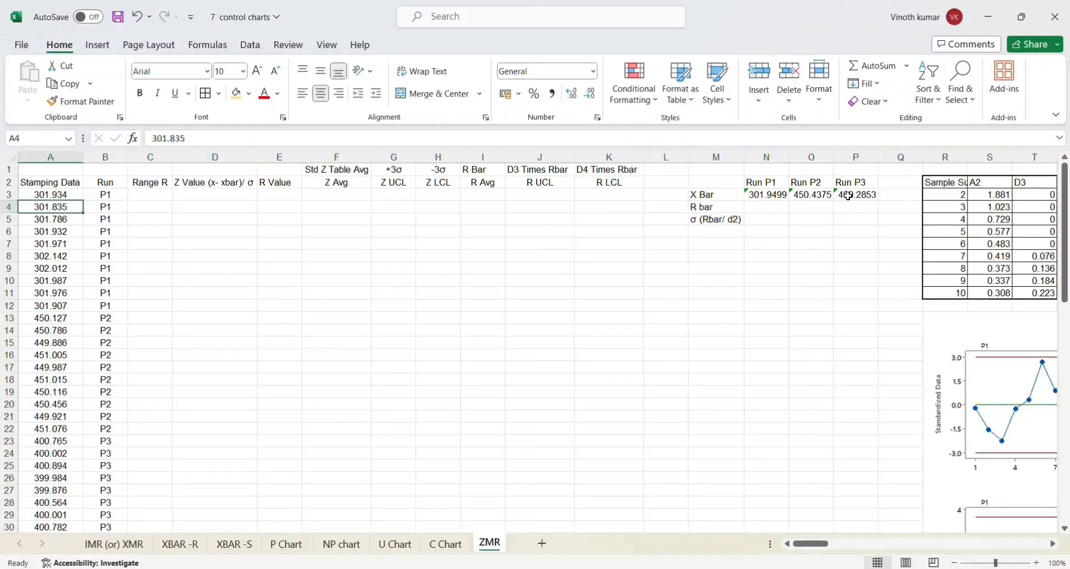
pyautogui.press('Right')
pyautogui.press('Right')
pyautogui.press('Right')
pyautogui.press('Left')
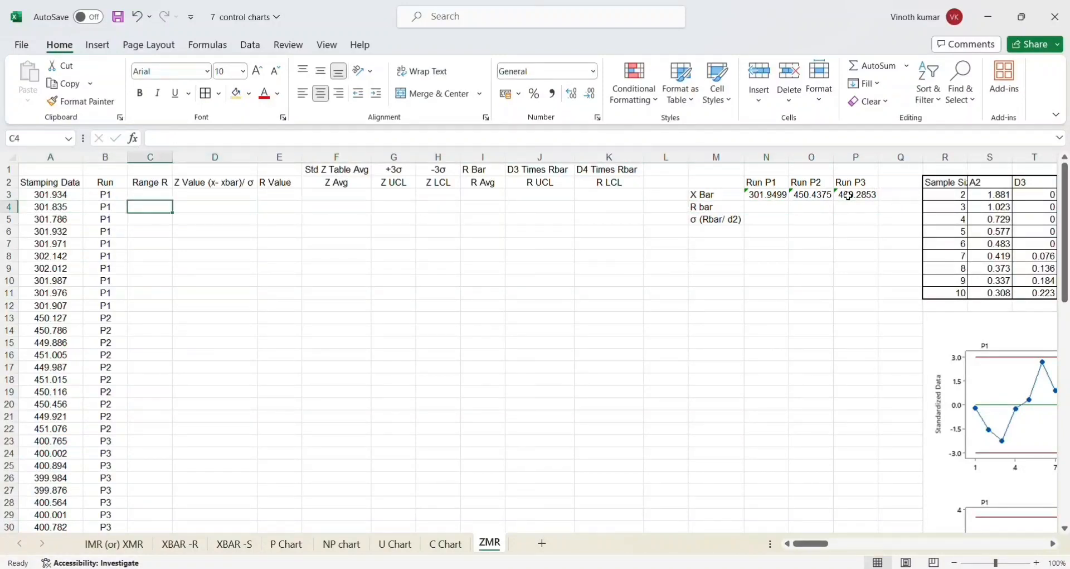
pyautogui.write('=')
pyautogui.press('Left')
pyautogui.press('Left')
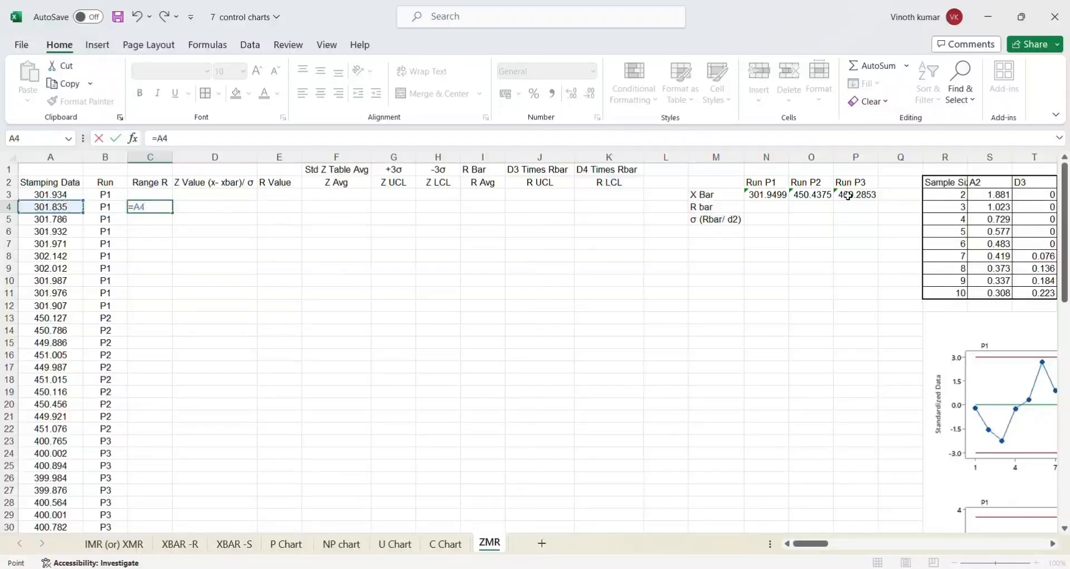
pyautogui.press('BackSpace')
pyautogui.write('a')
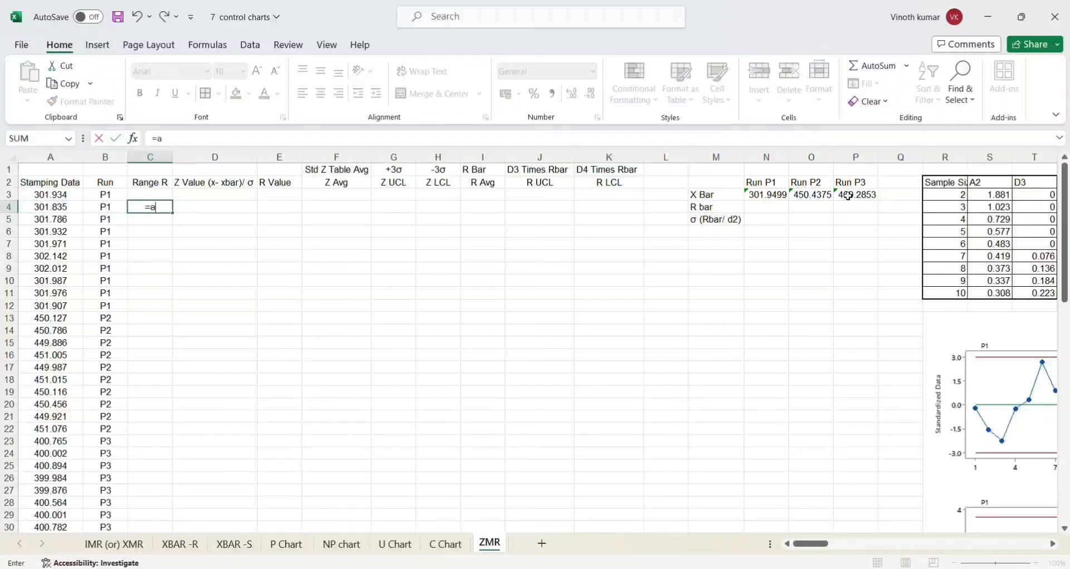
pyautogui.write('bd')
pyautogui.press('BackSpace')
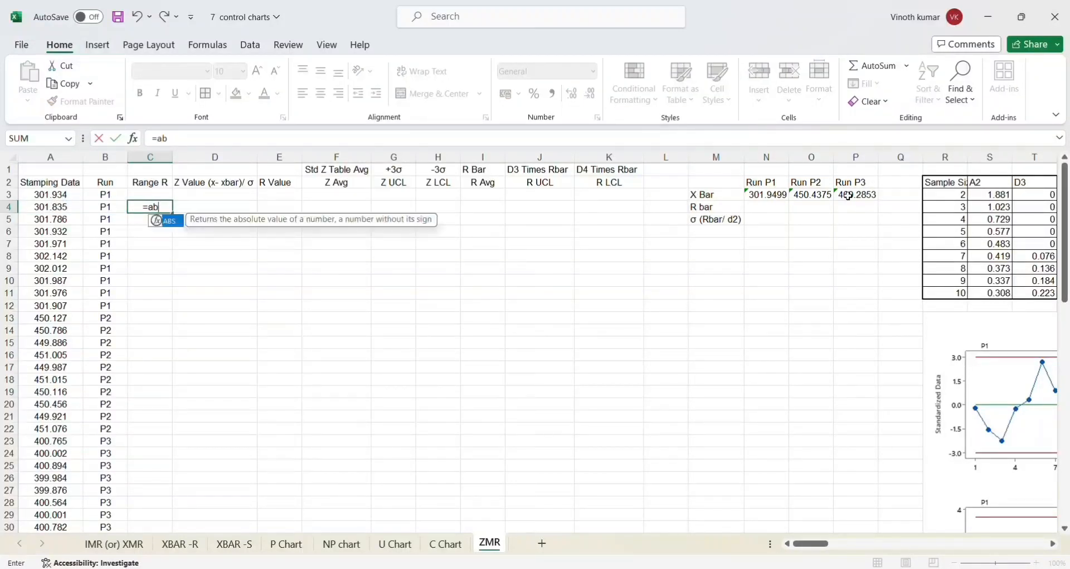
pyautogui.write('s')
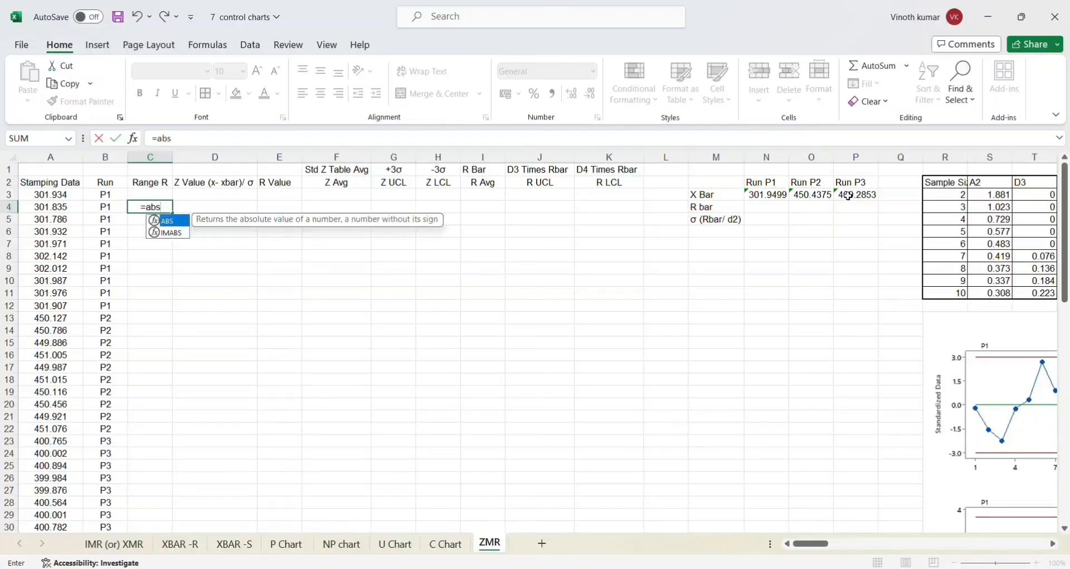
pyautogui.write('(')
pyautogui.press('Left')
pyautogui.press('Left')
pyautogui.press('Up')
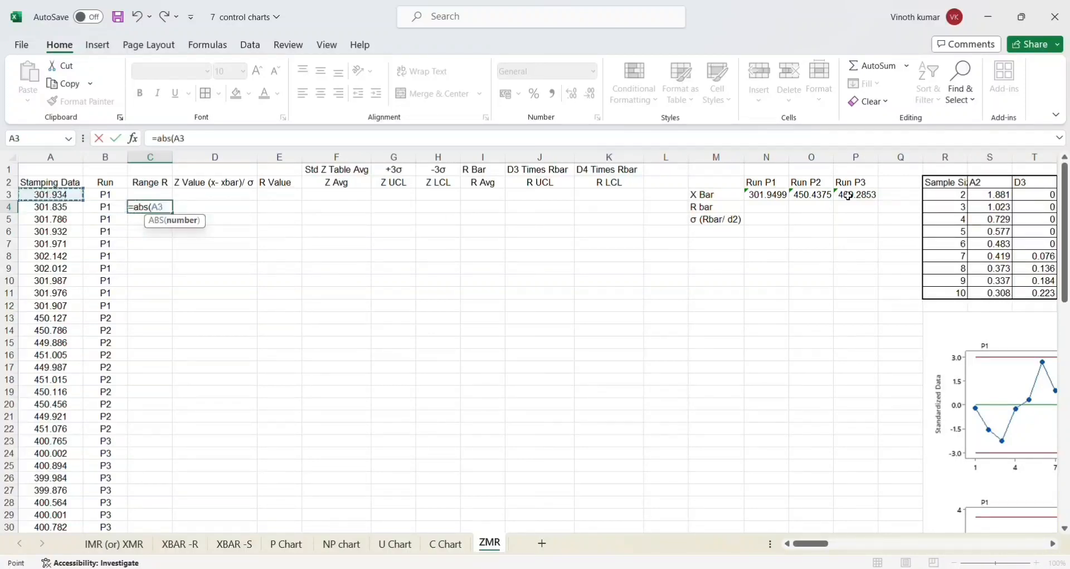
pyautogui.write('-')
pyautogui.press('Left')
pyautogui.press('Left')
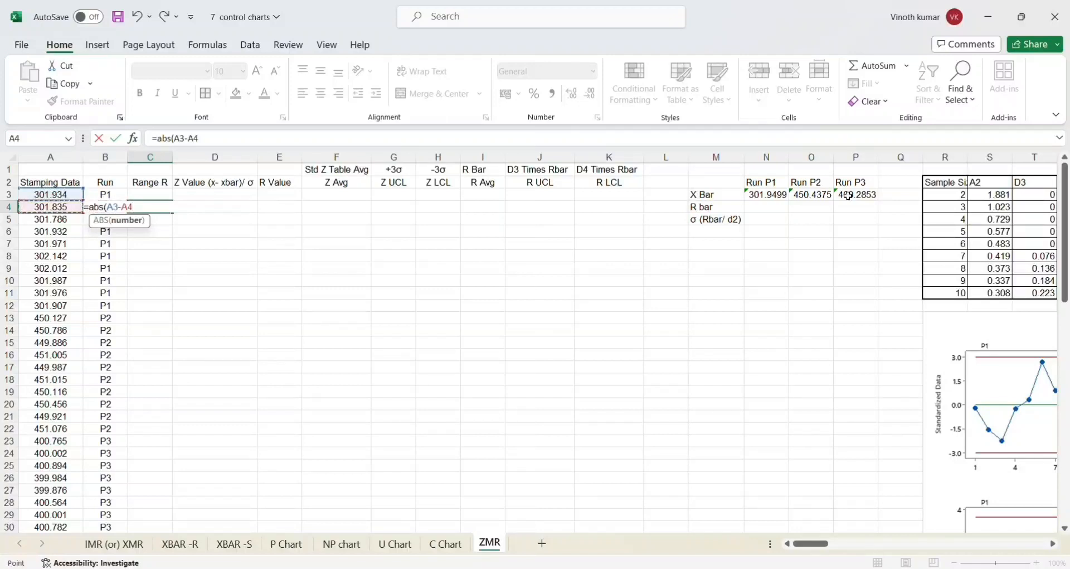
pyautogui.hotkey('ctrl', 'Return')
# Step: Copy the C4 range formula down to C5:C12 for the remaining run P1 readings
pyautogui.hotkey('ctrl', 'c')
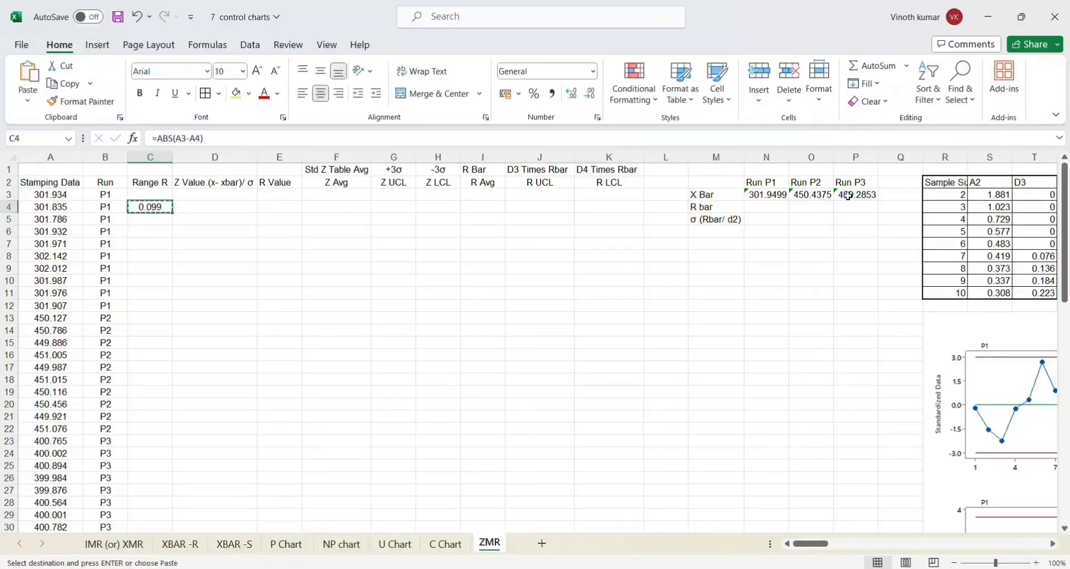
pyautogui.press('Down')
pyautogui.press('Up')
pyautogui.press('Left')
pyautogui.press('Left')
pyautogui.press('Up')
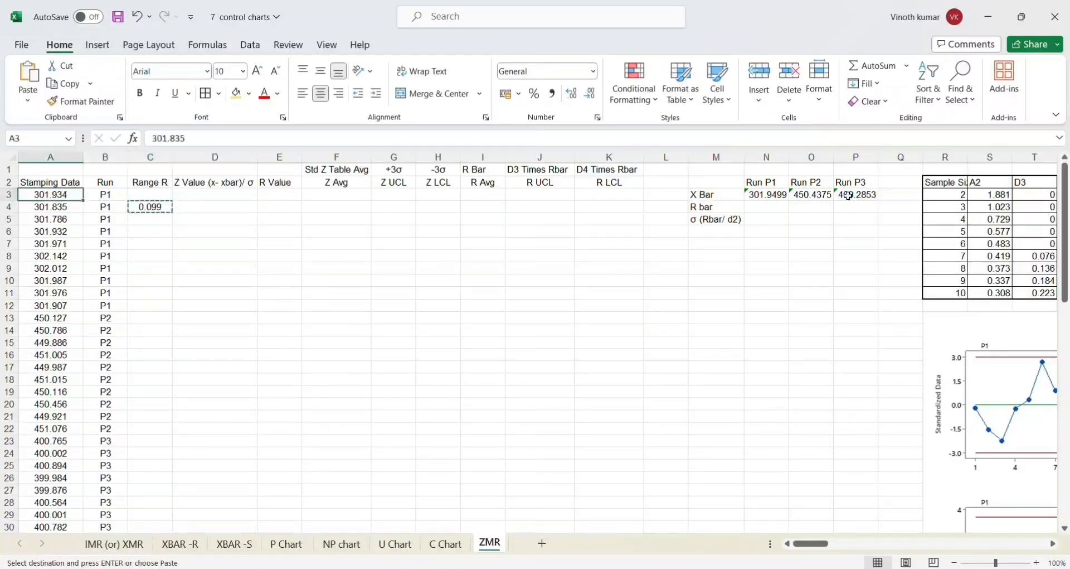
pyautogui.press('Down')
pyautogui.press('Down')
pyautogui.press('Right')
pyautogui.press('Right')
pyautogui.hotkey('shift', 'Down')
pyautogui.hotkey('shift', 'Down')
pyautogui.hotkey('shift', 'Down')
pyautogui.hotkey('shift', 'Down')
pyautogui.hotkey('shift', 'Down')
pyautogui.hotkey('shift', 'Down')
pyautogui.hotkey('shift', 'Down')
pyautogui.hotkey('shift', 'Down')
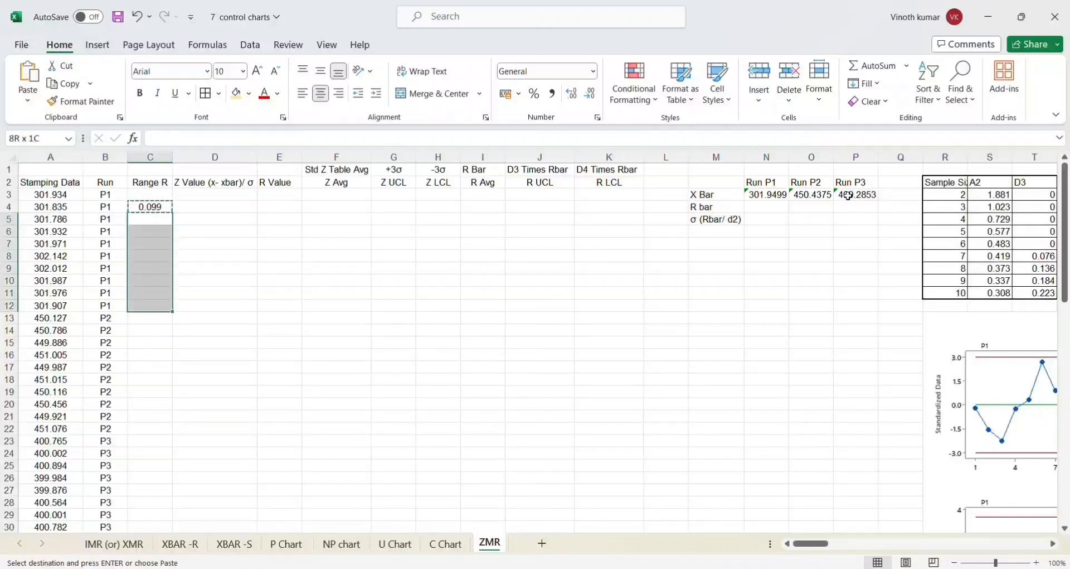
pyautogui.hotkey('shift', 'Up')
pyautogui.hotkey('ctrl', 'v')
pyautogui.press('Down')
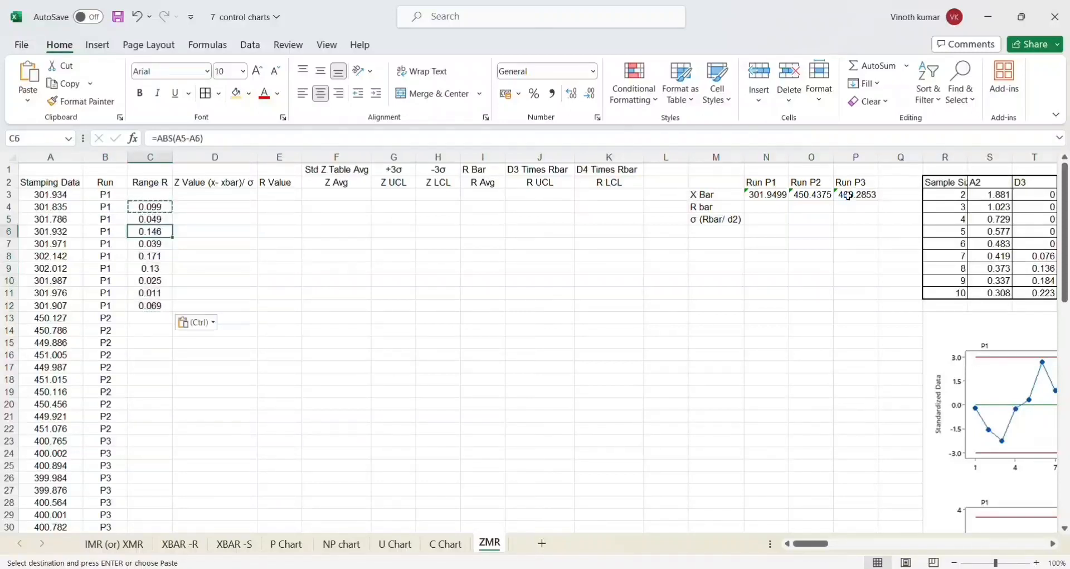
# Step: Paste the Range R moving range formula into C14:C22 for the run P2 readings
pyautogui.press('Down')
pyautogui.press('Down')
pyautogui.press('Down')
pyautogui.press('Down')
pyautogui.press('Down')
pyautogui.press('Down')
pyautogui.press('Down')
pyautogui.press('Down')
pyautogui.press('Down')
pyautogui.press('Up')
pyautogui.hotkey('ctrl', 'v')
pyautogui.press('Down')
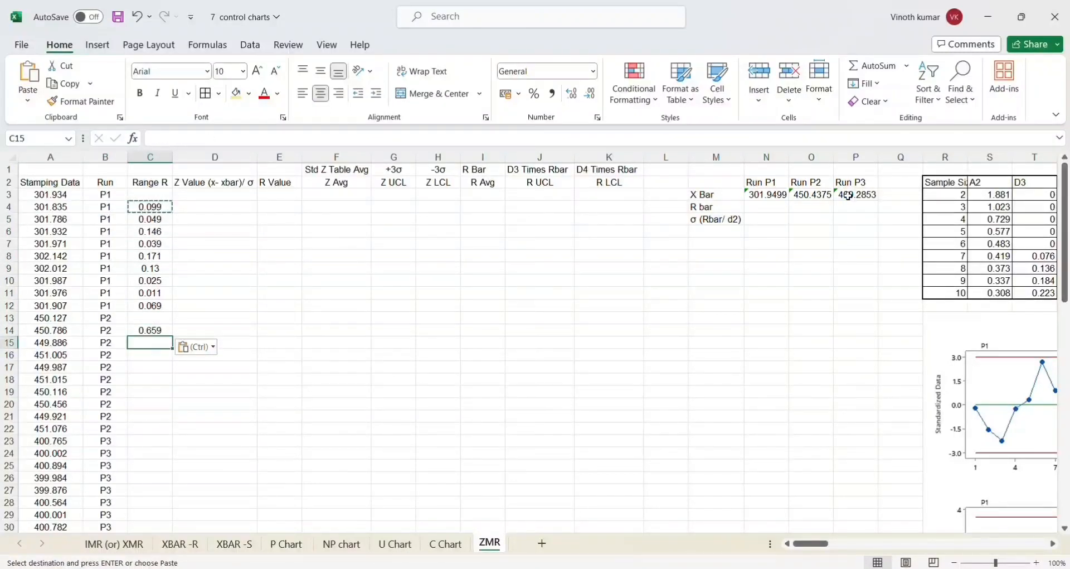
pyautogui.hotkey('shift', 'Down')
pyautogui.hotkey('shift', 'Down')
pyautogui.hotkey('shift', 'Down')
pyautogui.hotkey('shift', 'Down')
pyautogui.hotkey('shift', 'Down')
pyautogui.hotkey('shift', 'Down')
pyautogui.hotkey('shift', 'Down')
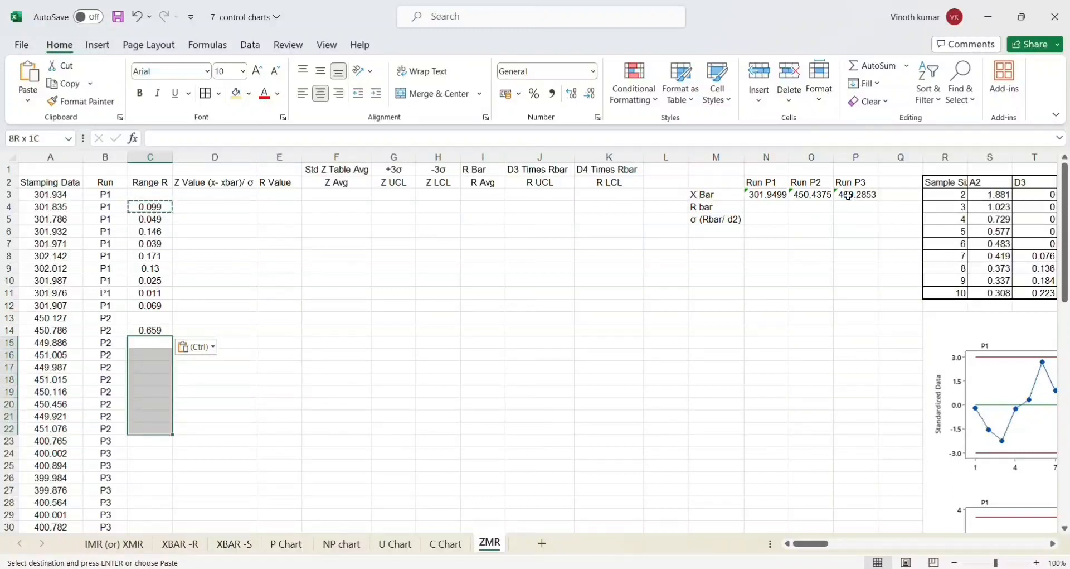
pyautogui.hotkey('ctrl', 'v')
# Step: Paste the moving range formula into C24:C32 for the run P3 readings, leaving C23 empty
pyautogui.press('Down')
pyautogui.press('Down')
pyautogui.press('Down')
pyautogui.press('Down')
pyautogui.press('Down')
pyautogui.press('Down')
pyautogui.press('Down')
pyautogui.press('Down')
pyautogui.press('Down')
pyautogui.press('Down')
pyautogui.press('Up')
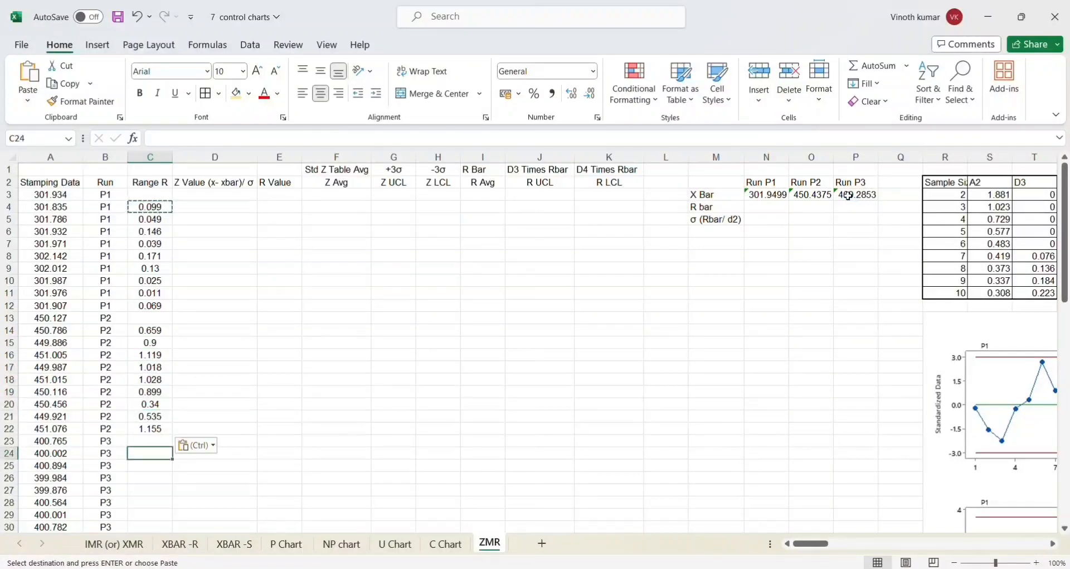
pyautogui.hotkey('ctrl', 'v')
pyautogui.hotkey('shift', 'Down')
pyautogui.hotkey('shift', 'Down')
pyautogui.hotkey('shift', 'Down')
pyautogui.hotkey('shift', 'Down')
pyautogui.hotkey('shift', 'Down')
pyautogui.hotkey('shift', 'Down')
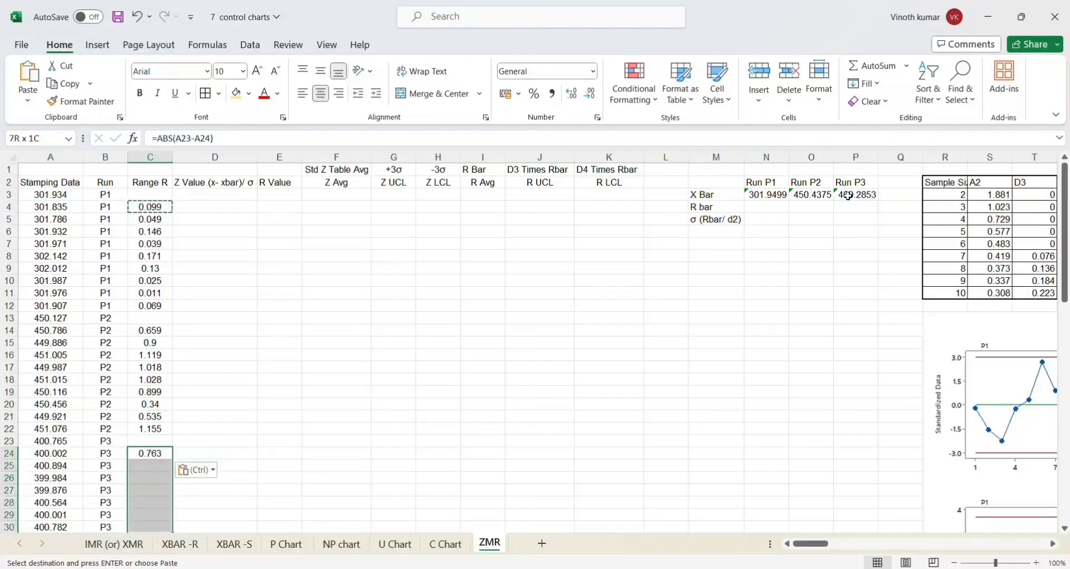
pyautogui.hotkey('shift', 'Down')
pyautogui.hotkey('shift', 'Down')
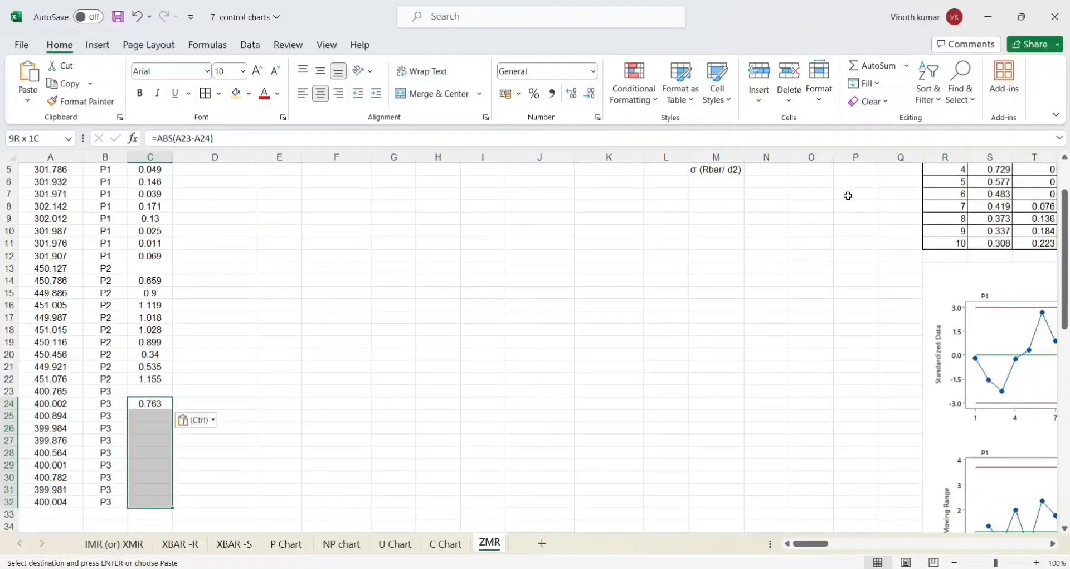
pyautogui.hotkey('ctrl', 'v')
# Step: Look across the Z and R column headings, the run summary table, the control chart constants and the Z-MR chart
pyautogui.hotkey('ctrl', 'Up')
pyautogui.hotkey('ctrl', 'Up')
pyautogui.hotkey('ctrl', 'Up')
pyautogui.hotkey('ctrl', 'Up')
pyautogui.hotkey('ctrl', 'Up')
pyautogui.hotkey('ctrl', 'Up')
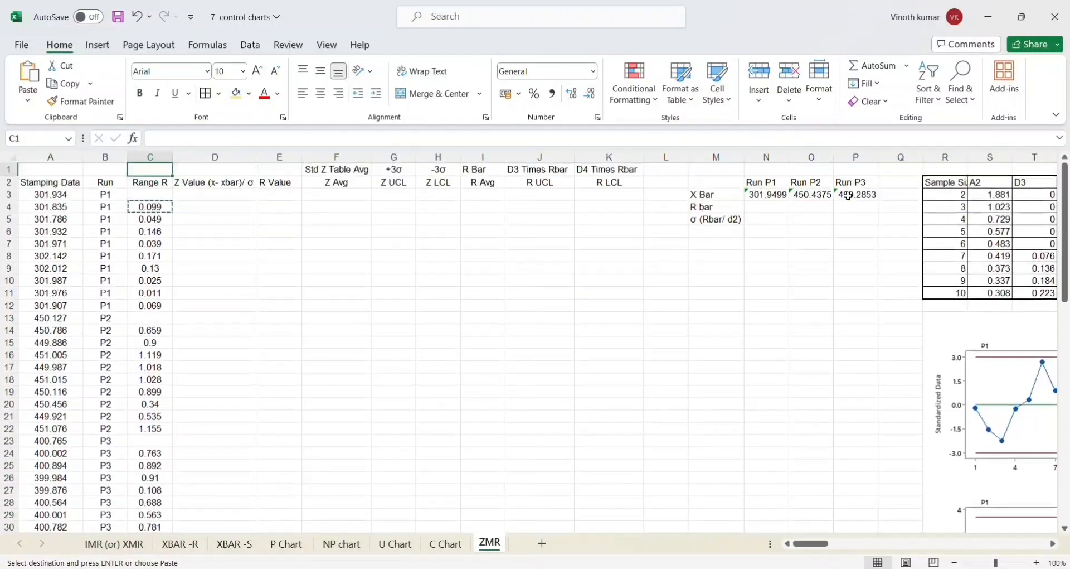
pyautogui.press('Down')
pyautogui.press('Down')
pyautogui.press('Right')
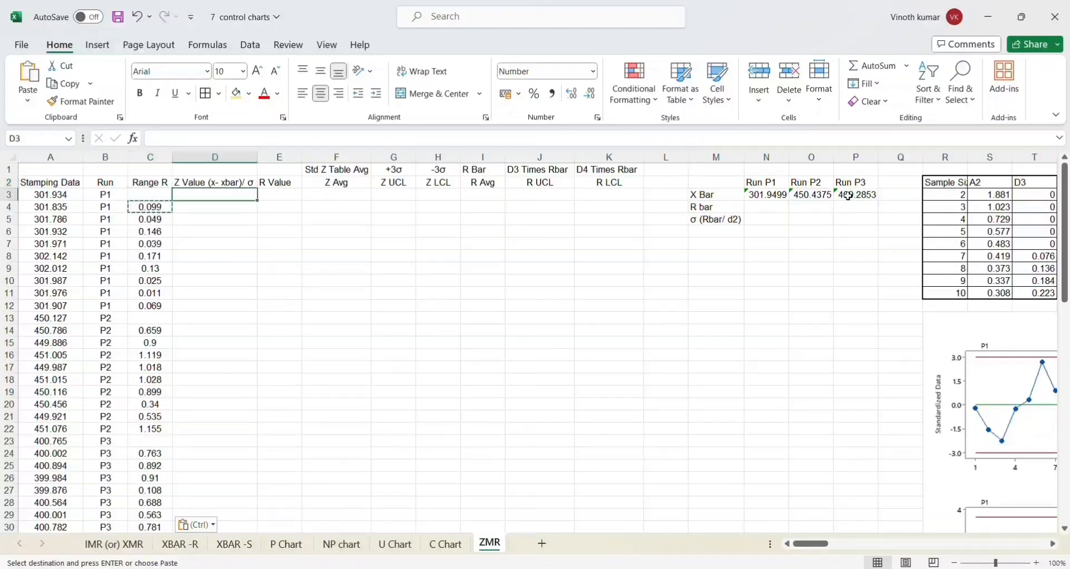
pyautogui.press('Right')
pyautogui.press('Right')
pyautogui.press('Right')
pyautogui.press('Right')
pyautogui.press('Right')
pyautogui.press('Right')
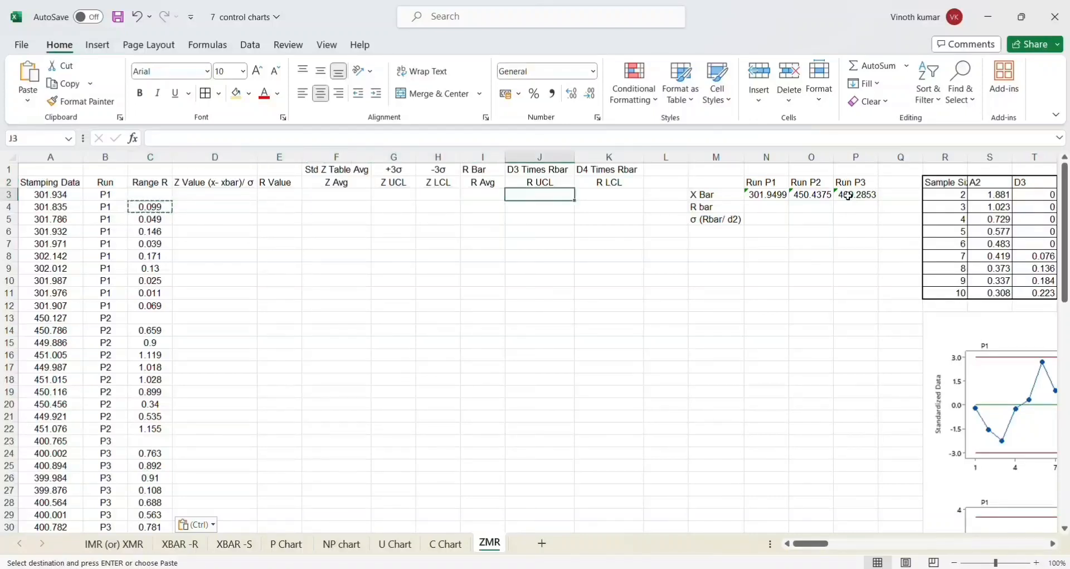
pyautogui.press('Right')
pyautogui.press('Right')
pyautogui.press('Right')
pyautogui.press('Right')
pyautogui.press('Right')
pyautogui.press('Right')
pyautogui.press('Right')
pyautogui.press('Right')
pyautogui.press('Right')
pyautogui.press('Right')
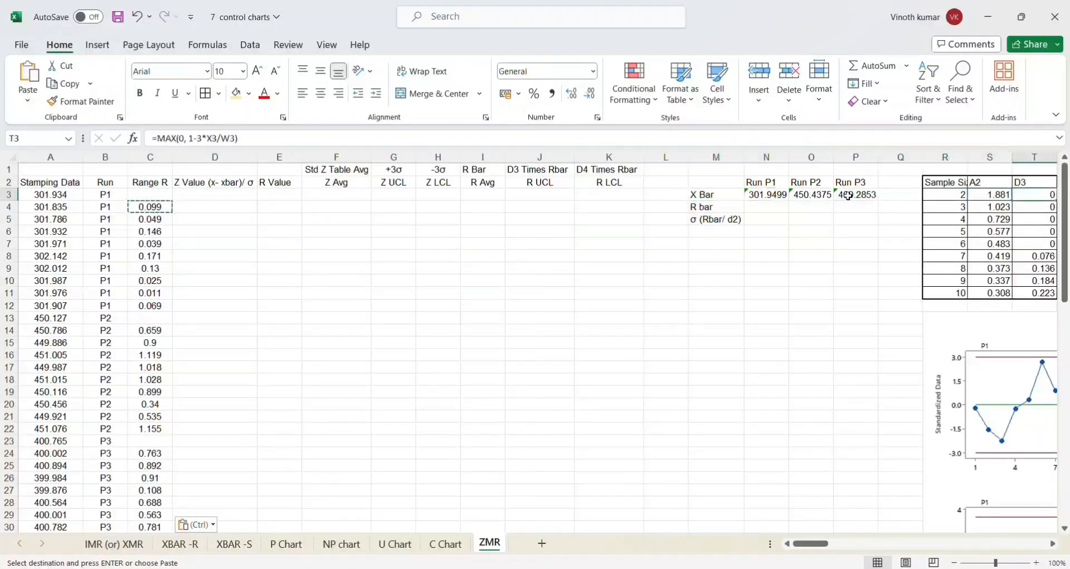
pyautogui.press('Down')
pyautogui.press('Right')
pyautogui.press('Right')
pyautogui.press('Right')
pyautogui.press('Right')
pyautogui.press('Right')
pyautogui.press('Right')
pyautogui.press('Right')
pyautogui.press('Right')
pyautogui.press('Right')
pyautogui.press('Right')
pyautogui.press('Right')
pyautogui.press('Right')
pyautogui.press('Right')
pyautogui.press('Right')
pyautogui.press('Right')
pyautogui.press('Right')
pyautogui.press('Left')
pyautogui.press('Left')
pyautogui.press('Left')
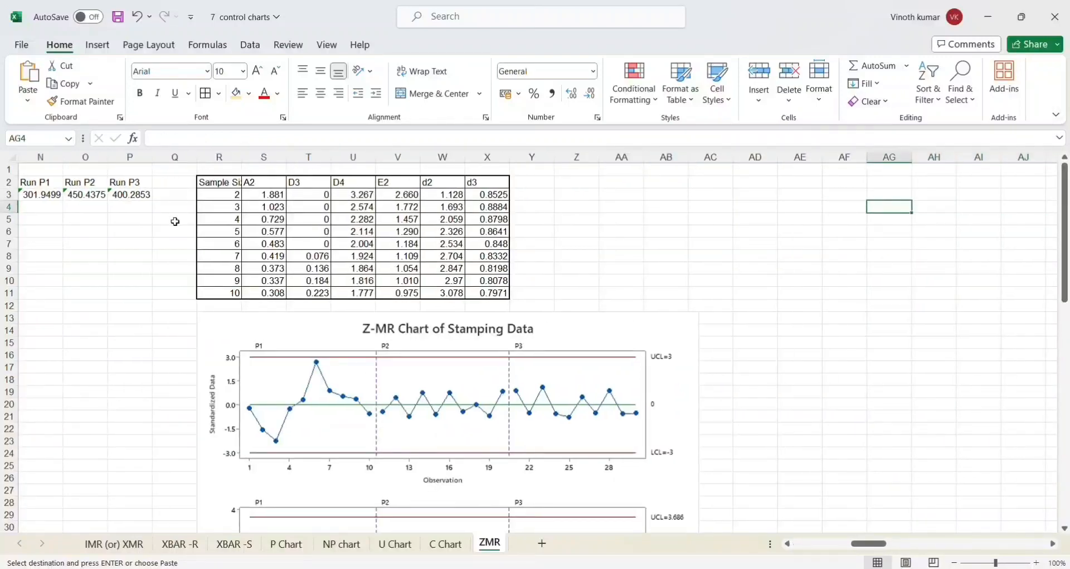
pyautogui.click(68, 208)
pyautogui.press('Left')
pyautogui.press('Left')
pyautogui.press('Left')
pyautogui.press('Left')
pyautogui.press('Left')
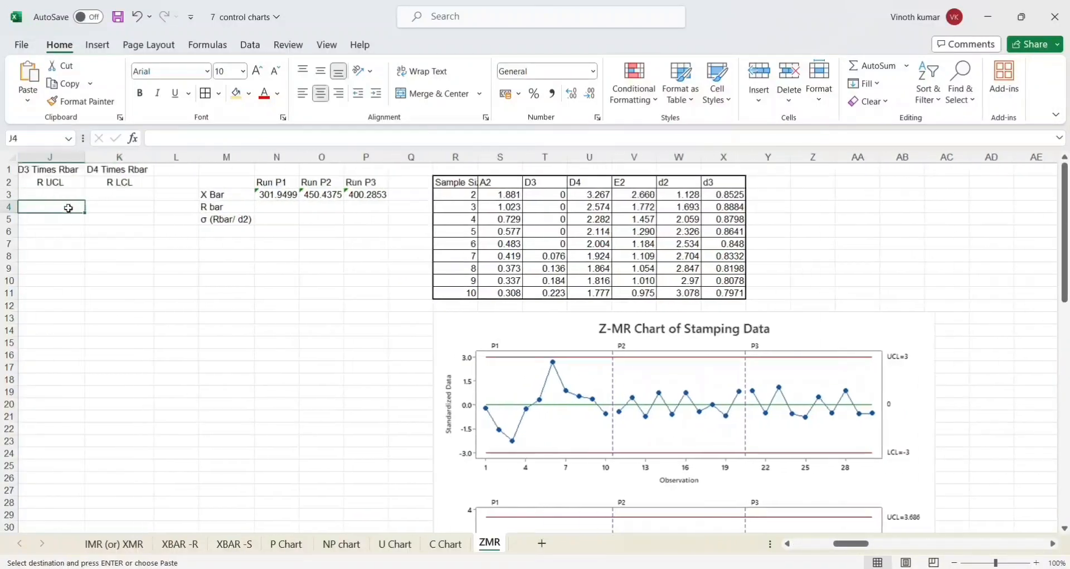
pyautogui.press('Right')
pyautogui.press('Right')
pyautogui.press('Right')
pyautogui.press('Right')
pyautogui.press('Left')
pyautogui.press('Left')
pyautogui.press('Left')
pyautogui.press('Left')
pyautogui.press('Left')
pyautogui.press('Left')
pyautogui.press('Left')
pyautogui.press('Left')
pyautogui.press('Left')
pyautogui.press('Left')
pyautogui.press('Left')
pyautogui.press('Left')
pyautogui.press('Left')
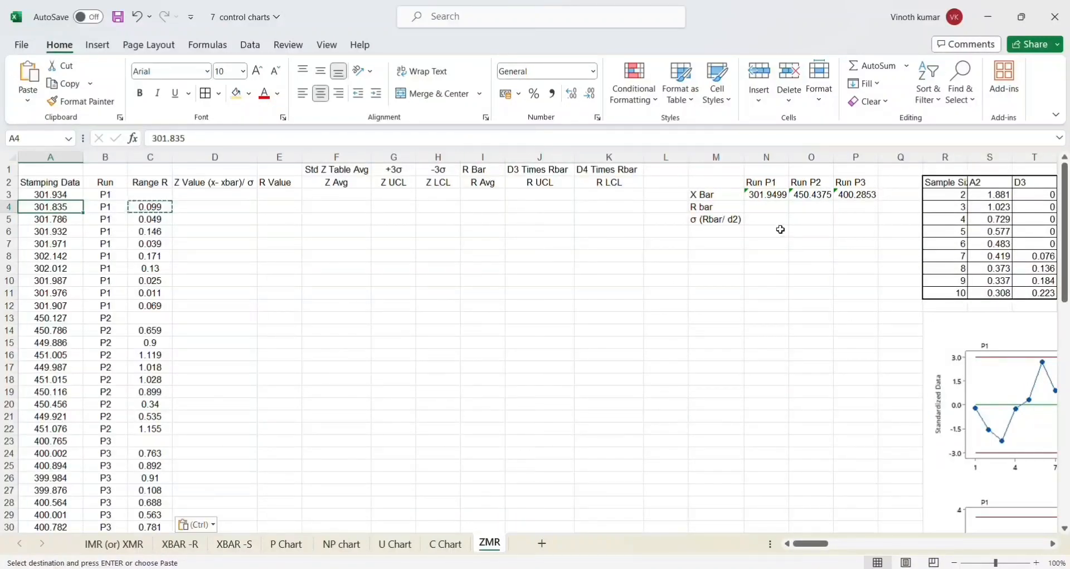
# Step: Calculate the Run P1 R bar in N4 with the formula =AVERAGE(C3:C12)
pyautogui.click(770, 204)
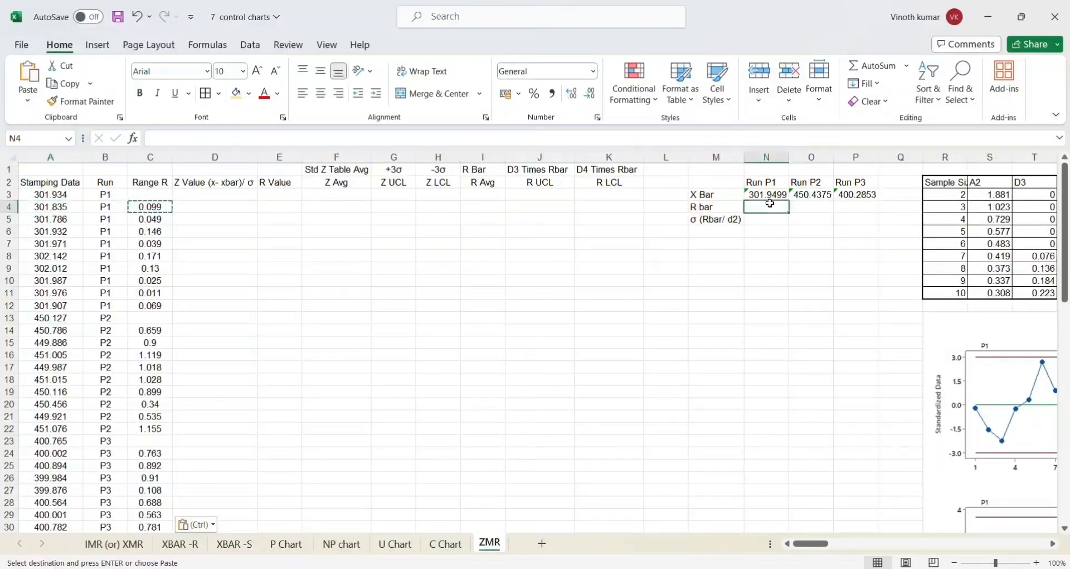
pyautogui.write('=av')
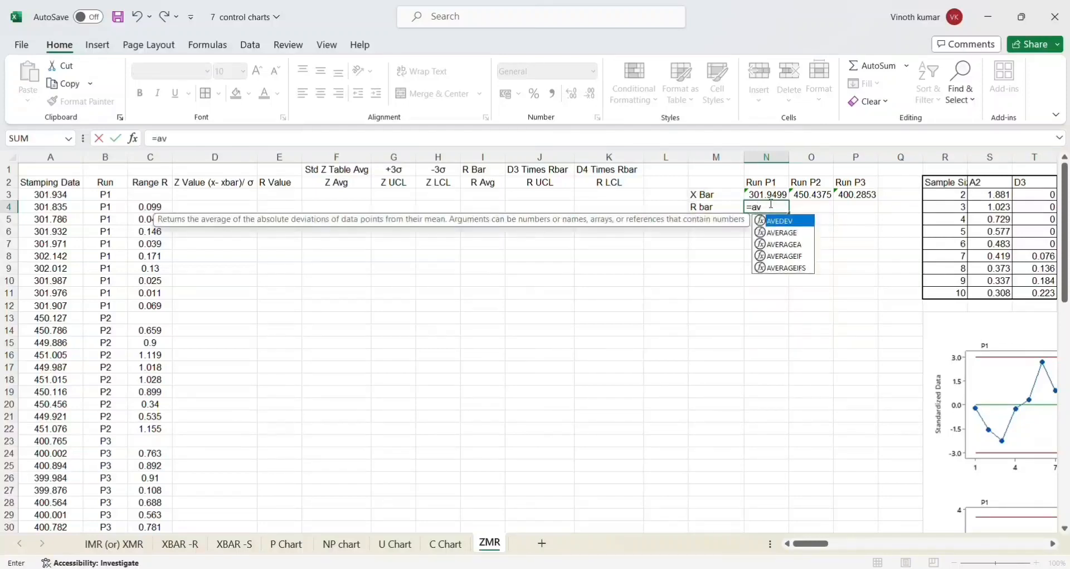
pyautogui.doubleClick(781, 232)
pyautogui.moveTo(156, 193); pyautogui.dragTo(159, 292)
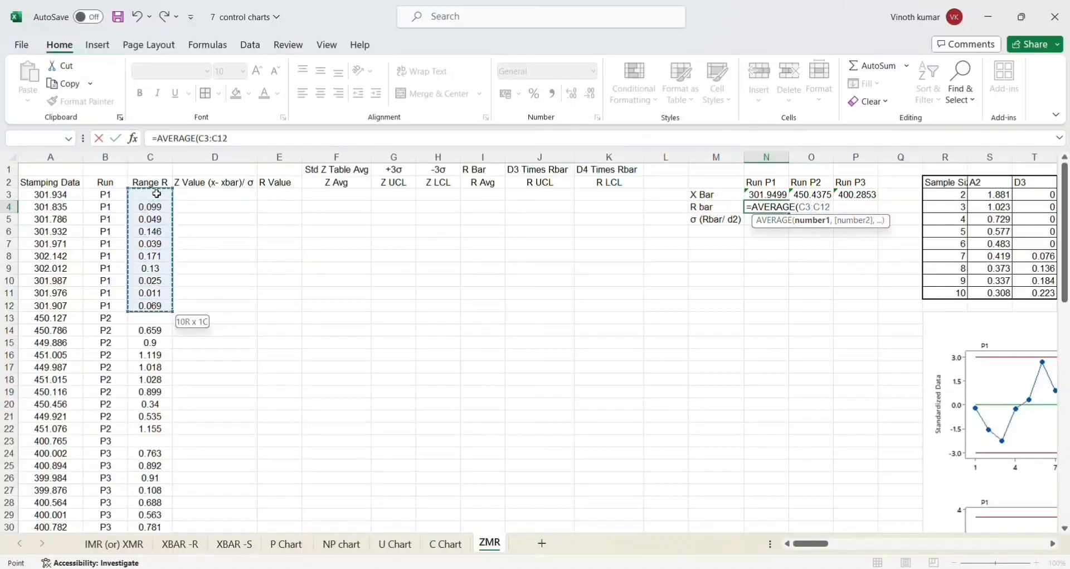
pyautogui.press('Return')
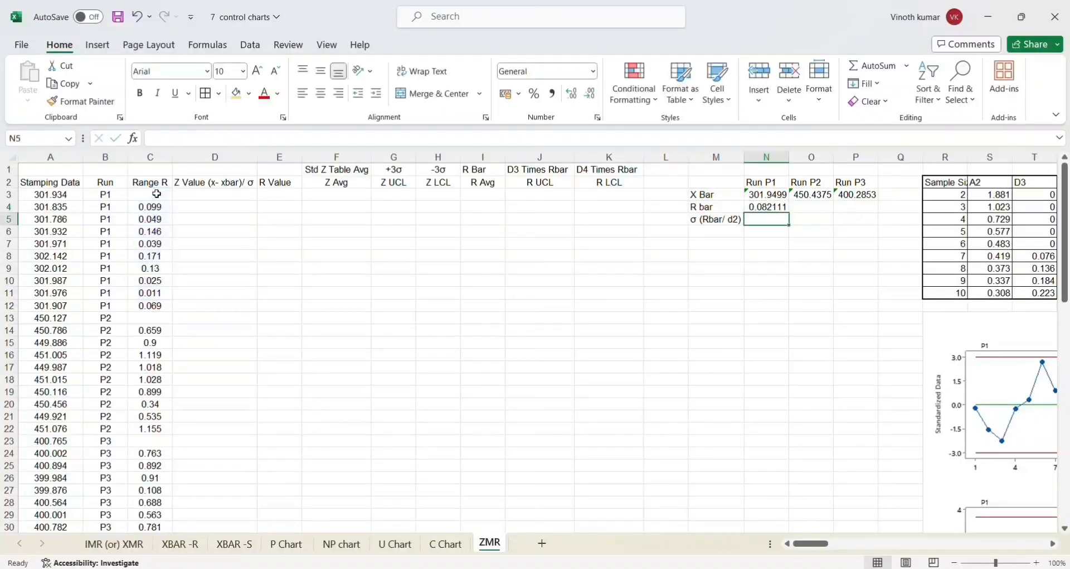
# Step: Calculate the Run P2 R bar in O4 with the formula =AVERAGE(C13:C22)
pyautogui.press('Up')
pyautogui.press('Right')
pyautogui.write('=')
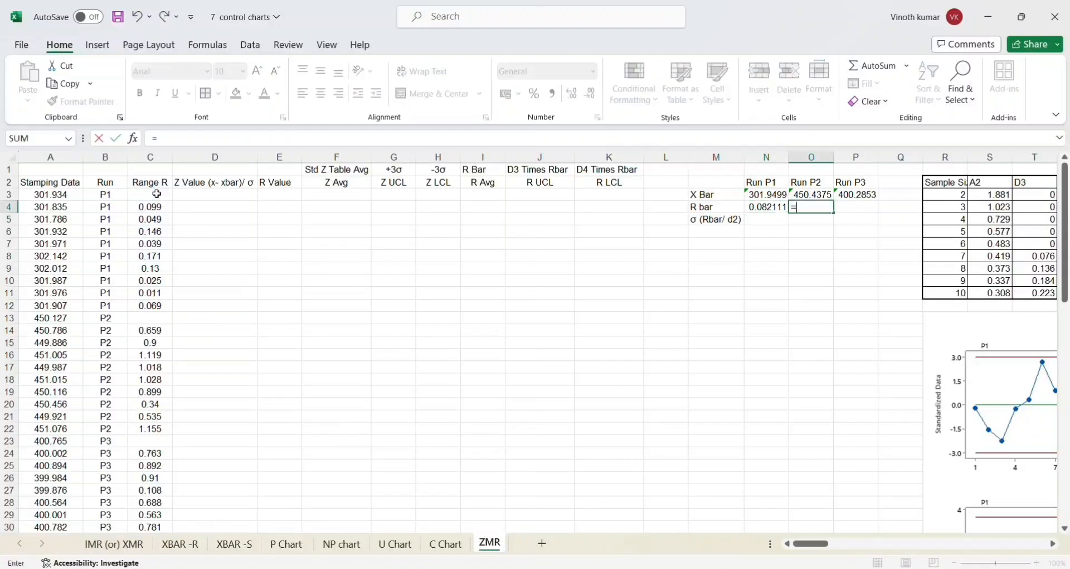
pyautogui.write('av')
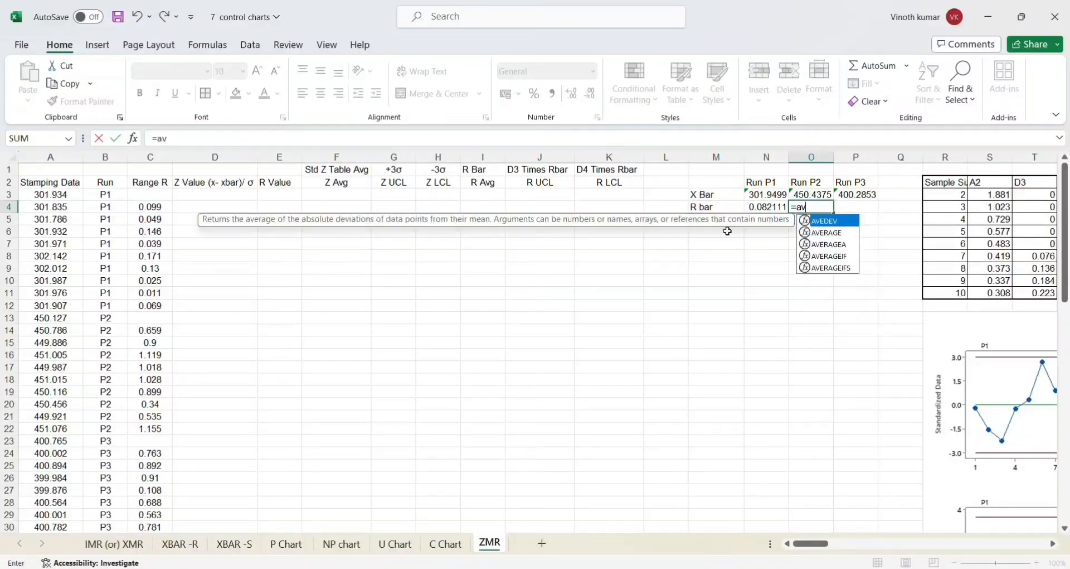
pyautogui.doubleClick(830, 232)
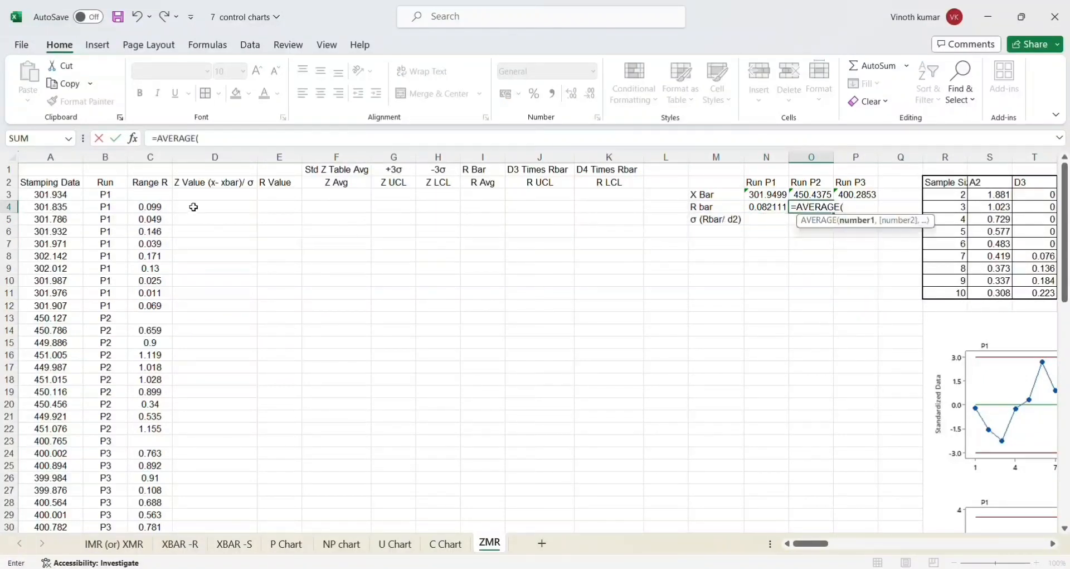
pyautogui.click(143, 317)
pyautogui.hotkey('shift', 'Down')
pyautogui.hotkey('shift', 'Down')
pyautogui.hotkey('shift', 'Down')
pyautogui.hotkey('shift', 'Down')
pyautogui.hotkey('shift', 'Down')
pyautogui.hotkey('shift', 'Down')
pyautogui.hotkey('shift', 'Down')
pyautogui.hotkey('shift', 'Down')
pyautogui.hotkey('shift', 'Down')
pyautogui.hotkey('shift', 'Down')
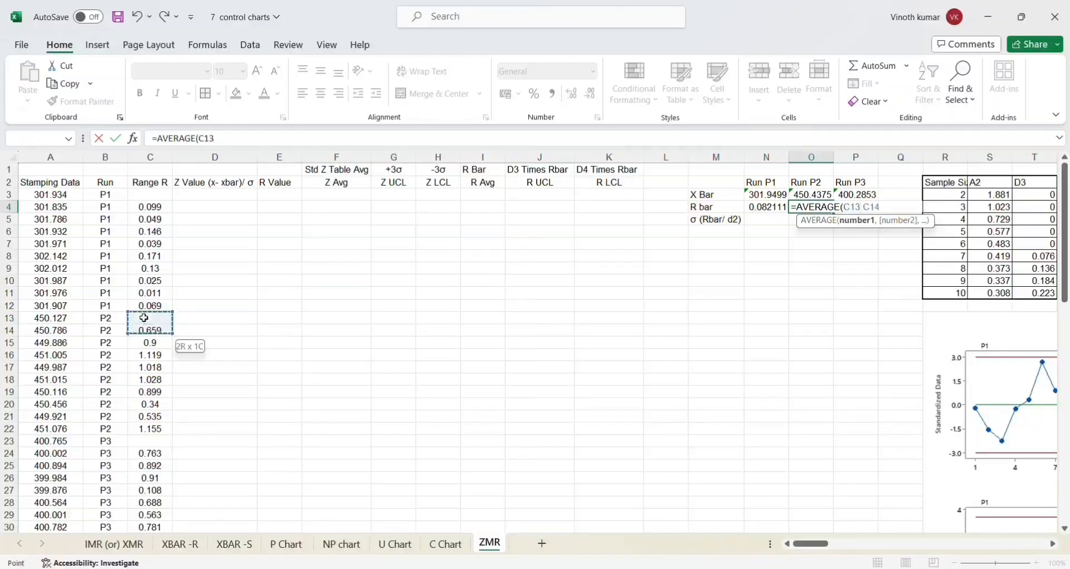
pyautogui.hotkey('shift', 'Up')
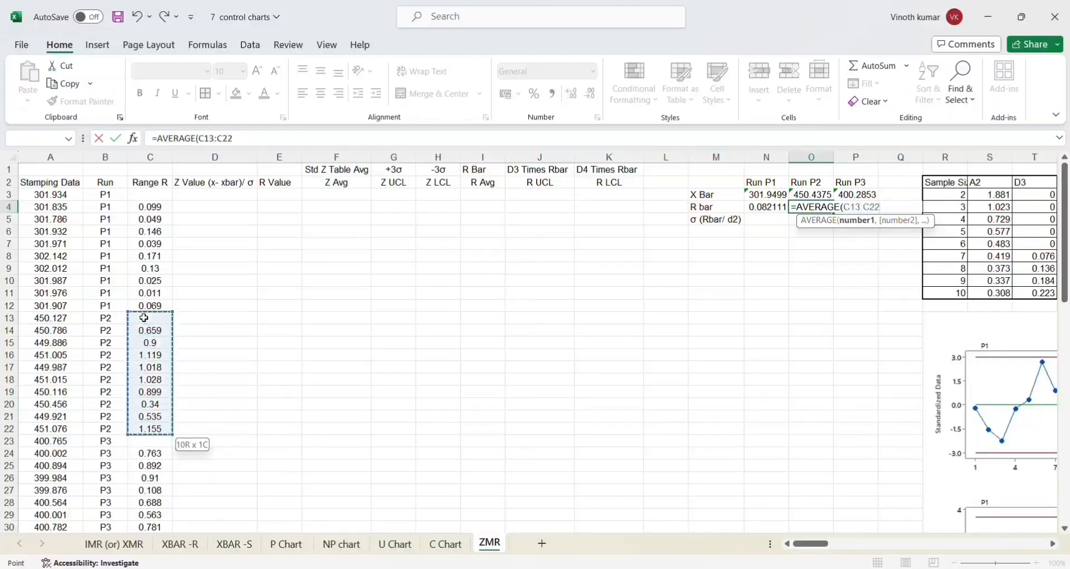
pyautogui.press('Tab')
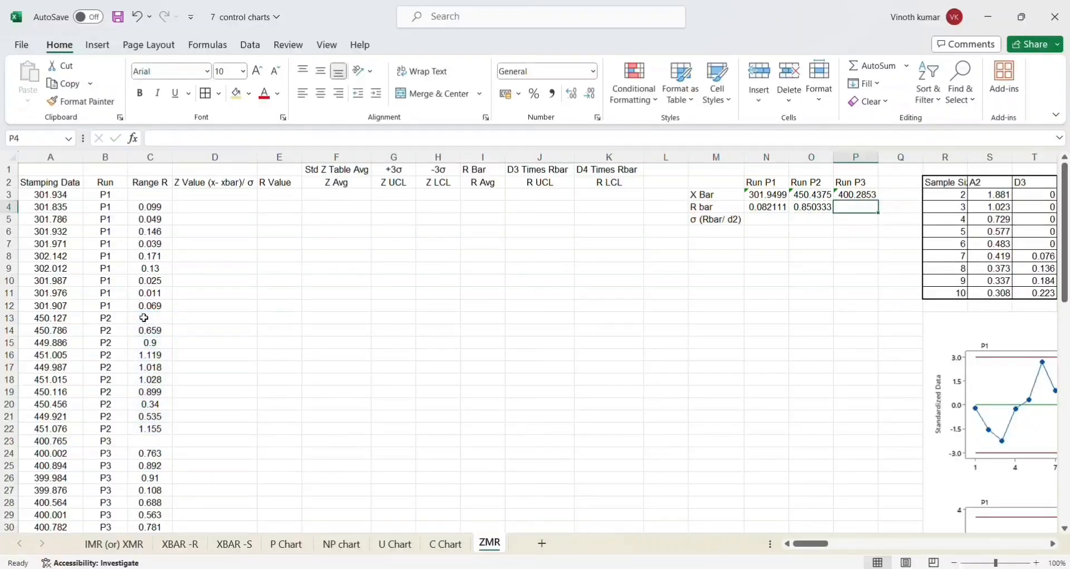
# Step: Calculate the Run P3 R bar in P4 with the formula =AVERAGE(C23:C32)
pyautogui.write('=av')
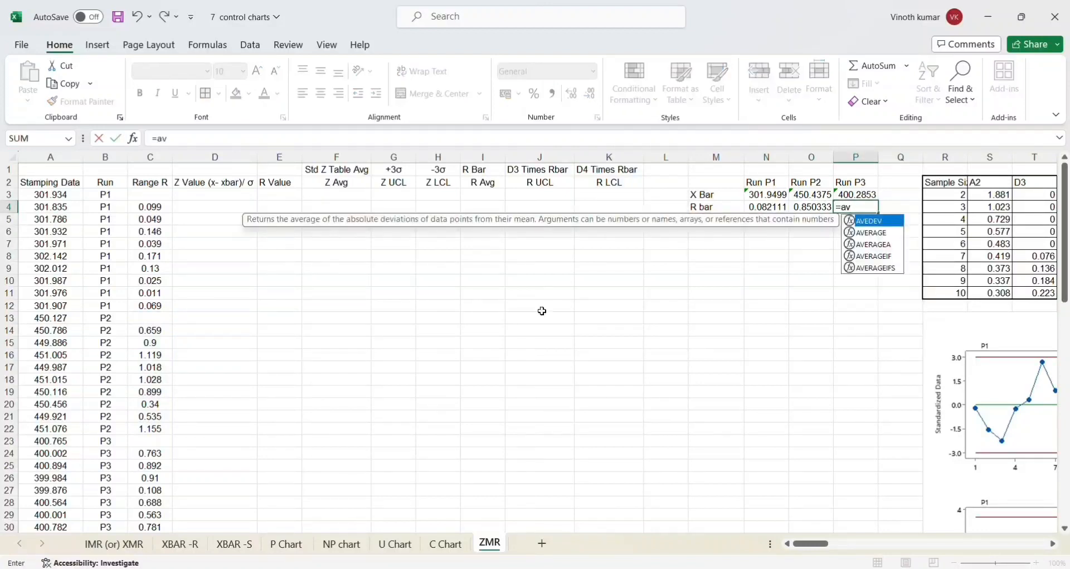
pyautogui.doubleClick(876, 232)
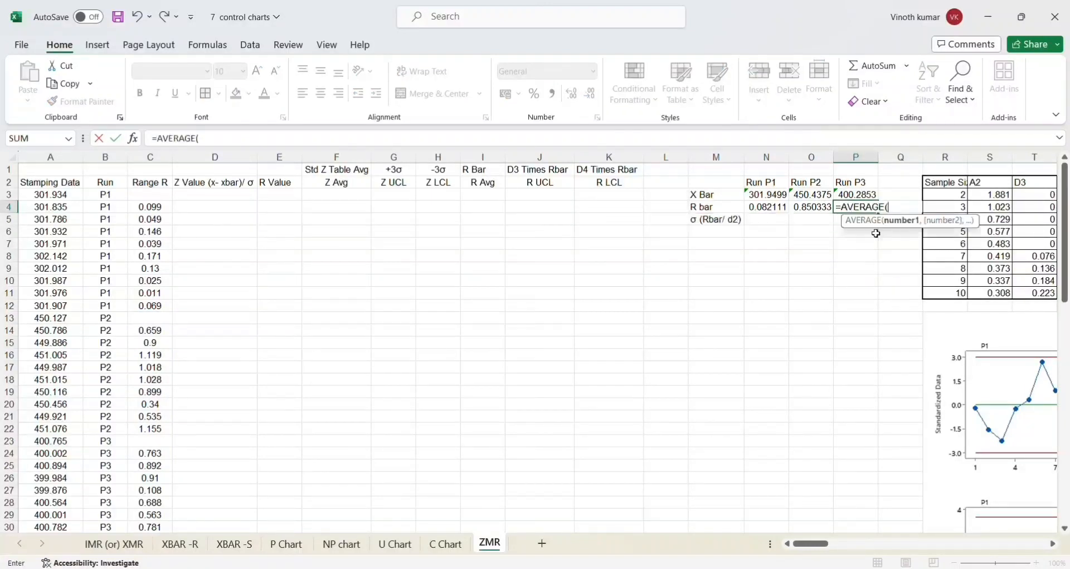
pyautogui.click(151, 450)
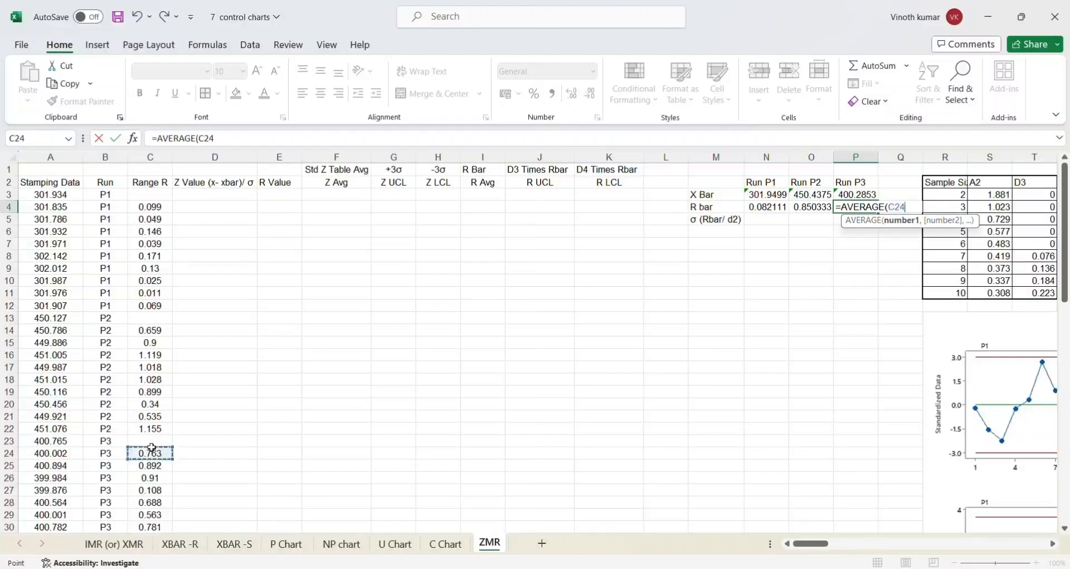
pyautogui.moveTo(151, 439); pyautogui.dragTo(152, 447)
pyautogui.scroll(-1, 151, 447)
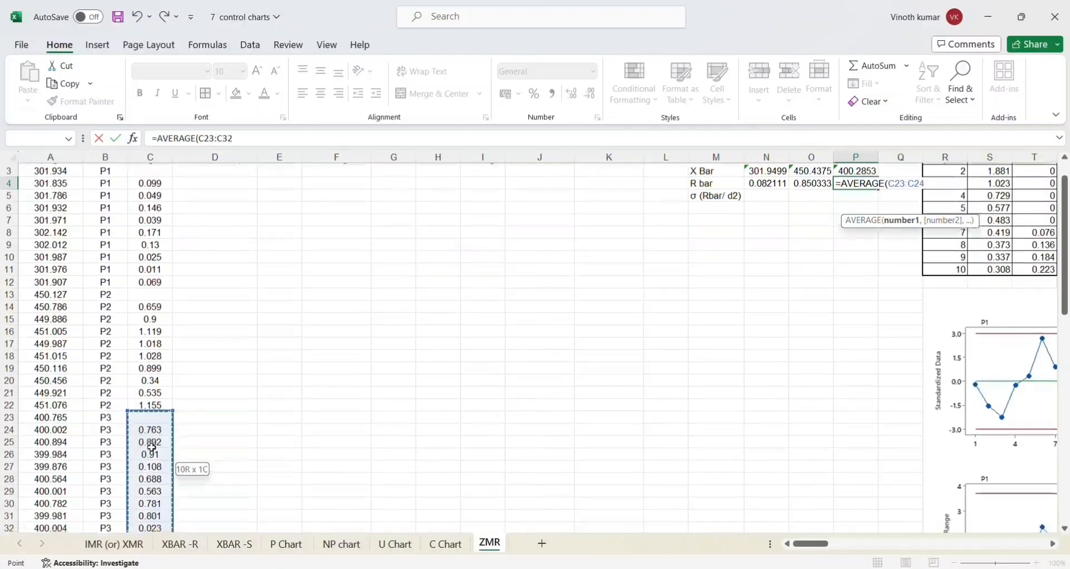
pyautogui.press('Return')
# Step: Check the X Bar and R bar formulas in the run summary table
pyautogui.press('Up')
pyautogui.press('Up')
pyautogui.press('Up')
pyautogui.press('Up')
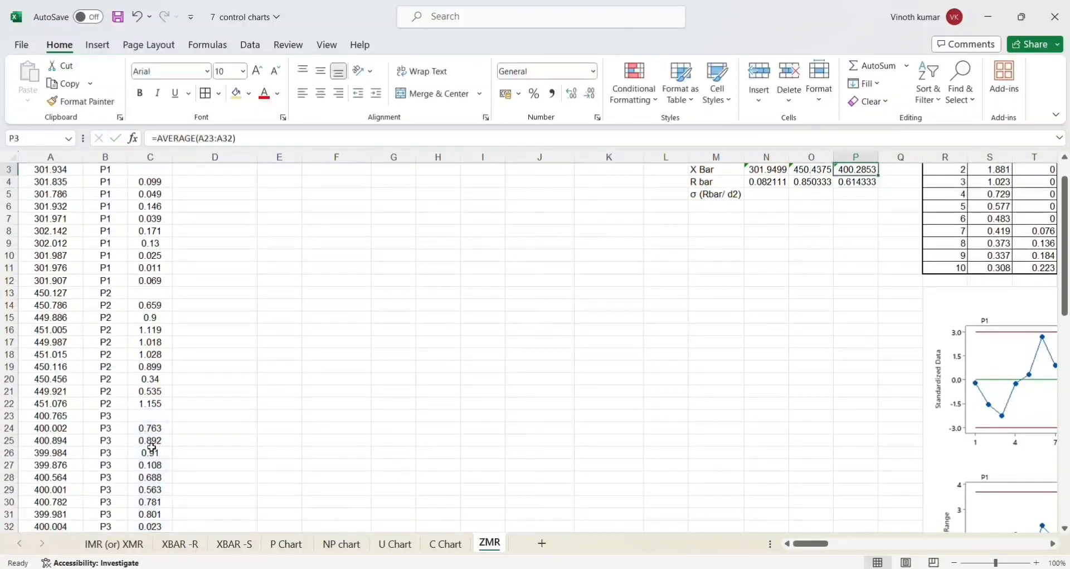
pyautogui.press('Down')
pyautogui.press('Down')
pyautogui.press('Left')
pyautogui.press('Left')
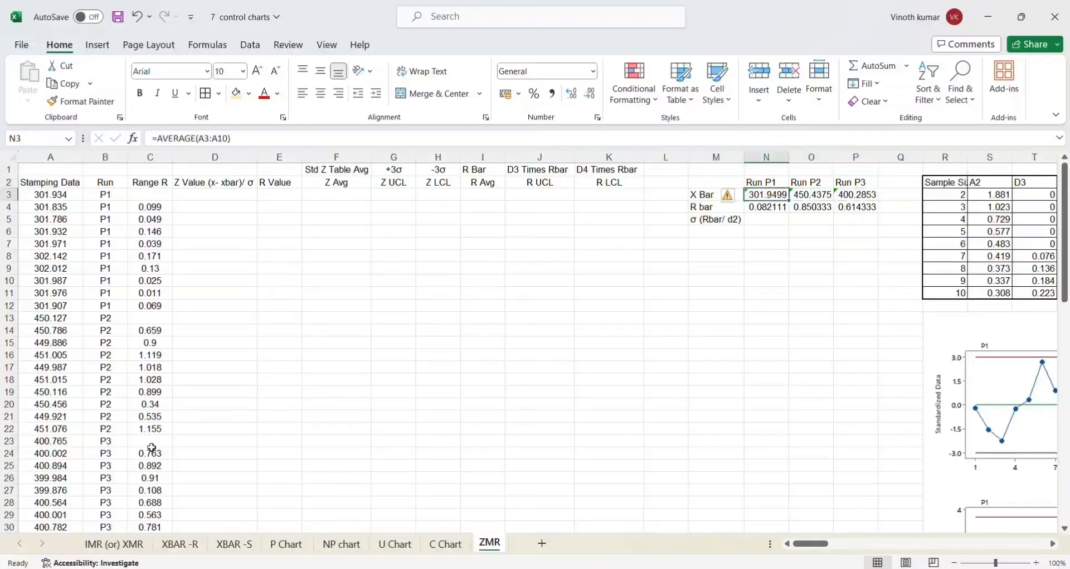
pyautogui.press('Down')
pyautogui.press('Down')
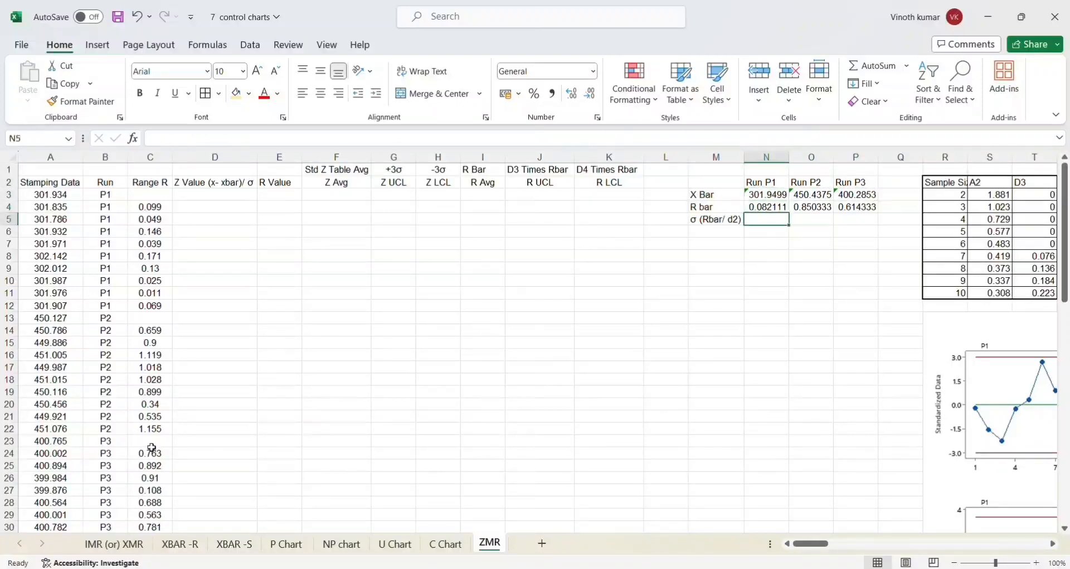
pyautogui.press('Up')
pyautogui.press('Up')
# Step: Calculate the Run P1 sigma in N5 with the formula =N4/$W$3
pyautogui.press('Down')
pyautogui.press('Down')
pyautogui.write('=')
pyautogui.press('Up')
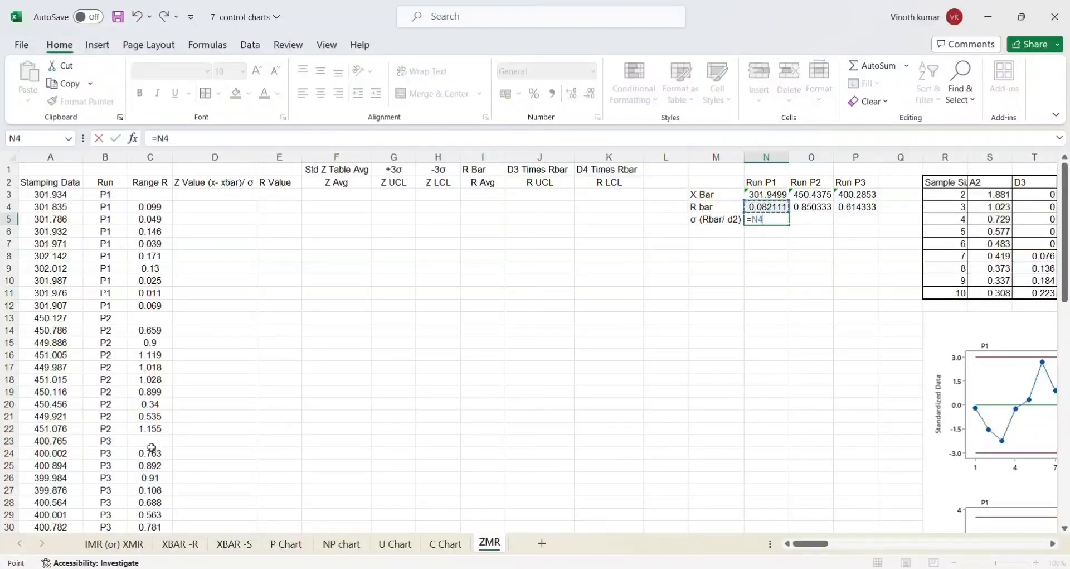
pyautogui.write('/')
pyautogui.press('Right')
pyautogui.press('Right')
pyautogui.press('Right')
pyautogui.press('Right')
pyautogui.press('Right')
pyautogui.press('Right')
pyautogui.press('Right')
pyautogui.press('Right')
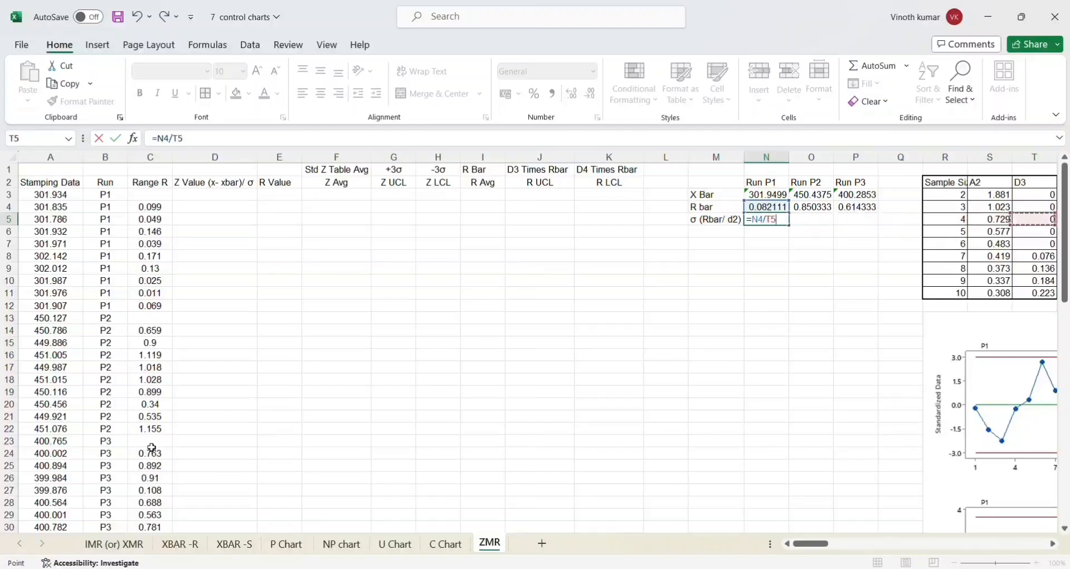
pyautogui.press('Up')
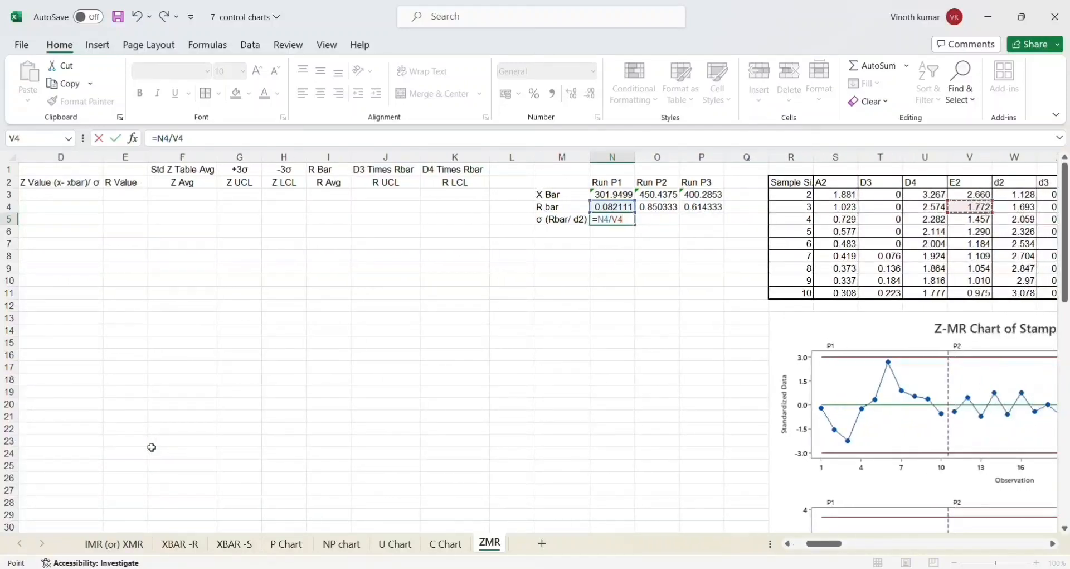
pyautogui.press('Up')
pyautogui.press('Right')
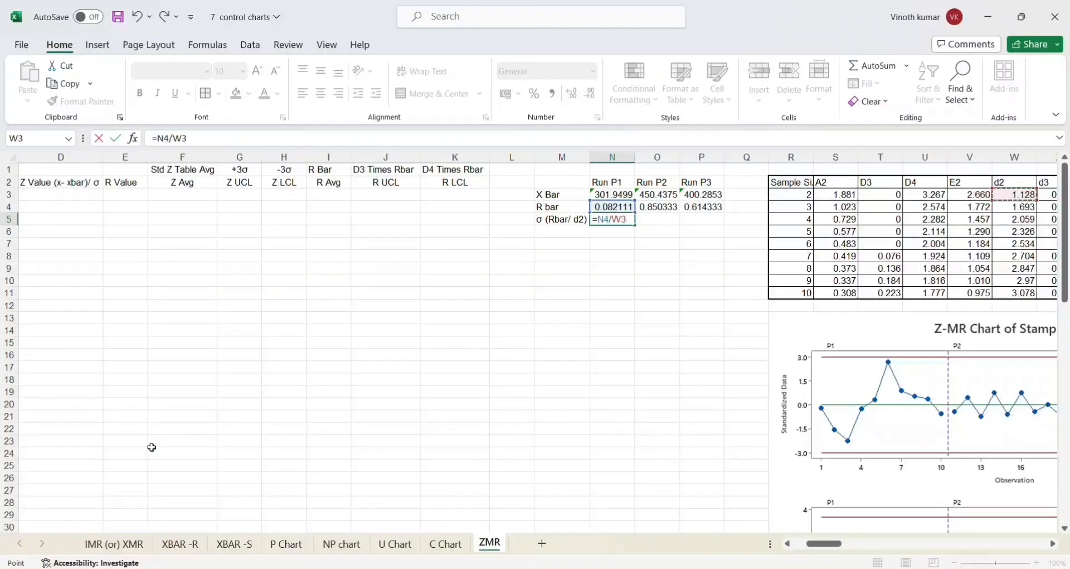
pyautogui.click(184, 138)
pyautogui.press('F4')
pyautogui.press('Return')
pyautogui.press('Up')
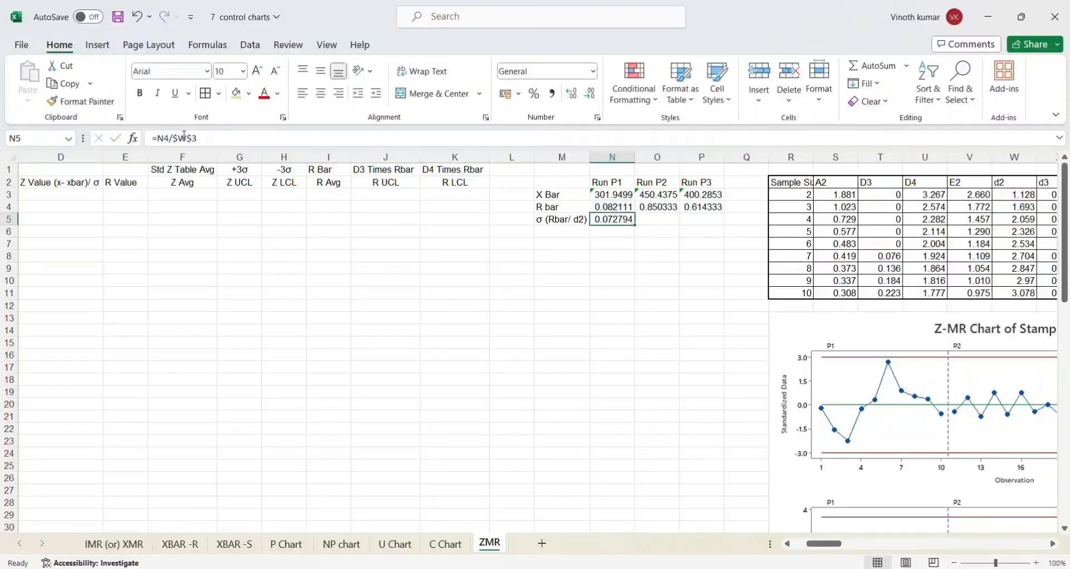
# Step: Copy the Run P1 sigma formula across to O5 and P5 for Run P2 and Run P3
pyautogui.hotkey('ctrl', 'c')
pyautogui.press('Right')
pyautogui.hotkey('ctrl', 'v')
pyautogui.press('Right')
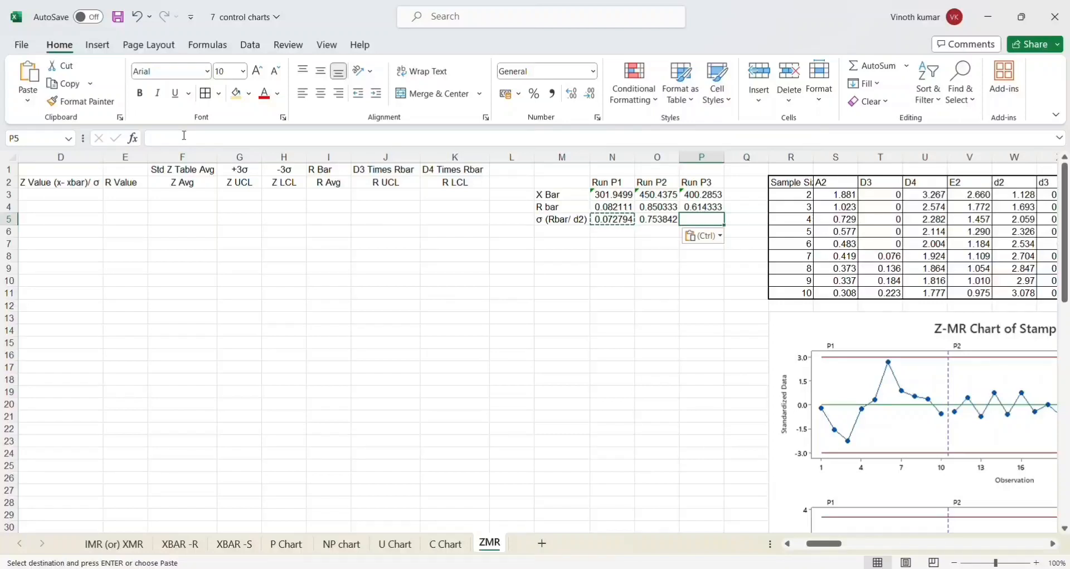
pyautogui.hotkey('ctrl', 'v')
# Step: Review the empty calculation columns and the R bar and σ (Rbar/ d2) labels of the run summary table
pyautogui.press('Left')
pyautogui.press('Left')
pyautogui.press('Left')
pyautogui.press('Left')
pyautogui.press('Left')
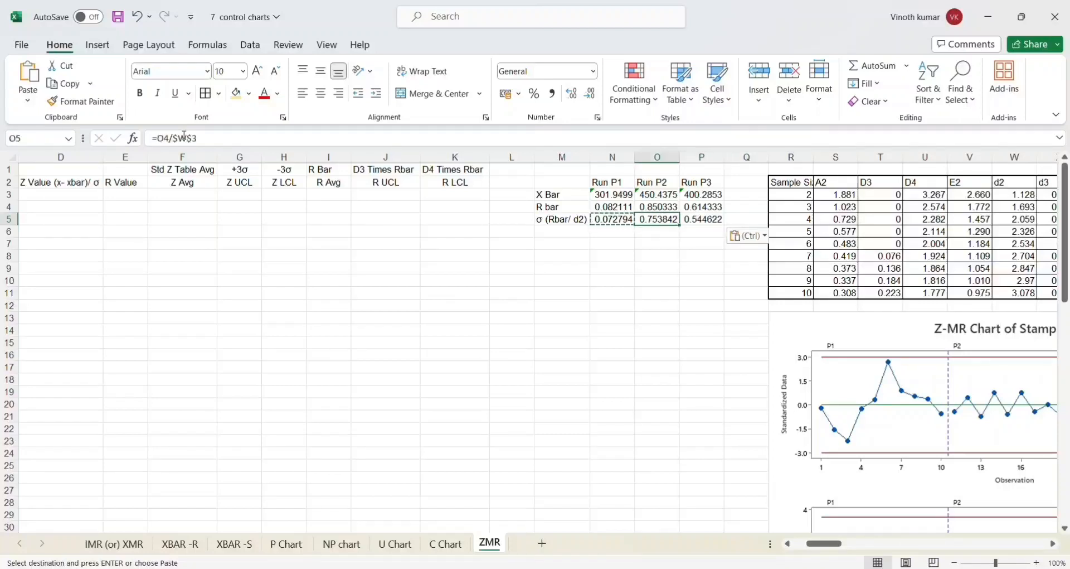
pyautogui.hotkey('ctrl', 'Left')
pyautogui.press('Right')
pyautogui.press('Right')
pyautogui.press('Right')
pyautogui.press('Right')
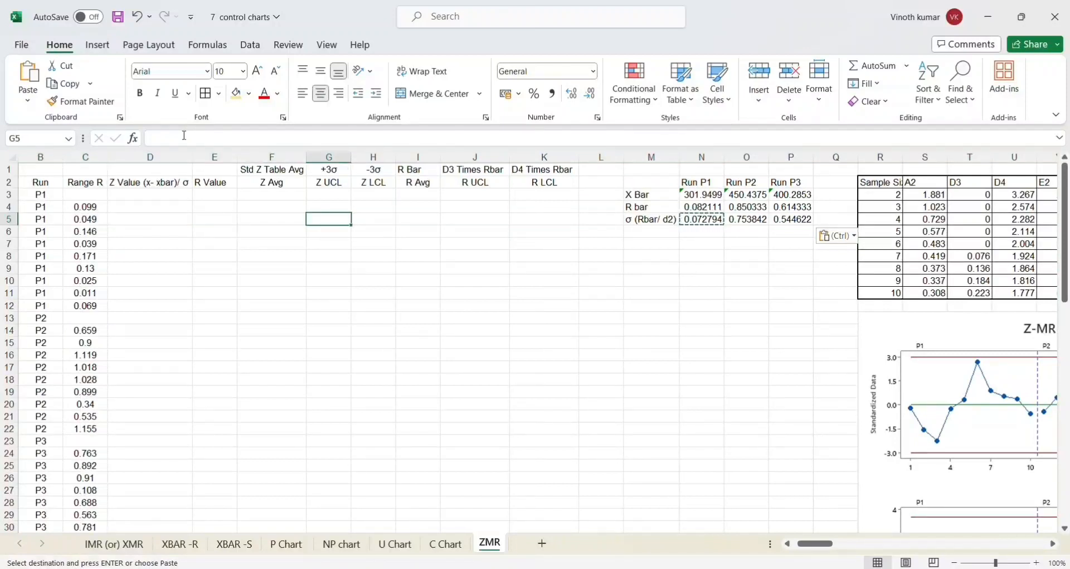
pyautogui.press('Right')
pyautogui.press('Right')
pyautogui.press('Up')
pyautogui.press('Up')
pyautogui.press('Right')
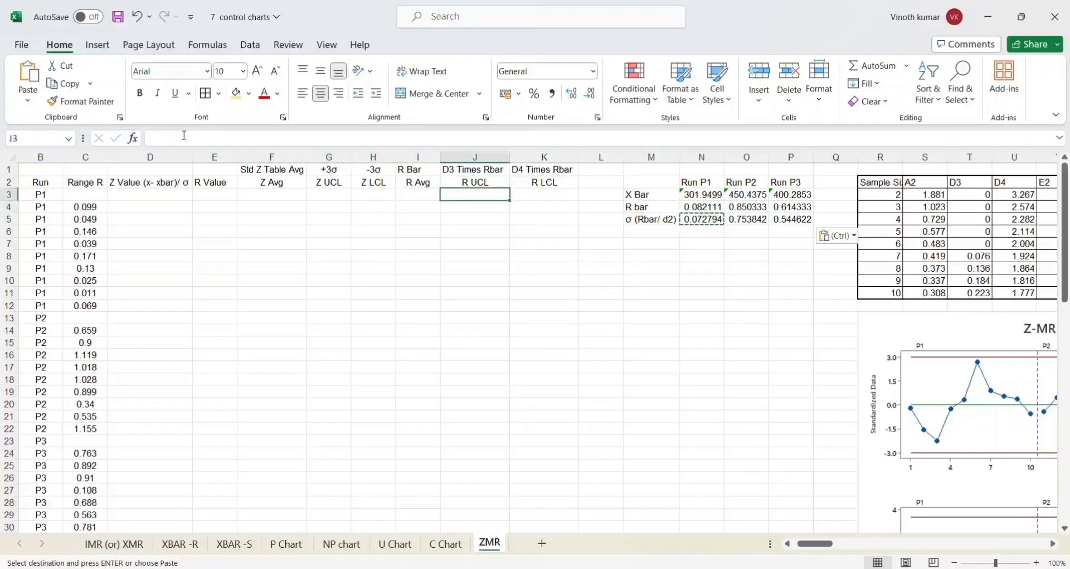
pyautogui.press('Right')
pyautogui.press('Right')
pyautogui.press('Right')
pyautogui.press('Down')
pyautogui.press('Down')
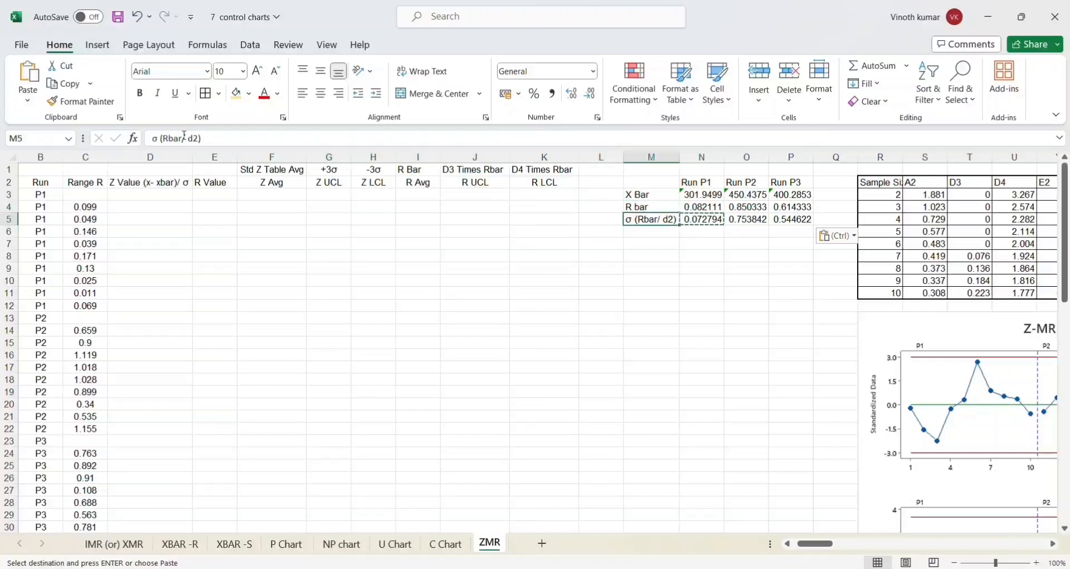
pyautogui.press('Up')
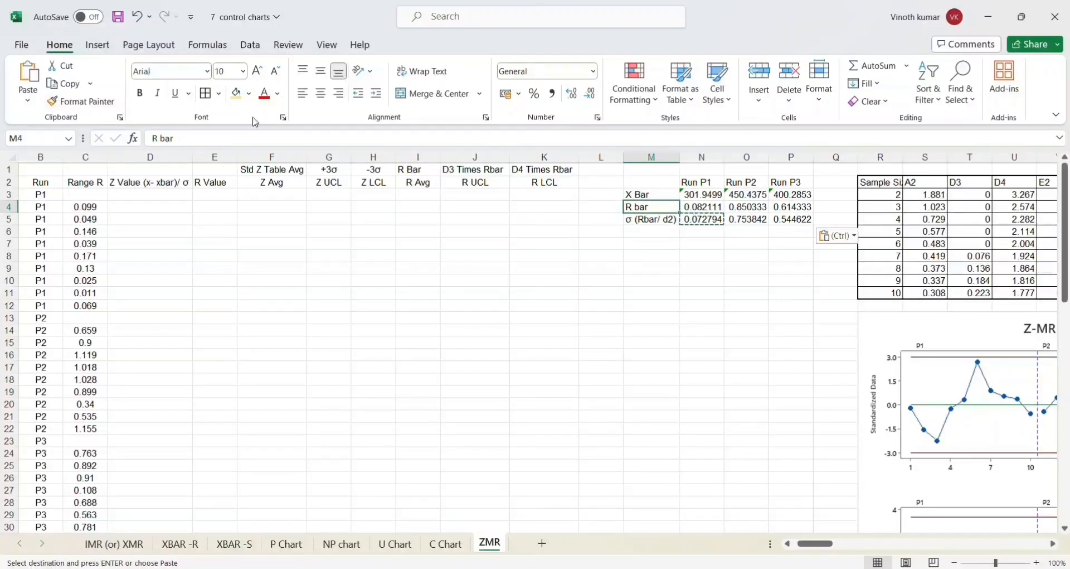
pyautogui.press('Down')
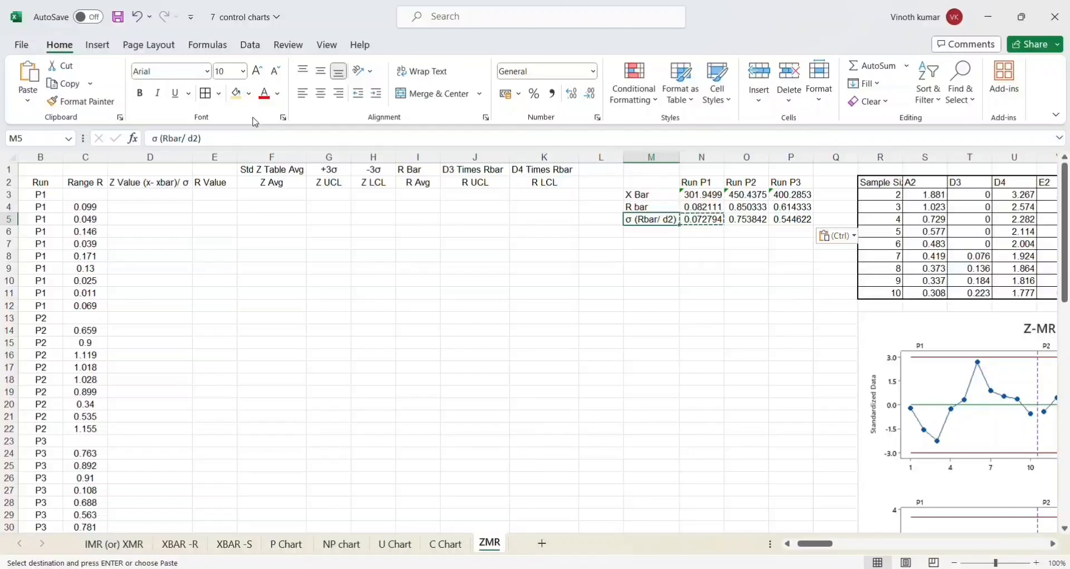
# Step: Calculate the first Run P1 Z value in D3 with the formula =(A3-$N$3)/$N$5
pyautogui.click(126, 199)
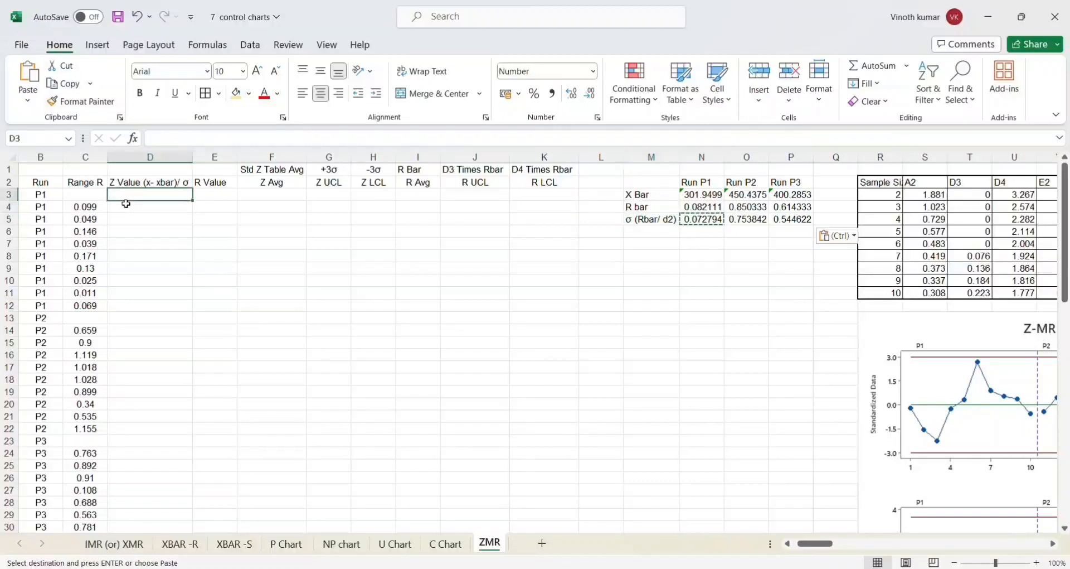
pyautogui.press('Home')
pyautogui.press('Right')
pyautogui.press('Right')
pyautogui.press('Right')
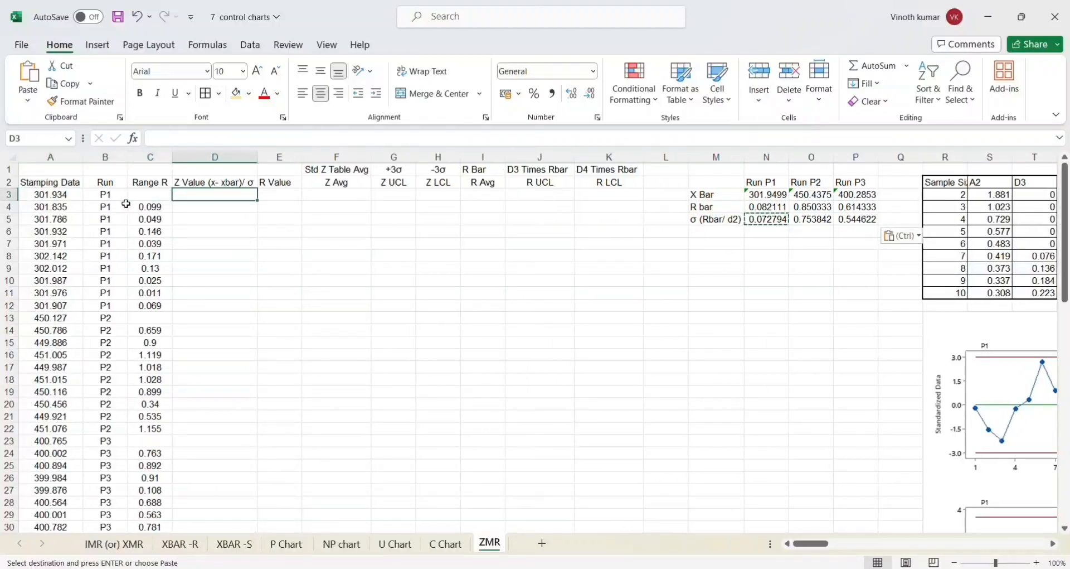
pyautogui.write('=')
pyautogui.press('Left')
pyautogui.press('Left')
pyautogui.press('Left')
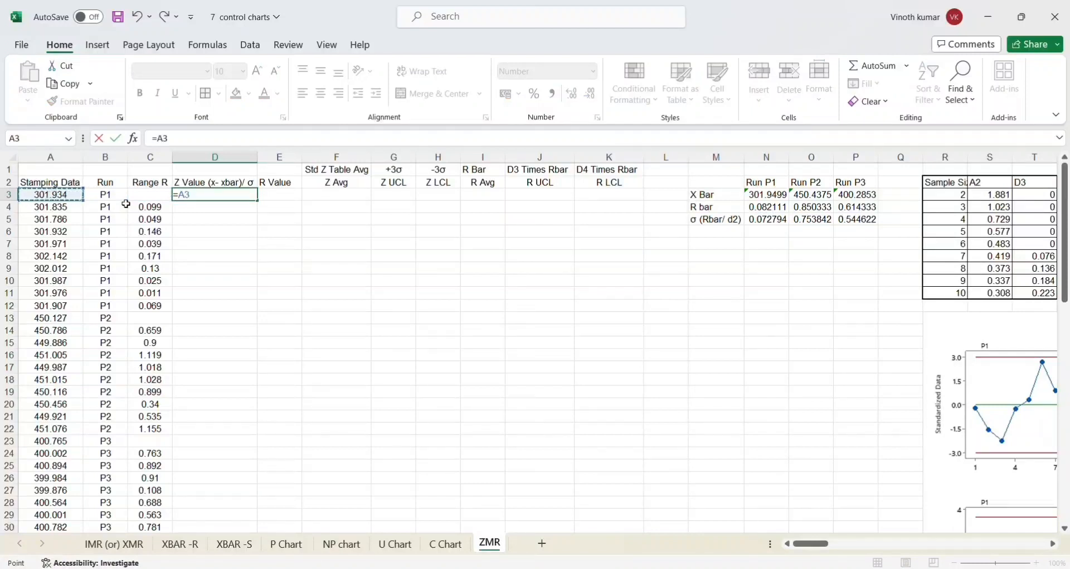
pyautogui.write('=')
pyautogui.press('Right')
pyautogui.press('Right')
pyautogui.press('Right')
pyautogui.press('Right')
pyautogui.press('Right')
pyautogui.press('Right')
pyautogui.press('Right')
pyautogui.press('Right')
pyautogui.press('Right')
pyautogui.press('Right')
pyautogui.press('Right')
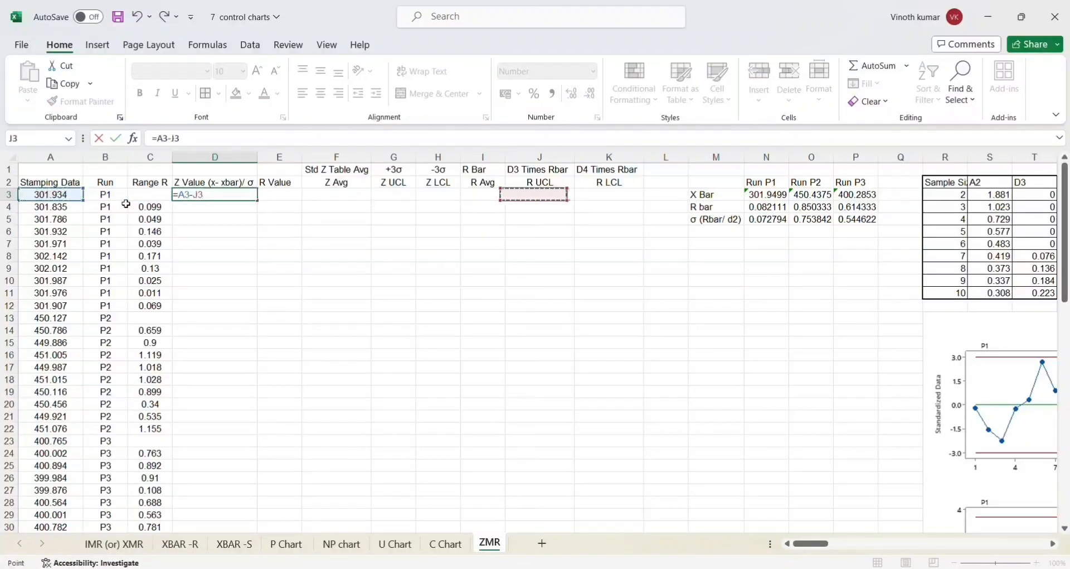
pyautogui.press('Left')
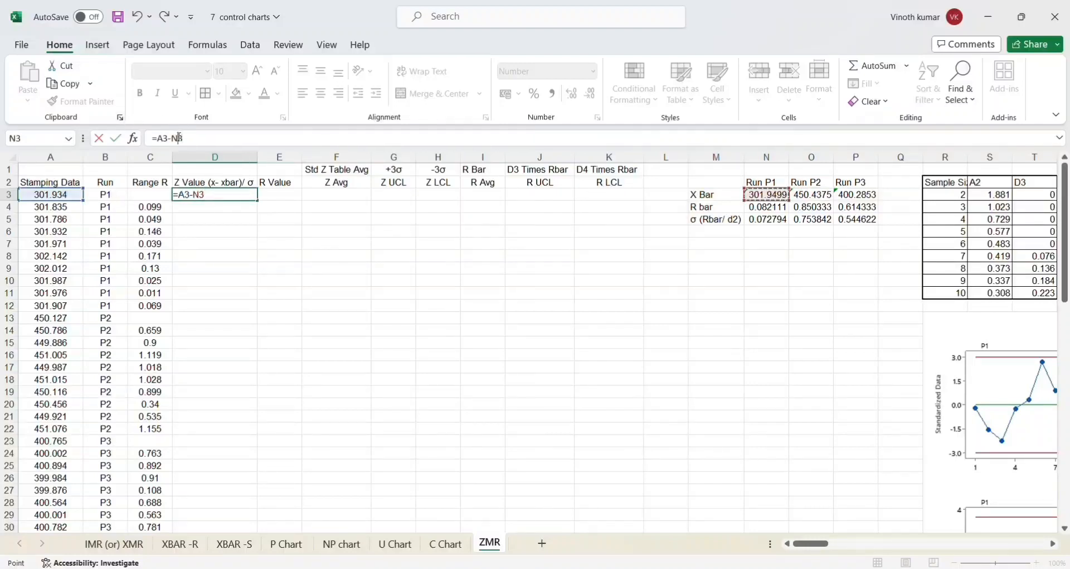
pyautogui.press('F4')
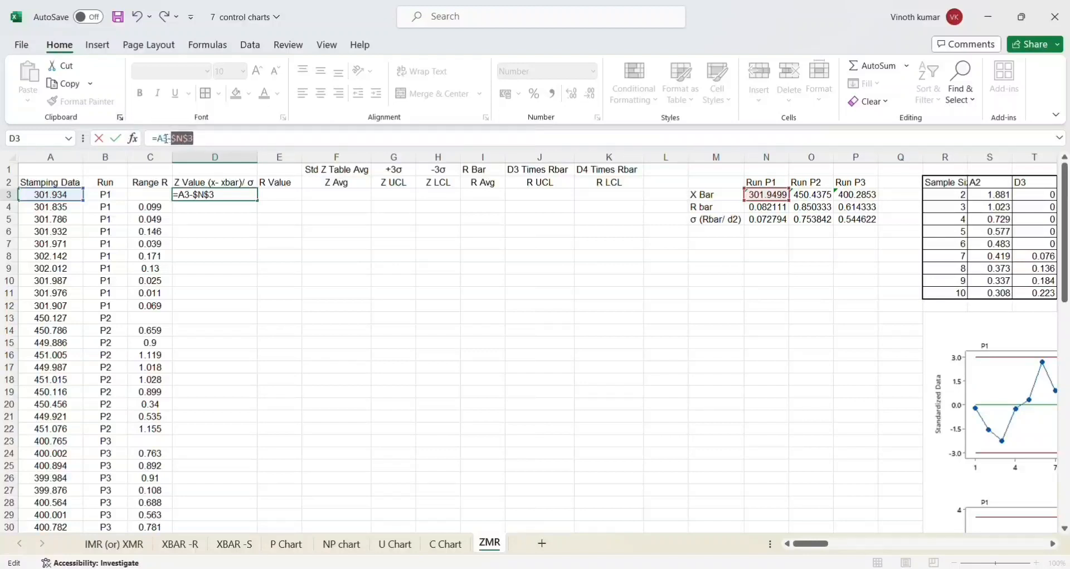
pyautogui.click(160, 137)
pyautogui.write('(')
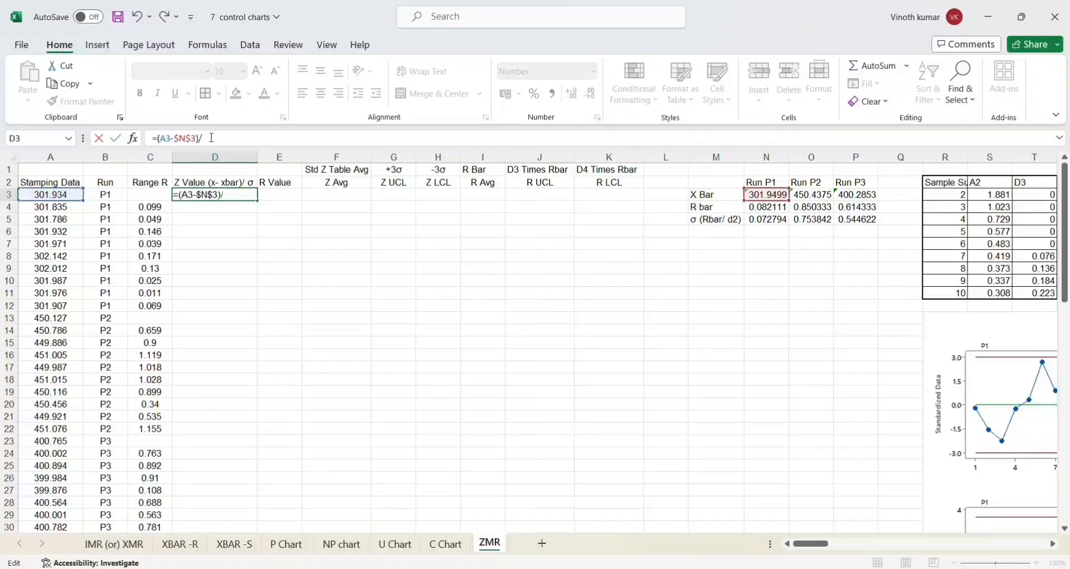
pyautogui.click(774, 223)
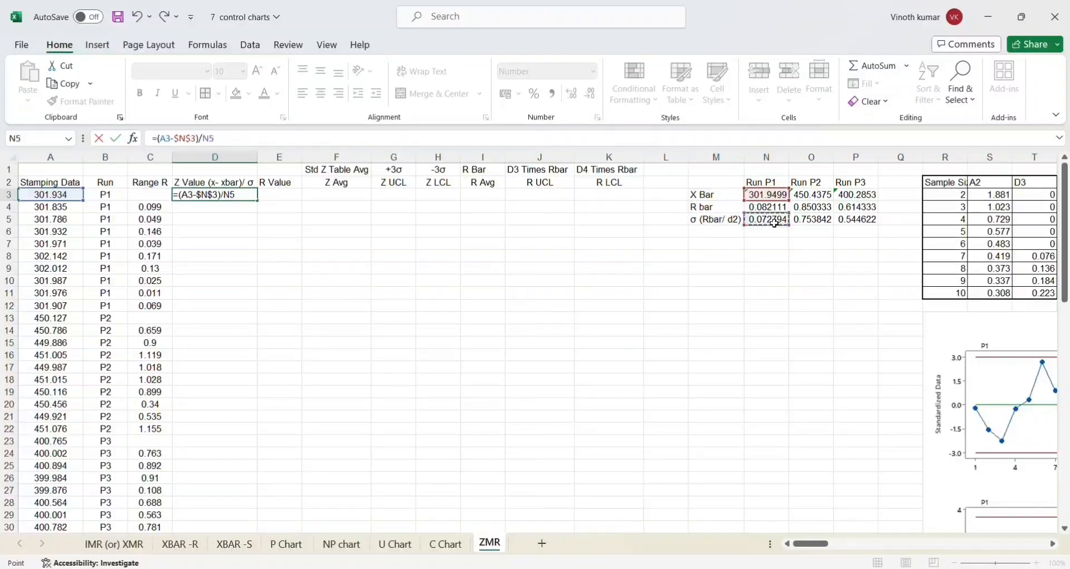
pyautogui.click(212, 138)
pyautogui.press('F4')
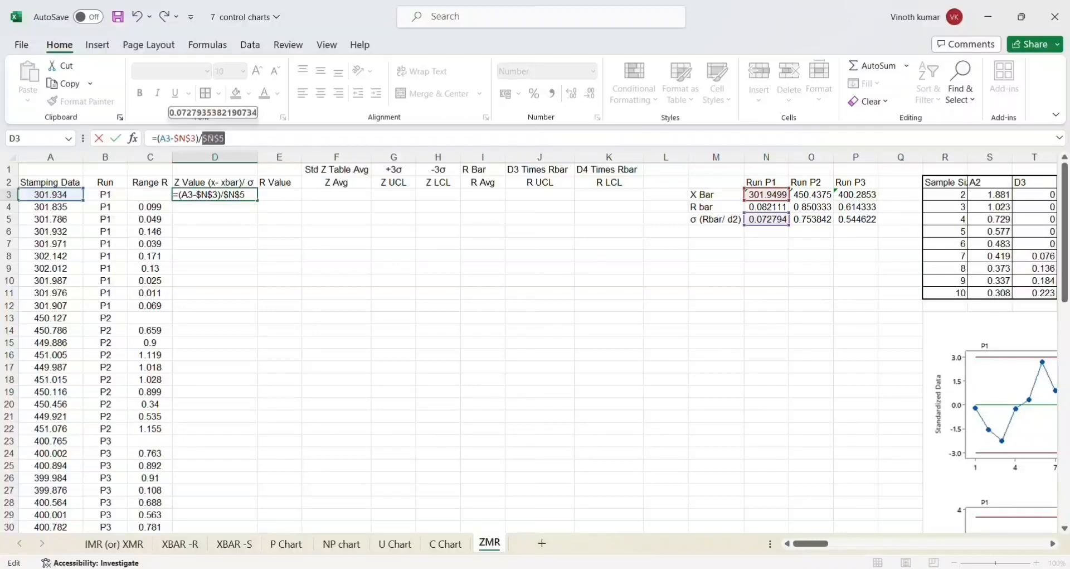
pyautogui.hotkey('ctrl', 'Return')
# Step: Copy the D3 Z value formula down through D12 for the remaining Run P1 rows
pyautogui.hotkey('ctrl', 'c')
pyautogui.hotkey('shift', 'Down')
pyautogui.hotkey('shift', 'Down')
pyautogui.hotkey('shift', 'Down')
pyautogui.hotkey('shift', 'Down')
pyautogui.hotkey('shift', 'Down')
pyautogui.hotkey('shift', 'Down')
pyautogui.hotkey('shift', 'Down')
pyautogui.hotkey('shift', 'Down')
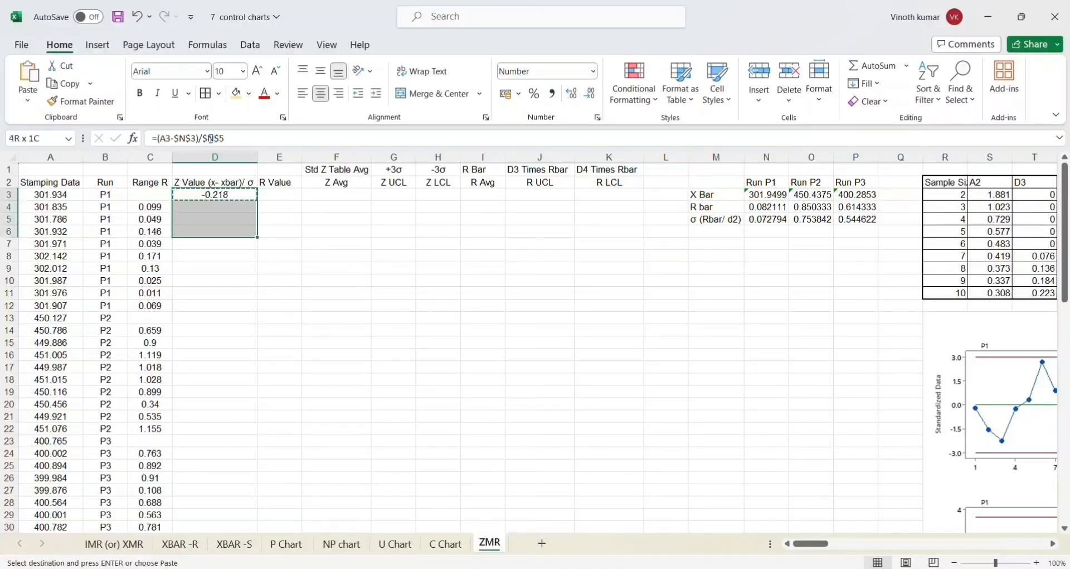
pyautogui.hotkey('shift', 'Down')
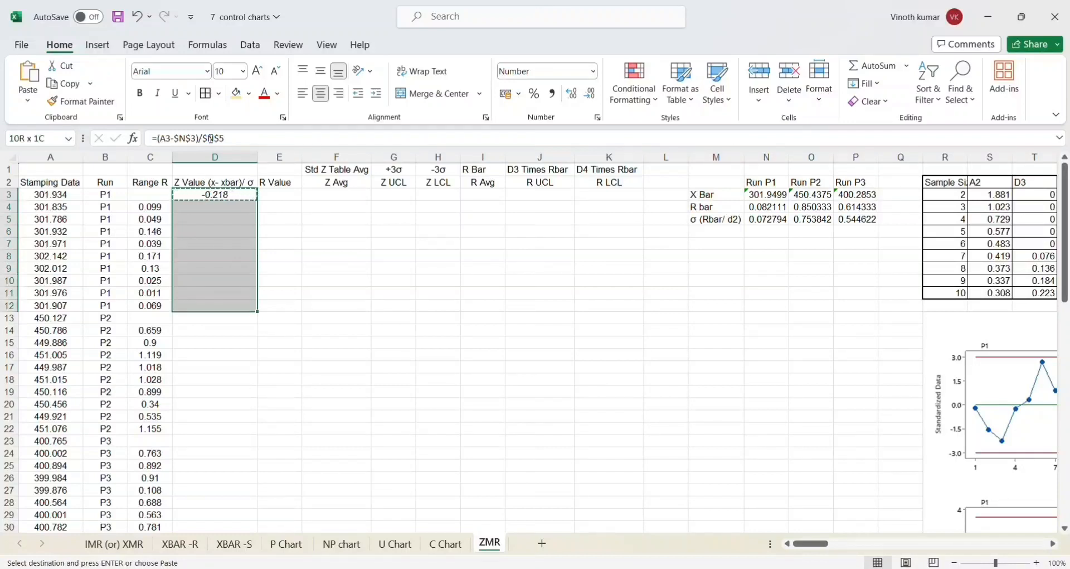
pyautogui.hotkey('ctrl', 'v')
# Step: Calculate the first Run P2 Z value in D13 with the formula =(A13-$O$3)/$O$5
pyautogui.press('Left')
pyautogui.press('Left')
pyautogui.press('Left')
pyautogui.press('Right')
pyautogui.press('Right')
pyautogui.press('Right')
pyautogui.press('Right')
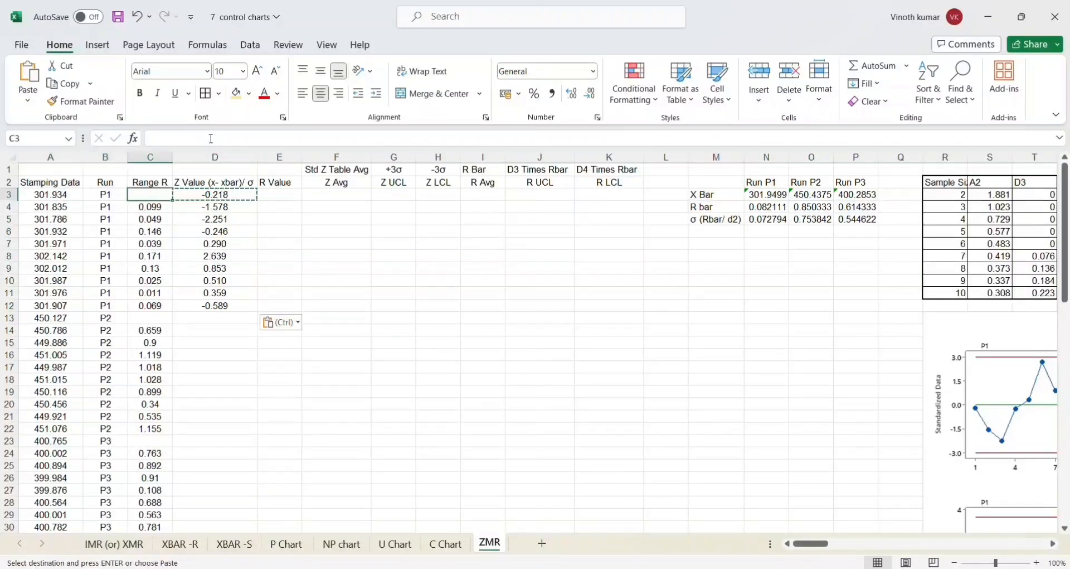
pyautogui.press('Left')
pyautogui.press('Down')
pyautogui.press('Down')
pyautogui.press('Down')
pyautogui.press('Down')
pyautogui.press('Down')
pyautogui.press('Down')
pyautogui.press('Down')
pyautogui.press('Down')
pyautogui.press('Down')
pyautogui.press('Down')
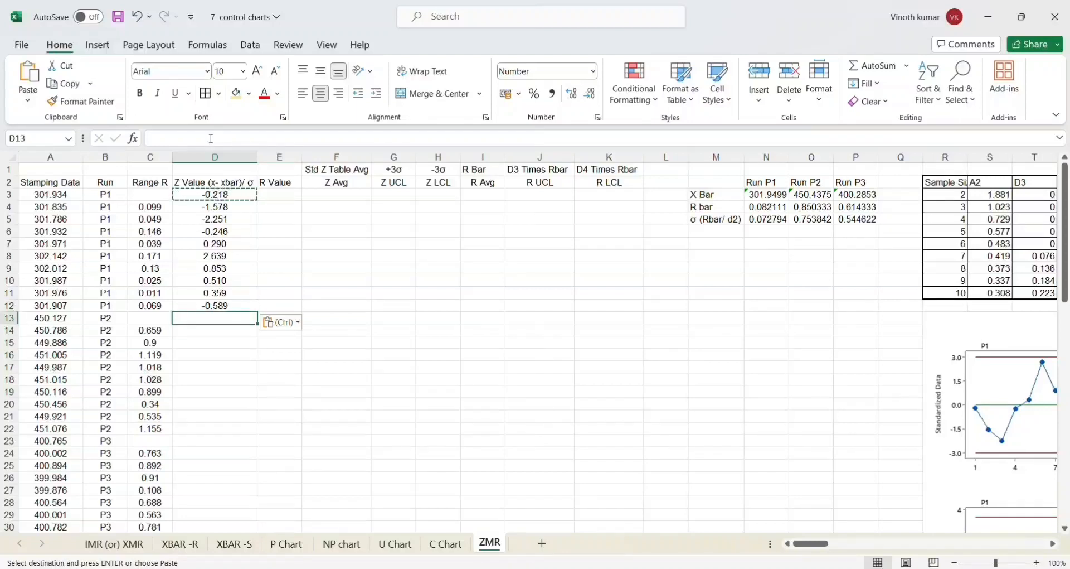
pyautogui.write('=')
pyautogui.press('Left')
pyautogui.press('Left')
pyautogui.press('Left')
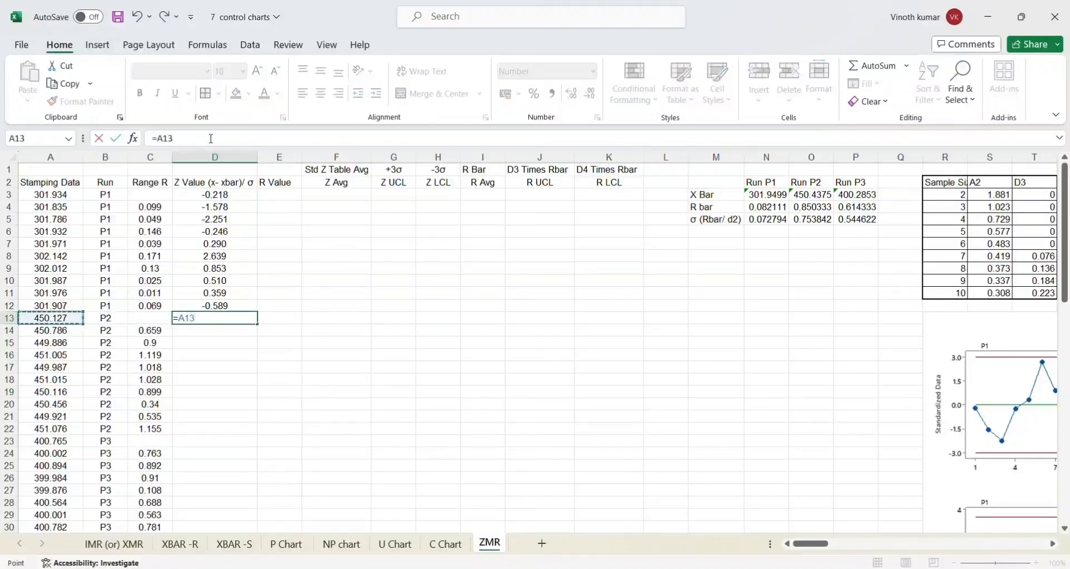
pyautogui.write('-')
pyautogui.click(807, 196)
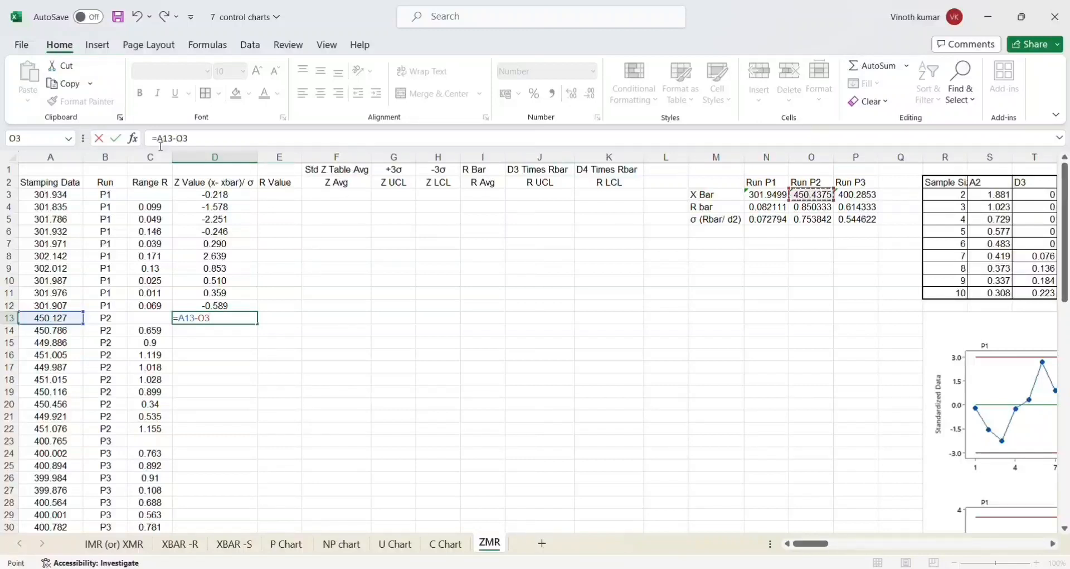
pyautogui.write('(')
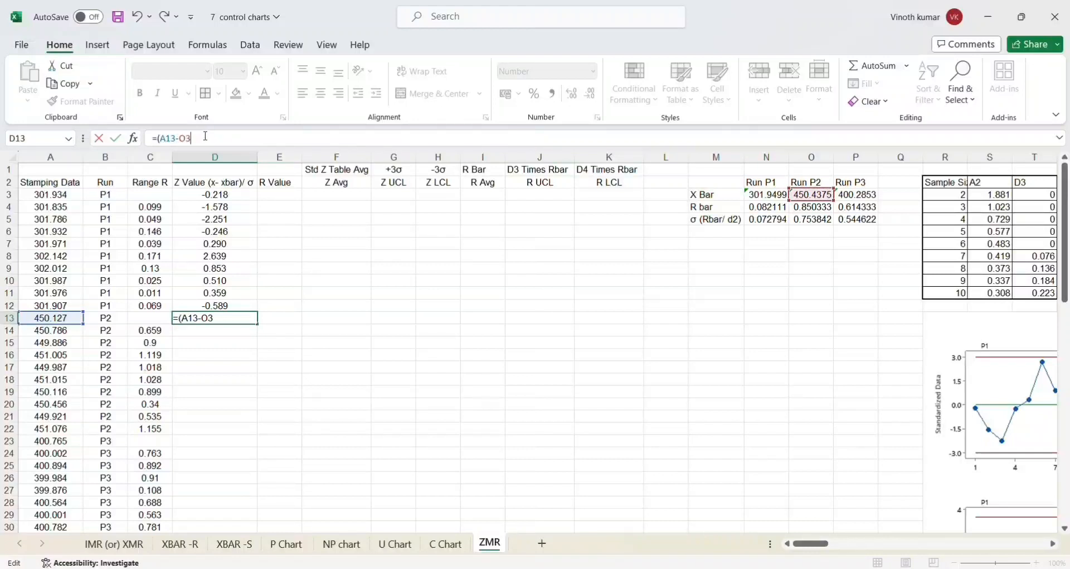
pyautogui.write('_')
pyautogui.press('BackSpace')
pyautogui.press('F4')
pyautogui.click(225, 137)
pyautogui.click(816, 219)
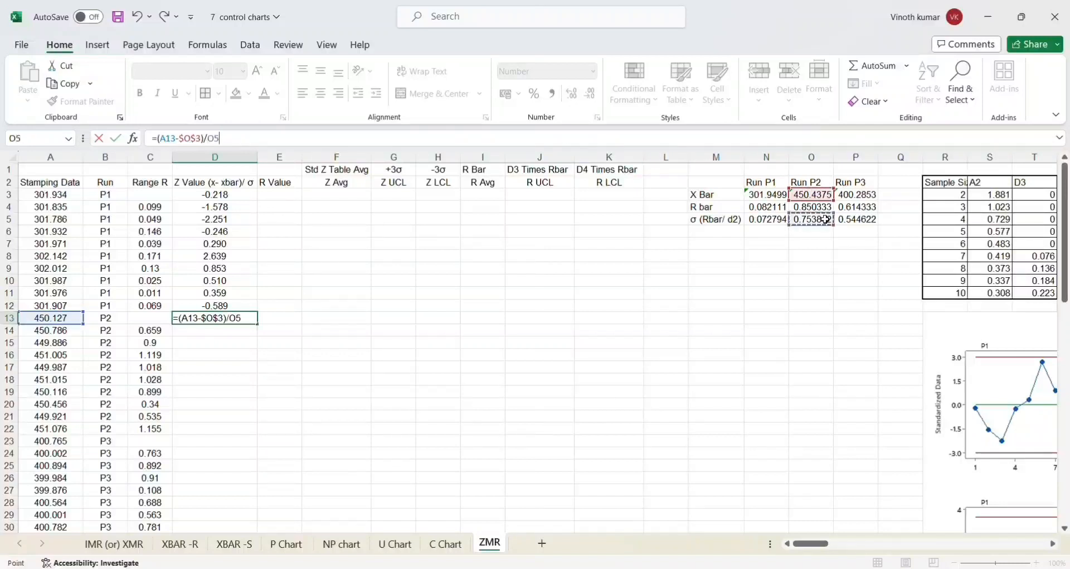
pyautogui.click(219, 137)
pyautogui.press('F4')
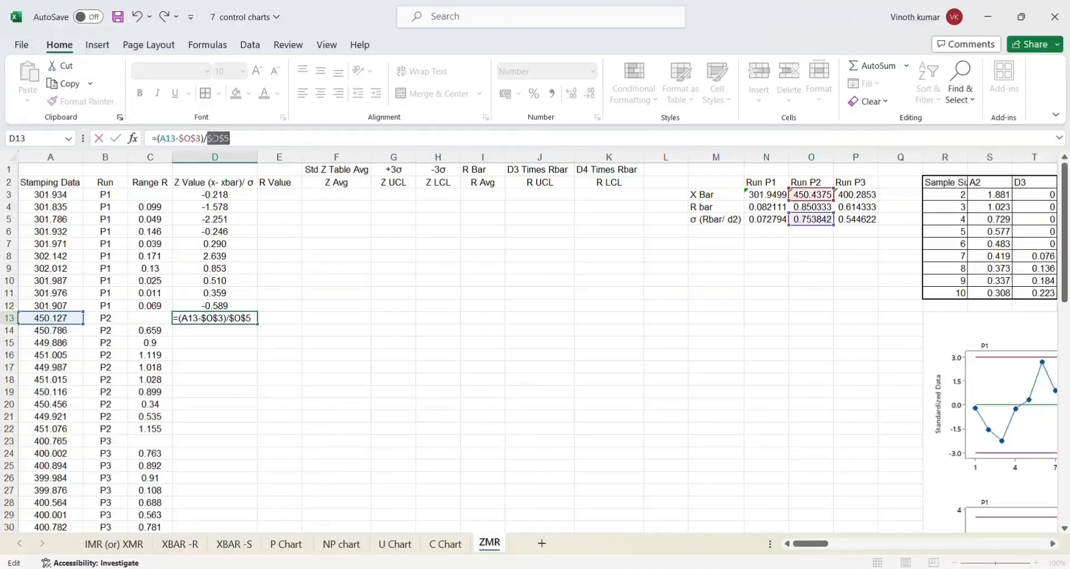
pyautogui.press('Return')
# Step: Copy the D13 Z value formula down through D22 for the remaining Run P2 rows
pyautogui.press('Up')
pyautogui.hotkey('ctrl', 'c')
pyautogui.press('Left')
pyautogui.press('Down')
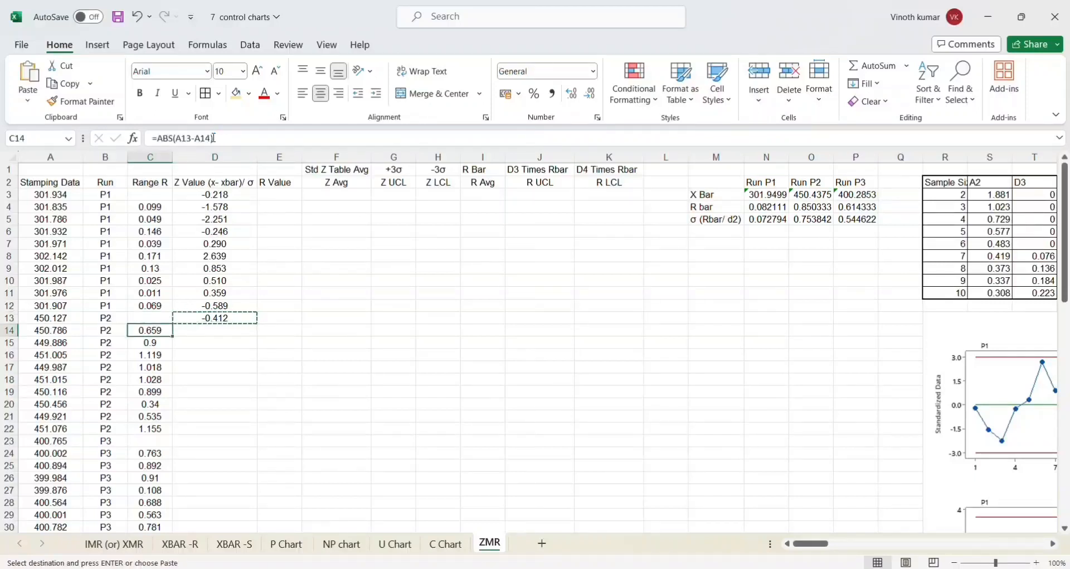
pyautogui.press('Down')
pyautogui.press('Down')
pyautogui.press('Down')
pyautogui.press('Down')
pyautogui.press('Down')
pyautogui.press('Down')
pyautogui.press('Down')
pyautogui.press('Right')
pyautogui.press('Down')
pyautogui.hotkey('ctrl', 'shift', 'Up')
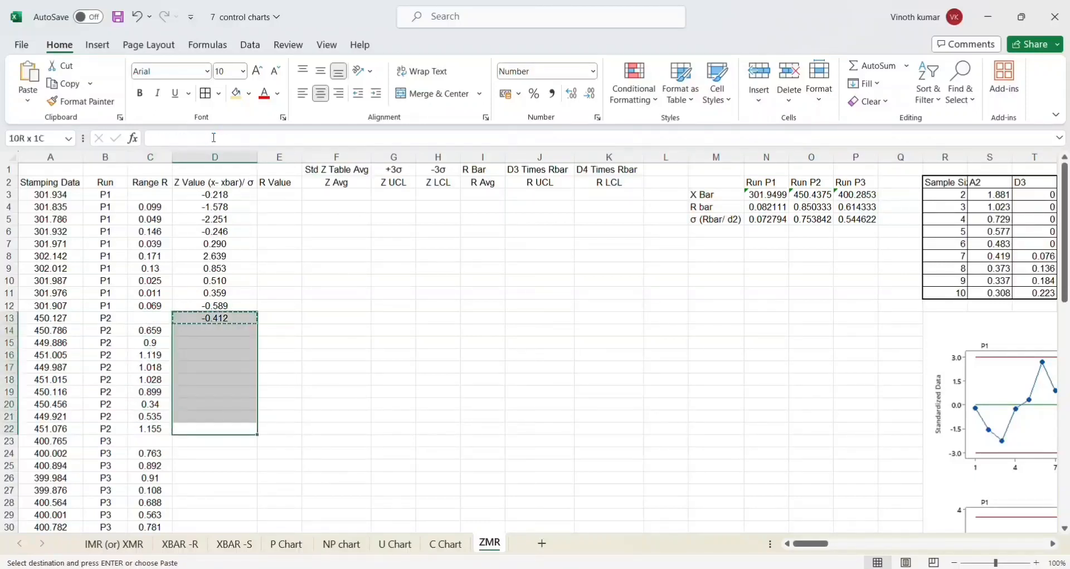
pyautogui.hotkey('ctrl', 'v')
pyautogui.press('Down')
pyautogui.press('Down')
pyautogui.press('Down')
pyautogui.press('Up')
pyautogui.press('Left')
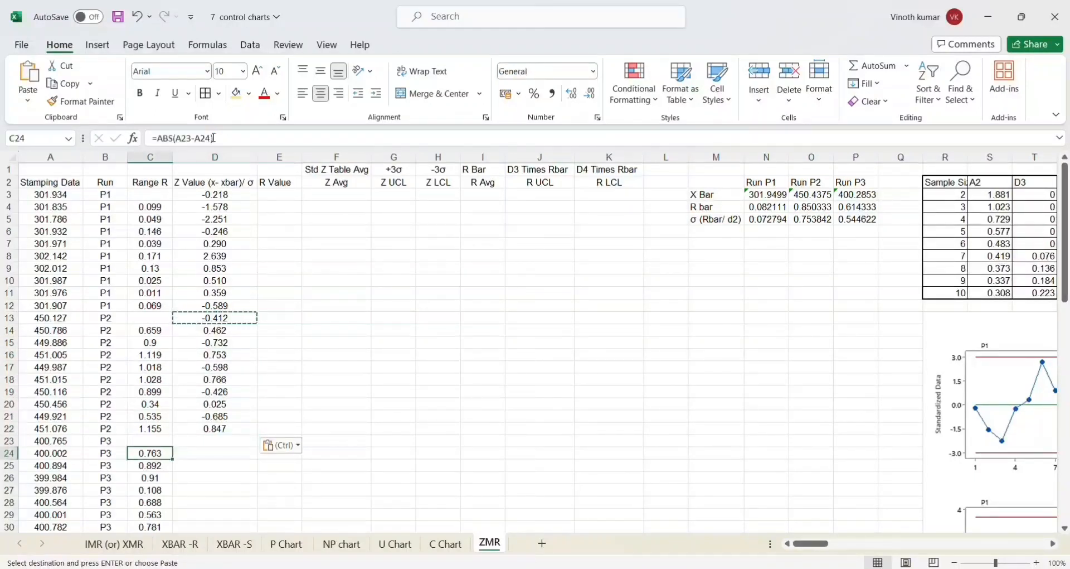
pyautogui.press('Up')
pyautogui.press('Up')
pyautogui.press('Up')
pyautogui.press('Left')
pyautogui.press('Left')
pyautogui.press('Up')
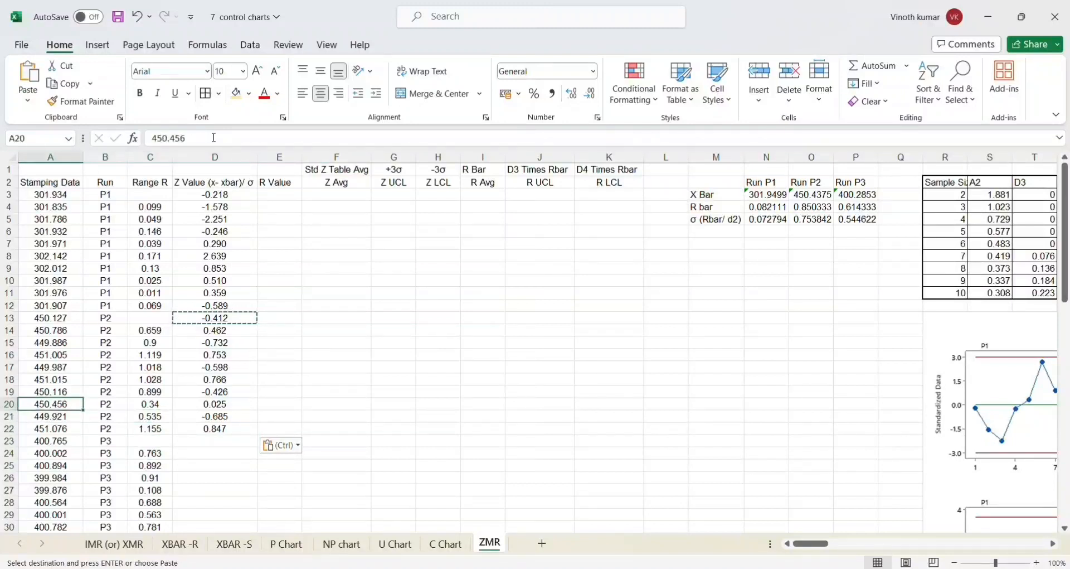
# Step: Review the Run P2 stamping data, range values and copied Z value formulas
pyautogui.press('Up')
pyautogui.press('Up')
pyautogui.press('Up')
pyautogui.press('Up')
pyautogui.press('Up')
pyautogui.press('Up')
pyautogui.press('Up')
pyautogui.press('Up')
pyautogui.press('Up')
pyautogui.press('Up')
pyautogui.press('Up')
pyautogui.press('Up')
pyautogui.press('Up')
pyautogui.press('Down')
pyautogui.press('Down')
pyautogui.press('Down')
pyautogui.press('Down')
pyautogui.press('Down')
pyautogui.press('Down')
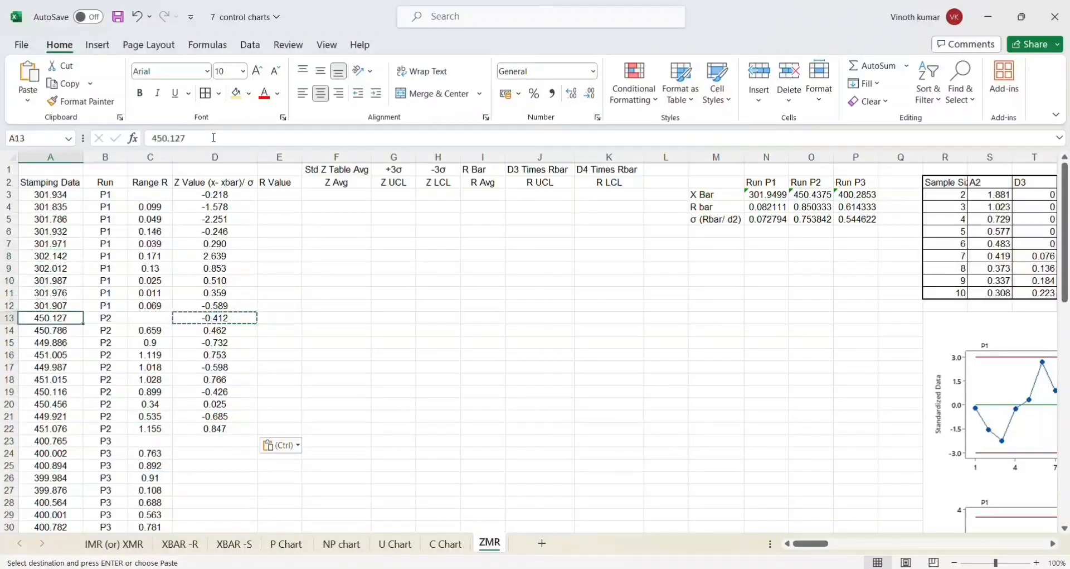
pyautogui.press('Down')
pyautogui.press('Down')
pyautogui.press('Up')
pyautogui.press('Right')
pyautogui.press('Right')
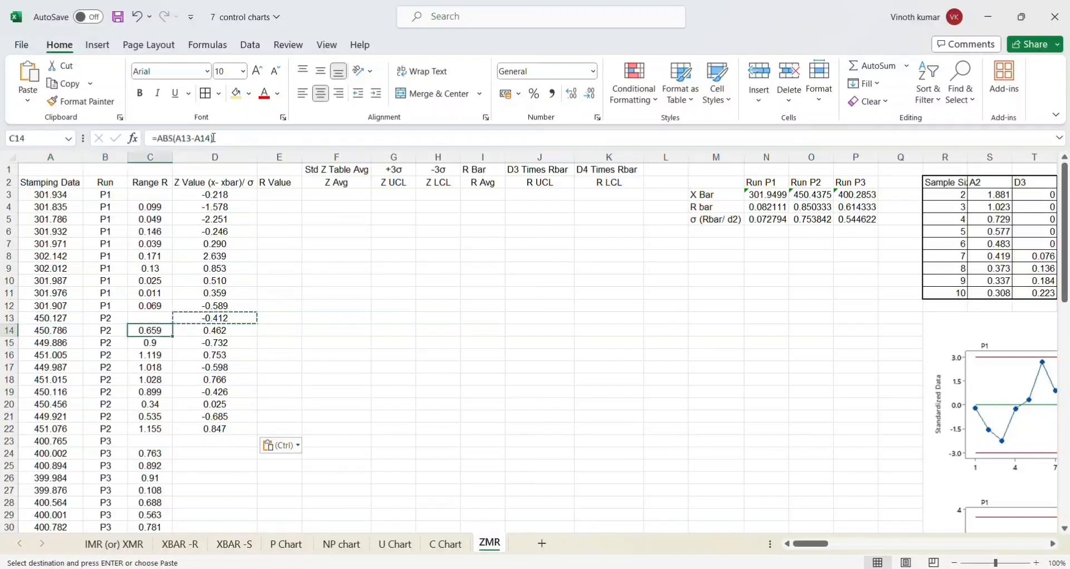
pyautogui.press('Right')
pyautogui.press('Right')
pyautogui.press('Left')
pyautogui.press('Down')
pyautogui.press('Down')
pyautogui.press('Down')
pyautogui.press('Down')
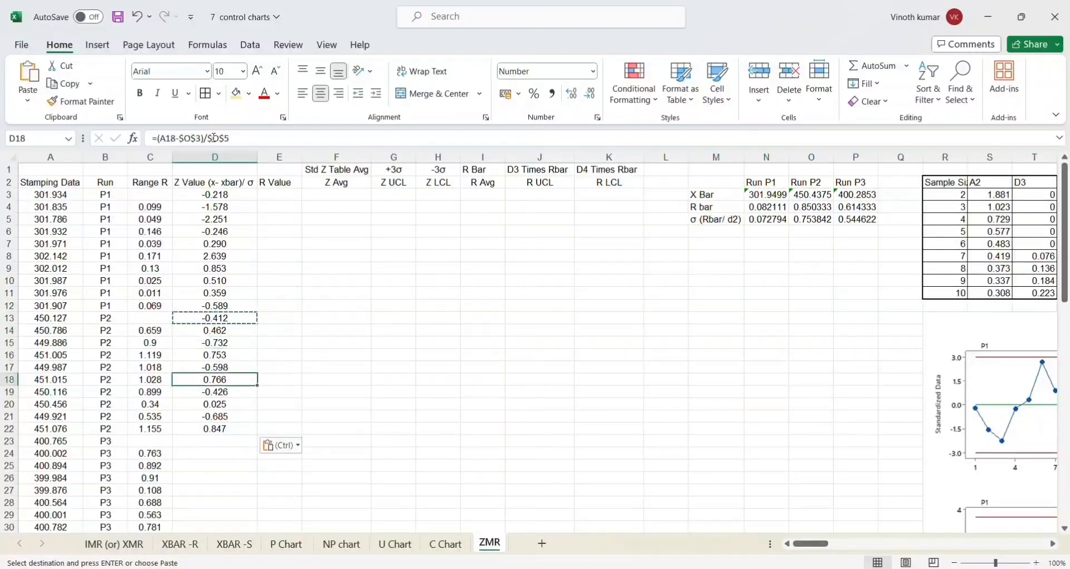
# Step: Calculate the first Run P3 Z value in D23 with the formula =(A23-$P$3)/$P$5
pyautogui.press('Down')
pyautogui.press('Down')
pyautogui.press('Down')
pyautogui.press('Down')
pyautogui.press('Down')
pyautogui.press('Down')
pyautogui.press('Down')
pyautogui.press('Up')
pyautogui.press('Up')
pyautogui.write('=')
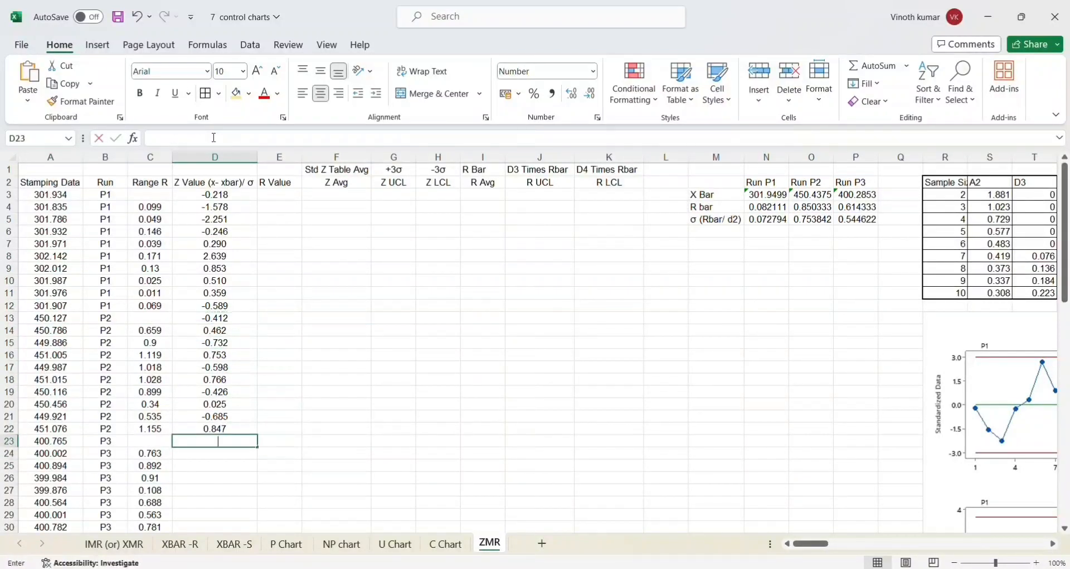
pyautogui.press('Left')
pyautogui.press('Left')
pyautogui.press('Left')
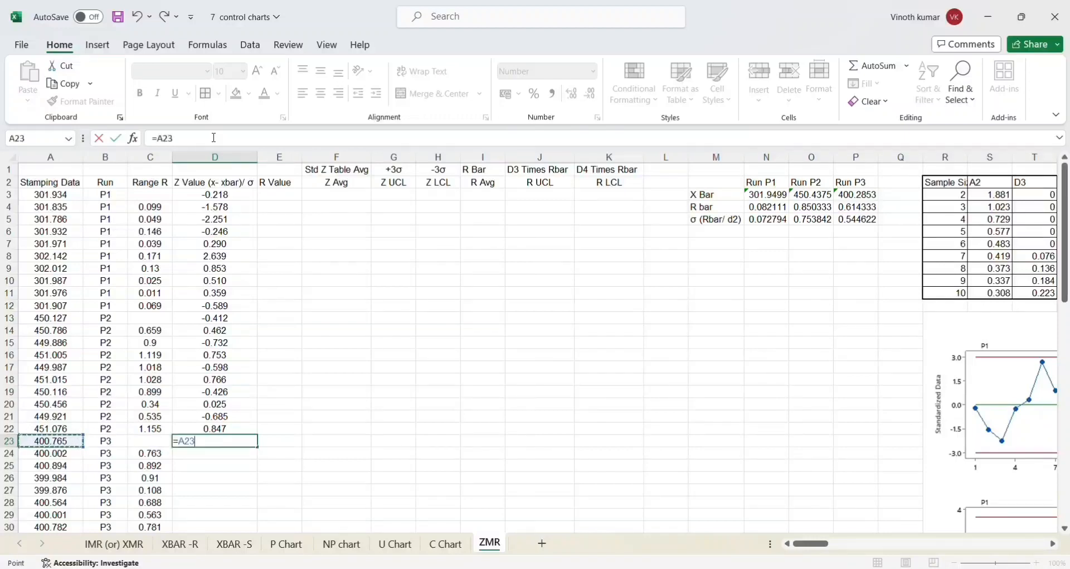
pyautogui.write('-')
pyautogui.click(843, 195)
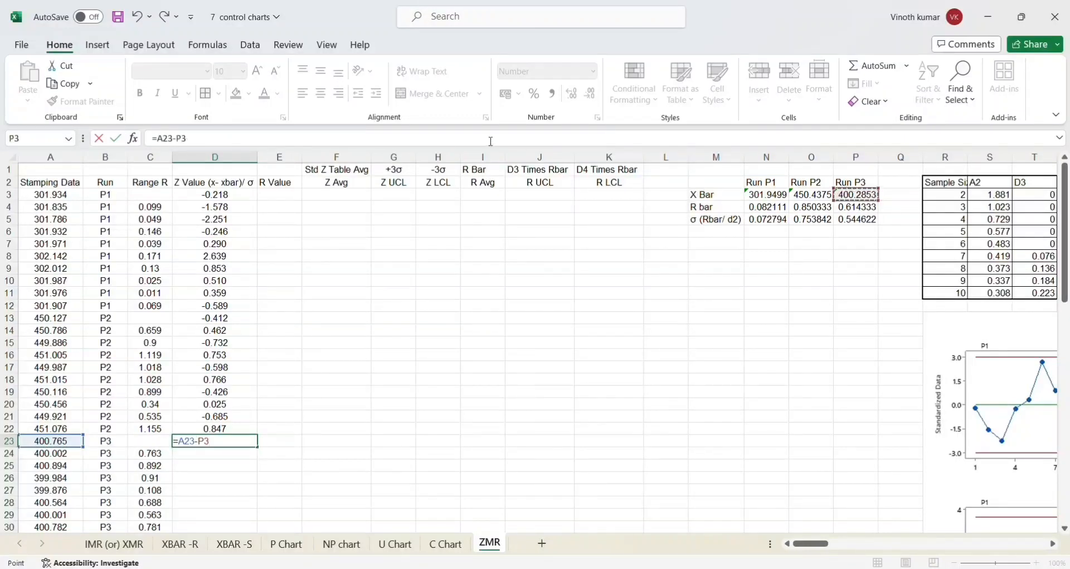
pyautogui.click(182, 138)
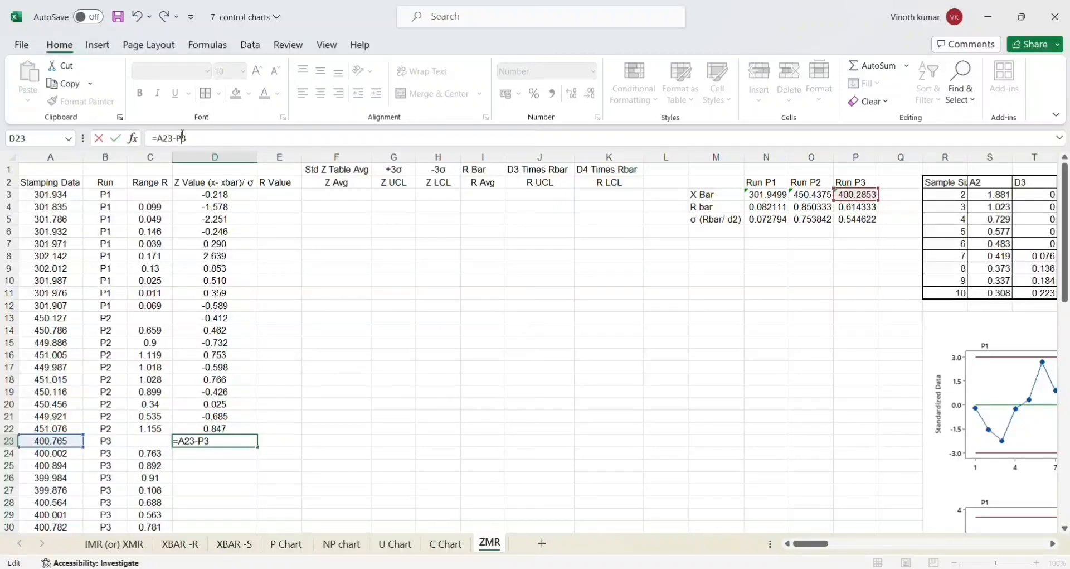
pyautogui.press('F4')
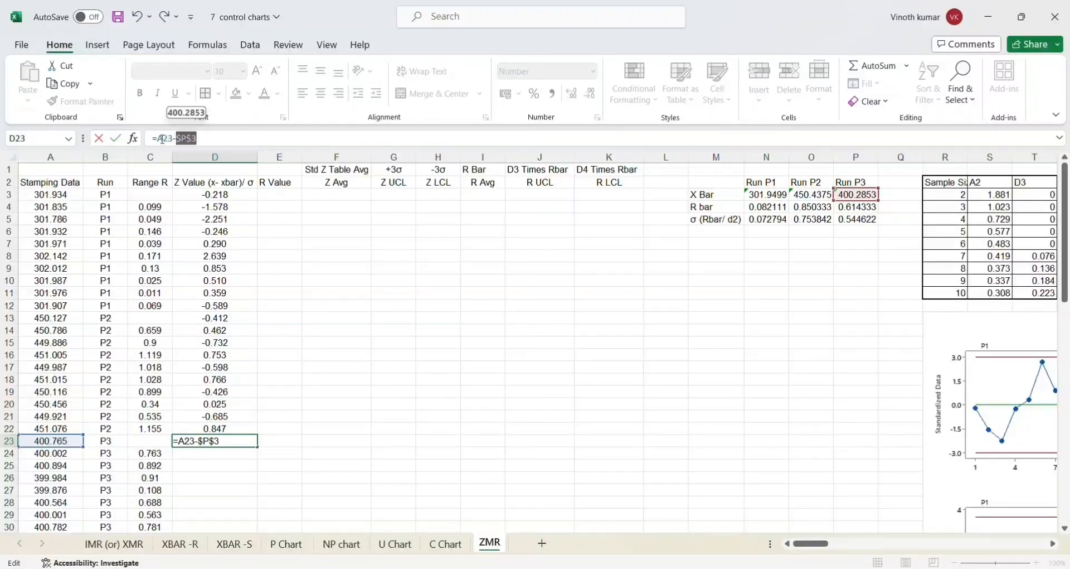
pyautogui.click(161, 137)
pyautogui.write('(')
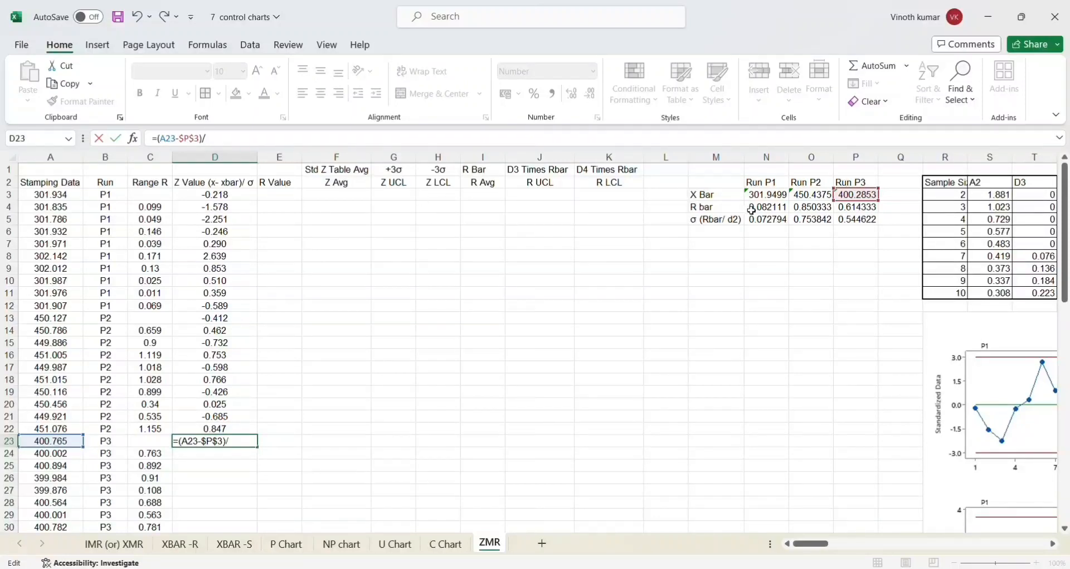
pyautogui.write(')/')
pyautogui.click(863, 219)
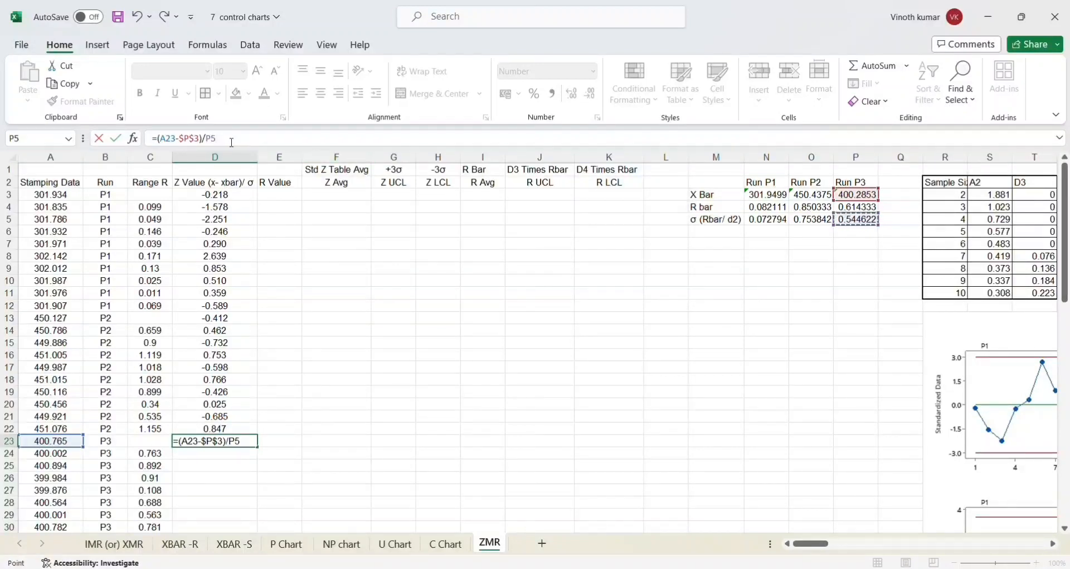
pyautogui.click(212, 138)
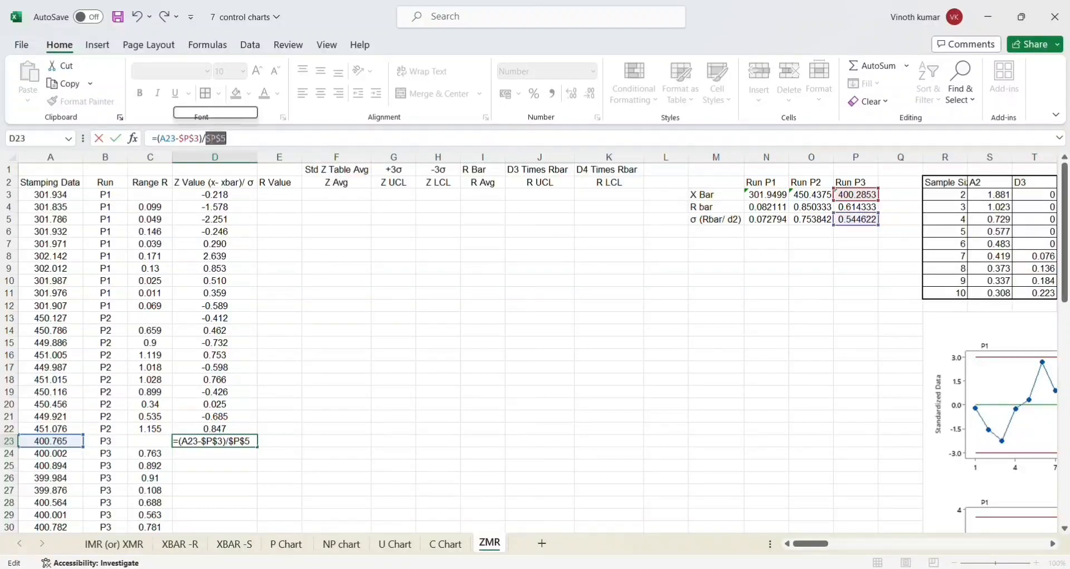
pyautogui.press('Return')
# Step: Copy the D23 Z value formula down through D32 for the remaining Run P3 rows
pyautogui.press('Right')
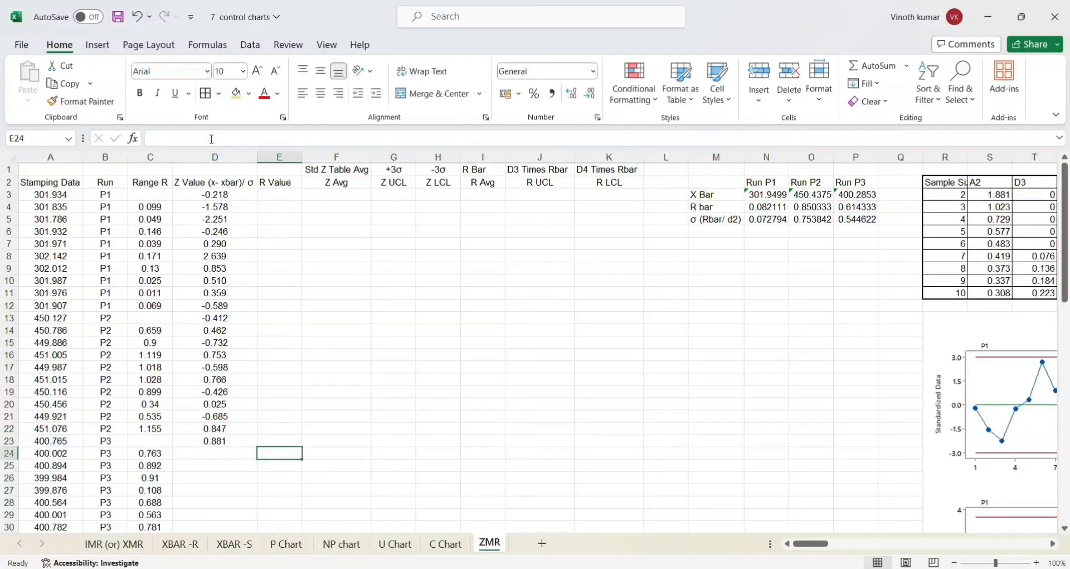
pyautogui.press('Left')
pyautogui.press('Up')
pyautogui.hotkey('ctrl', 'c')
pyautogui.press('Left')
pyautogui.press('Down')
pyautogui.press('Down')
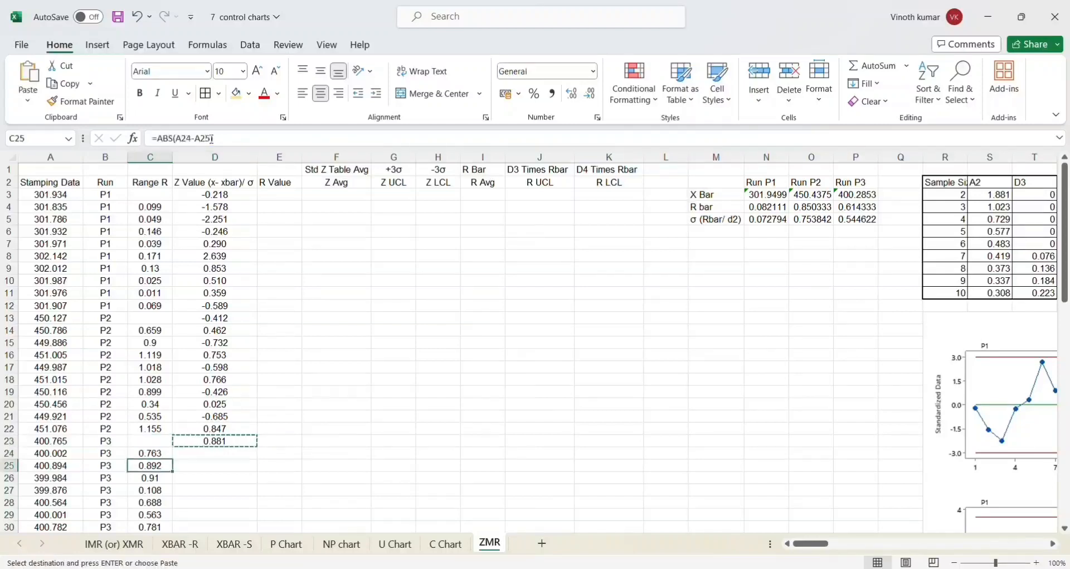
pyautogui.press('Down')
pyautogui.press('Down')
pyautogui.press('Down')
pyautogui.press('Down')
pyautogui.press('Down')
pyautogui.press('Down')
pyautogui.press('Down')
pyautogui.press('Right')
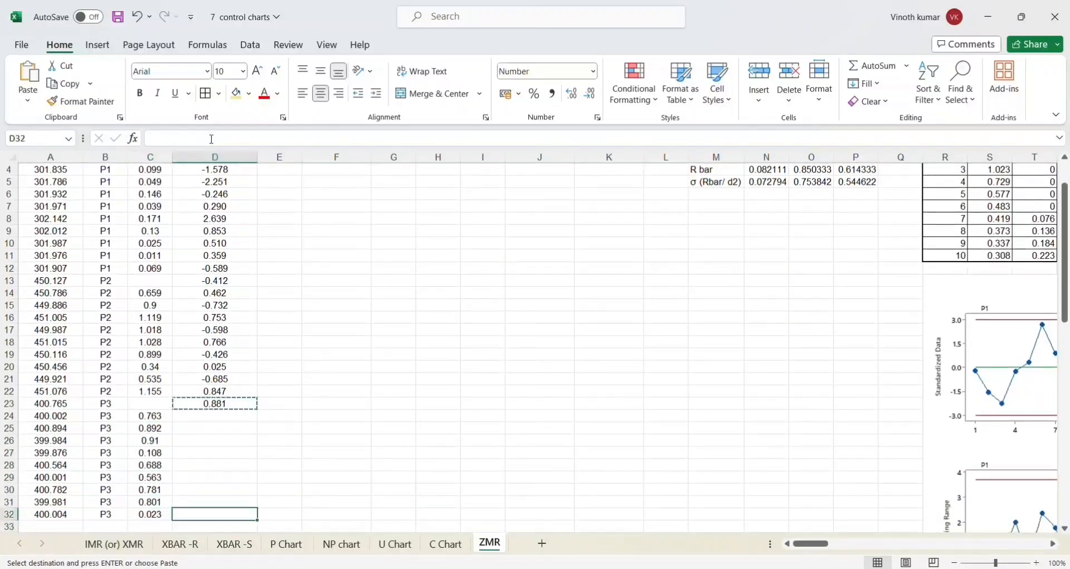
pyautogui.hotkey('ctrl', 'shift', 'Up')
pyautogui.hotkey('ctrl', 'v')
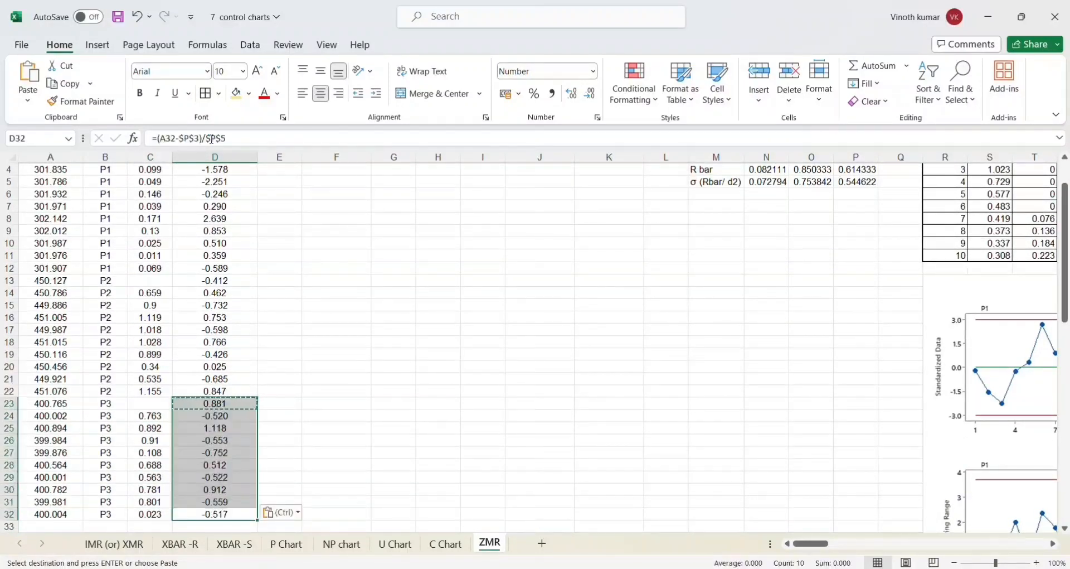
# Step: Copy the C4 absolute range formula into E4 of the R Value column
pyautogui.hotkey('ctrl', 'Up')
pyautogui.press('Down')
pyautogui.press('Down')
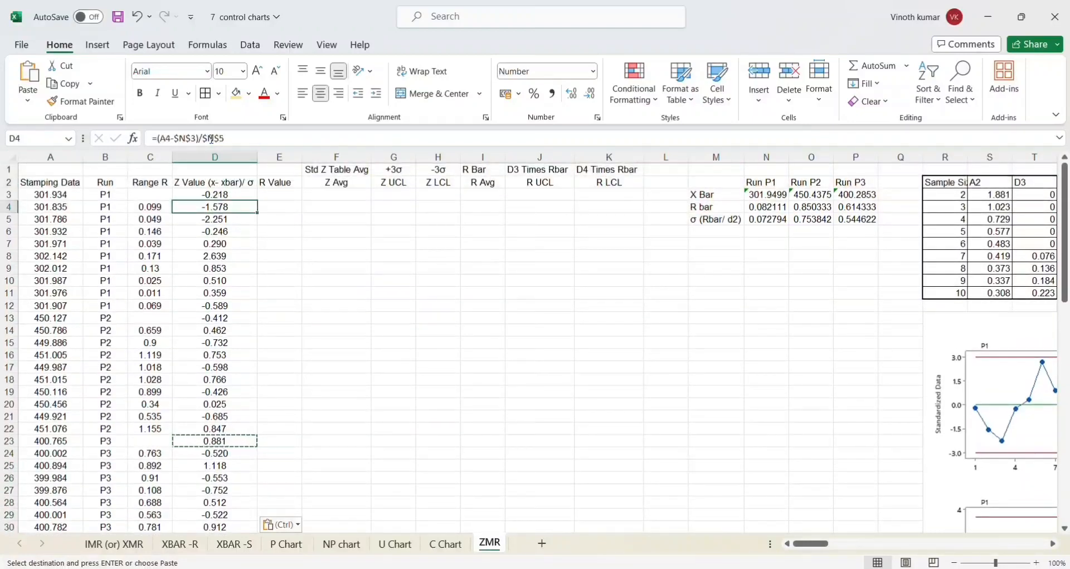
pyautogui.press('Up')
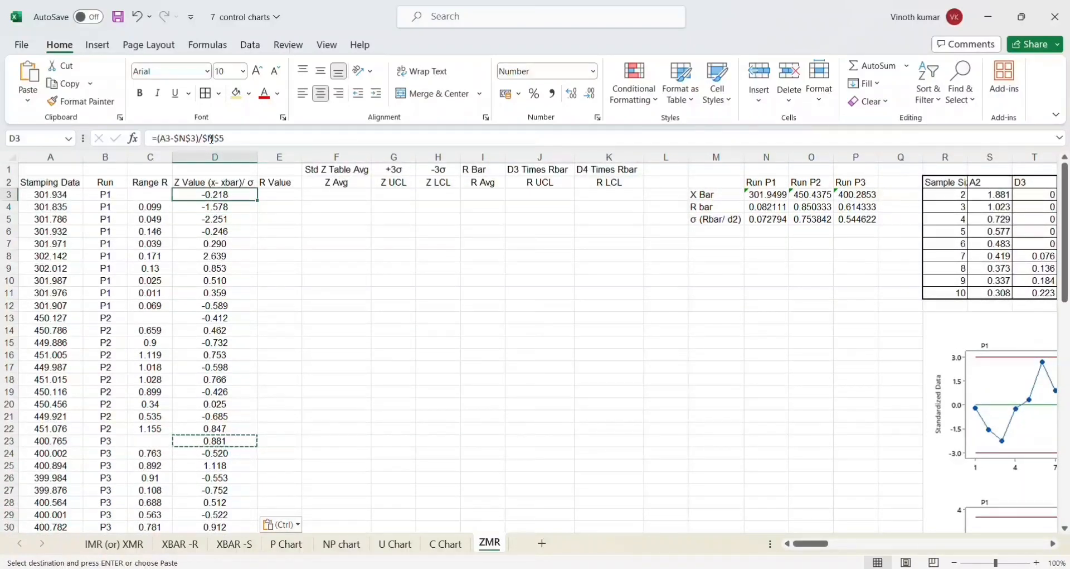
pyautogui.press('Right')
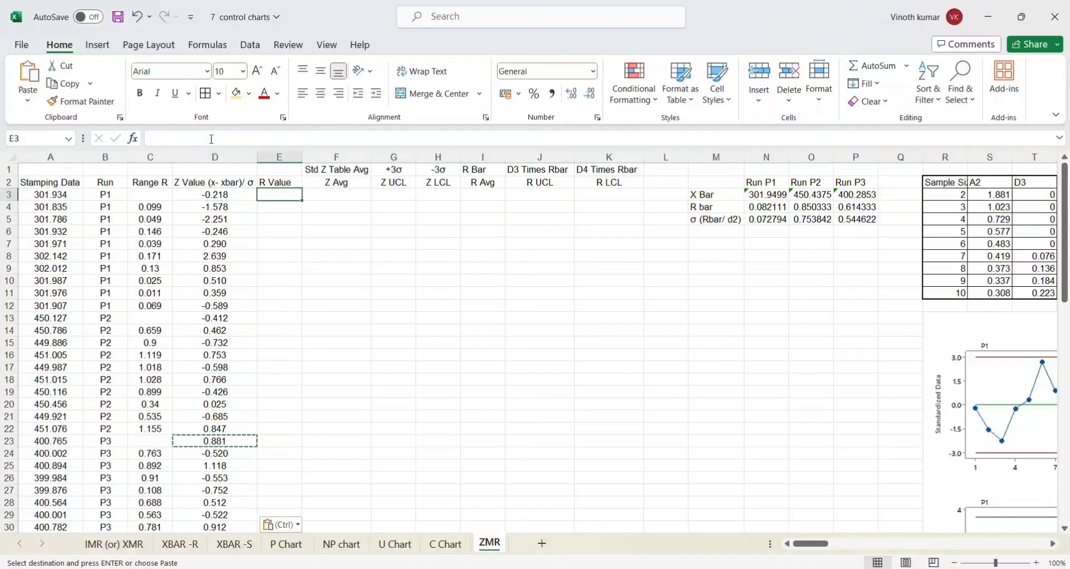
pyautogui.press('Left')
pyautogui.press('Left')
pyautogui.press('Down')
pyautogui.press('Down')
pyautogui.press('Up')
pyautogui.hotkey('ctrl', 'c')
pyautogui.press('Right')
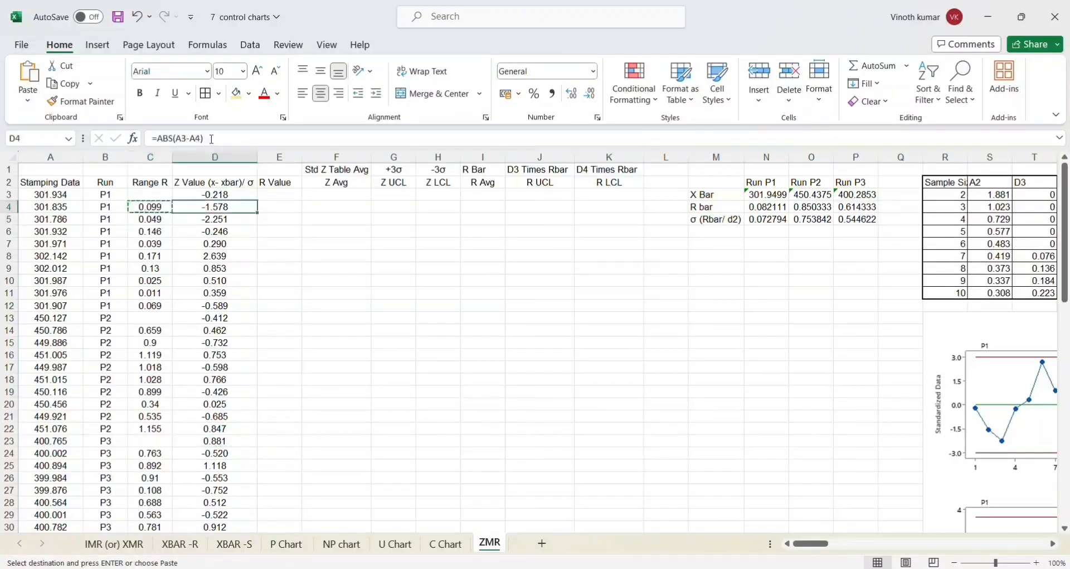
pyautogui.press('Right')
pyautogui.press('Right')
pyautogui.press('Left')
pyautogui.hotkey('ctrl', 'v')
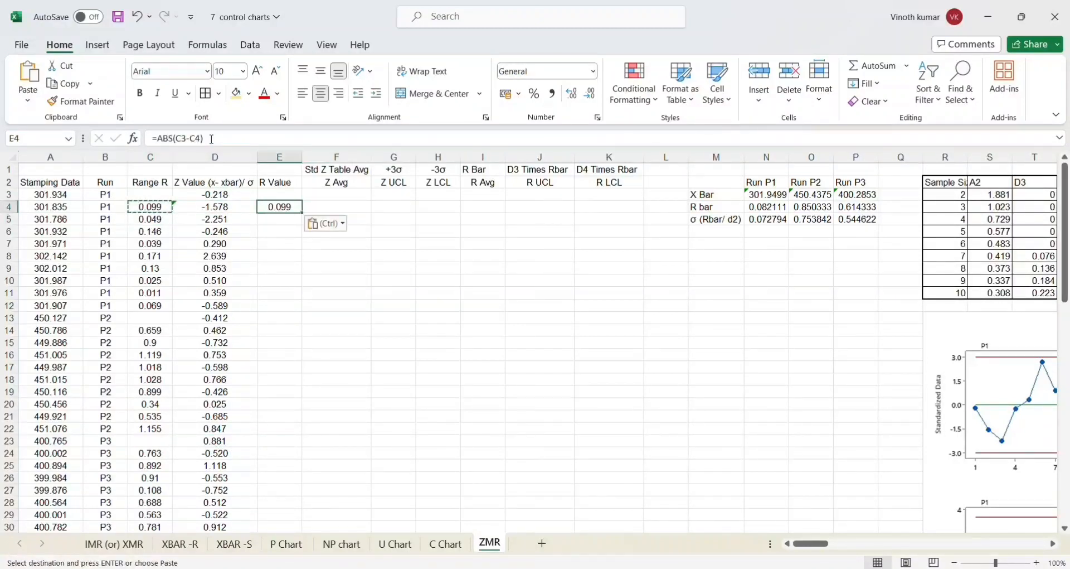
# Step: Repoint the E4 R value formula to the Z values so it reads =ABS(D3-D4)
pyautogui.doubleClick(278, 207)
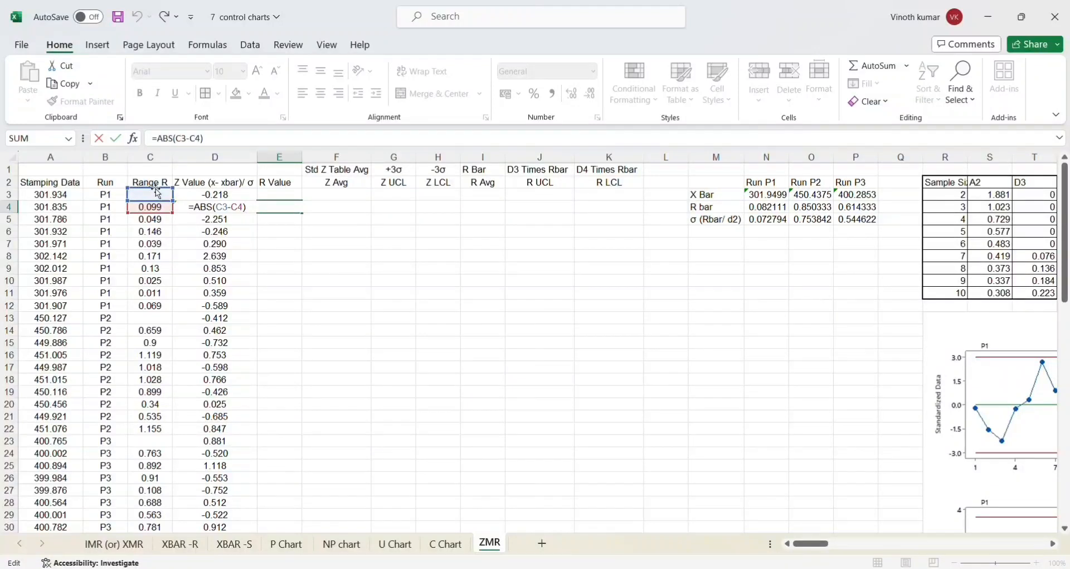
pyautogui.hotkey('ctrl', 'Return')
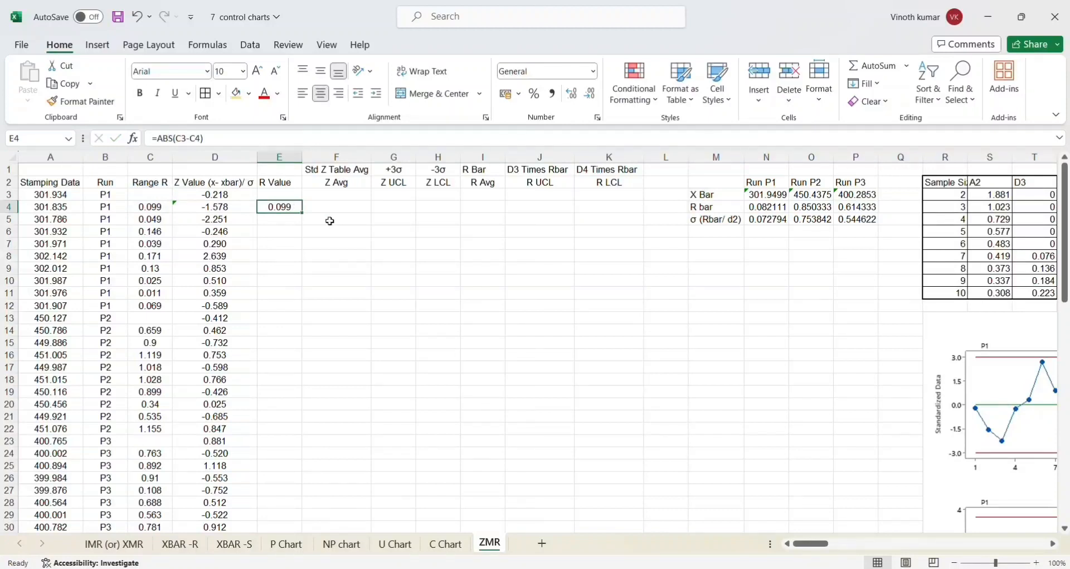
pyautogui.doubleClick(276, 206)
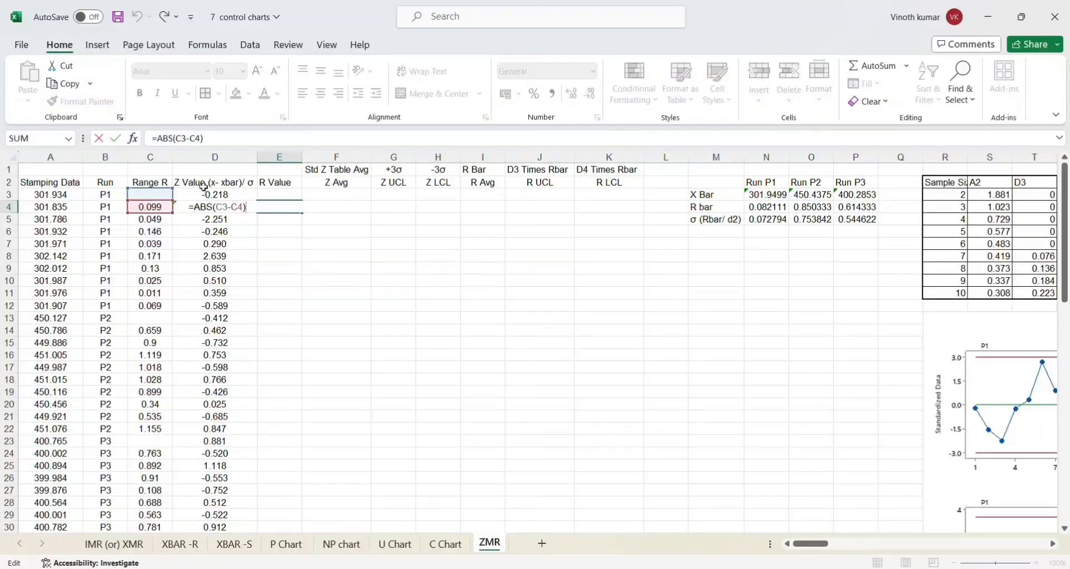
pyautogui.moveTo(166, 194)
pyautogui.mouseDown()
pyautogui.moveTo(225, 193)
pyautogui.moveTo(167, 206)
pyautogui.moveTo(181, 207)
pyautogui.mouseUp()
pyautogui.click(290, 205)
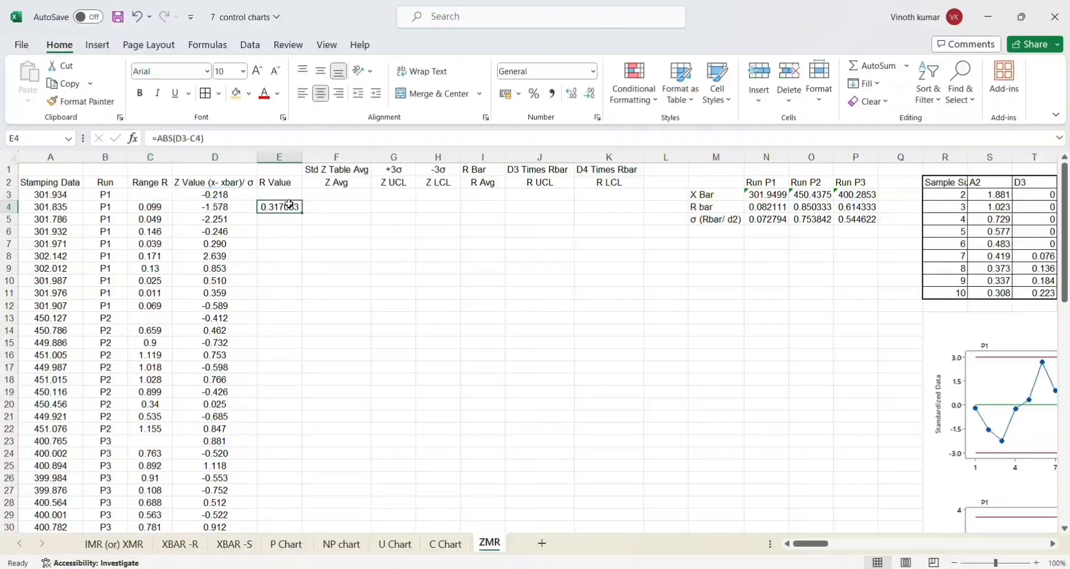
pyautogui.doubleClick(290, 205)
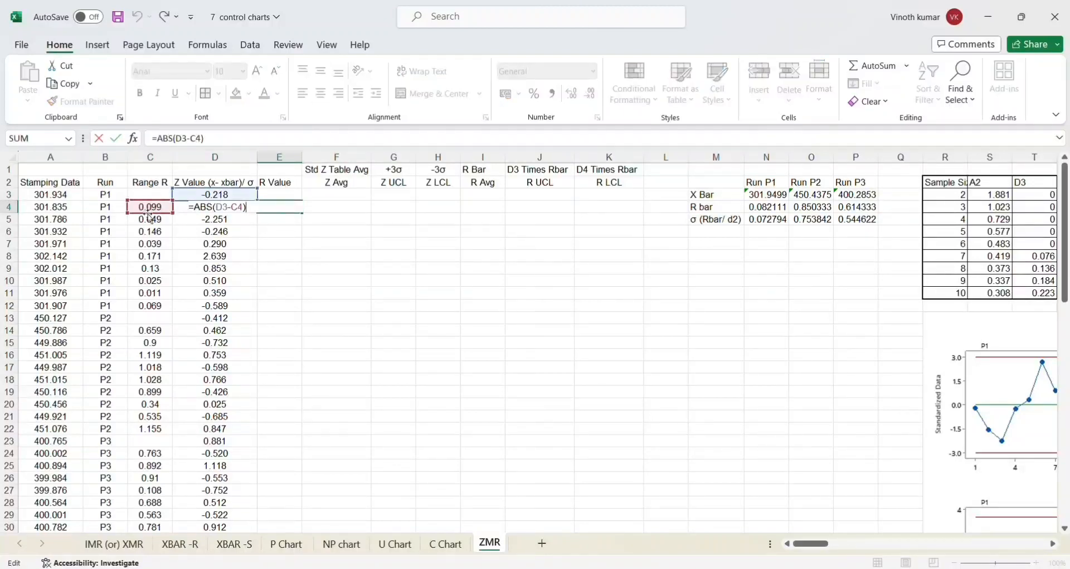
pyautogui.moveTo(147, 215); pyautogui.dragTo(193, 209)
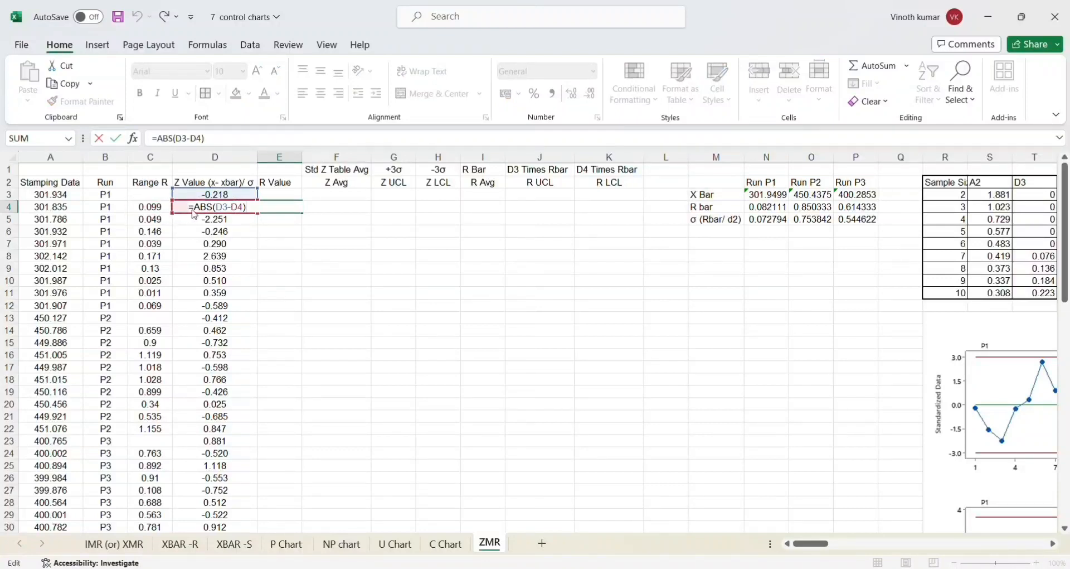
pyautogui.press('Return')
# Step: Copy the E4 R value formula down through E12 for the remaining Run P1 rows
pyautogui.press('Up')
pyautogui.hotkey('ctrl', 'c')
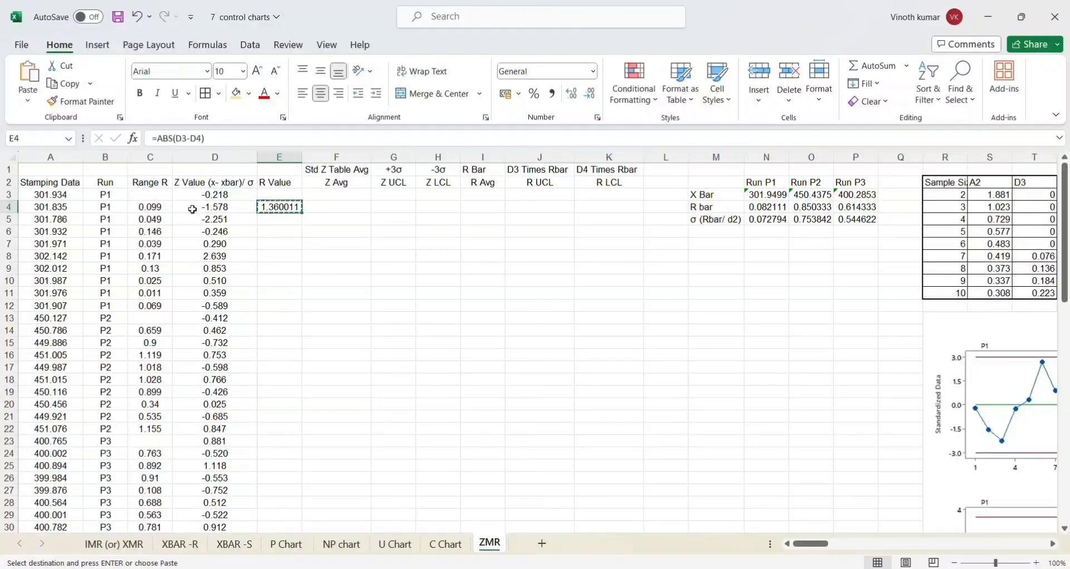
pyautogui.hotkey('shift', 'Down')
pyautogui.hotkey('shift', 'Down')
pyautogui.hotkey('shift', 'Down')
pyautogui.hotkey('shift', 'Down')
pyautogui.hotkey('shift', 'Down')
pyautogui.hotkey('shift', 'Down')
pyautogui.hotkey('shift', 'Down')
pyautogui.hotkey('shift', 'Down')
pyautogui.hotkey('ctrl', 'v')
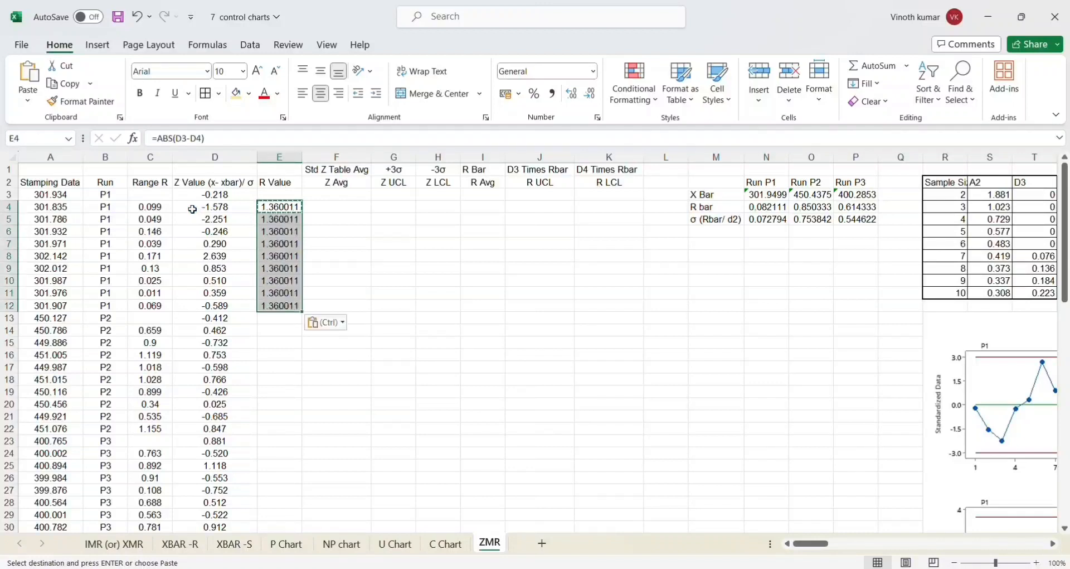
# Step: Copy the R value formula into E14 through E22 for Run P2, leaving E13 blank
pyautogui.press('Down')
pyautogui.press('Down')
pyautogui.press('Down')
pyautogui.press('Down')
pyautogui.press('Down')
pyautogui.press('Down')
pyautogui.press('Down')
pyautogui.press('Down')
pyautogui.press('Down')
pyautogui.press('Down')
pyautogui.press('Down')
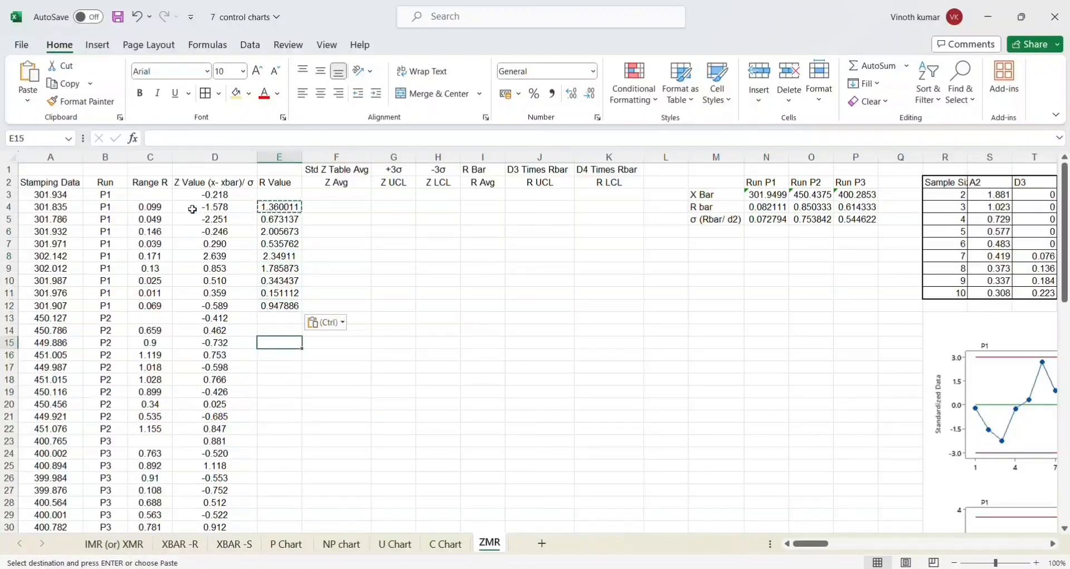
pyautogui.press('Up')
pyautogui.hotkey('ctrl', 'v')
pyautogui.hotkey('shift', 'Down')
pyautogui.hotkey('shift', 'Down')
pyautogui.hotkey('shift', 'Down')
pyautogui.hotkey('shift', 'Down')
pyautogui.hotkey('shift', 'Down')
pyautogui.hotkey('shift', 'Down')
pyautogui.hotkey('shift', 'Down')
pyautogui.hotkey('shift', 'Down')
pyautogui.hotkey('shift', 'Down')
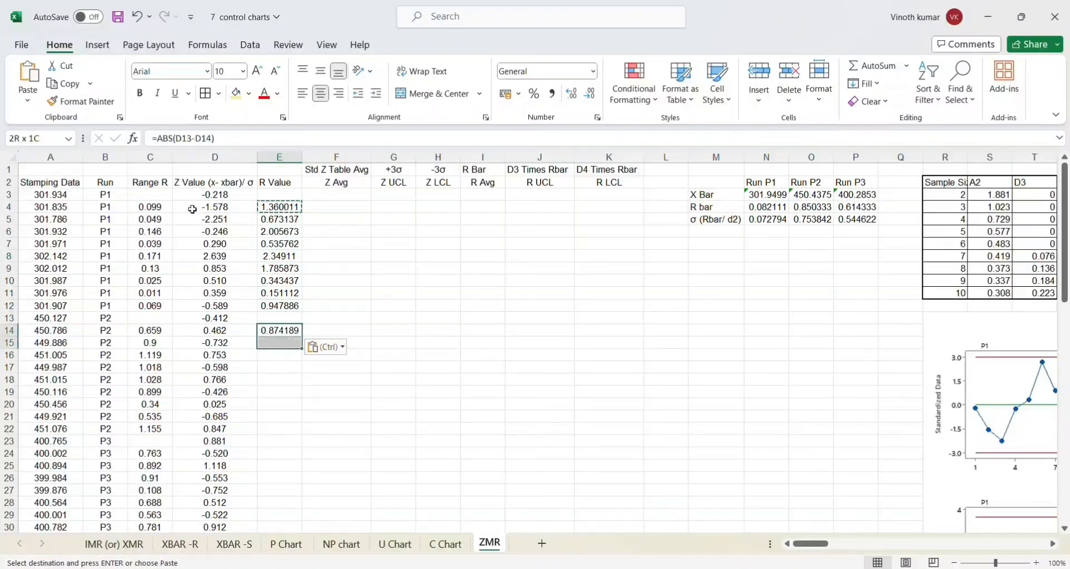
pyautogui.hotkey('shift', 'Up')
pyautogui.hotkey('ctrl', 'v')
# Step: Copy the E22 R value formula into E24 as the first Run P3 R value, leaving E23 blank
pyautogui.press('Down')
pyautogui.press('Down')
pyautogui.press('Down')
pyautogui.press('Down')
pyautogui.press('Down')
pyautogui.press('Down')
pyautogui.press('Down')
pyautogui.press('Down')
pyautogui.press('Down')
pyautogui.press('Down')
pyautogui.press('Down')
pyautogui.press('Down')
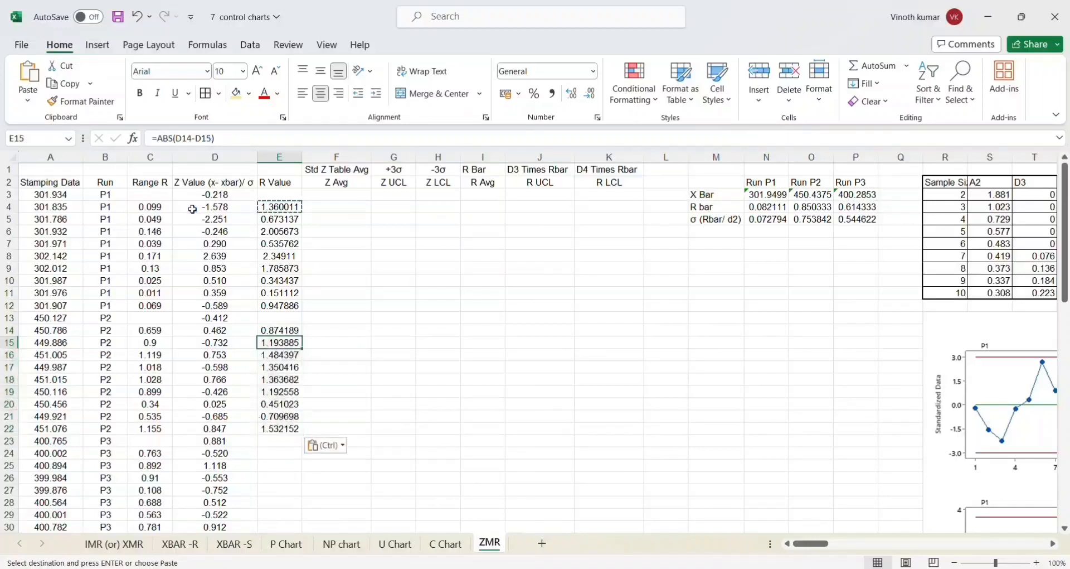
pyautogui.press('Up')
pyautogui.press('Up')
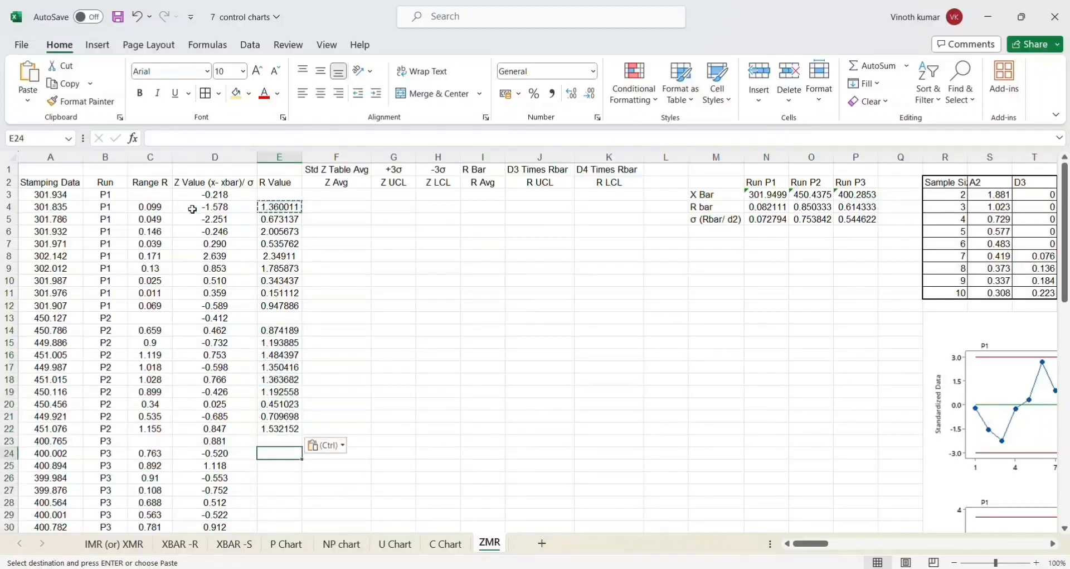
pyautogui.press('ctrl')
pyautogui.press('Escape')
pyautogui.press('Up')
pyautogui.press('Up')
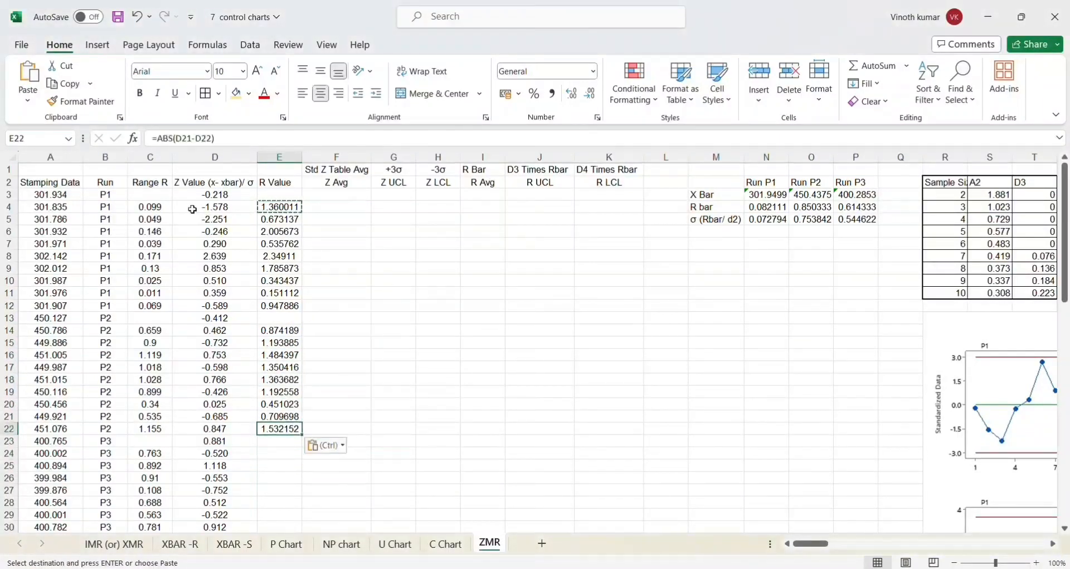
pyautogui.hotkey('ctrl', 'c')
pyautogui.press('Down')
pyautogui.press('Down')
pyautogui.press('Down')
pyautogui.press('Up')
pyautogui.hotkey('ctrl', 'v')
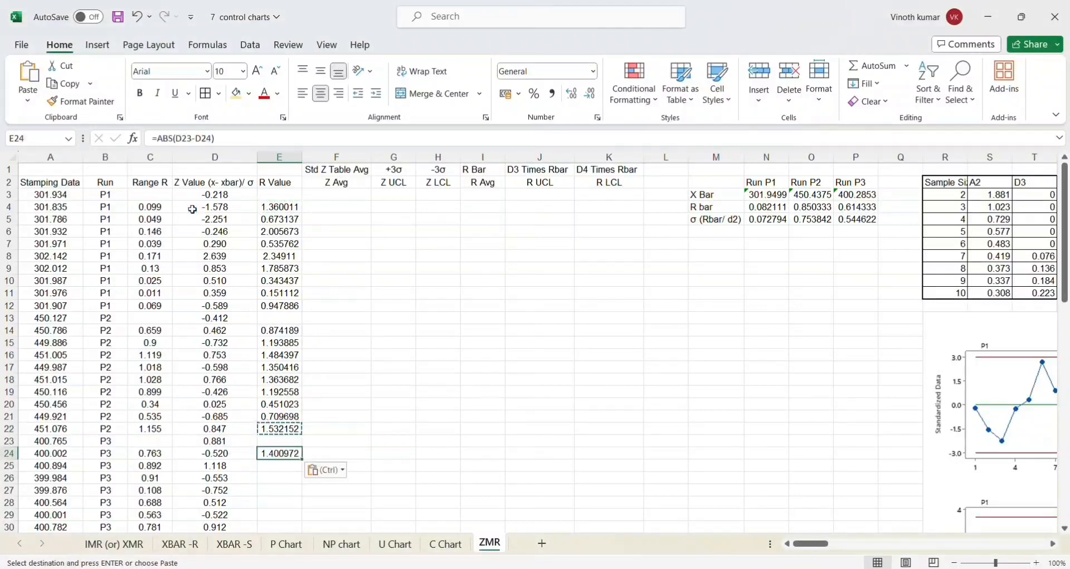
# Step: Copy the R value formula down through E32 for the remaining Run P3 rows
pyautogui.hotkey('shift', 'Down')
pyautogui.hotkey('shift', 'Down')
pyautogui.hotkey('shift', 'Down')
pyautogui.hotkey('shift', 'Down')
pyautogui.hotkey('shift', 'Down')
pyautogui.hotkey('shift', 'Down')
pyautogui.hotkey('shift', 'Down')
pyautogui.hotkey('shift', 'Down')
pyautogui.hotkey('shift', 'Down')
pyautogui.hotkey('shift', 'Down')
pyautogui.hotkey('shift', 'Down')
pyautogui.hotkey('shift', 'Up')
pyautogui.hotkey('shift', 'Up')
pyautogui.hotkey('shift', 'Up')
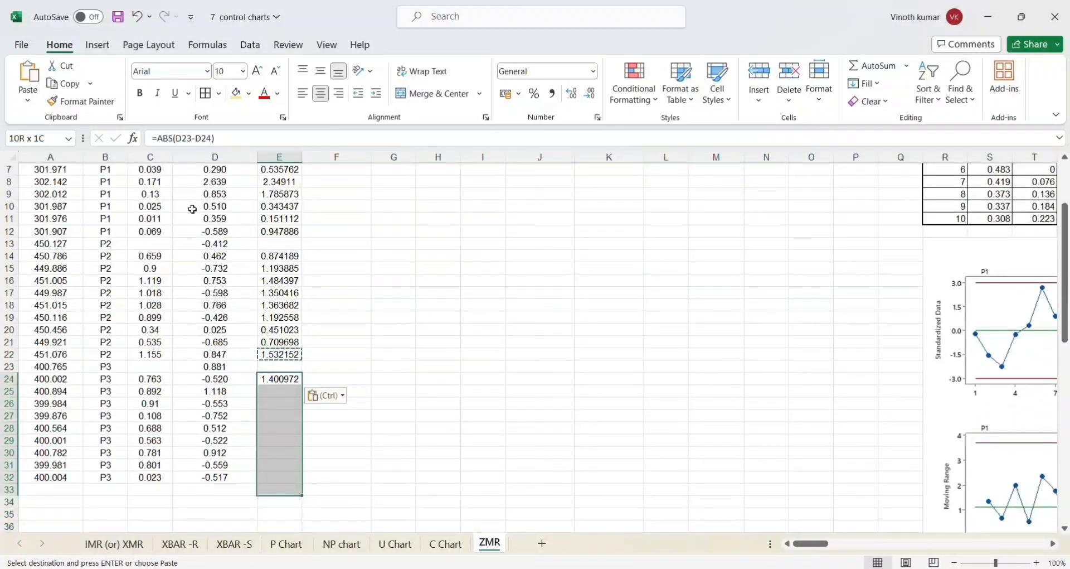
pyautogui.hotkey('ctrl', 'v')
# Step: Check the average of the Run P1 R values in E4 through E12
pyautogui.press('Up')
pyautogui.press('Up')
pyautogui.press('Up')
pyautogui.press('Up')
pyautogui.press('Up')
pyautogui.press('Up')
pyautogui.press('Up')
pyautogui.press('Up')
pyautogui.press('Up')
pyautogui.press('Up')
pyautogui.press('Up')
pyautogui.press('Up')
pyautogui.press('Up')
pyautogui.press('Up')
pyautogui.press('Up')
pyautogui.press('Up')
pyautogui.press('Up')
pyautogui.press('Up')
pyautogui.press('Up')
pyautogui.press('Up')
pyautogui.press('Up')
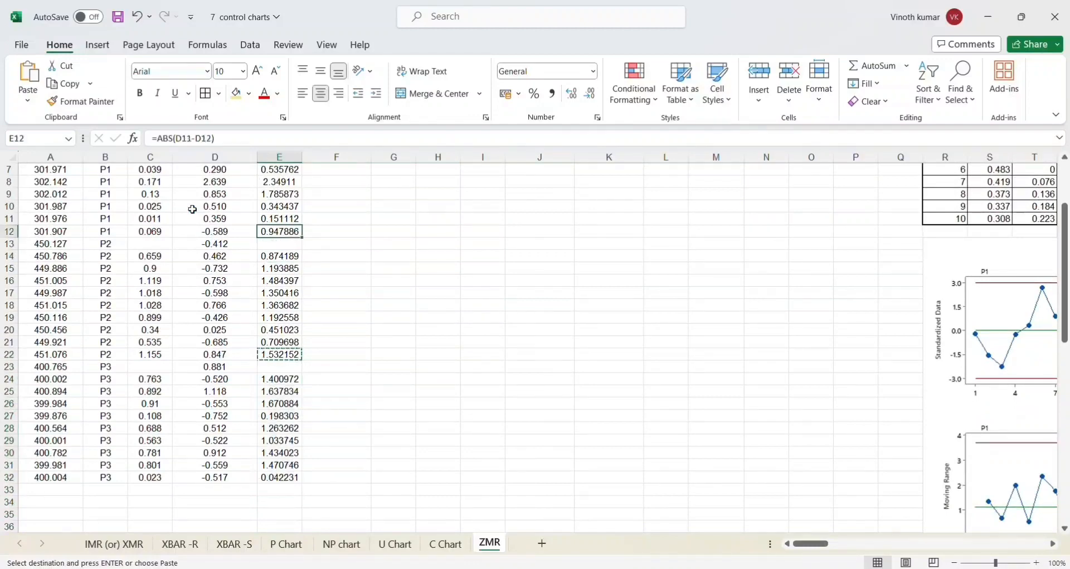
pyautogui.press('Down')
pyautogui.press('Down')
pyautogui.hotkey('shift', 'Down')
pyautogui.hotkey('shift', 'Down')
pyautogui.hotkey('shift', 'Down')
pyautogui.hotkey('shift', 'Down')
pyautogui.hotkey('shift', 'Down')
pyautogui.hotkey('shift', 'Down')
pyautogui.hotkey('shift', 'Down')
pyautogui.hotkey('shift', 'Down')
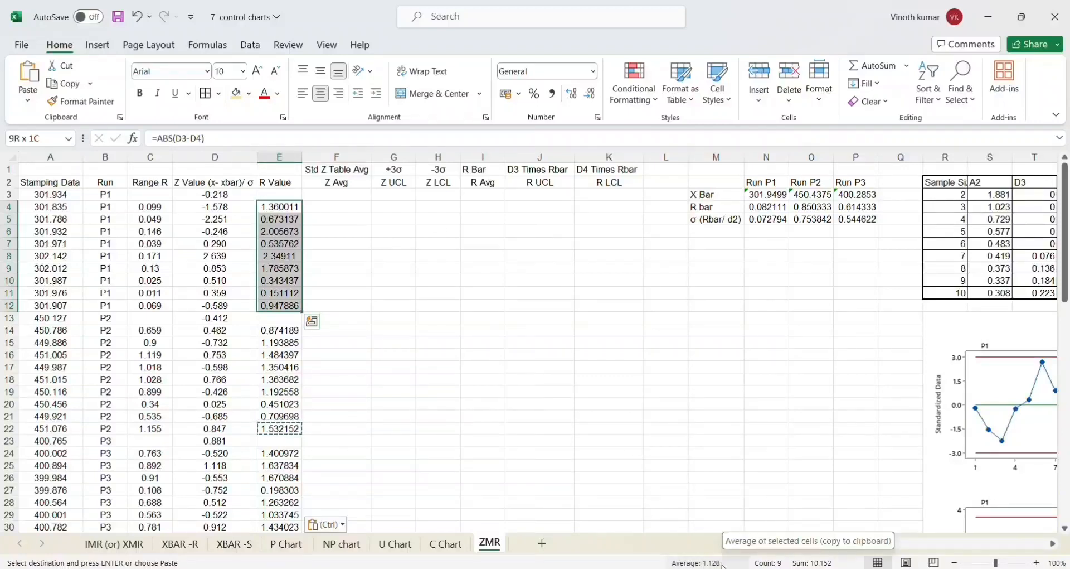
# Step: Check the average of the Run P2 R values in E14 through E22
pyautogui.press('Left')
pyautogui.press('Down')
pyautogui.press('Down')
pyautogui.press('Down')
pyautogui.press('Down')
pyautogui.press('Down')
pyautogui.press('Down')
pyautogui.press('Down')
pyautogui.press('Down')
pyautogui.press('Down')
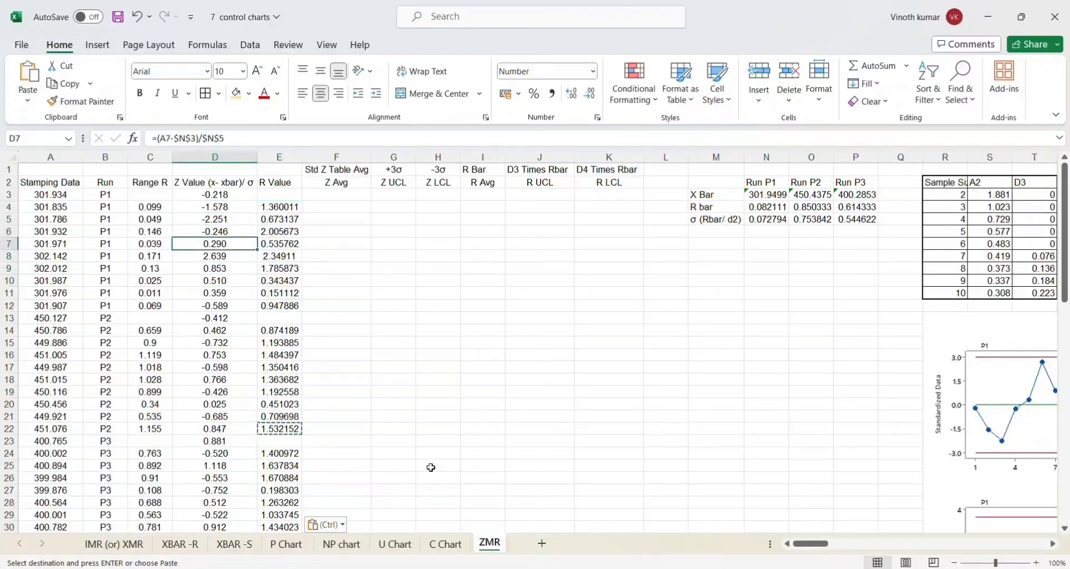
pyautogui.press('Right')
pyautogui.press('Down')
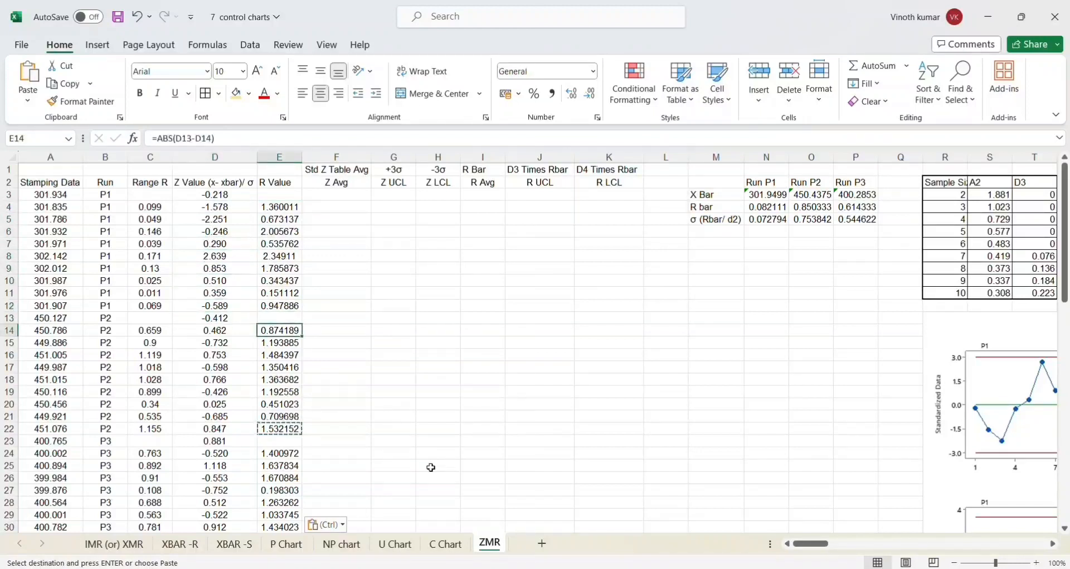
pyautogui.hotkey('shift', 'Down')
pyautogui.hotkey('shift', 'Down')
pyautogui.hotkey('shift', 'Down')
pyautogui.hotkey('shift', 'Down')
pyautogui.hotkey('shift', 'Down')
pyautogui.hotkey('shift', 'Down')
pyautogui.hotkey('shift', 'Down')
pyautogui.hotkey('shift', 'Down')
pyautogui.hotkey('shift', 'Down')
pyautogui.hotkey('shift', 'Down')
pyautogui.hotkey('shift', 'Up')
pyautogui.hotkey('shift', 'Up')
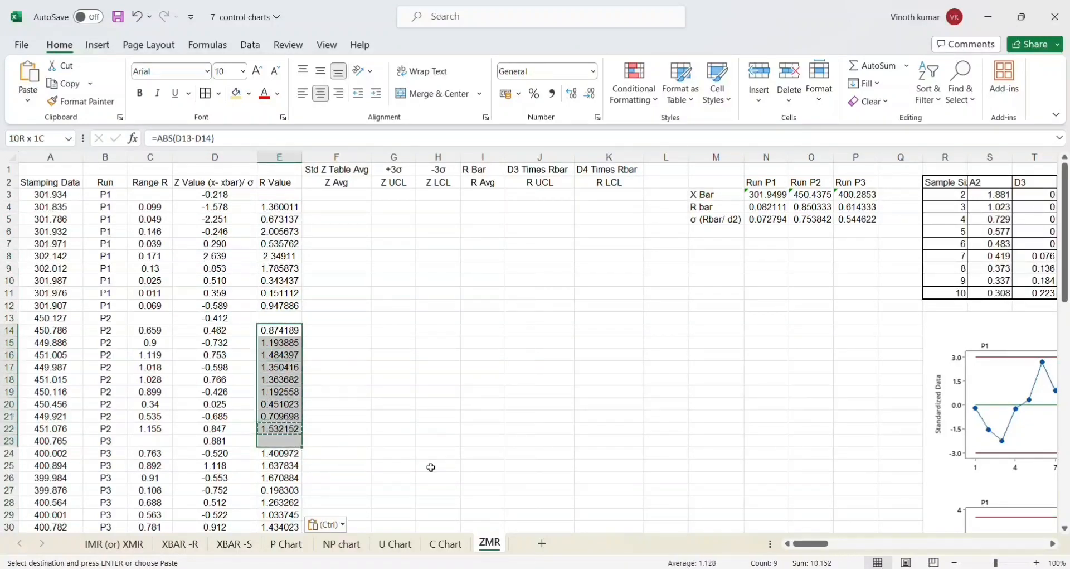
# Step: Check the average of the Run P3 R values in E24 through E32
pyautogui.press('Down')
pyautogui.press('Down')
pyautogui.press('Down')
pyautogui.press('Down')
pyautogui.press('Down')
pyautogui.press('Down')
pyautogui.press('Down')
pyautogui.press('Down')
pyautogui.press('Down')
pyautogui.press('Down')
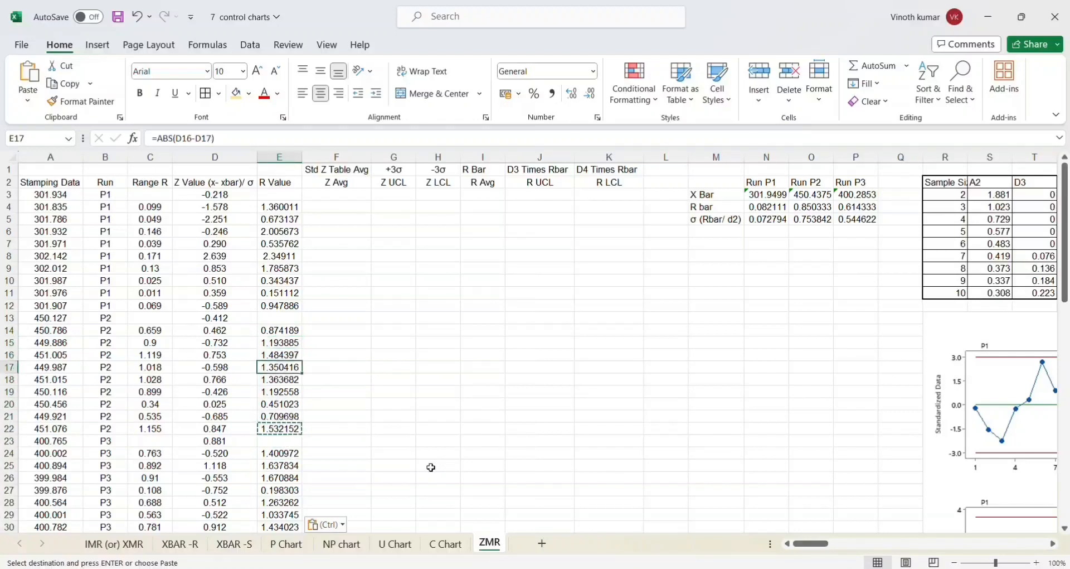
pyautogui.hotkey('shift', 'Down')
pyautogui.hotkey('shift', 'Down')
pyautogui.hotkey('shift', 'Down')
pyautogui.hotkey('shift', 'Down')
pyautogui.hotkey('shift', 'Down')
pyautogui.hotkey('shift', 'Down')
pyautogui.hotkey('shift', 'Down')
pyautogui.hotkey('shift', 'Down')
pyautogui.hotkey('shift', 'Down')
pyautogui.hotkey('shift', 'Down')
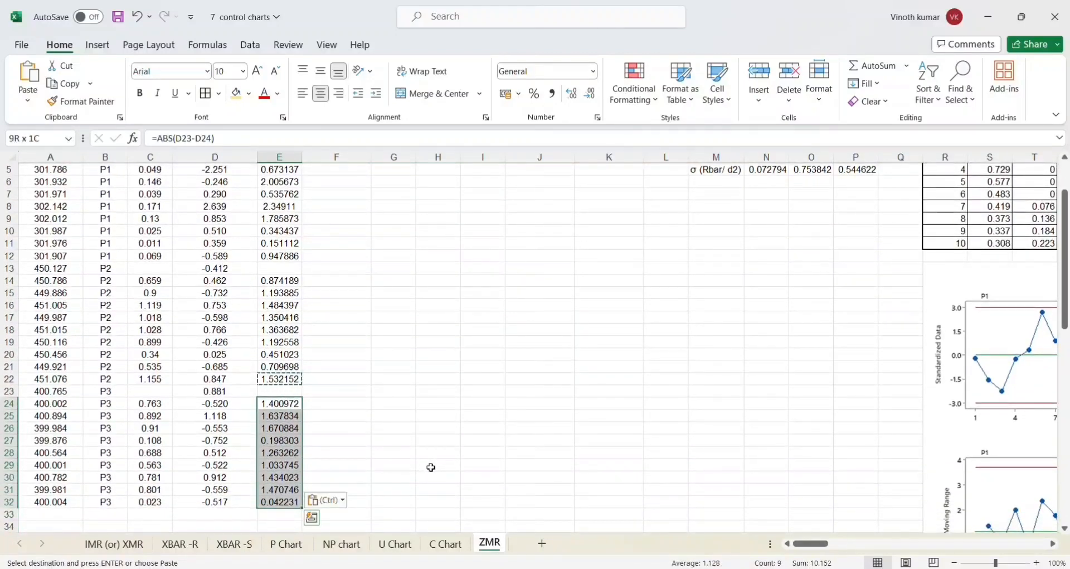
# Step: Review the headings of the average and control limit columns for Z and R, from Z Avg through R LCL
pyautogui.press('Up')
pyautogui.press('Up')
pyautogui.press('Up')
pyautogui.press('Up')
pyautogui.press('Up')
pyautogui.press('Up')
pyautogui.press('Up')
pyautogui.press('Up')
pyautogui.press('Up')
pyautogui.press('Up')
pyautogui.press('Up')
pyautogui.press('Up')
pyautogui.press('Up')
pyautogui.press('Up')
pyautogui.press('Up')
pyautogui.press('Up')
pyautogui.press('Up')
pyautogui.press('Up')
pyautogui.press('Up')
pyautogui.press('Up')
pyautogui.press('Up')
pyautogui.press('Up')
pyautogui.press('Up')
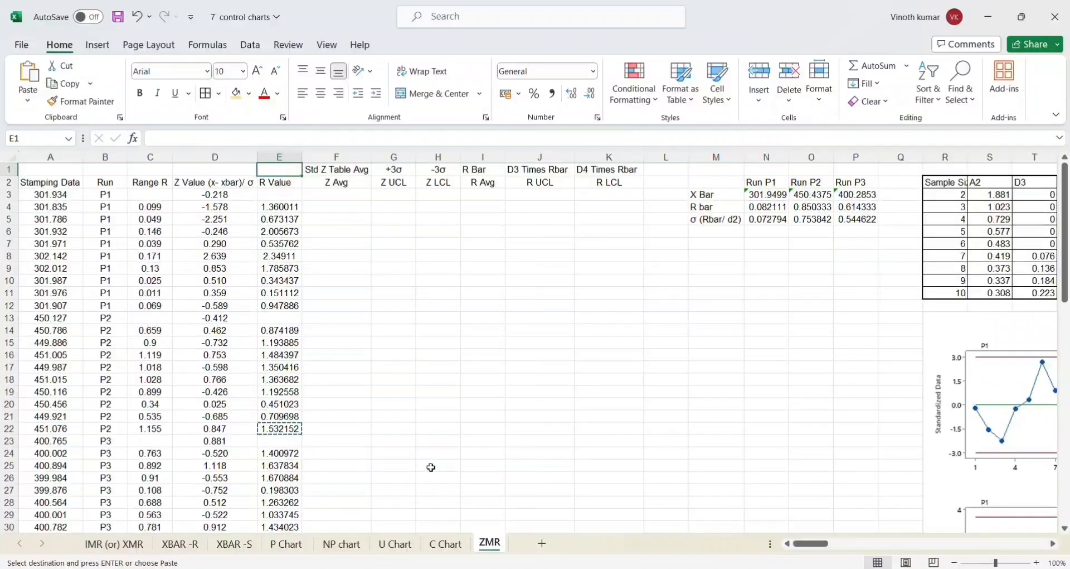
pyautogui.press('Down')
pyautogui.press('Down')
pyautogui.press('Down')
pyautogui.press('Down')
pyautogui.press('Down')
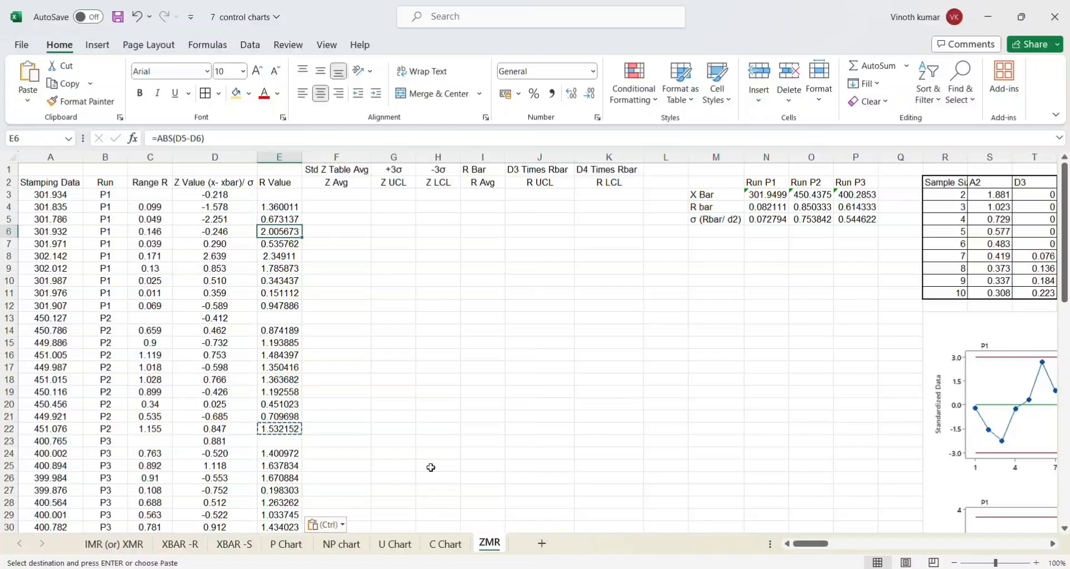
pyautogui.press('Right')
pyautogui.press('Right')
pyautogui.press('Right')
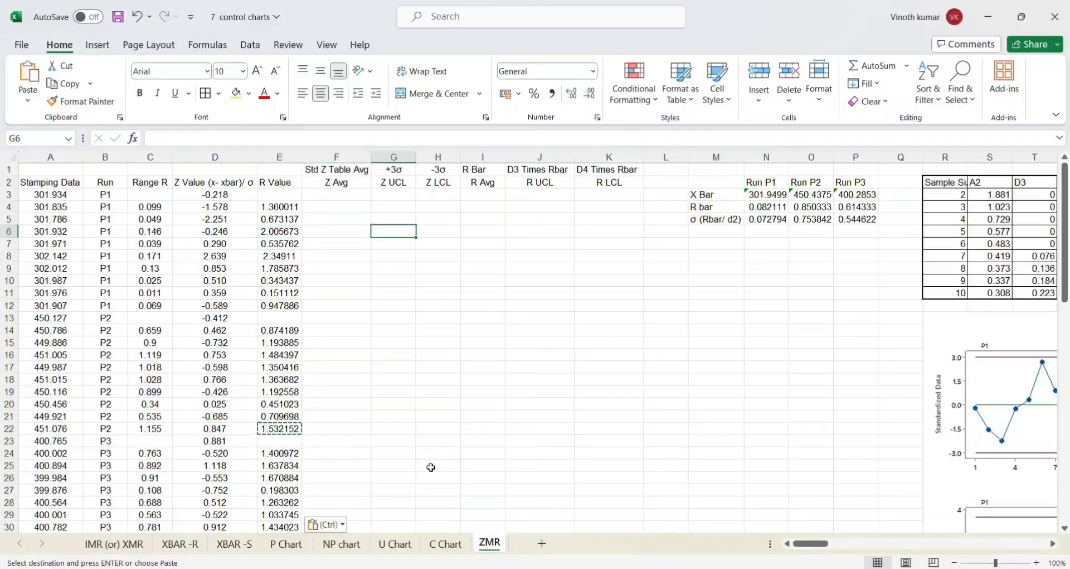
pyautogui.press('Up')
pyautogui.press('Up')
pyautogui.press('Up')
pyautogui.press('Up')
pyautogui.press('Right')
pyautogui.press('Right')
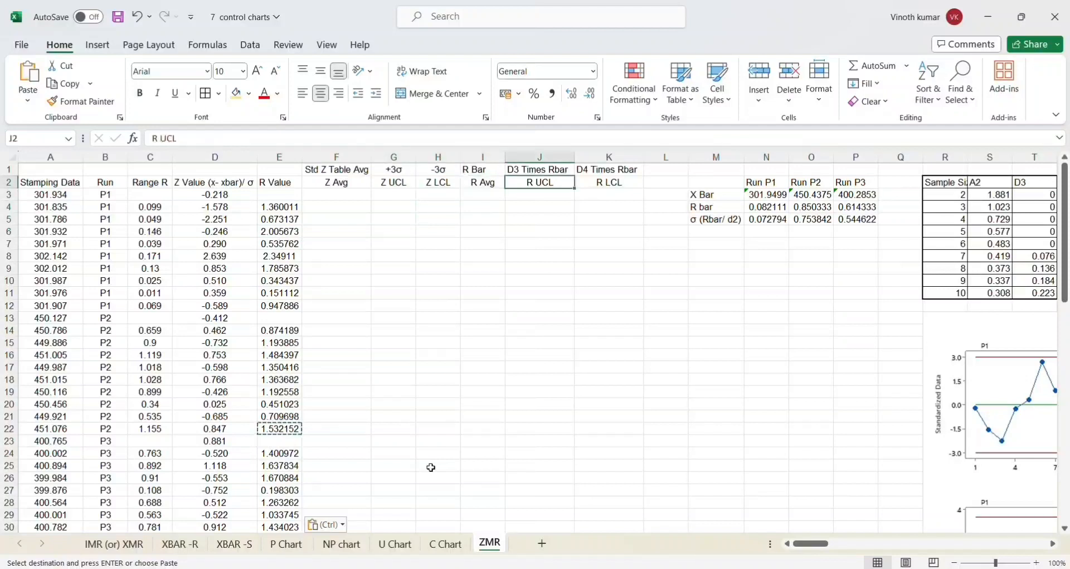
pyautogui.press('Down')
pyautogui.press('Down')
pyautogui.press('Left')
pyautogui.press('Left')
pyautogui.press('Left')
pyautogui.press('Left')
pyautogui.press('Up')
pyautogui.press('Up')
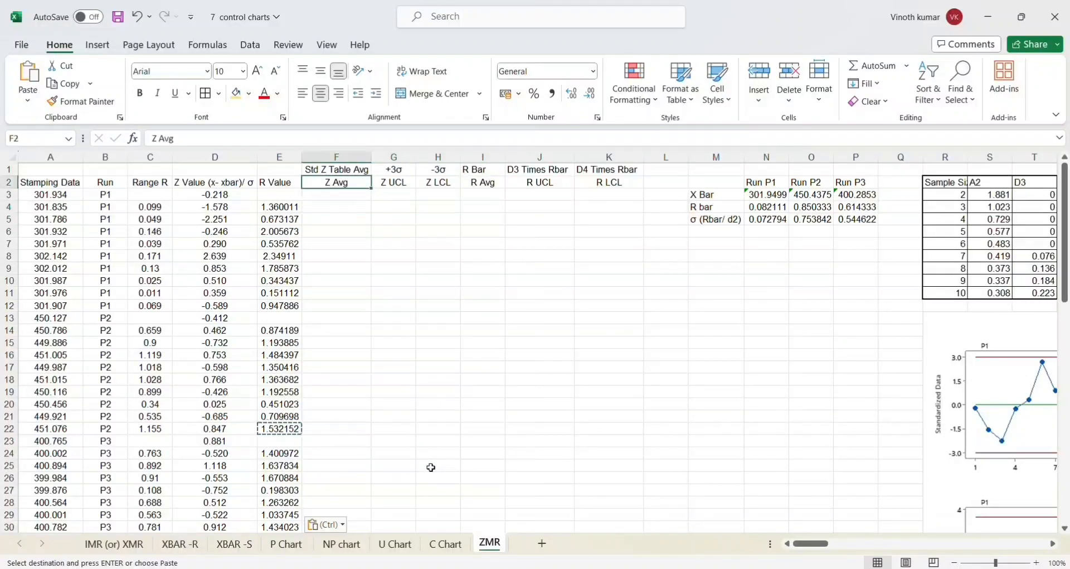
pyautogui.press('Up')
pyautogui.press('Down')
pyautogui.press('Down')
pyautogui.press('Left')
pyautogui.press('Left')
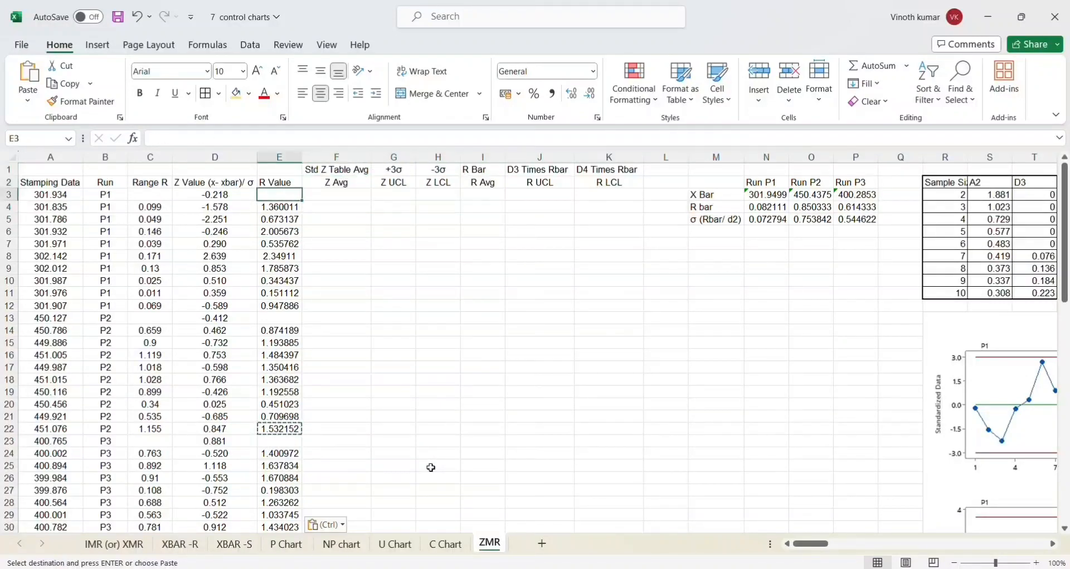
# Step: Enter the Run P1 Z chart limits in row 3: Z Avg 0, Z UCL 3 and Z LCL -3
pyautogui.press('Right')
pyautogui.press('Right')
pyautogui.press('Right')
pyautogui.press('Left')
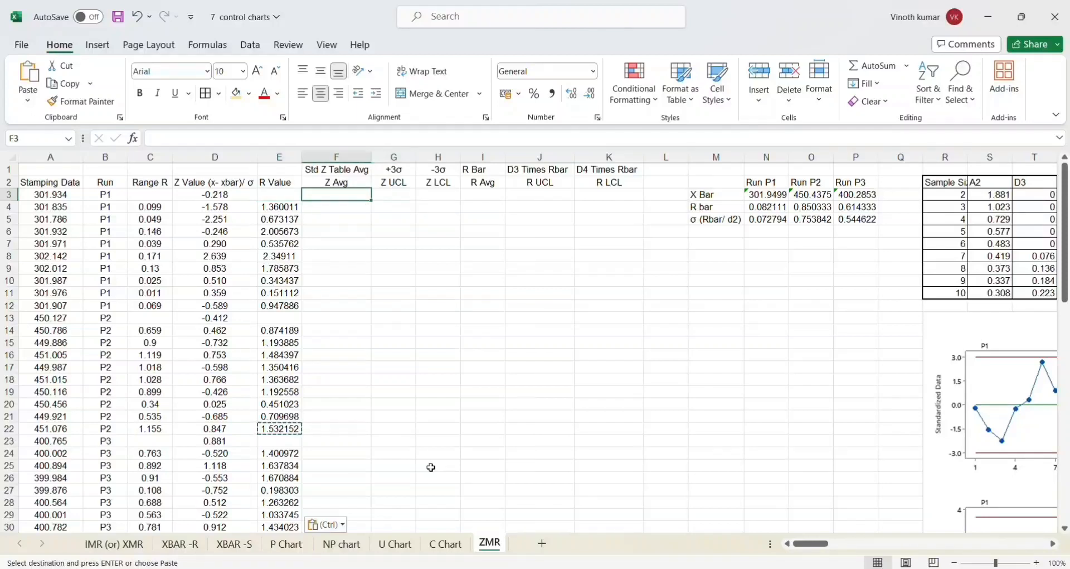
pyautogui.write('0')
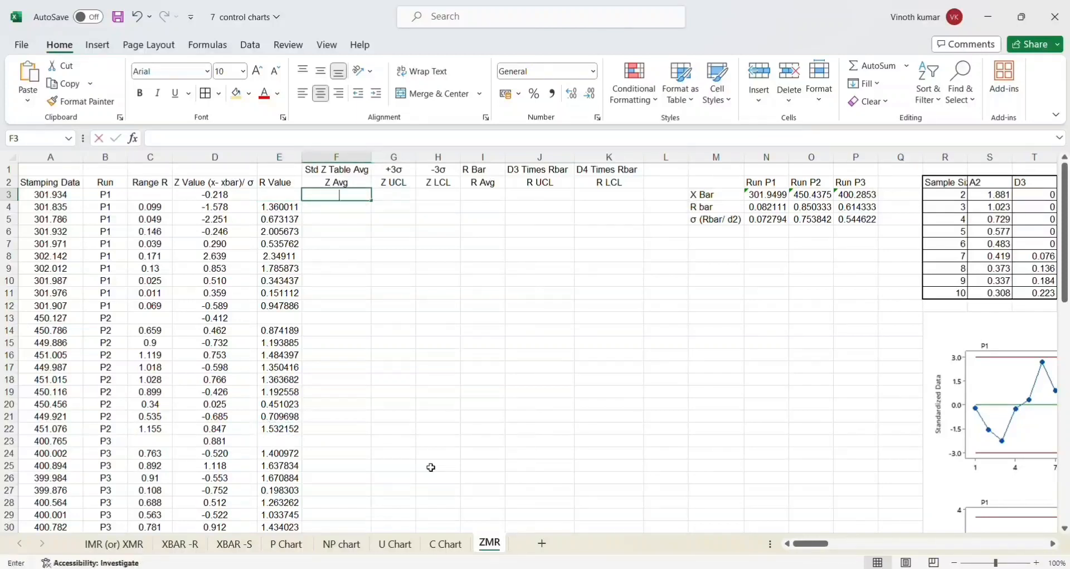
pyautogui.press('Tab')
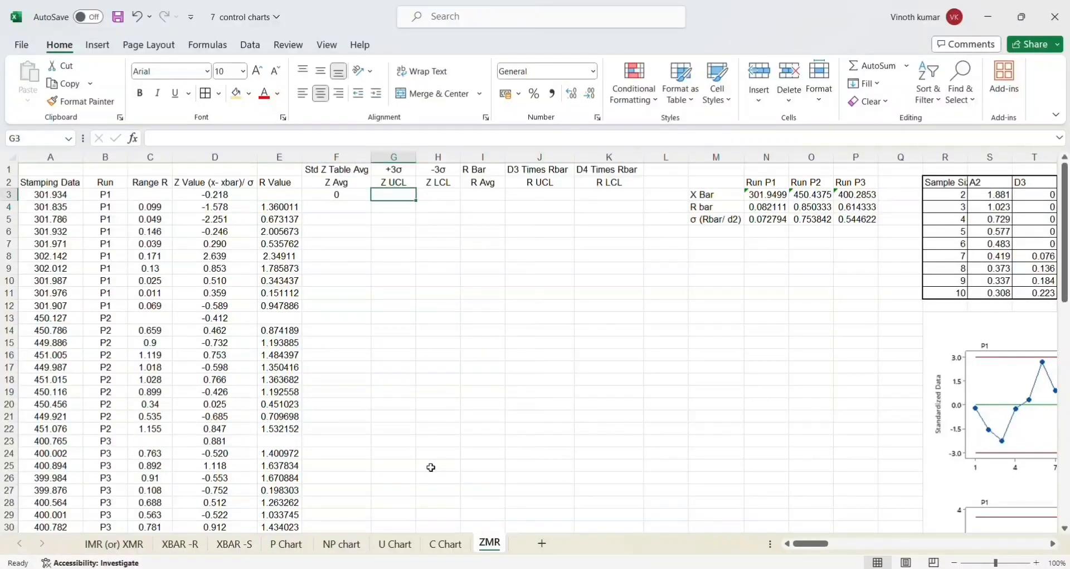
pyautogui.write('3')
pyautogui.press('Tab')
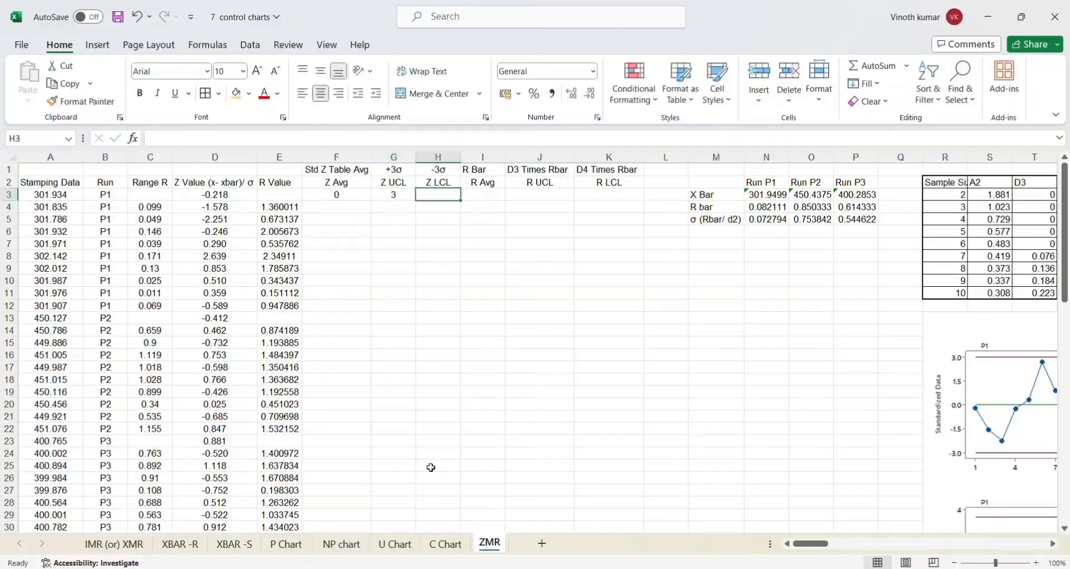
pyautogui.write('-3')
pyautogui.press('Tab')
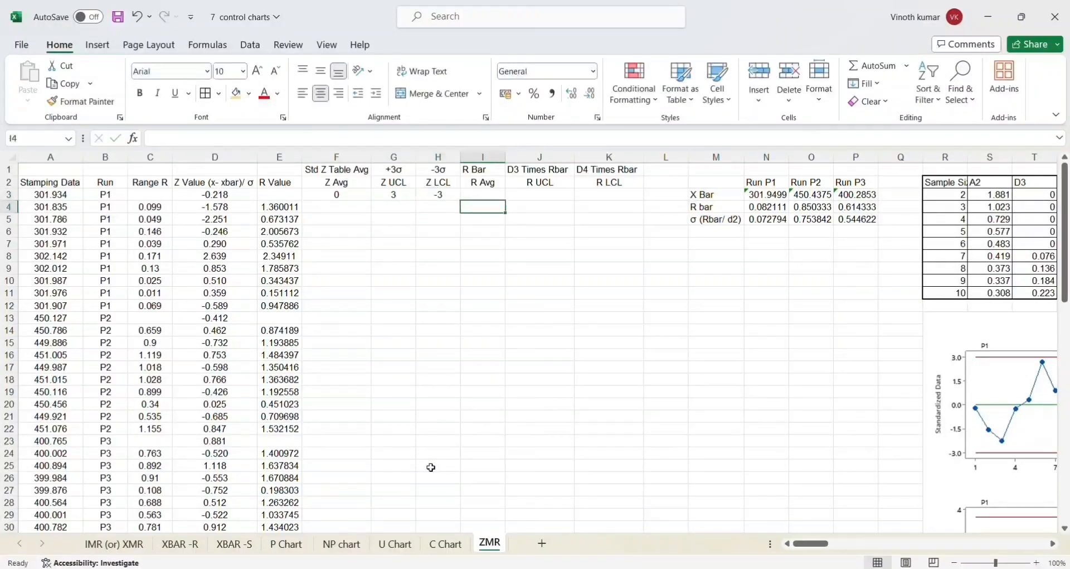
# Step: Look up the d2 constant for sample size 2 in the constants table and enter 1.128 as the R Avg in I3
pyautogui.press('Up')
pyautogui.press('Down')
pyautogui.press('Right')
pyautogui.press('Right')
pyautogui.press('Right')
pyautogui.press('Right')
pyautogui.press('Right')
pyautogui.press('Right')
pyautogui.press('Right')
pyautogui.press('Right')
pyautogui.press('Right')
pyautogui.press('Right')
pyautogui.press('Right')
pyautogui.press('Right')
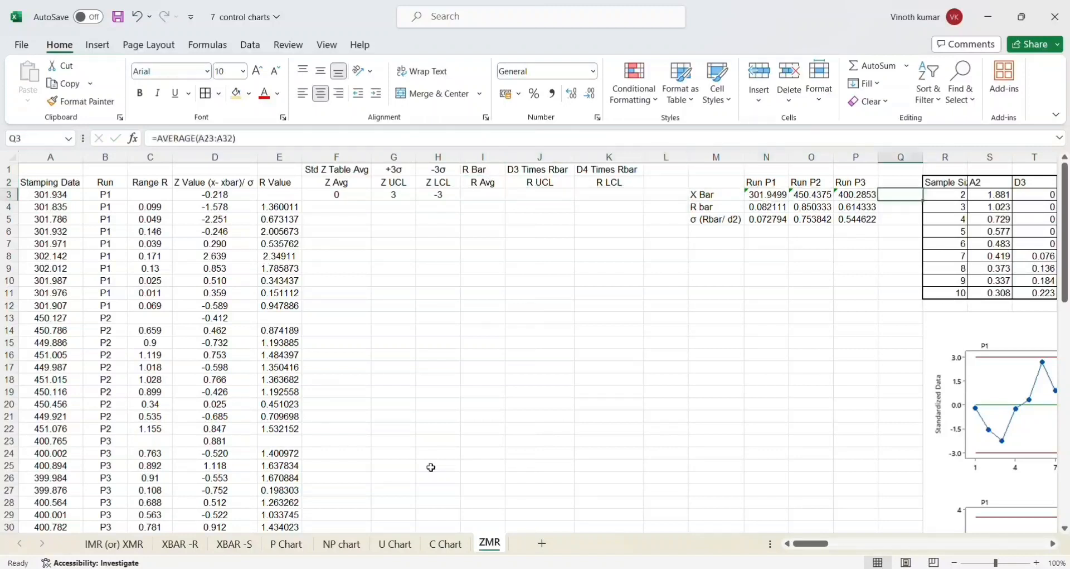
pyautogui.press('Right')
pyautogui.press('Right')
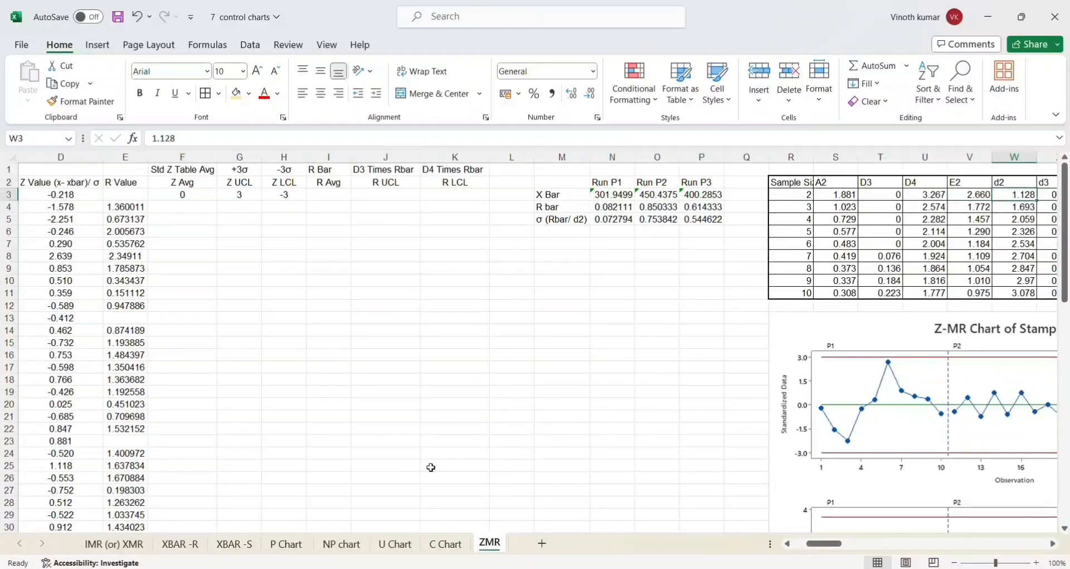
pyautogui.press('Left')
pyautogui.press('Left')
pyautogui.press('Left')
pyautogui.press('Left')
pyautogui.press('Left')
pyautogui.press('Left')
pyautogui.press('Left')
pyautogui.press('Left')
pyautogui.press('Left')
pyautogui.press('Left')
pyautogui.press('Left')
pyautogui.press('Left')
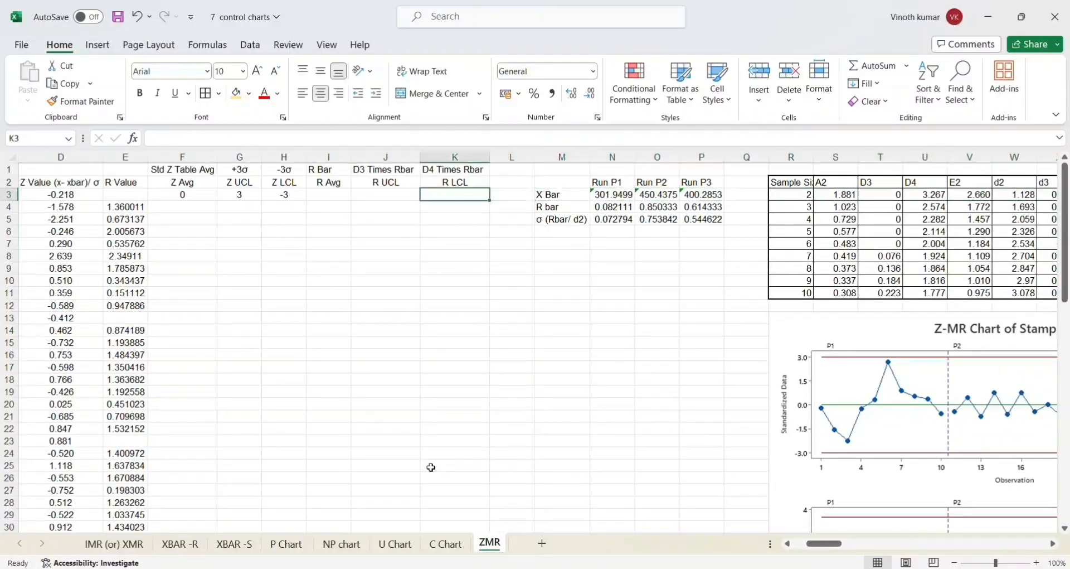
pyautogui.press('Left')
pyautogui.press('Left')
pyautogui.write('1.')
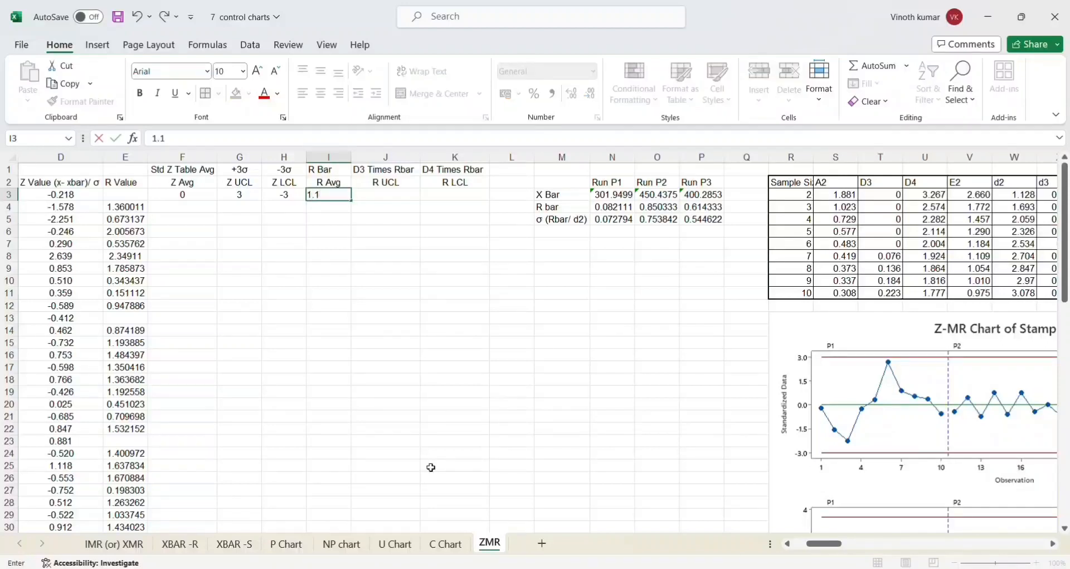
pyautogui.press('Right')
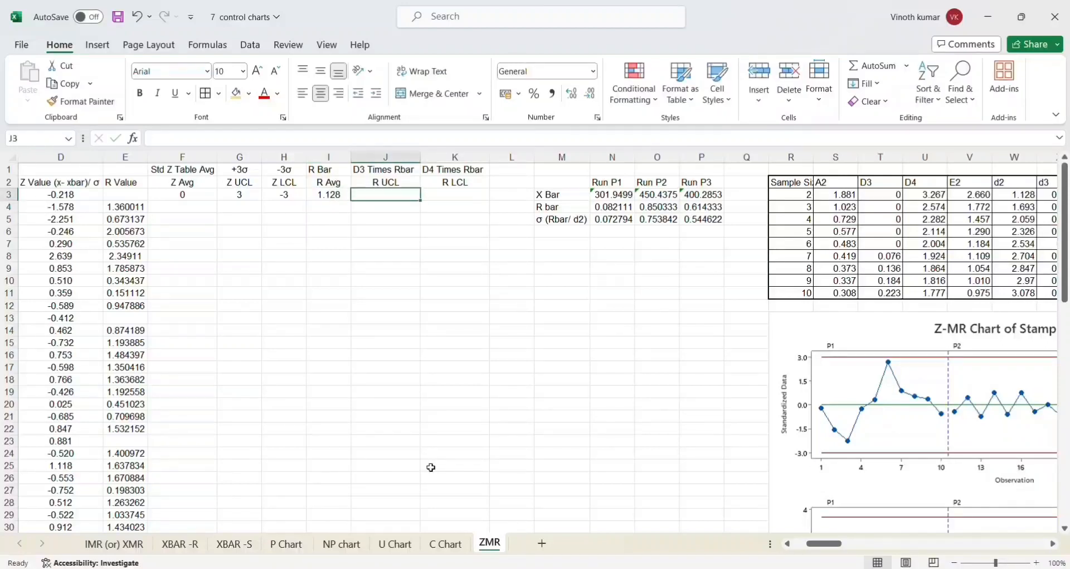
# Step: Calculate the R UCL in J3 as the R Avg in I3 multiplied by the D4 constant for sample size 2 in U3
pyautogui.press('Left')
pyautogui.press('Right')
pyautogui.write('=')
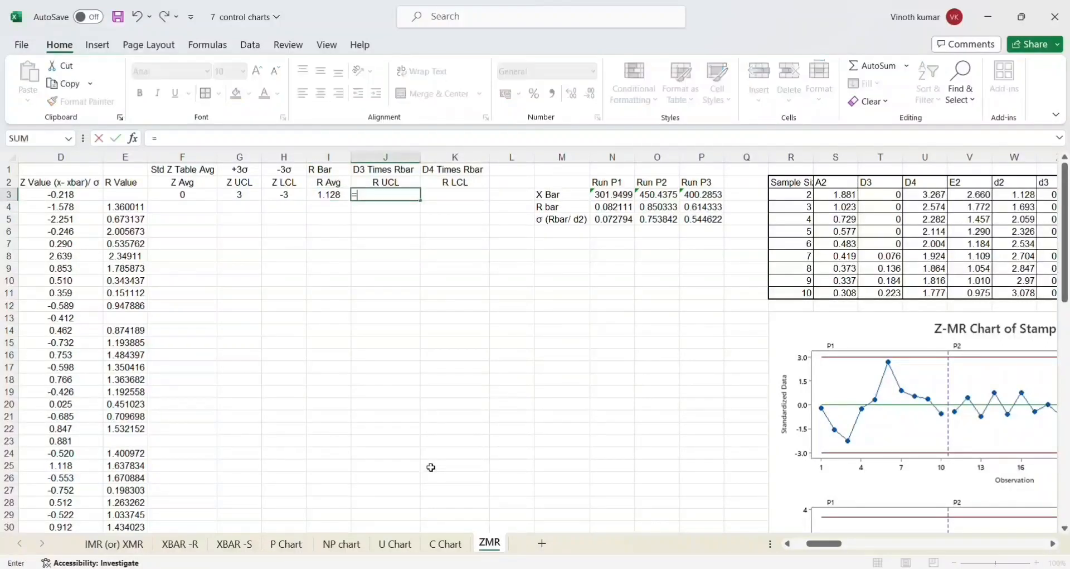
pyautogui.press('Left')
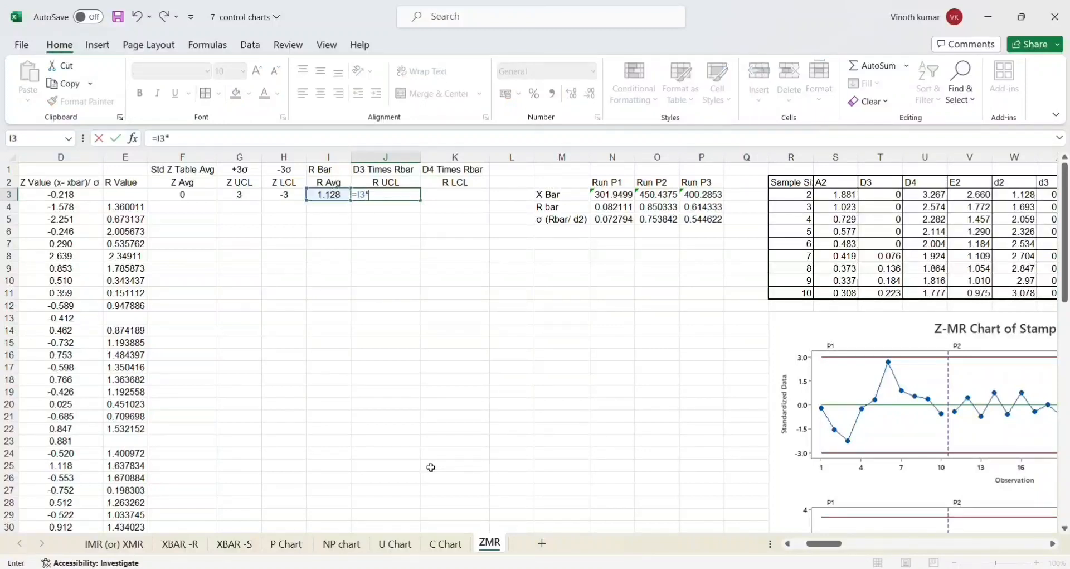
pyautogui.write('*')
pyautogui.press('Right')
pyautogui.press('Right')
pyautogui.press('Right')
pyautogui.press('Right')
pyautogui.press('Right')
pyautogui.press('Right')
pyautogui.press('Right')
pyautogui.press('Right')
pyautogui.press('Right')
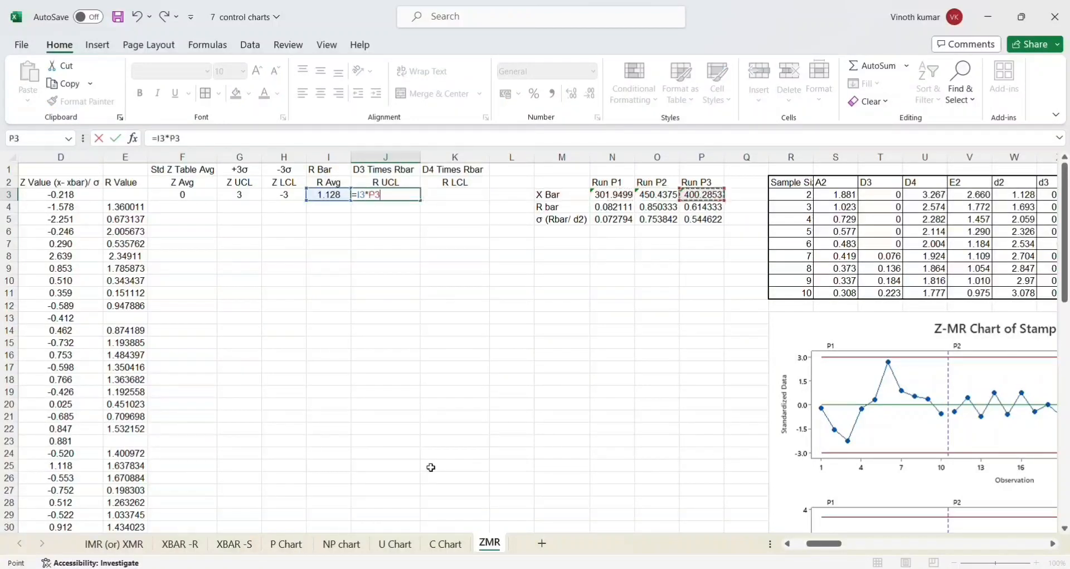
pyautogui.press('Right')
pyautogui.press('Right')
pyautogui.press('Right')
pyautogui.press('Right')
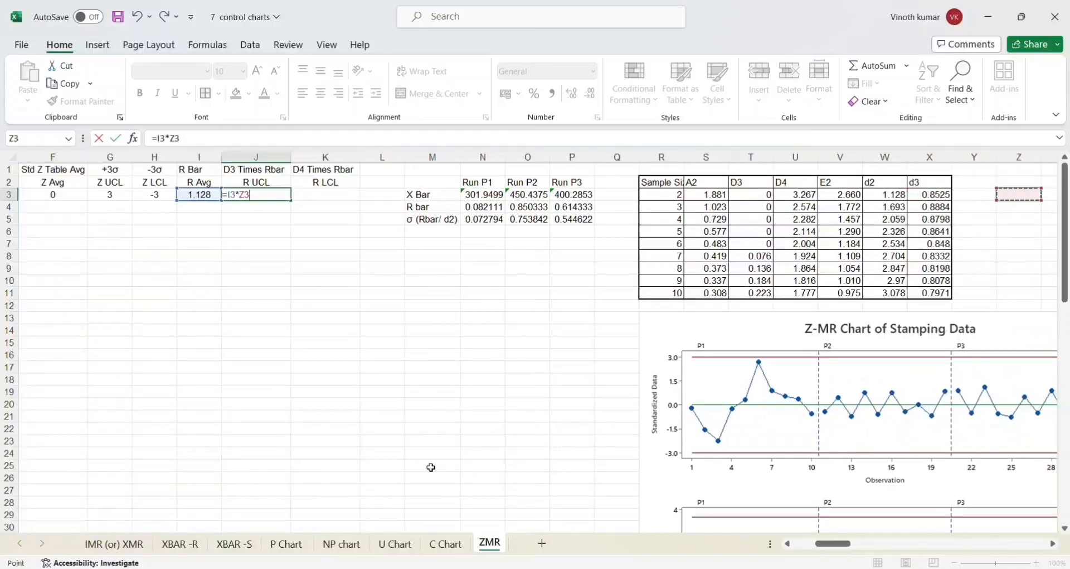
pyautogui.press('Left')
pyautogui.press('Left')
pyautogui.press('Return')
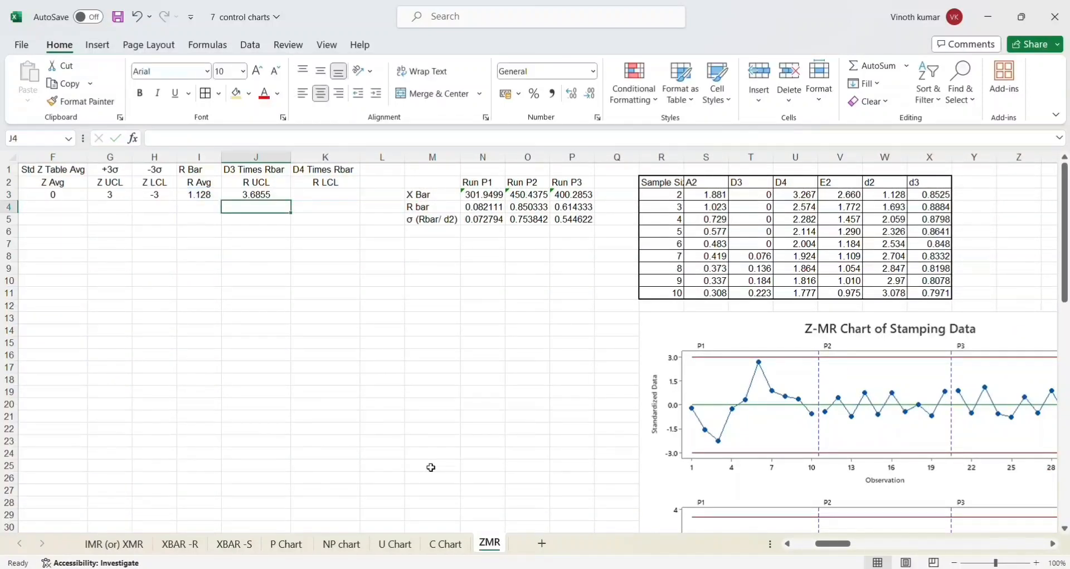
# Step: Calculate the R LCL in K3 with =I3*T3, the R Avg multiplied by the D3 constant for sample size 2
pyautogui.press('Up')
pyautogui.press('Right')
pyautogui.write('=')
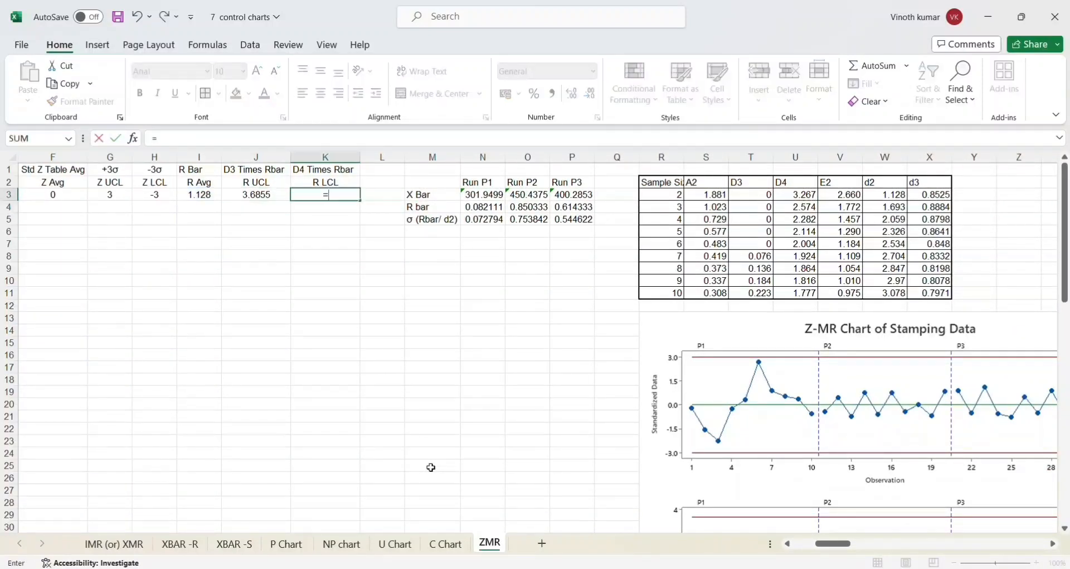
pyautogui.press('Left')
pyautogui.press('Left')
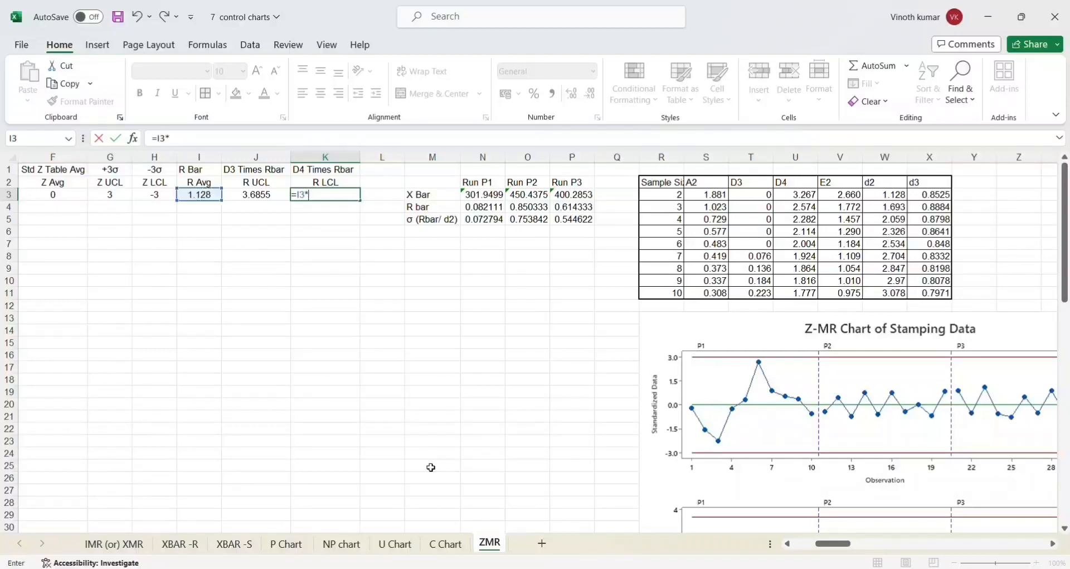
pyautogui.write('*')
pyautogui.press('Right')
pyautogui.press('Right')
pyautogui.press('Right')
pyautogui.press('Right')
pyautogui.press('Right')
pyautogui.press('Right')
pyautogui.press('Right')
pyautogui.press('Right')
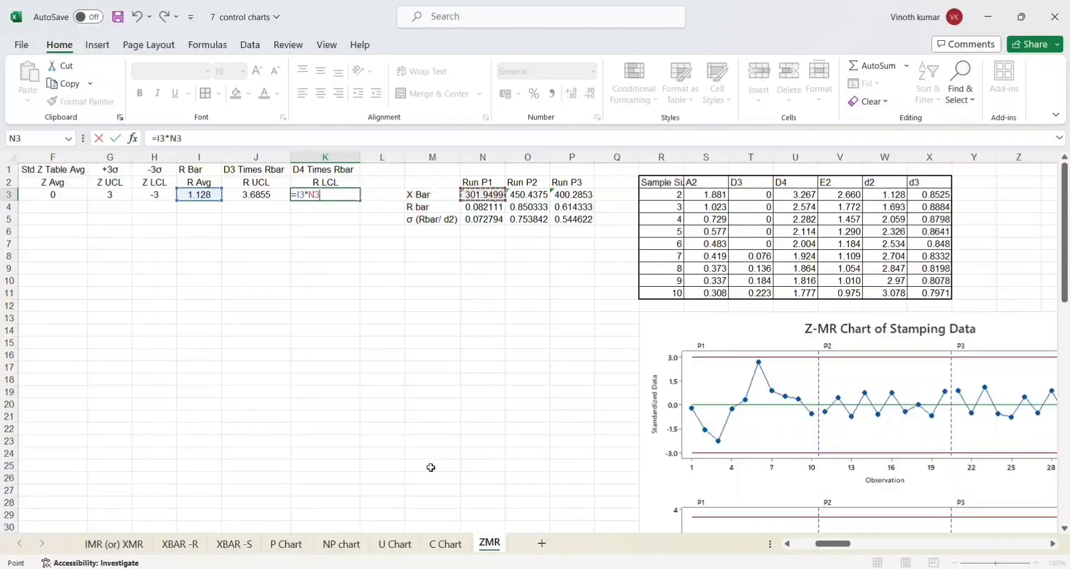
pyautogui.press('Right')
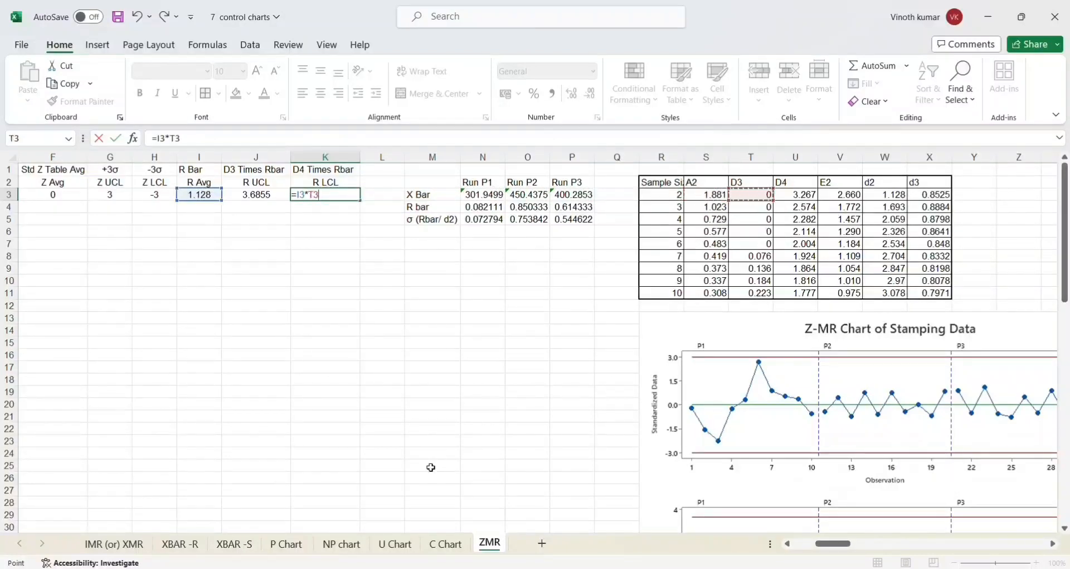
pyautogui.press('Return')
# Step: Link the Z Avg in F4 to the cell above with the formula =F3
pyautogui.press('Left')
pyautogui.press('Left')
pyautogui.press('Left')
pyautogui.press('Left')
pyautogui.press('Left')
pyautogui.press('Left')
pyautogui.press('Left')
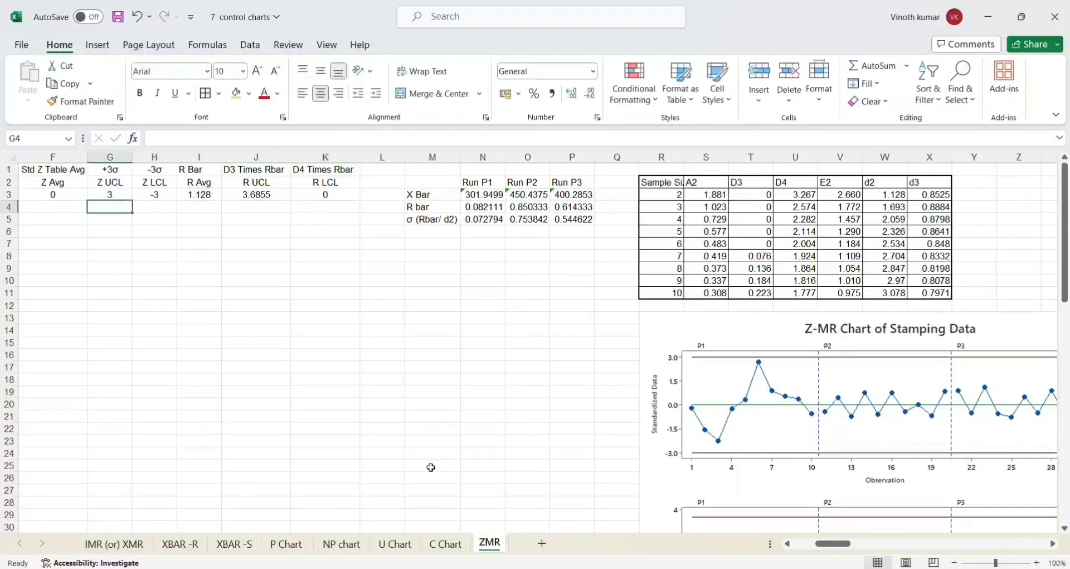
pyautogui.press('Right')
pyautogui.press('Right')
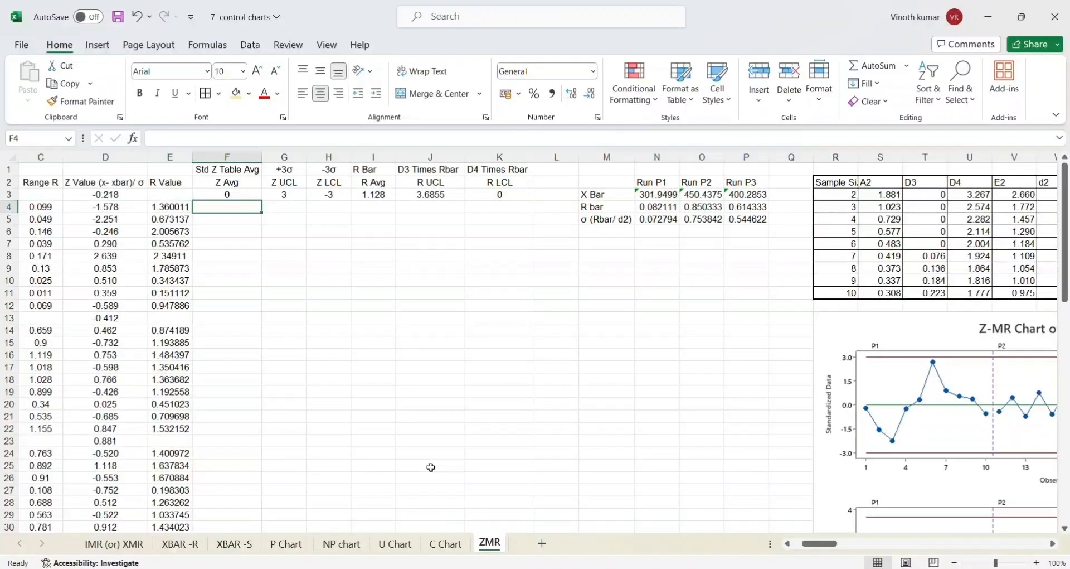
pyautogui.write('=')
pyautogui.press('Return')
# Step: Copy the F4 formula across row 4 into G4 through K4, from Z UCL to R LCL
pyautogui.press('Right')
pyautogui.press('Up')
pyautogui.press('Left')
pyautogui.press('Right')
pyautogui.press('Left')
pyautogui.hotkey('ctrl', 'c')
pyautogui.press('Right')
pyautogui.hotkey('ctrl', 'v')
pyautogui.press('Right')
pyautogui.hotkey('ctrl', 'v')
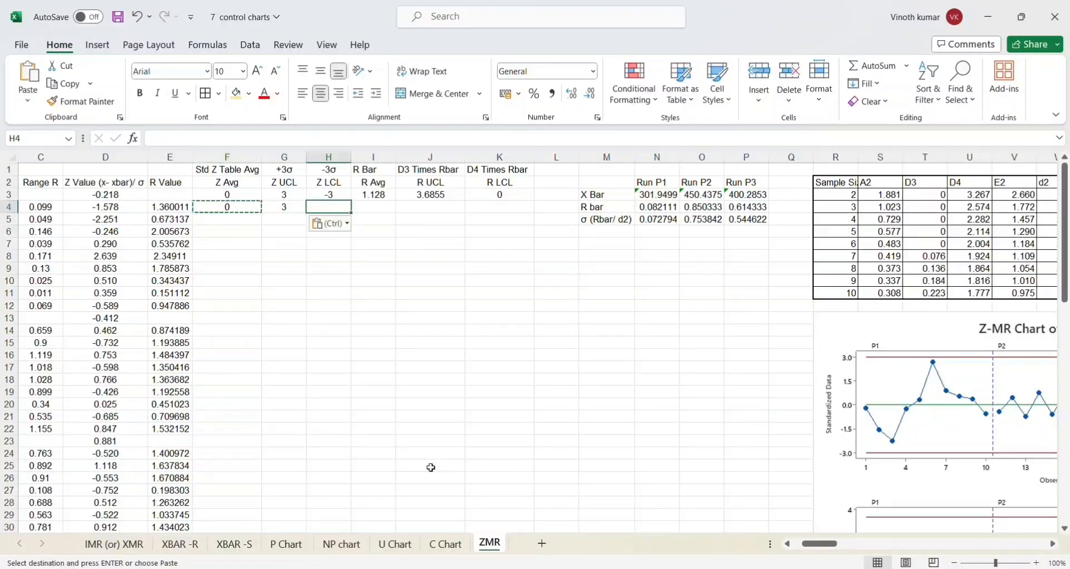
pyautogui.press('Right')
pyautogui.hotkey('ctrl', 'v')
pyautogui.press('Right')
pyautogui.hotkey('ctrl', 'v')
pyautogui.press('Right')
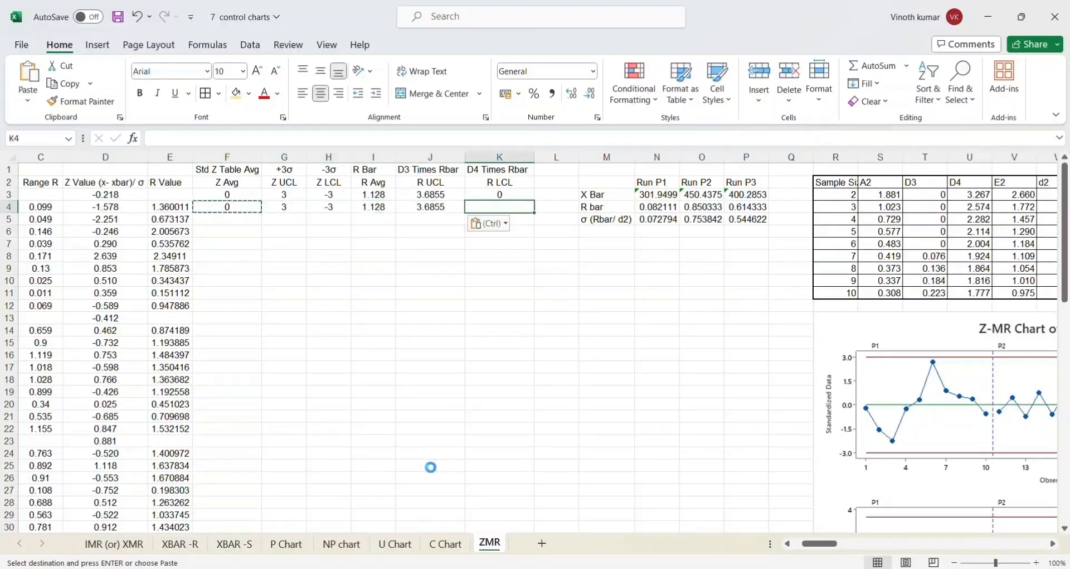
pyautogui.hotkey('ctrl', 'v')
# Step: Copy the linked average and limit formulas in F4:K4 down through row 32, the last data row
pyautogui.press('Left')
pyautogui.press('Left')
pyautogui.press('Left')
pyautogui.press('Left')
pyautogui.press('Left')
pyautogui.press('Left')
pyautogui.press('Right')
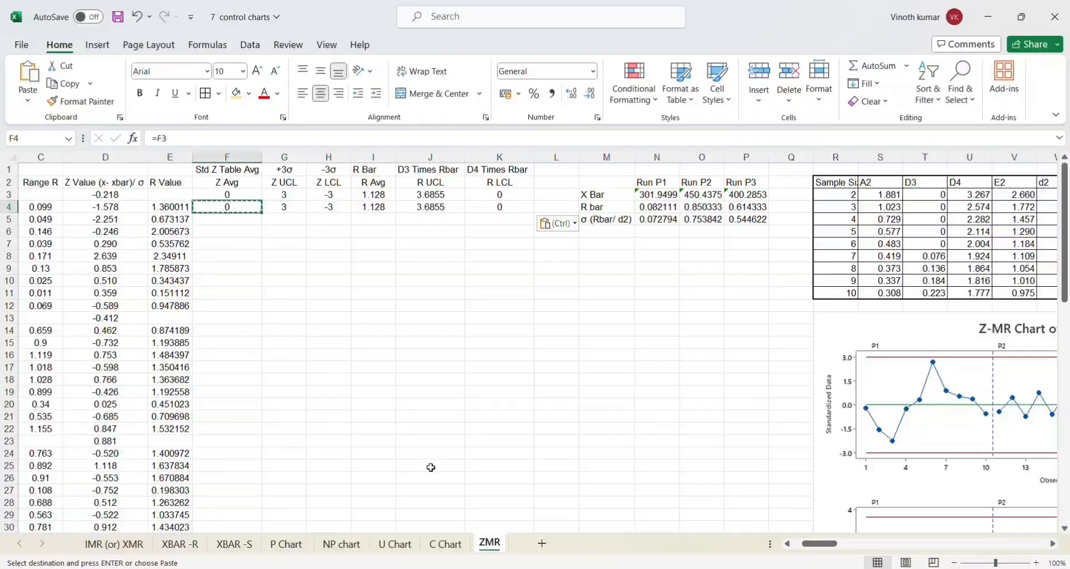
pyautogui.hotkey('shift', 'Right')
pyautogui.hotkey('shift', 'Right')
pyautogui.hotkey('shift', 'Right')
pyautogui.hotkey('shift', 'Right')
pyautogui.hotkey('shift', 'Right')
pyautogui.hotkey('shift', 'Right')
pyautogui.hotkey('shift', 'Left')
pyautogui.hotkey('ctrl', 'c')
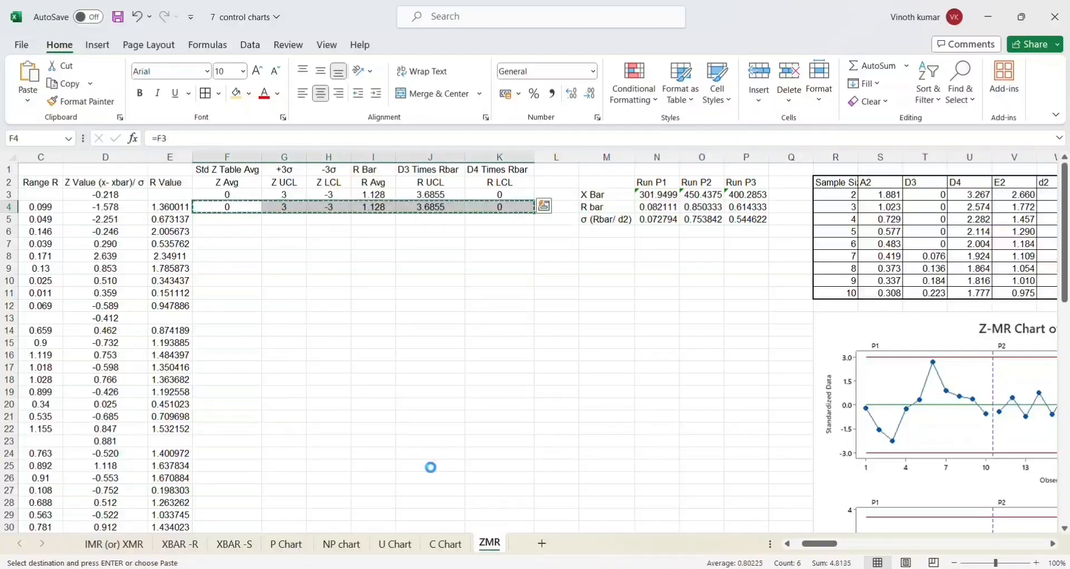
pyautogui.press('Left')
pyautogui.hotkey('ctrl', 'Down')
pyautogui.press('Down')
pyautogui.press('Down')
pyautogui.press('Down')
pyautogui.press('Down')
pyautogui.press('Down')
pyautogui.press('Down')
pyautogui.press('Down')
pyautogui.press('Down')
pyautogui.press('Down')
pyautogui.press('Down')
pyautogui.press('Down')
pyautogui.press('Down')
pyautogui.press('Down')
pyautogui.press('Down')
pyautogui.press('Down')
pyautogui.press('Down')
pyautogui.press('Down')
pyautogui.press('Down')
pyautogui.press('Down')
pyautogui.press('Down')
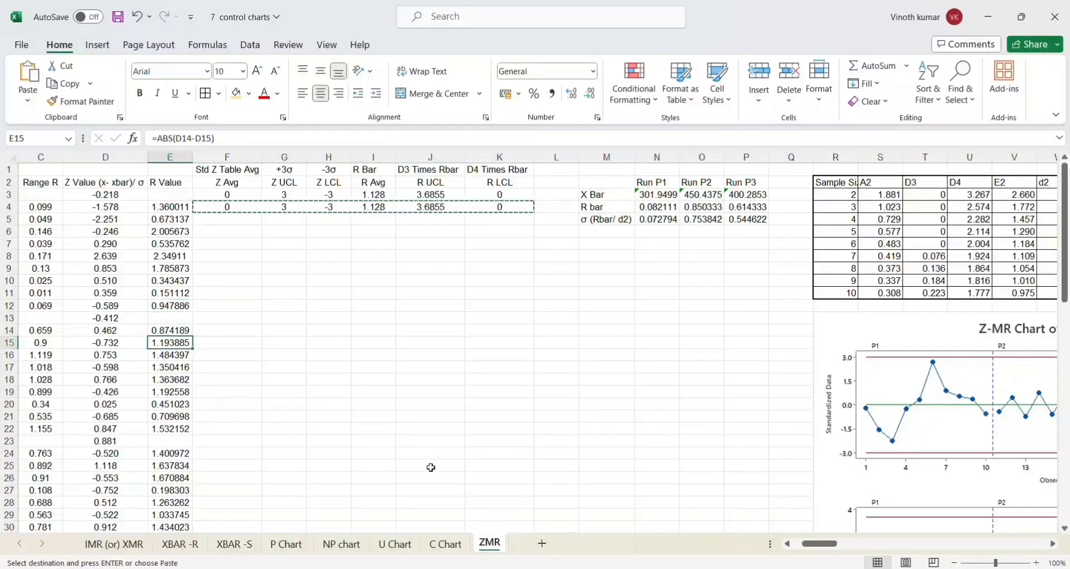
pyautogui.press('Down')
pyautogui.press('Down')
pyautogui.press('Down')
pyautogui.press('Down')
pyautogui.press('Down')
pyautogui.press('Down')
pyautogui.press('Down')
pyautogui.press('Right')
pyautogui.press('Up')
pyautogui.press('Right')
pyautogui.press('Up')
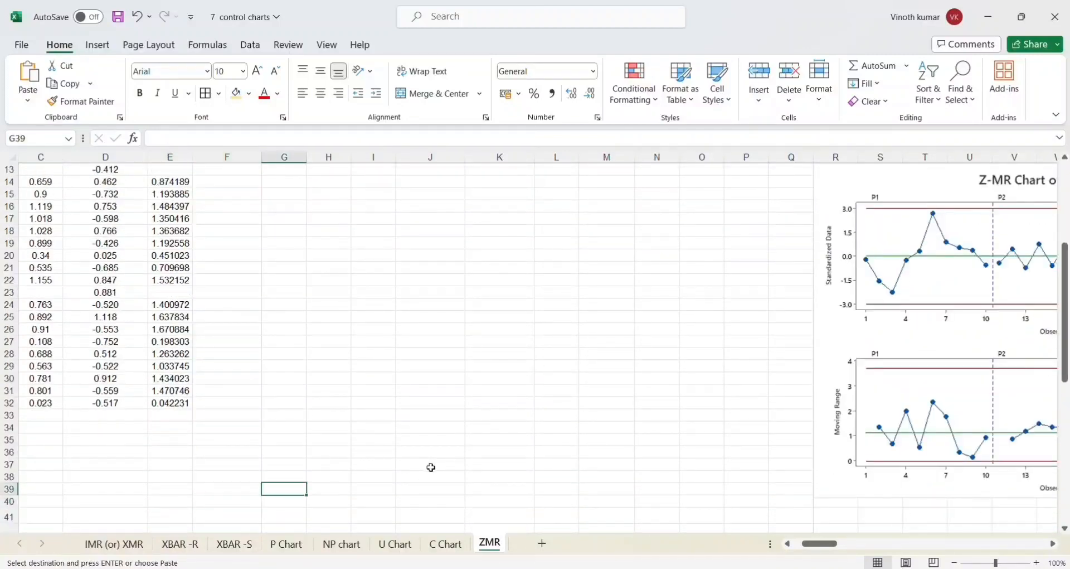
pyautogui.press('Up')
pyautogui.press('Up')
pyautogui.press('Up')
pyautogui.press('Up')
pyautogui.press('Up')
pyautogui.press('Up')
pyautogui.press('Left')
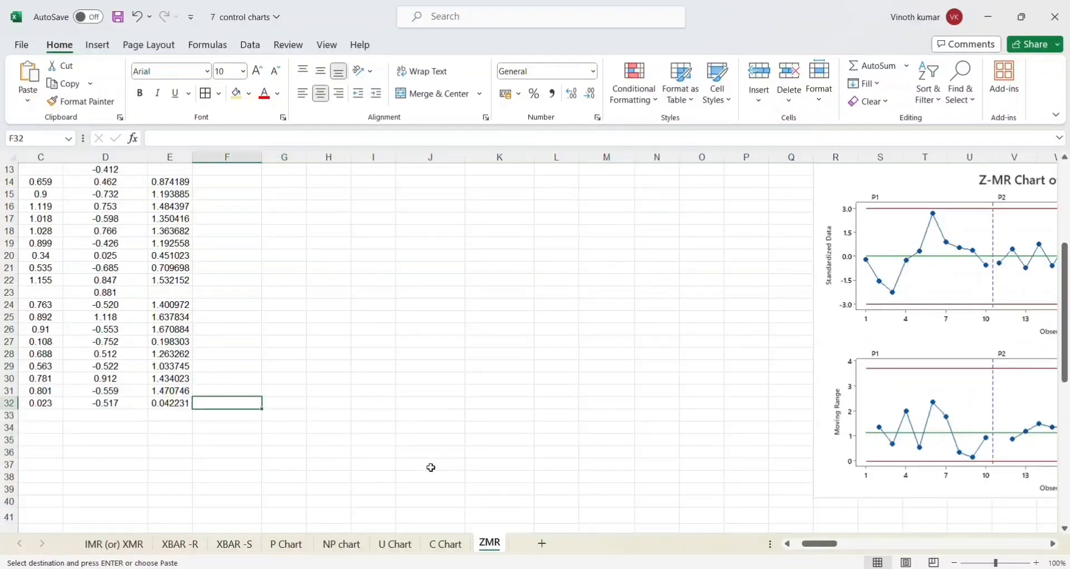
pyautogui.hotkey('ctrl', 'shift', 'Up')
pyautogui.hotkey('ctrl', 'v')
pyautogui.hotkey('ctrl', 'Up')
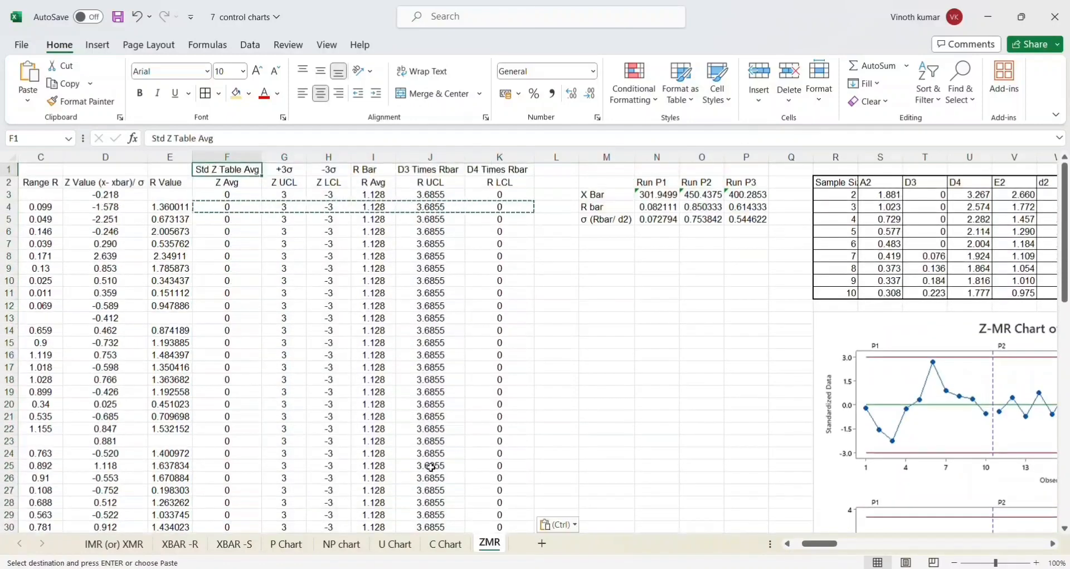
pyautogui.hotkey('ctrl', 'Home')
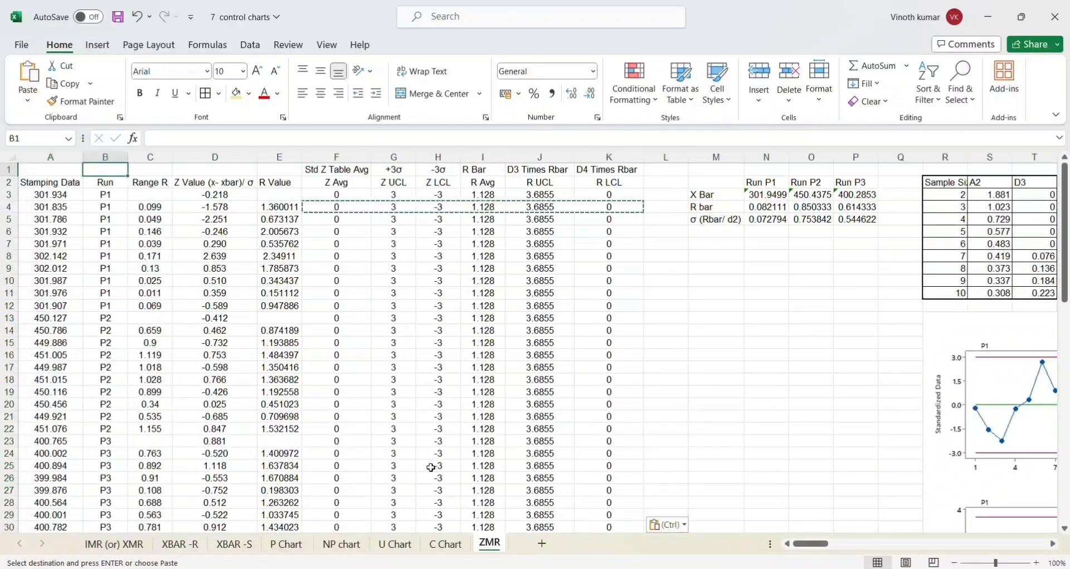
pyautogui.press('Right')
pyautogui.press('Right')
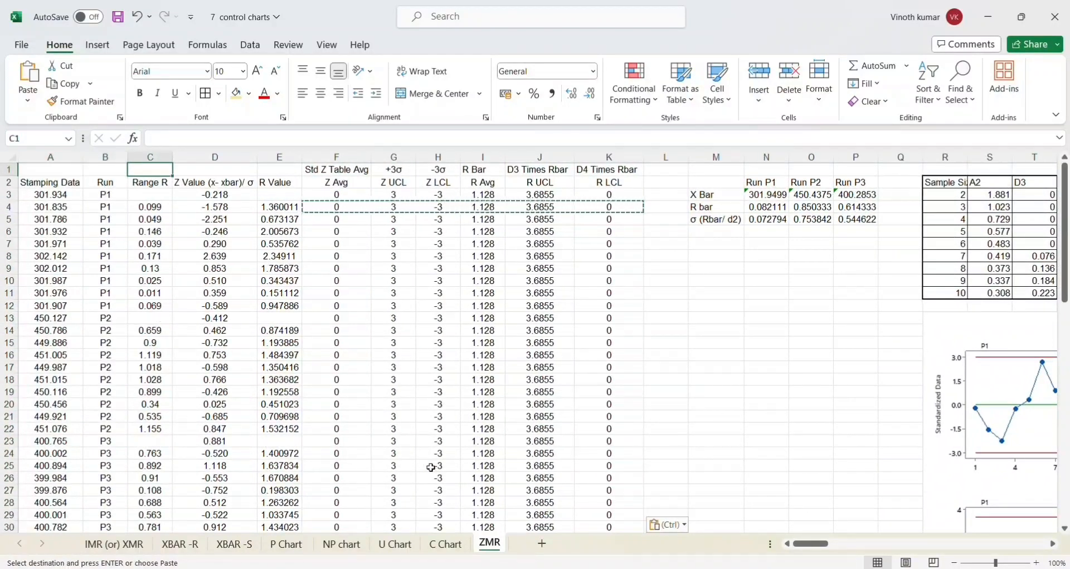
# Step: Insert a 2-D line chart of the Z Value data in D2:D32 with the Z Avg, Z UCL and Z LCL columns F2:H32
pyautogui.press('Right')
pyautogui.press('Down')
pyautogui.hotkey('shift', 'Down')
pyautogui.hotkey('shift', 'Down')
pyautogui.hotkey('shift', 'Down')
pyautogui.hotkey('shift', 'Down')
pyautogui.hotkey('shift', 'Down')
pyautogui.hotkey('shift', 'Down')
pyautogui.hotkey('shift', 'Down')
pyautogui.hotkey('shift', 'Down')
pyautogui.hotkey('shift', 'Down')
pyautogui.hotkey('shift', 'Down')
pyautogui.hotkey('shift', 'Down')
pyautogui.hotkey('shift', 'Down')
pyautogui.hotkey('shift', 'Down')
pyautogui.hotkey('shift', 'Down')
pyautogui.hotkey('shift', 'Down')
pyautogui.hotkey('shift', 'Down')
pyautogui.hotkey('shift', 'Down')
pyautogui.hotkey('shift', 'Down')
pyautogui.hotkey('shift', 'Down')
pyautogui.hotkey('shift', 'Down')
pyautogui.hotkey('shift', 'Down')
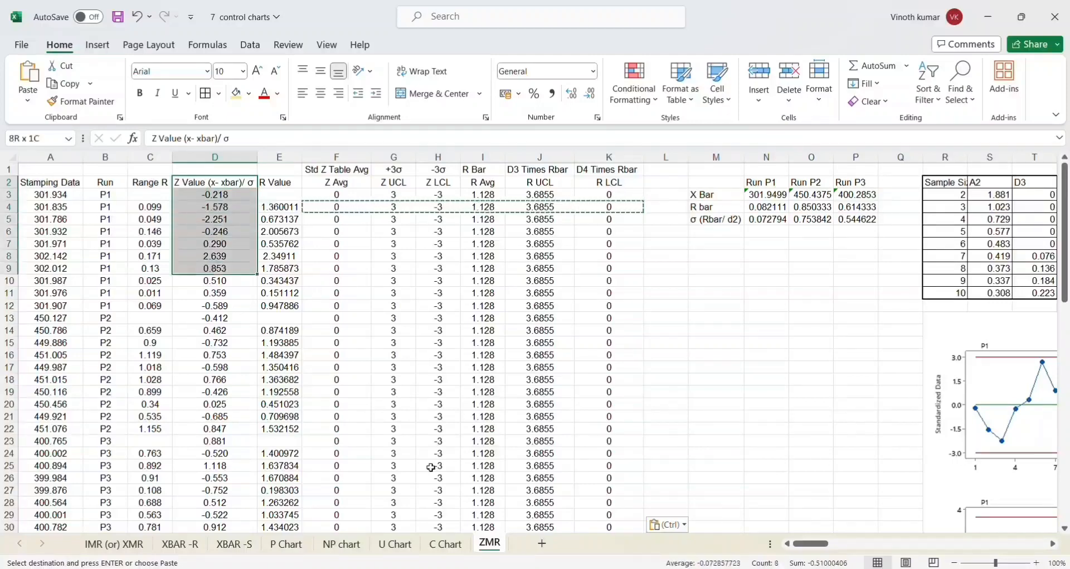
pyautogui.hotkey('shift', 'Up')
pyautogui.hotkey('shift', 'Up')
pyautogui.hotkey('shift', 'Up')
pyautogui.hotkey('shift', 'Up')
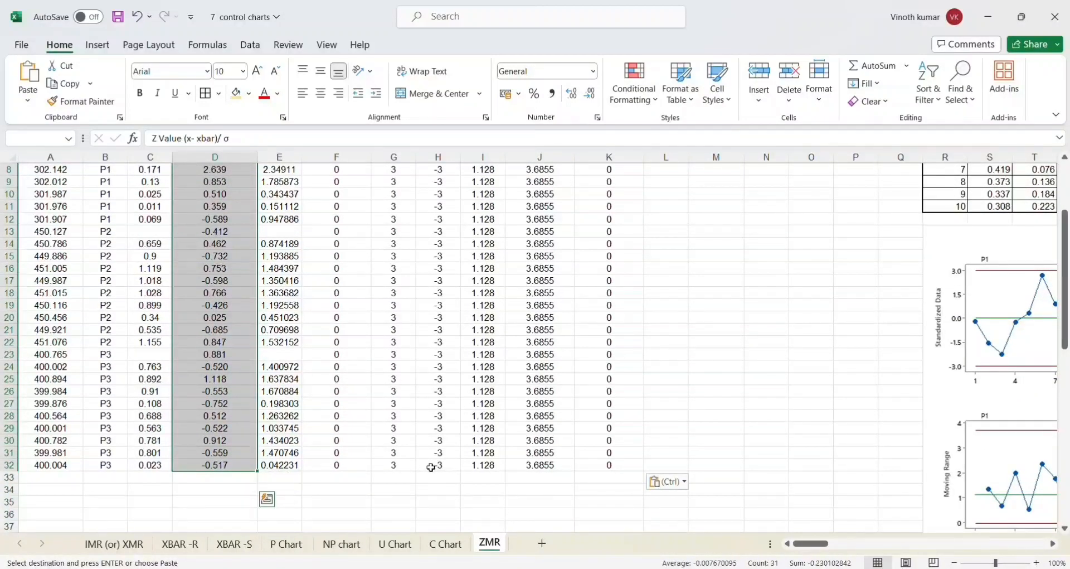
pyautogui.scroll(3, 431, 467)
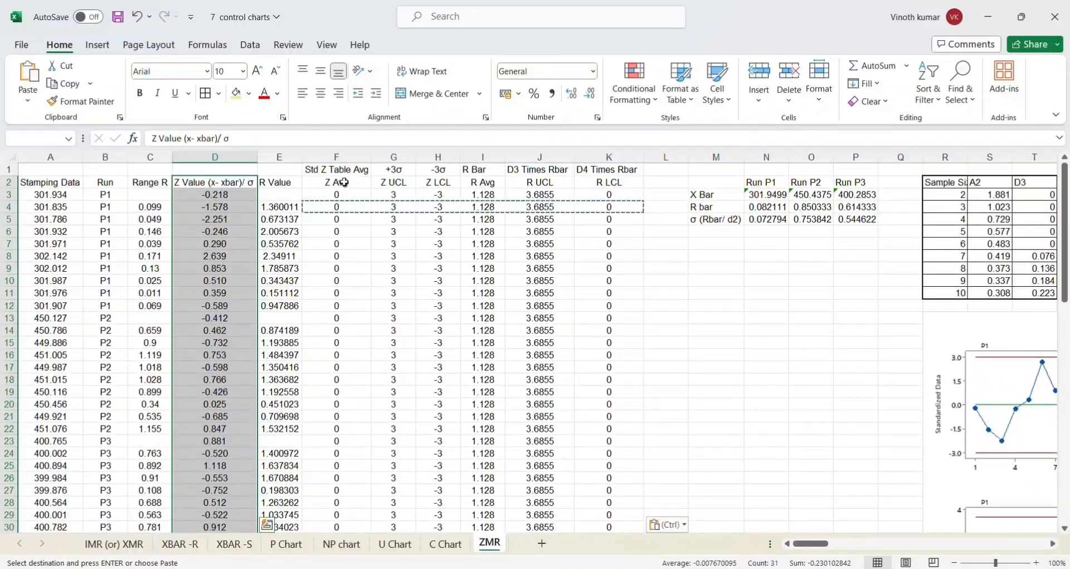
pyautogui.keyDown('ctrl'); pyautogui.click(344, 182); pyautogui.keyUp('ctrl')
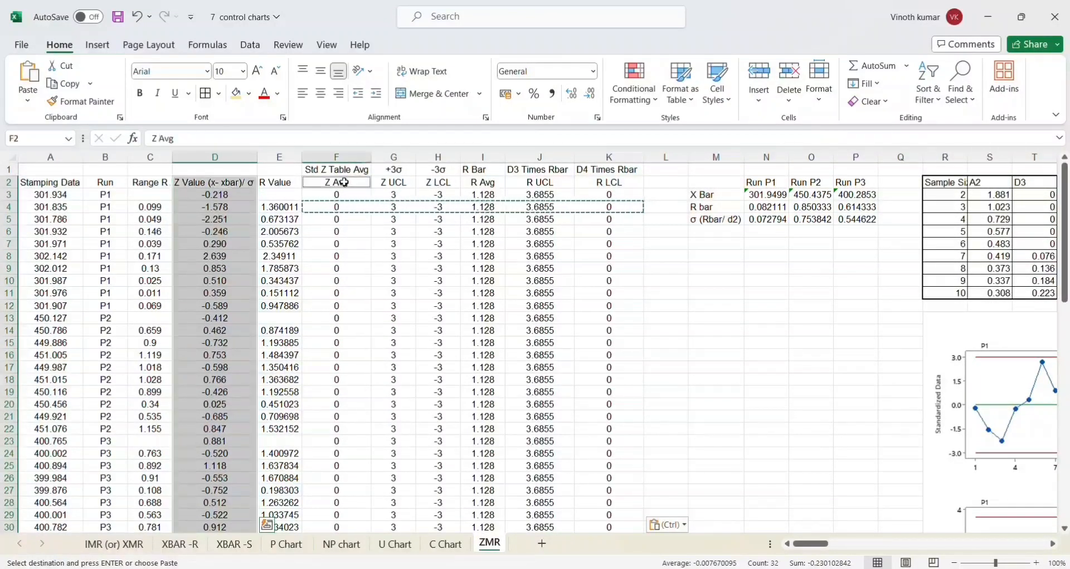
pyautogui.moveTo(383, 217); pyautogui.dragTo(434, 518)
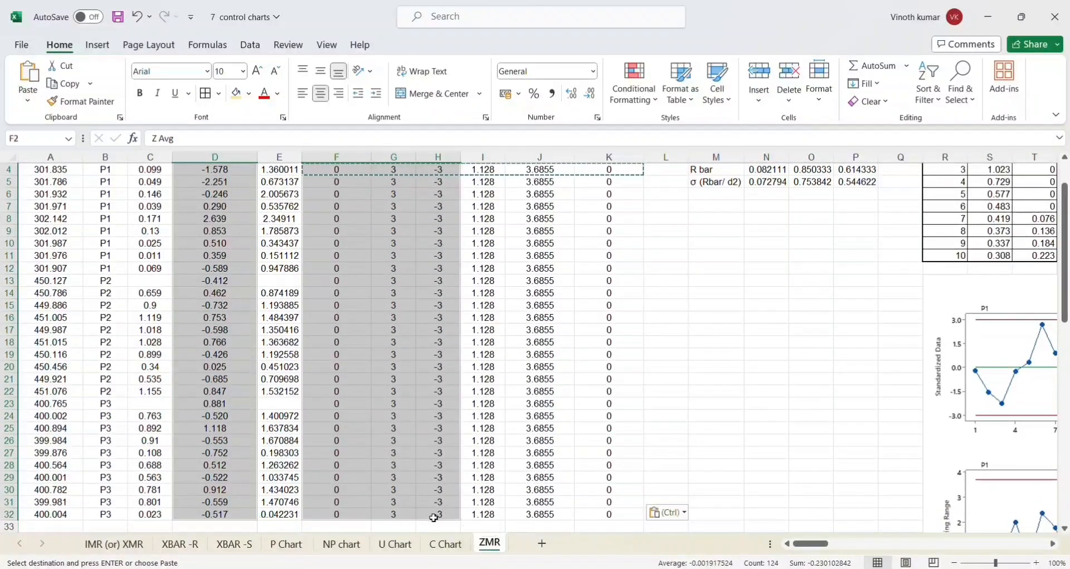
pyautogui.click(96, 44)
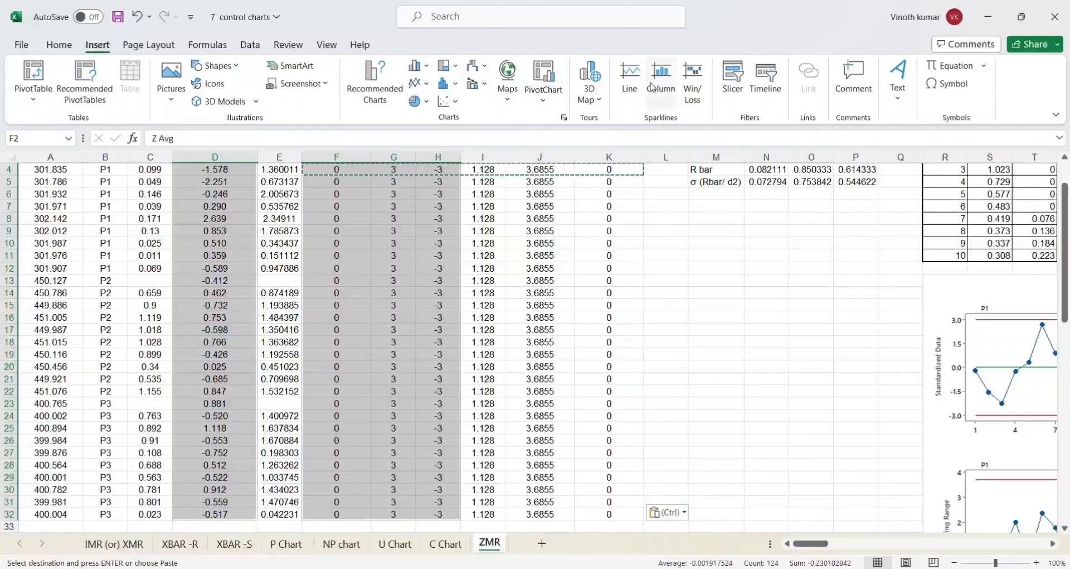
pyautogui.click(423, 85)
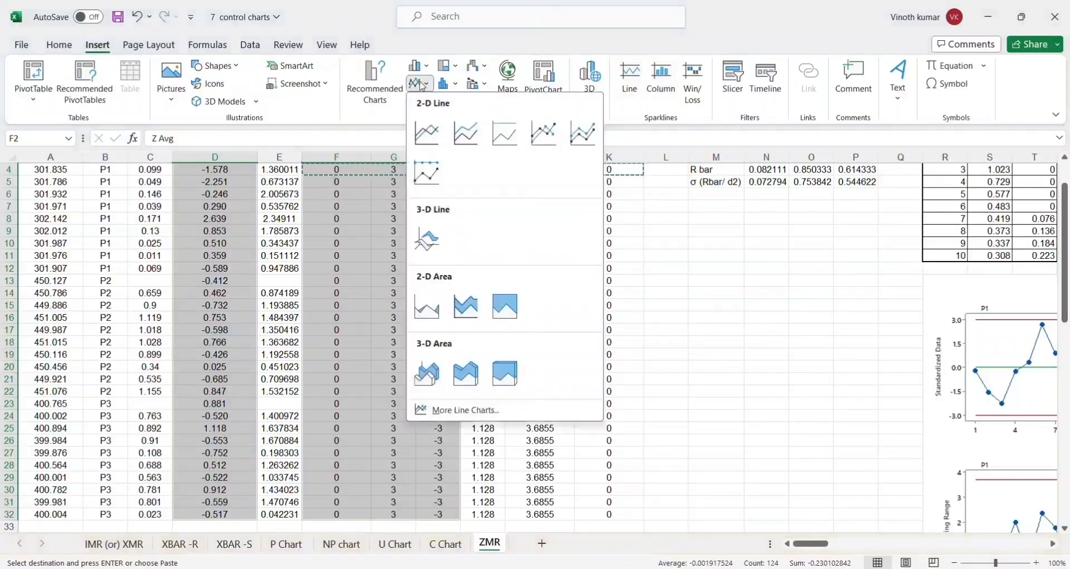
pyautogui.click(433, 146)
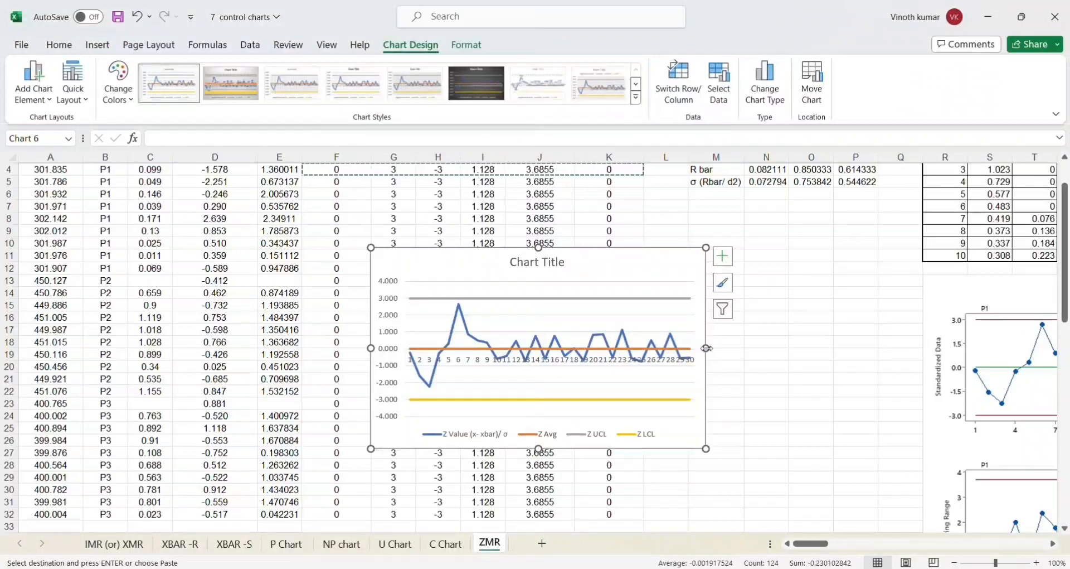
# Step: Widen the Z value chart and place it beside the Z-MR Chart of Stamping Data for comparison
pyautogui.moveTo(706, 347); pyautogui.dragTo(907, 362)
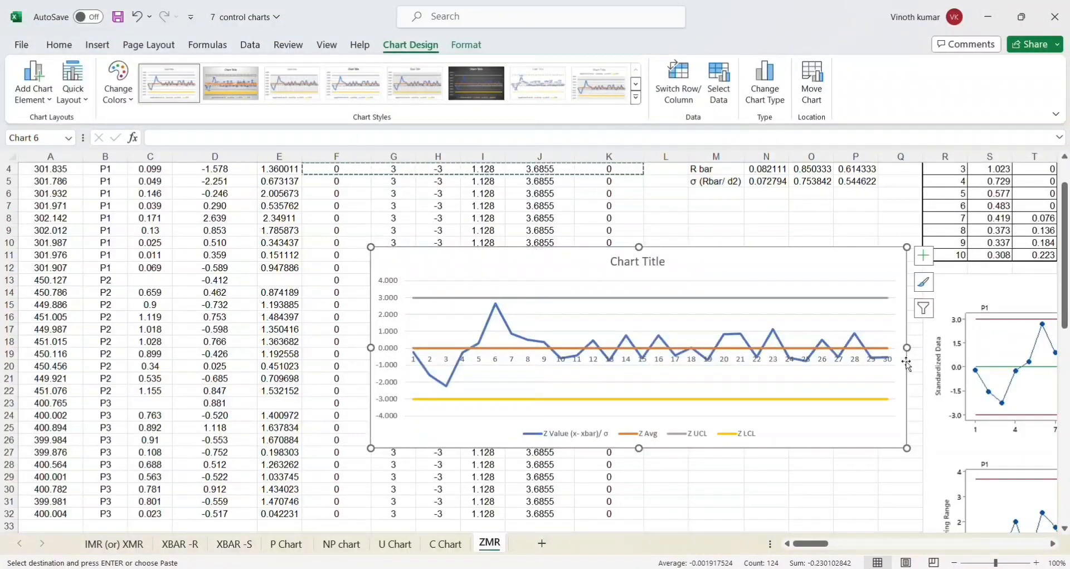
pyautogui.hscroll(8, 876, 338)
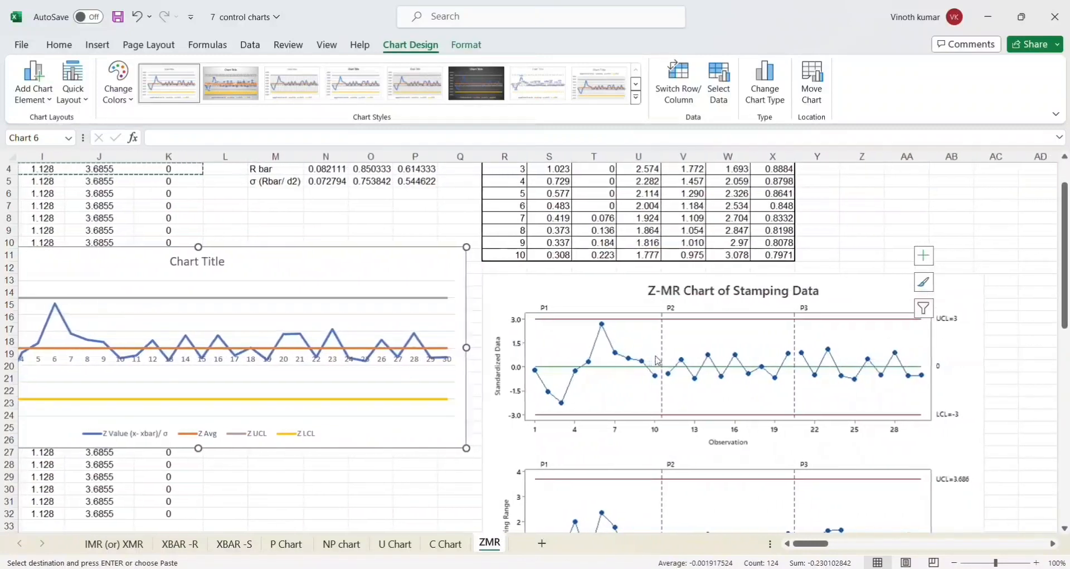
pyautogui.moveTo(432, 276); pyautogui.dragTo(1052, 308)
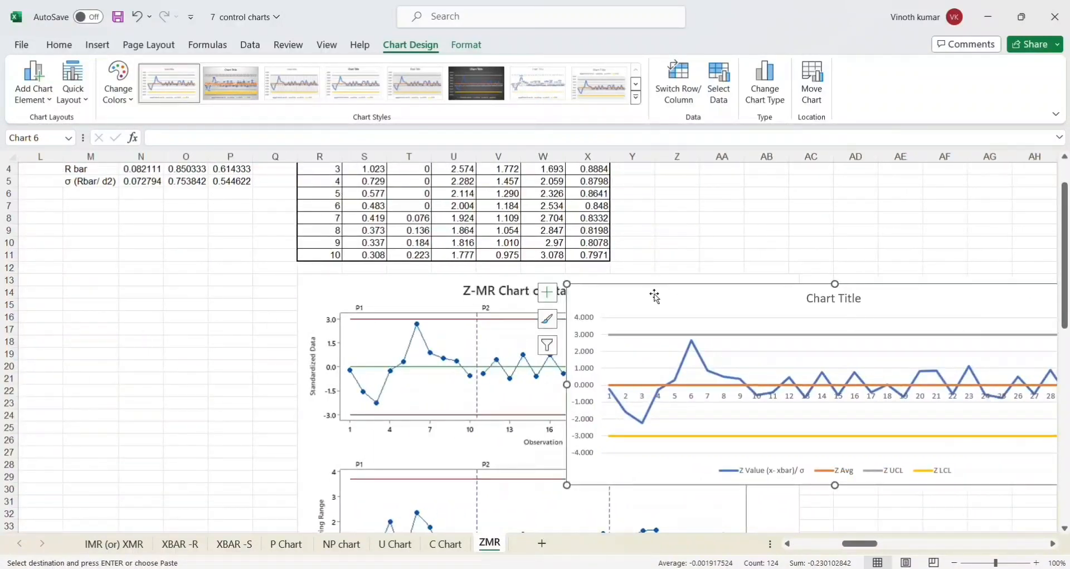
pyautogui.moveTo(655, 295); pyautogui.dragTo(900, 283)
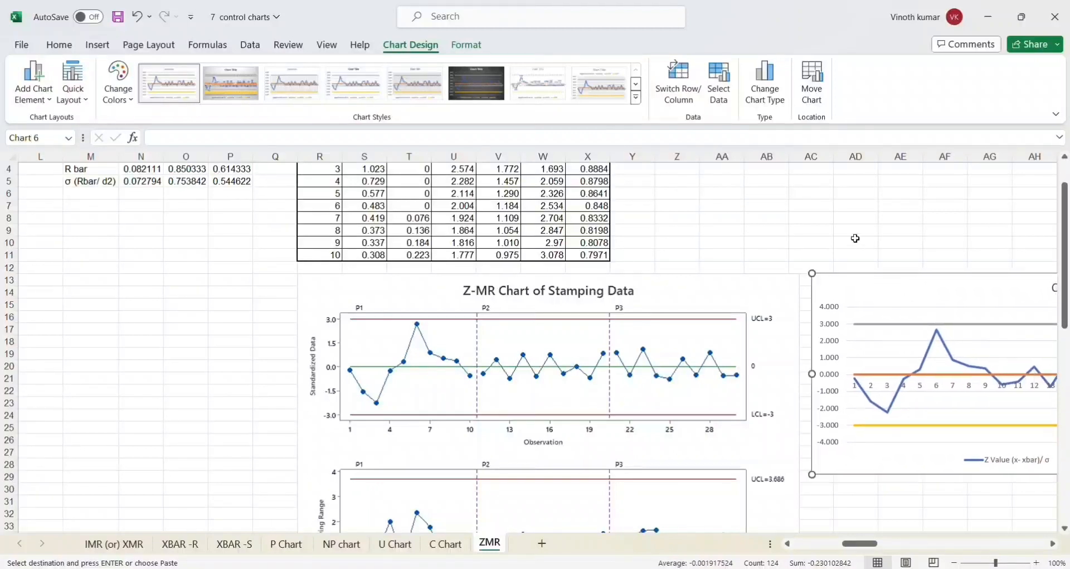
pyautogui.hscroll(5, 856, 238)
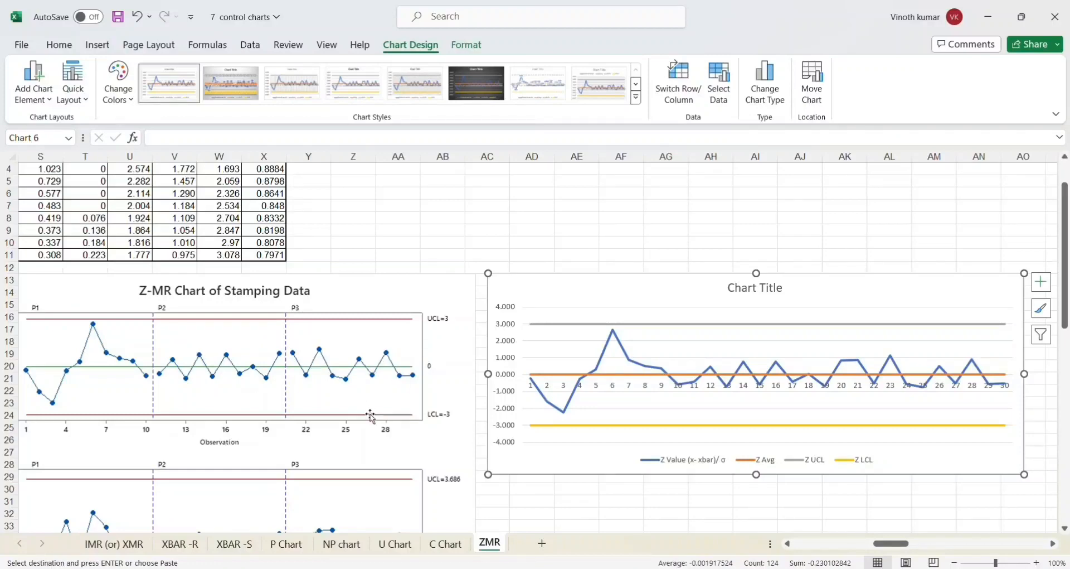
pyautogui.hscroll(-5, 457, 259)
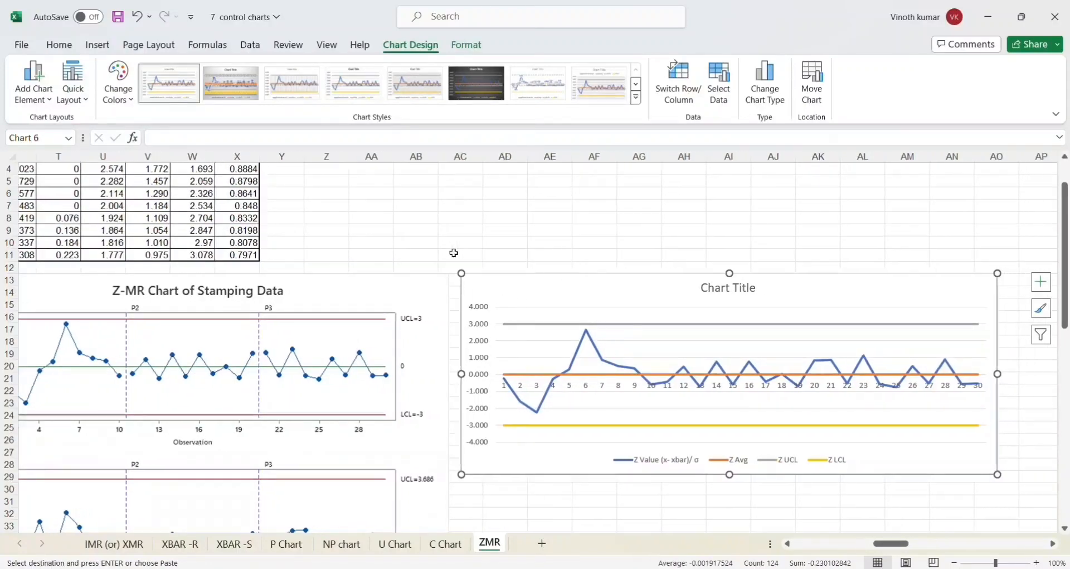
pyautogui.hscroll(-10, 110, 294)
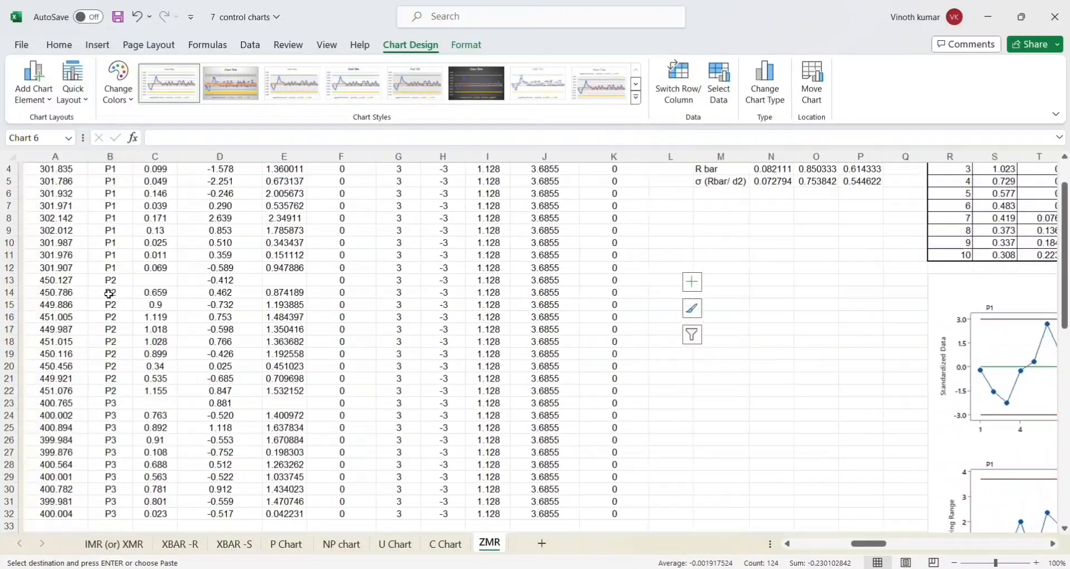
pyautogui.scroll(1, 181, 299)
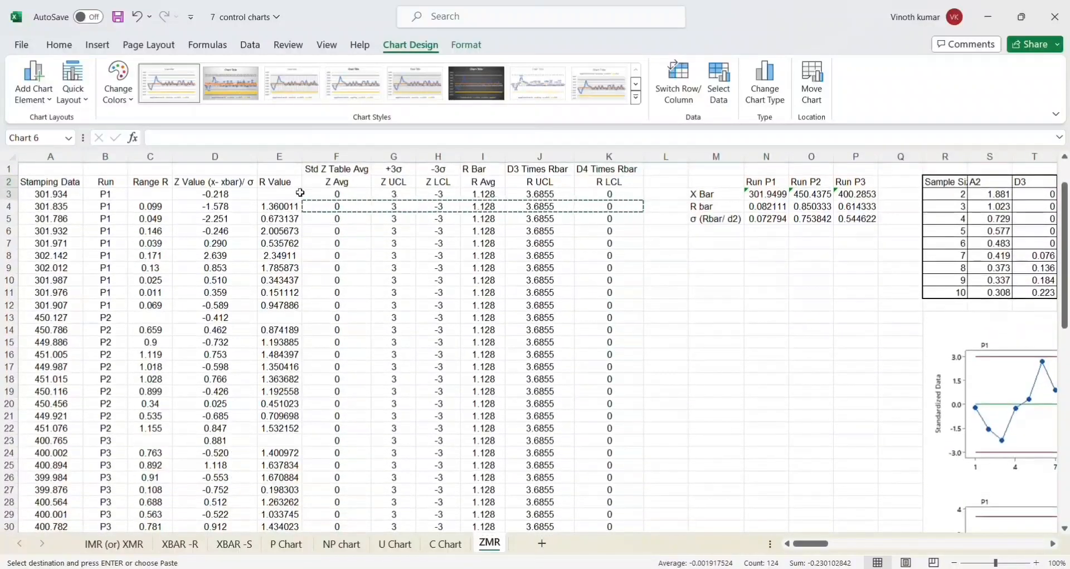
pyautogui.moveTo(274, 180); pyautogui.dragTo(282, 499)
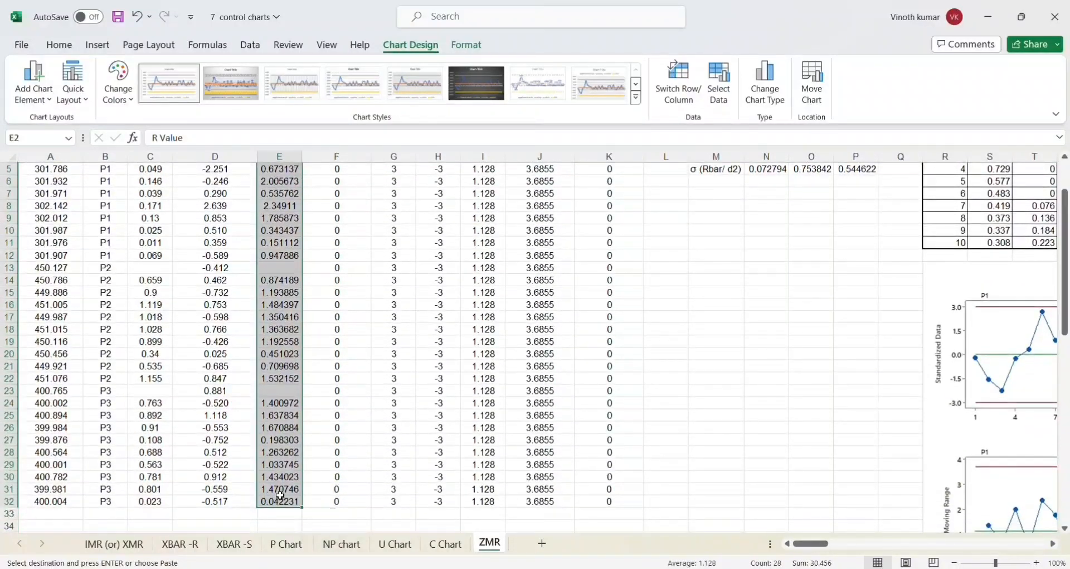
pyautogui.scroll(2, 279, 495)
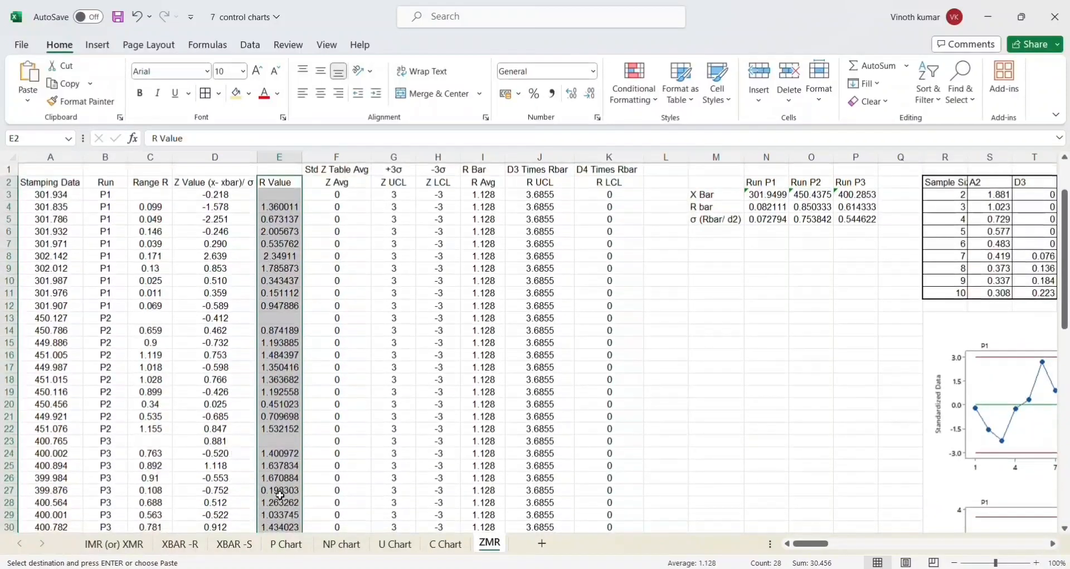
pyautogui.click(486, 183)
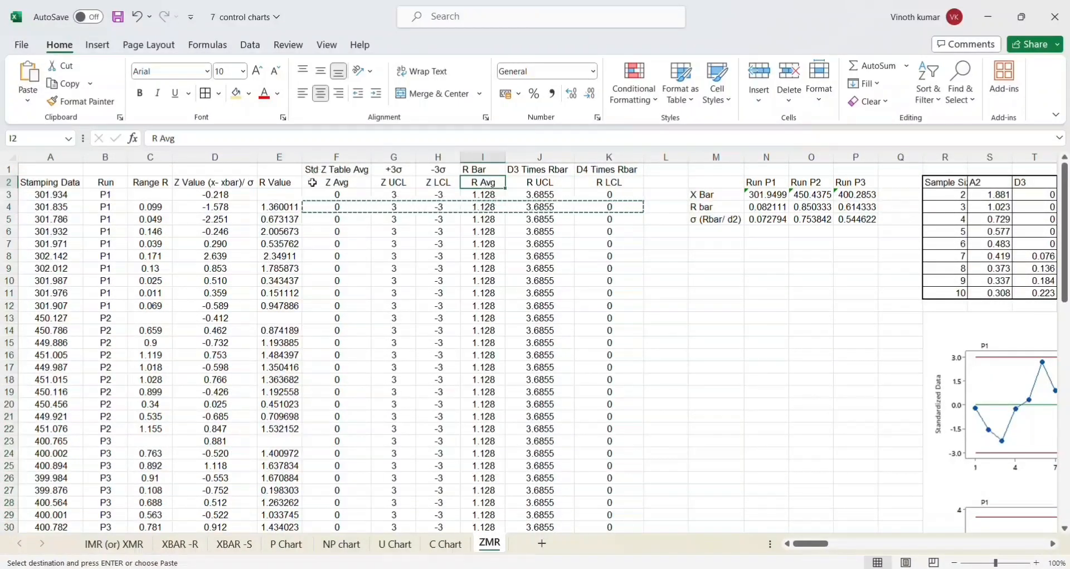
pyautogui.press('Escape')
# Step: Insert a 2-D line chart of the R Value data in E2:E32 with the R Avg, R UCL and R LCL columns I2:K32
pyautogui.moveTo(281, 184); pyautogui.dragTo(289, 515)
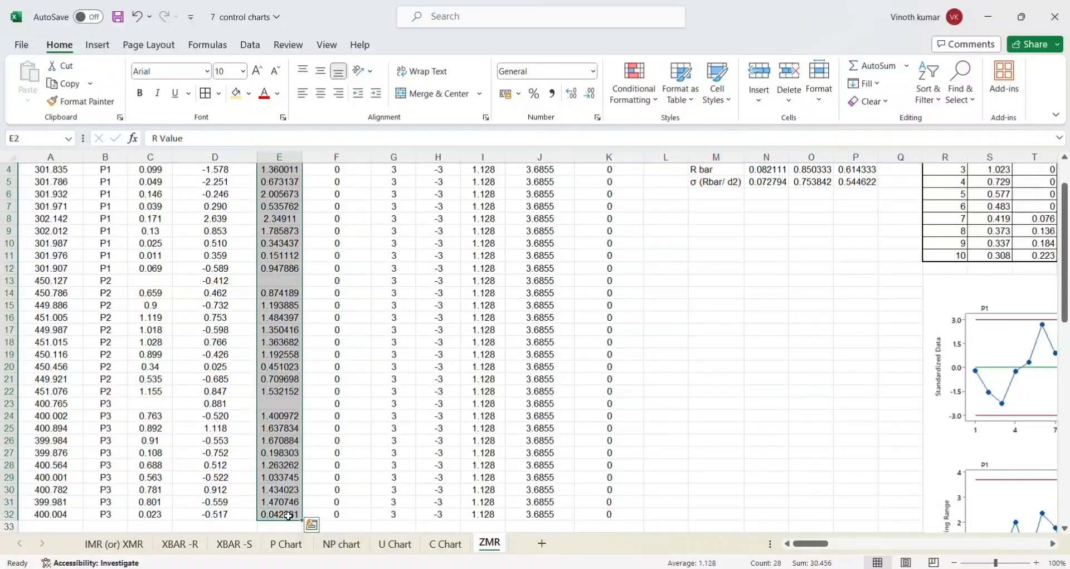
pyautogui.scroll(1, 455, 361)
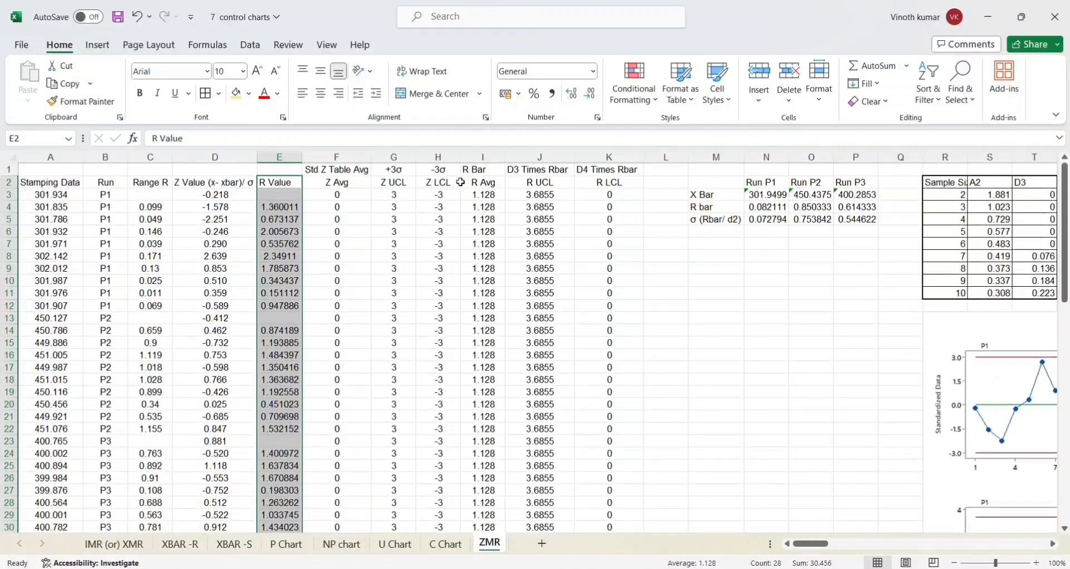
pyautogui.moveTo(492, 185); pyautogui.dragTo(577, 514)
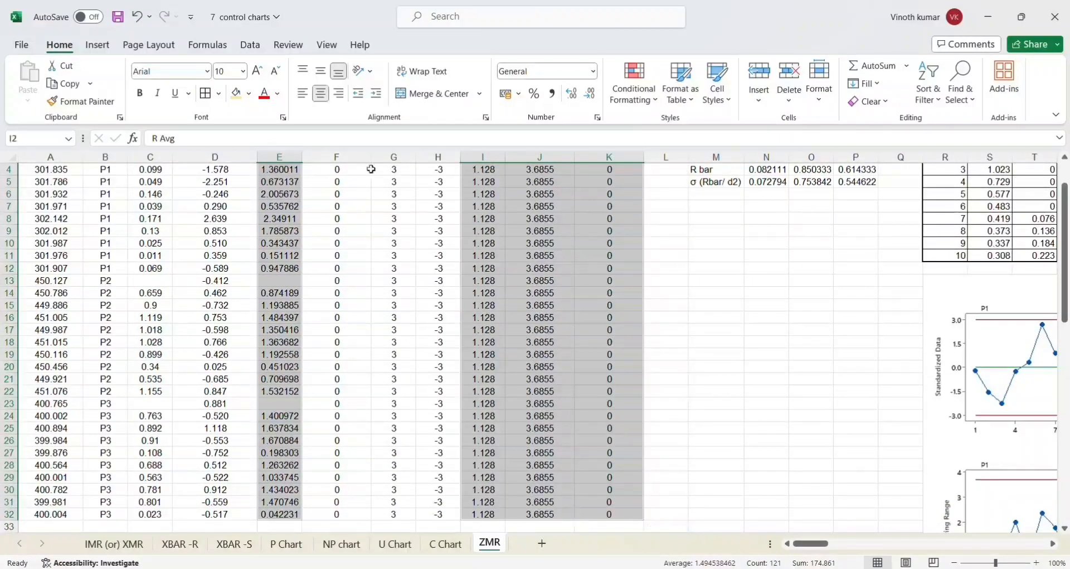
pyautogui.click(97, 45)
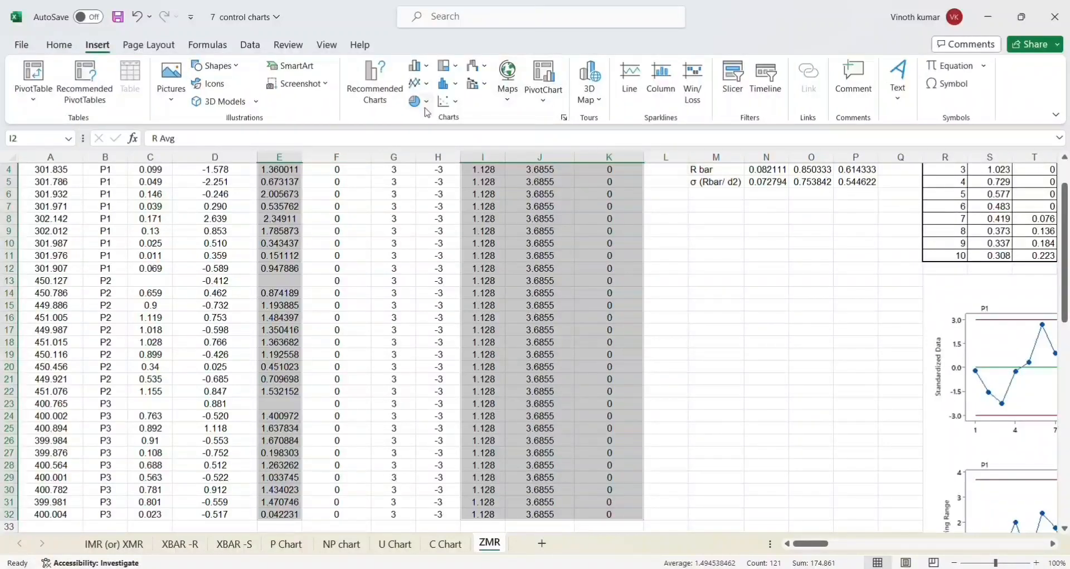
pyautogui.click(425, 86)
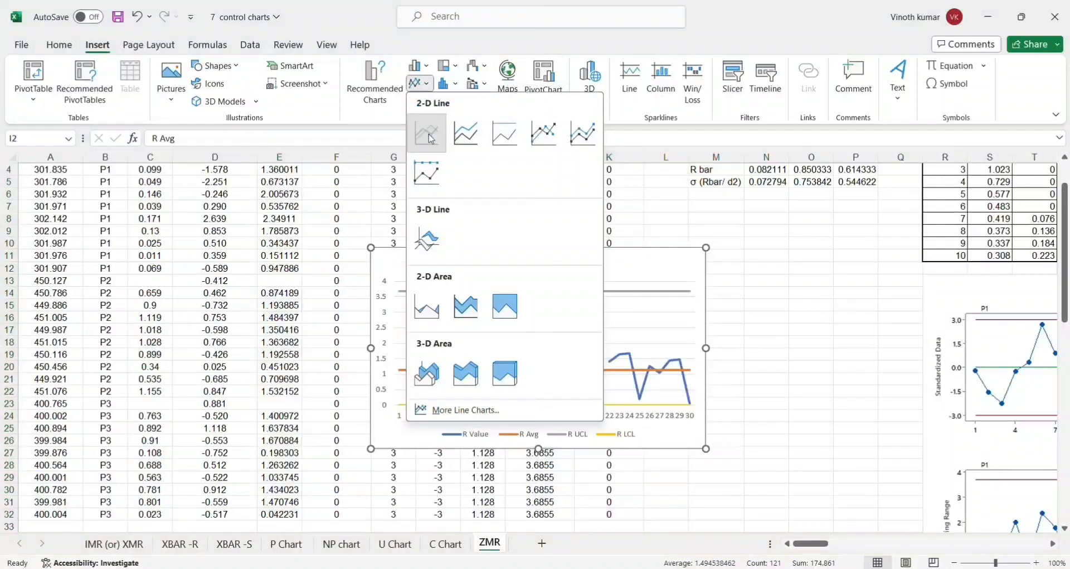
pyautogui.click(426, 136)
# Step: Place the R value chart directly below the Z value chart and widen it to match that chart's width
pyautogui.hscroll(5, 850, 281)
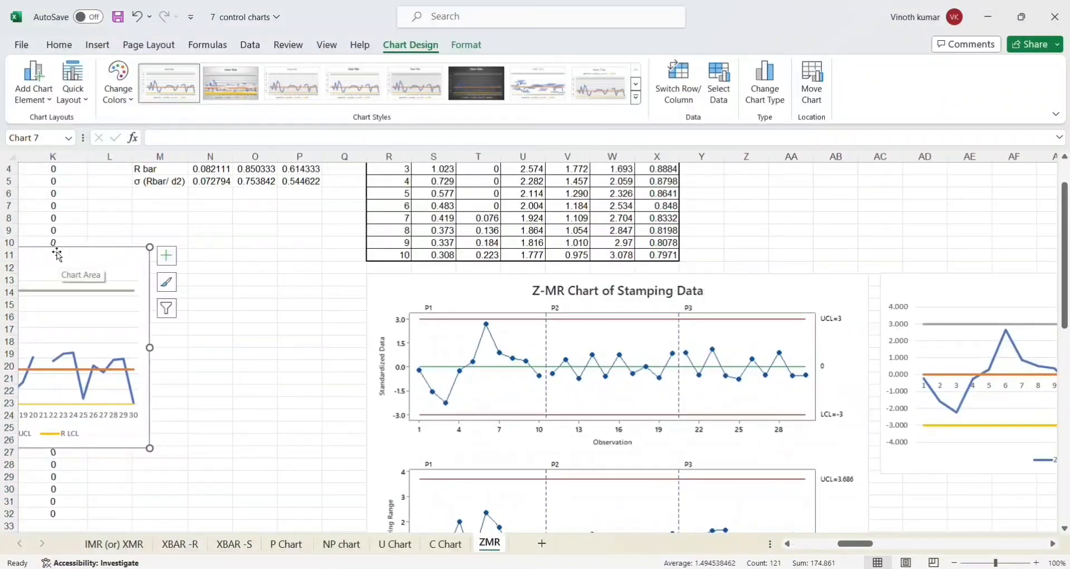
pyautogui.moveTo(58, 254); pyautogui.dragTo(943, 425)
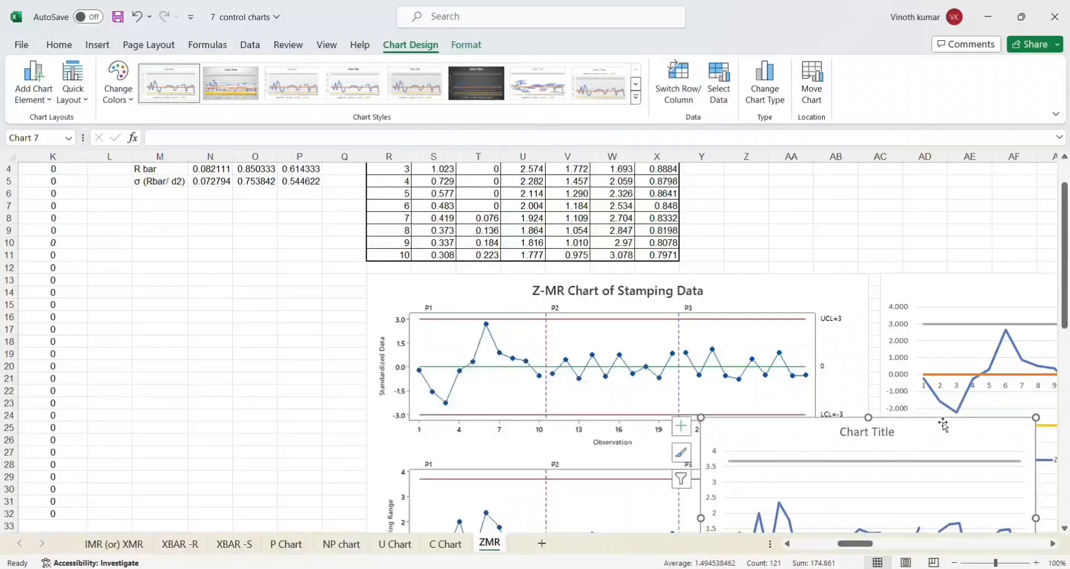
pyautogui.hscroll(5, 902, 354)
pyautogui.scroll(-4, 902, 354)
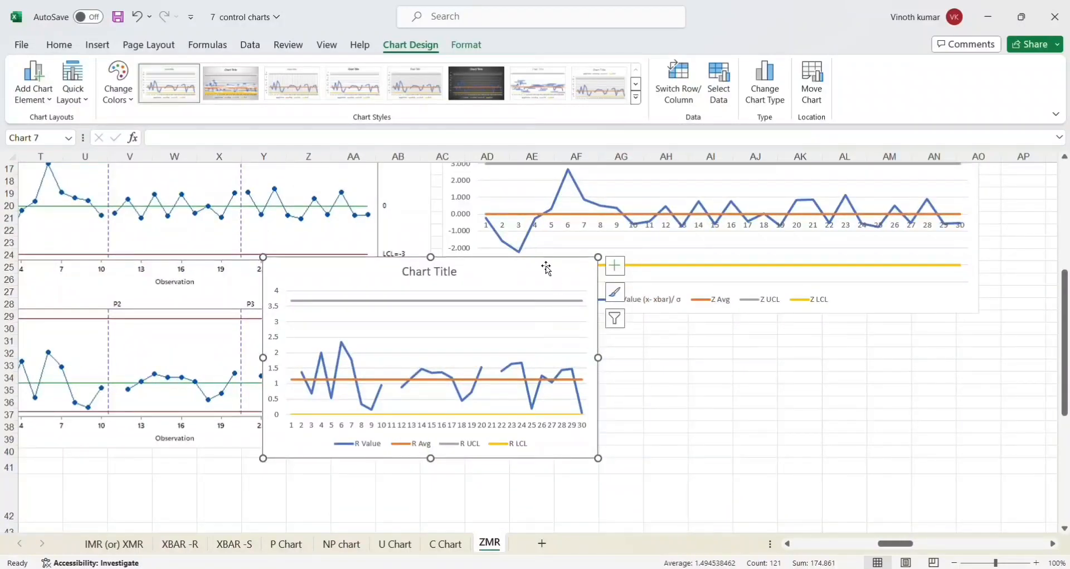
pyautogui.moveTo(546, 268); pyautogui.dragTo(725, 287)
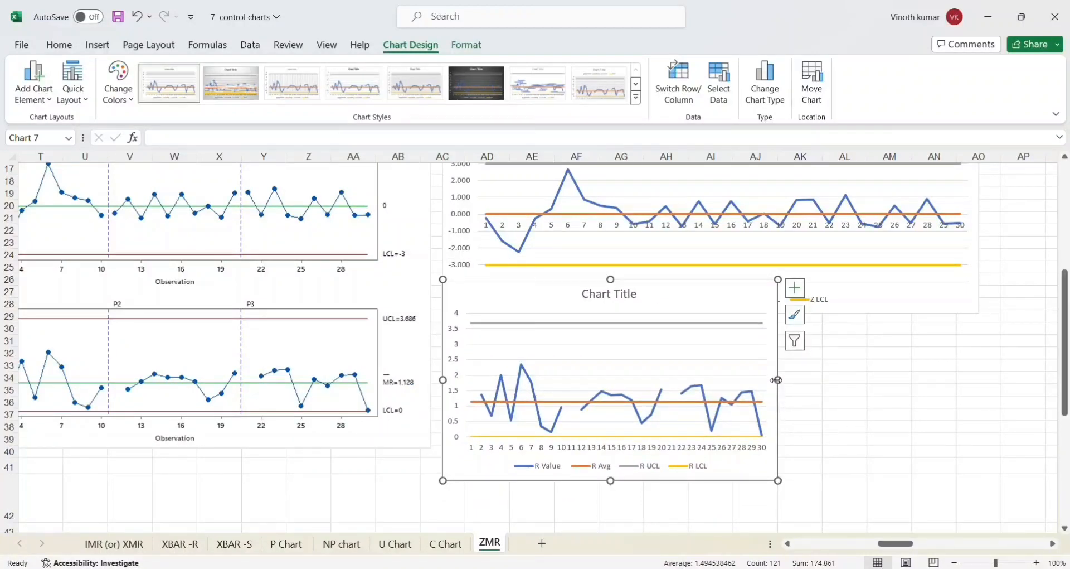
pyautogui.moveTo(779, 380); pyautogui.dragTo(979, 365)
pyautogui.click(1029, 391)
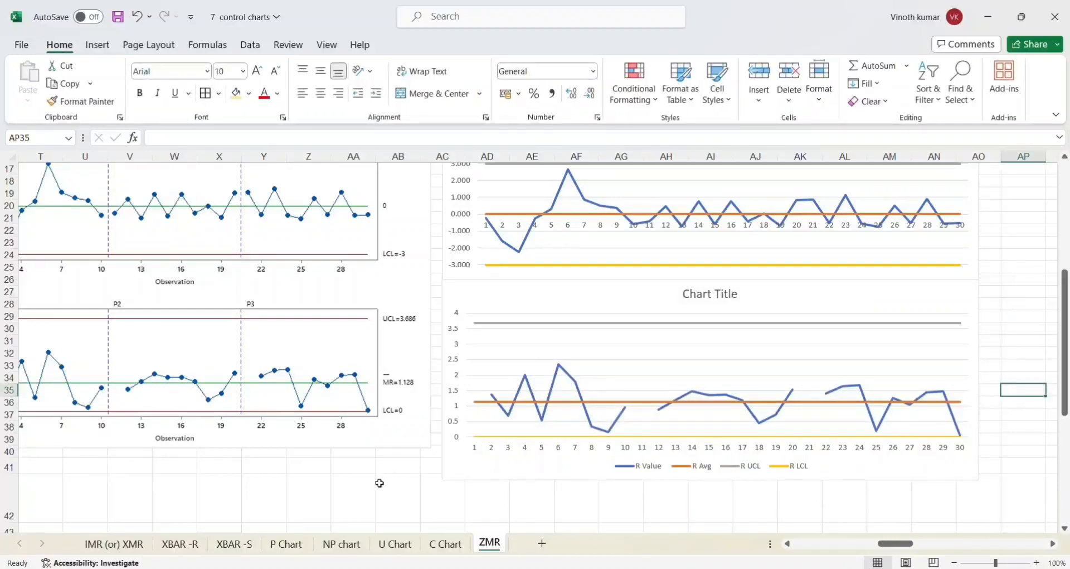
# Step: Review the ZMR sheet from the calculated Z and R columns across to the Z-MR chart and the two manually built line charts
pyautogui.scroll(5, 379, 483)
pyautogui.click(349, 293)
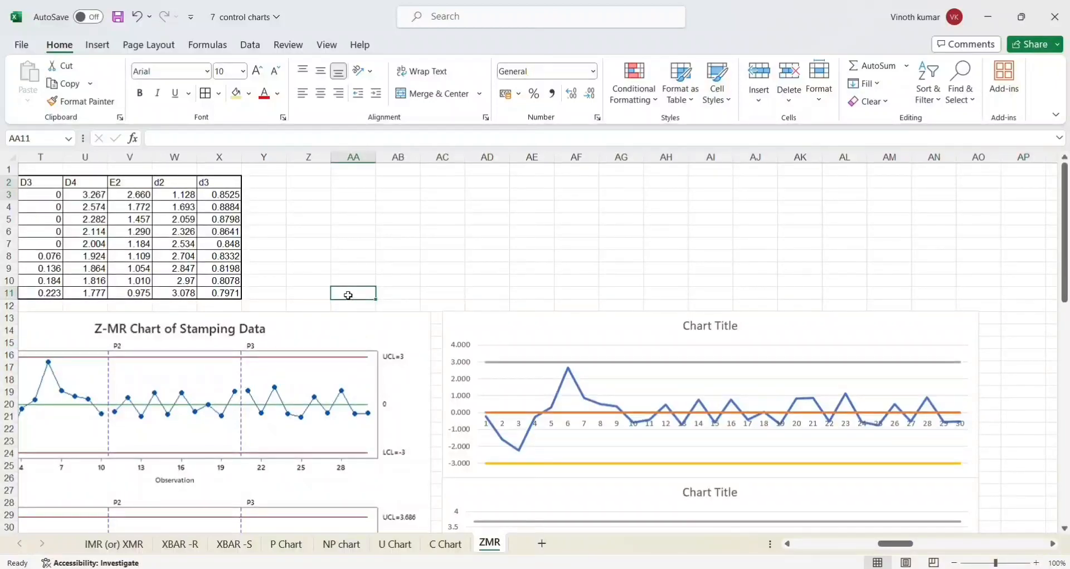
pyautogui.press('Home')
pyautogui.press('Right')
pyautogui.press('Right')
pyautogui.press('Right')
pyautogui.press('Right')
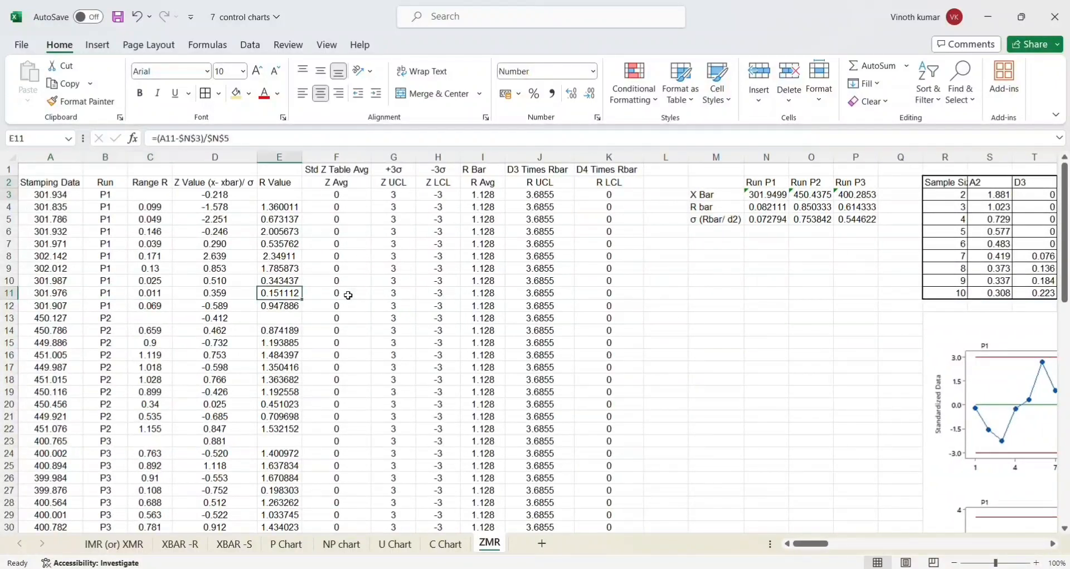
pyautogui.press('Right')
pyautogui.press('Right')
pyautogui.press('Right')
pyautogui.press('Right')
pyautogui.press('Right')
pyautogui.press('Right')
pyautogui.press('Right')
pyautogui.press('Right')
pyautogui.press('Right')
pyautogui.press('Right')
pyautogui.press('Right')
pyautogui.press('Right')
pyautogui.press('Right')
pyautogui.press('Right')
pyautogui.press('Right')
pyautogui.press('Right')
pyautogui.press('Right')
pyautogui.press('Right')
pyautogui.press('Right')
pyautogui.press('Right')
pyautogui.press('Right')
pyautogui.press('Right')
pyautogui.press('Right')
pyautogui.press('Right')
pyautogui.press('Right')
pyautogui.press('Right')
pyautogui.press('Right')
pyautogui.press('Right')
pyautogui.press('Right')
pyautogui.press('Right')
pyautogui.press('Right')
pyautogui.press('Right')
pyautogui.press('Right')
pyautogui.press('Right')
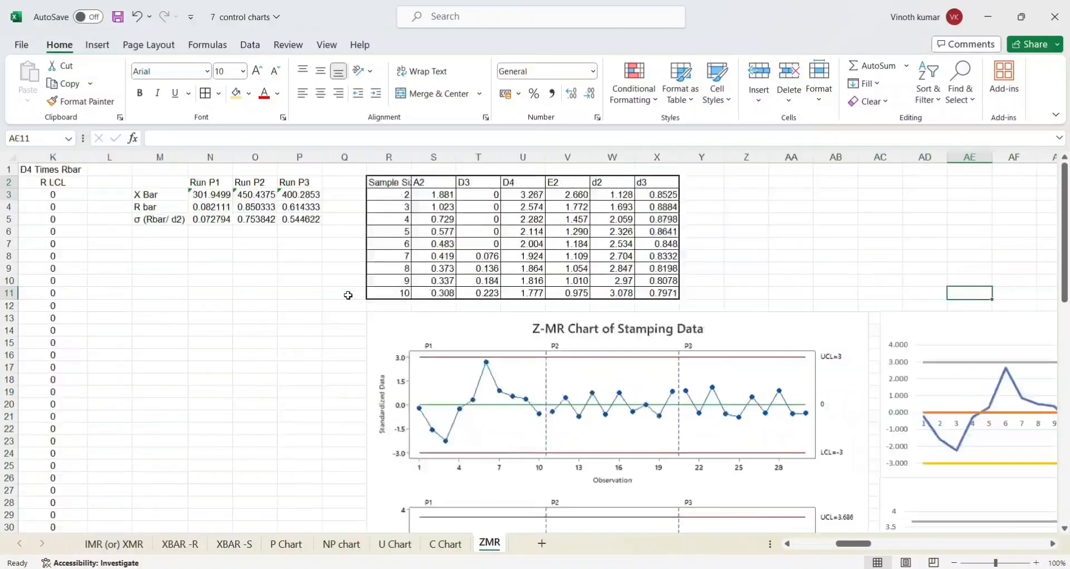
pyautogui.press('Right')
pyautogui.press('Right')
pyautogui.press('Right')
pyautogui.press('Right')
pyautogui.press('Right')
pyautogui.press('Right')
pyautogui.press('Right')
pyautogui.press('Right')
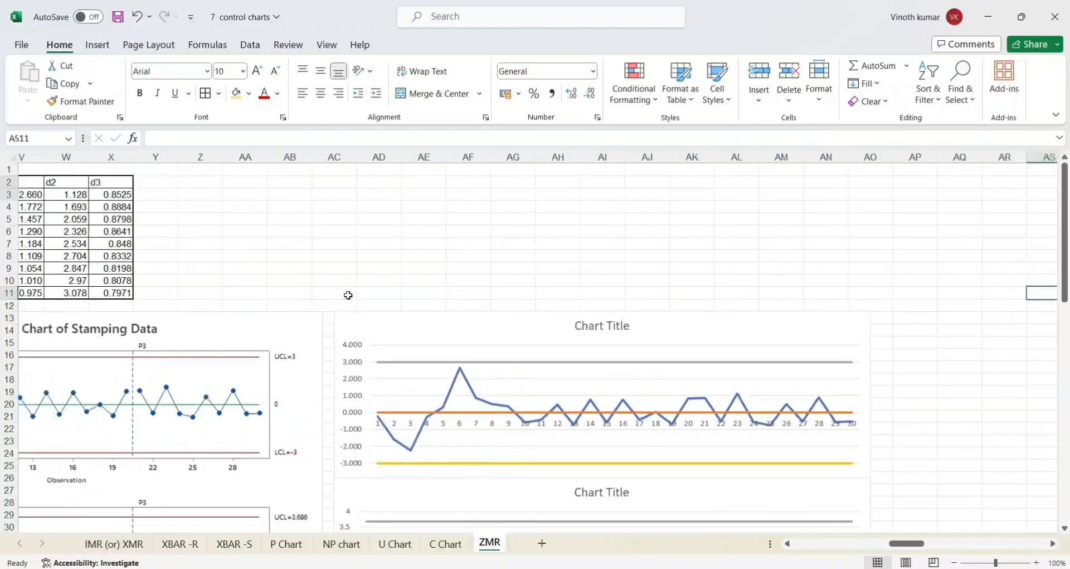
# Step: Examine the IMR versus ZMR comparison table in AV41:AX49, including when to use each chart, its axes, centre lines and control limits
pyautogui.press('Left')
pyautogui.press('Left')
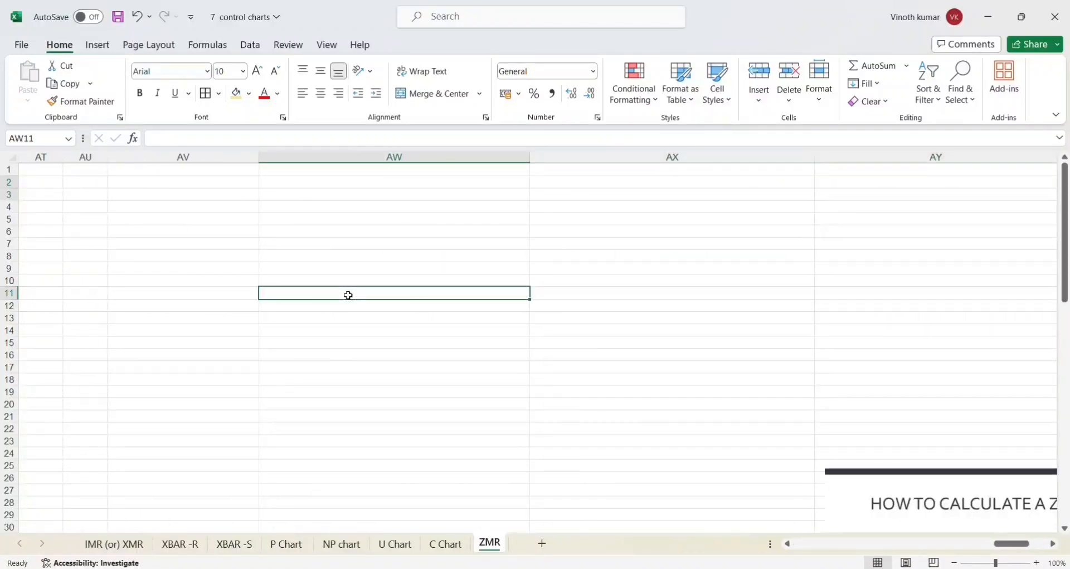
pyautogui.press('Down')
pyautogui.press('Down')
pyautogui.press('Down')
pyautogui.press('Down')
pyautogui.press('Down')
pyautogui.press('Down')
pyautogui.press('Down')
pyautogui.press('Down')
pyautogui.press('Down')
pyautogui.press('Down')
pyautogui.press('Down')
pyautogui.press('Down')
pyautogui.press('Down')
pyautogui.press('Down')
pyautogui.press('Down')
pyautogui.press('Down')
pyautogui.press('Down')
pyautogui.press('Down')
pyautogui.press('Down')
pyautogui.press('Down')
pyautogui.press('Down')
pyautogui.press('Down')
pyautogui.press('Down')
pyautogui.press('Down')
pyautogui.press('Down')
pyautogui.press('Down')
pyautogui.press('Down')
pyautogui.press('Down')
pyautogui.press('Down')
pyautogui.press('Down')
pyautogui.press('Down')
pyautogui.press('Down')
pyautogui.press('Down')
pyautogui.press('Down')
pyautogui.press('Down')
pyautogui.press('Down')
pyautogui.press('Down')
pyautogui.press('Down')
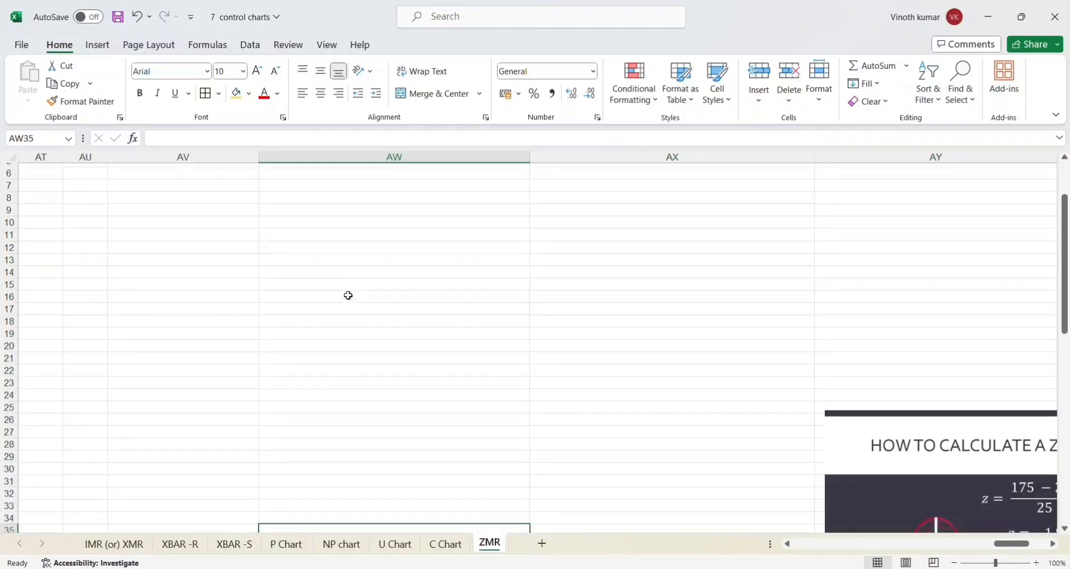
pyautogui.press('Down')
pyautogui.press('Down')
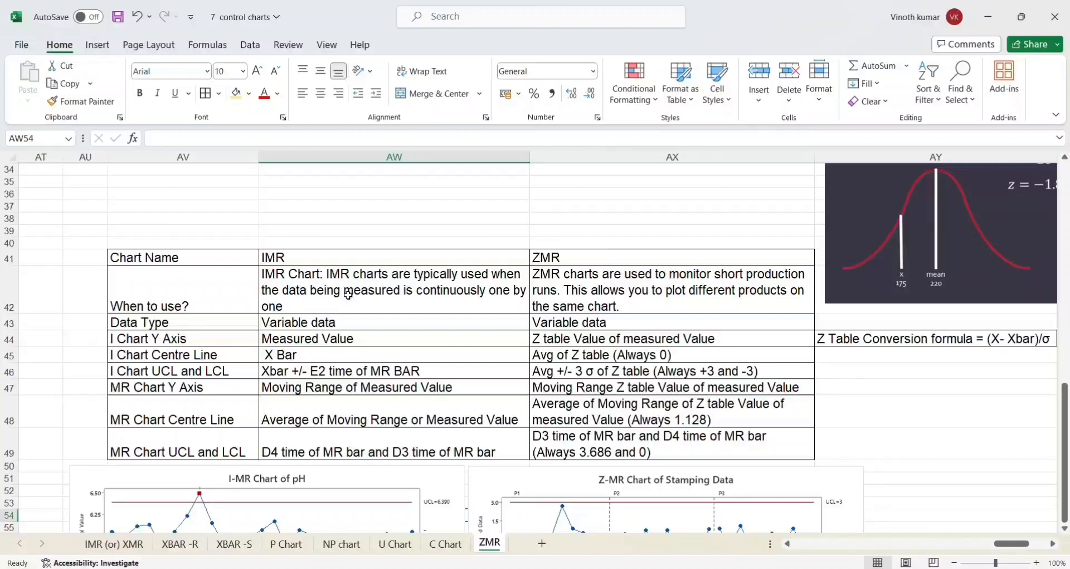
# Step: Return to the start of the ZMR sheet and review the stamping data, calculated Z and R columns, run parameters and constants table
pyautogui.hotkey('ctrl', 'Left')
pyautogui.hotkey('ctrl', 'Home')
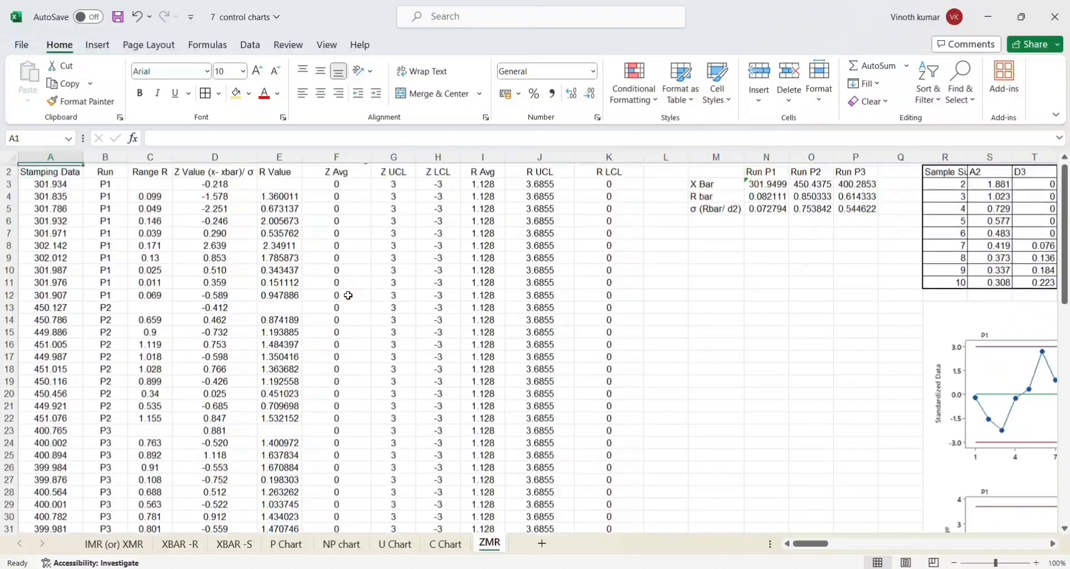
pyautogui.press('Right')
pyautogui.press('Right')
pyautogui.press('Right')
pyautogui.press('Right')
pyautogui.press('Right')
pyautogui.press('Right')
pyautogui.press('Right')
pyautogui.press('Right')
pyautogui.press('Right')
pyautogui.press('Right')
pyautogui.press('Right')
pyautogui.press('Right')
pyautogui.press('Right')
pyautogui.press('Right')
pyautogui.press('Right')
pyautogui.press('Right')
pyautogui.press('Right')
pyautogui.press('Right')
pyautogui.press('Right')
pyautogui.press('Right')
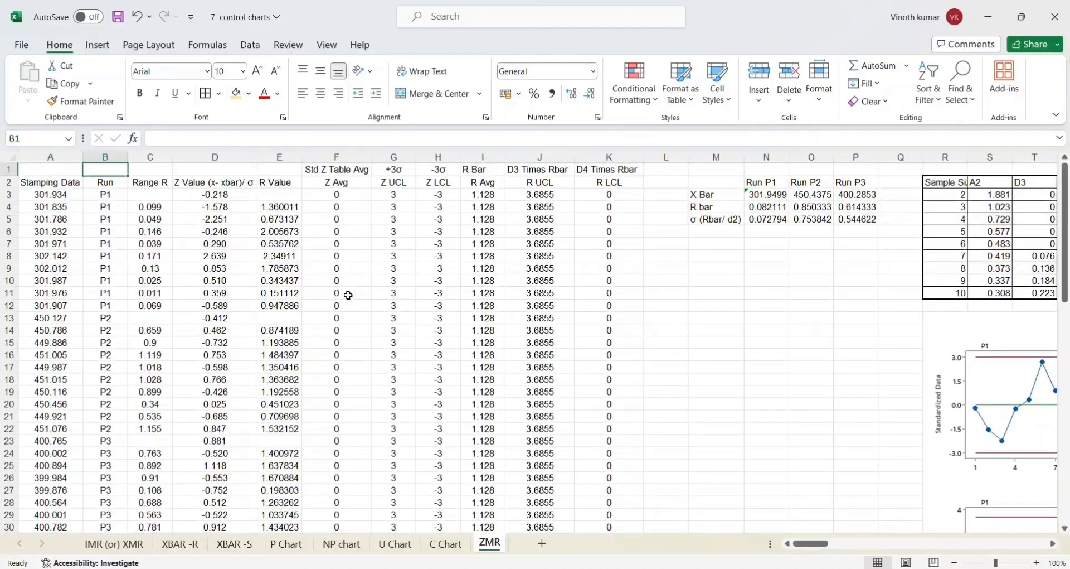
pyautogui.press('Right')
# Step: Compare both panels of the Z-MR Chart of Stamping Data with the manually built Z value and R value line charts
pyautogui.press('Down')
pyautogui.press('Down')
pyautogui.press('Down')
pyautogui.press('Down')
pyautogui.press('Down')
pyautogui.press('Down')
pyautogui.press('Down')
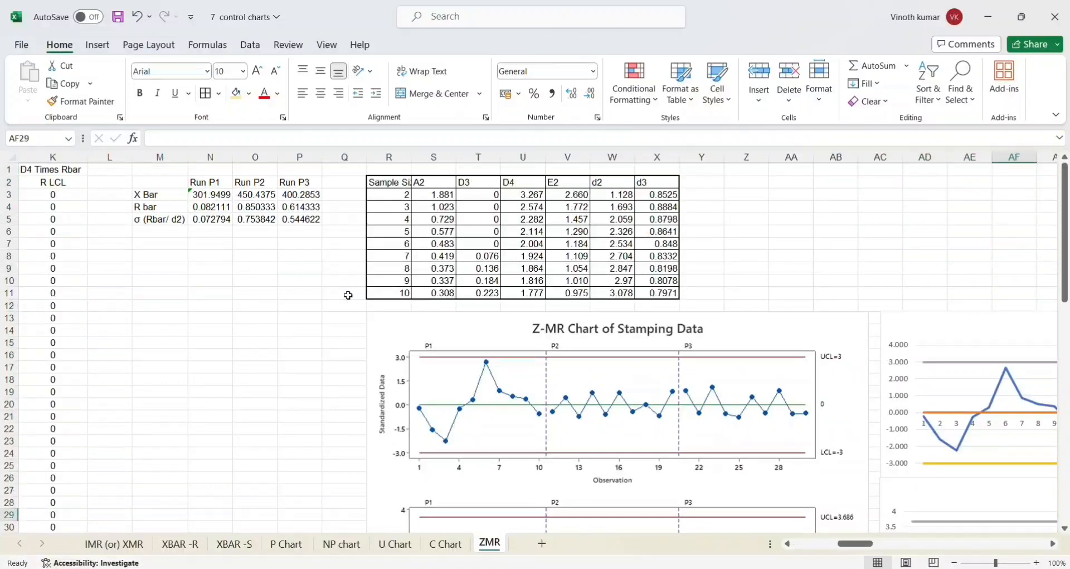
pyautogui.press('Down')
pyautogui.press('Down')
pyautogui.press('Down')
pyautogui.press('Down')
pyautogui.press('Down')
pyautogui.press('Down')
pyautogui.press('Down')
pyautogui.press('Down')
pyautogui.press('Down')
pyautogui.press('Down')
pyautogui.press('Down')
pyautogui.press('Down')
pyautogui.press('Down')
pyautogui.press('Down')
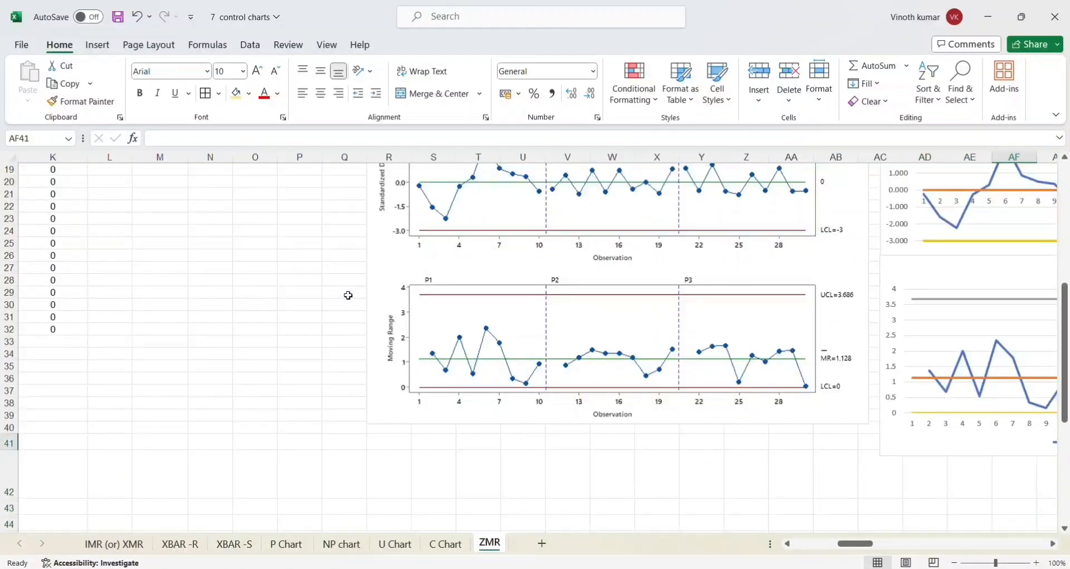
pyautogui.press('Up')
pyautogui.press('Up')
pyautogui.press('Up')
pyautogui.press('Up')
pyautogui.press('Up')
pyautogui.press('Up')
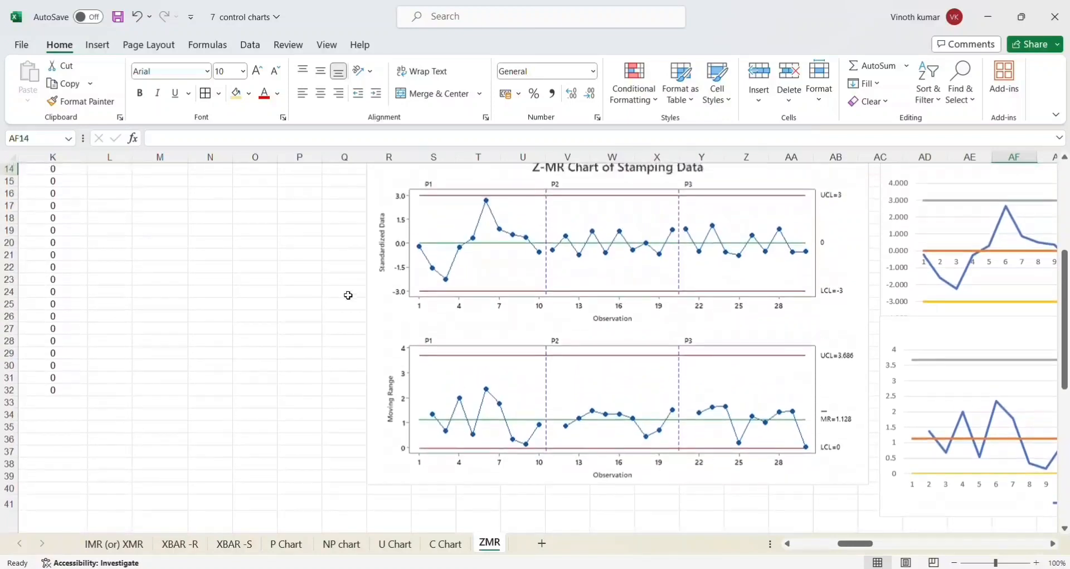
pyautogui.press('Right')
pyautogui.press('Right')
pyautogui.press('Right')
pyautogui.press('Right')
pyautogui.press('Right')
pyautogui.press('Right')
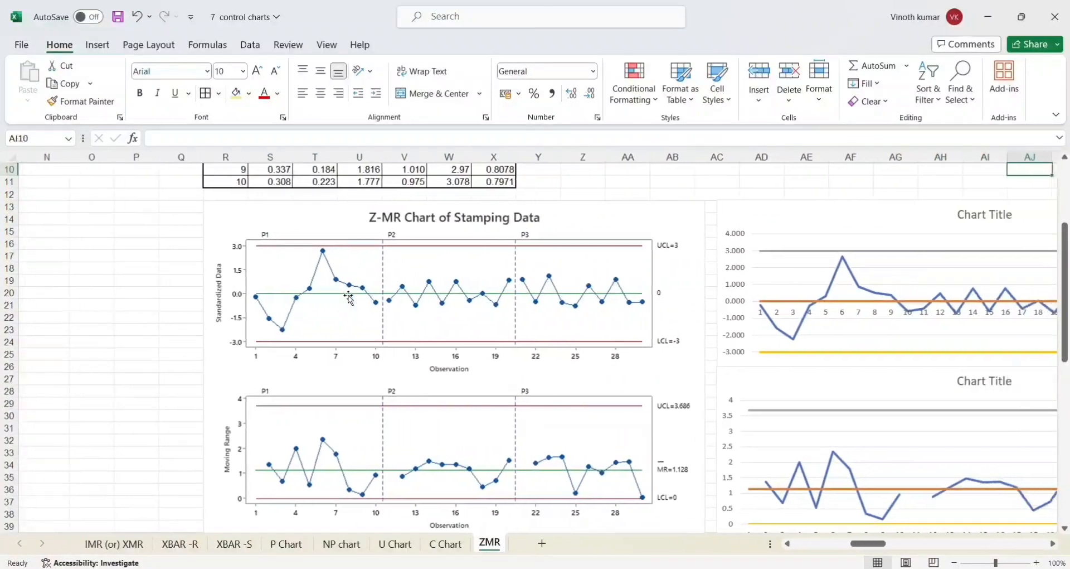